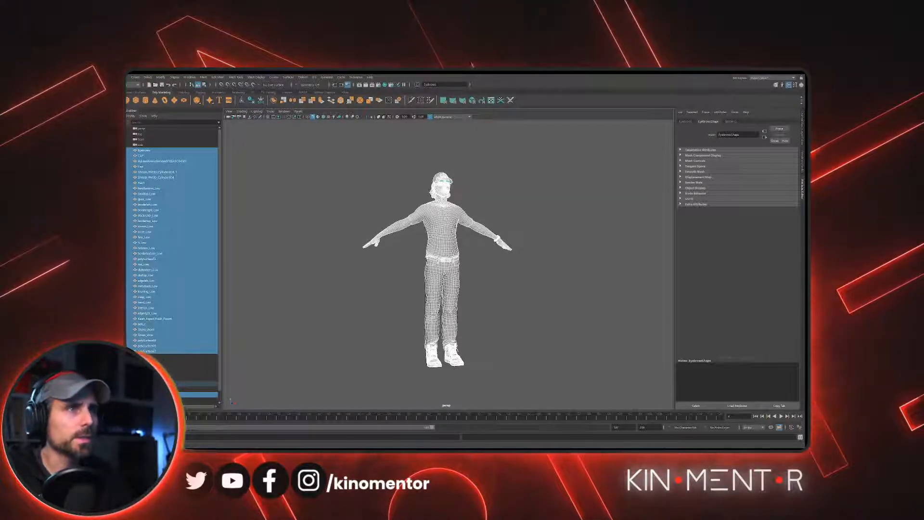
- Clear the selection, pick the character's skin mesh and examine its wireframe around the face
left_click(494, 206)
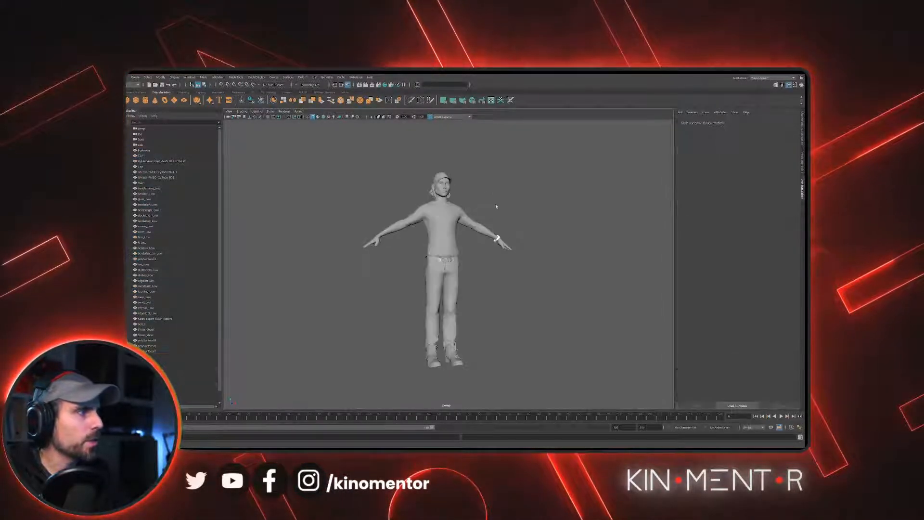
middle_click_drag(494, 205, 497, 246, "alt")
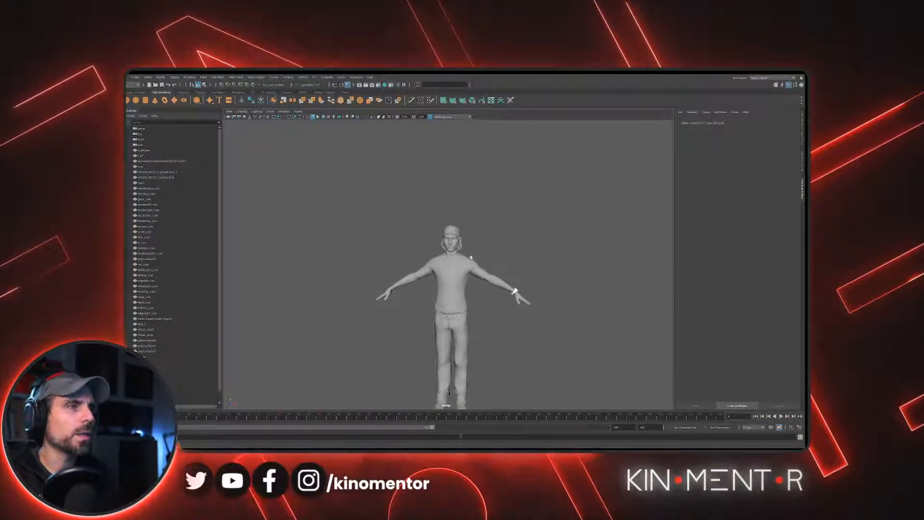
scroll(498, 250, "up", 5)
left_click_drag(485, 274, 454, 315, "alt")
left_click(441, 220)
middle_click_drag(441, 220, 495, 216, "alt")
scroll(485, 359, "up", 6)
left_click_drag(494, 217, 474, 202, "alt")
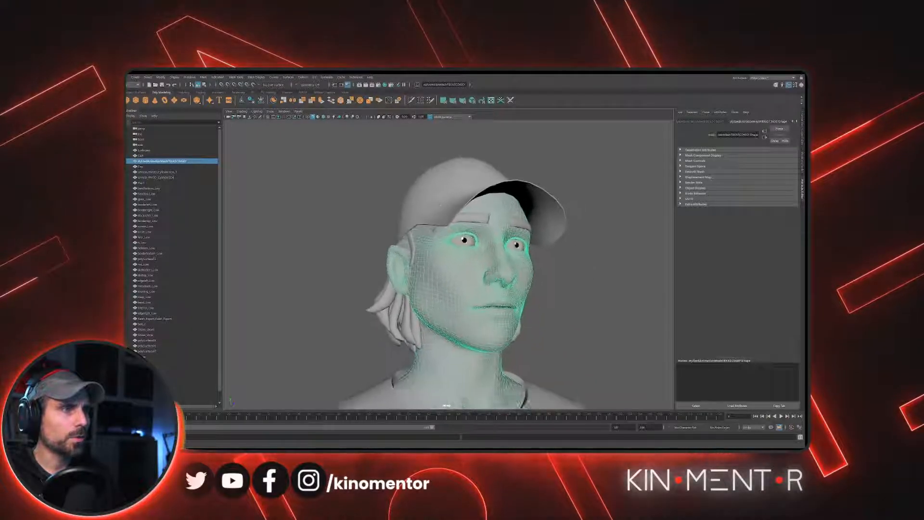
scroll(474, 231, "up", 2)
middle_click_drag(474, 238, 433, 234, "alt")
left_click_drag(433, 234, 460, 258, "alt")
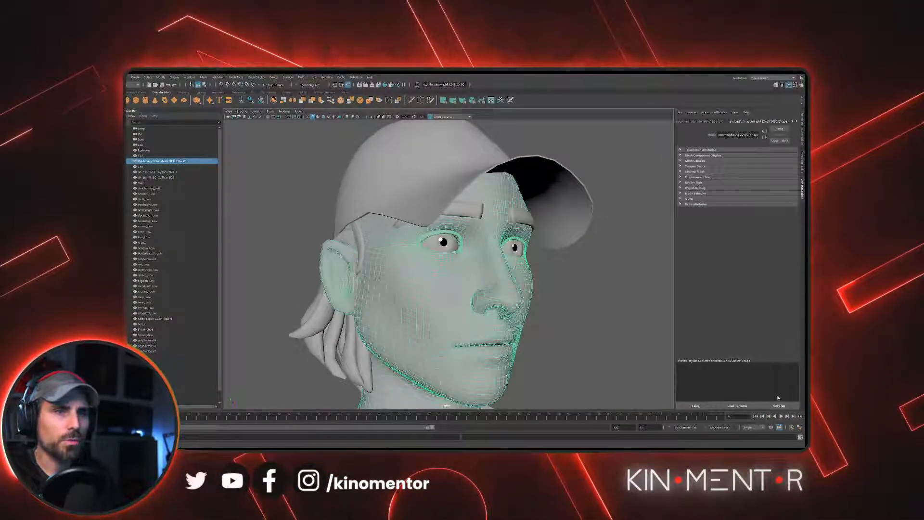
- Examine the skin mesh topology up close around the eyes and the corner of the mouth
left_click_drag(530, 270, 506, 279, "alt")
scroll(505, 279, "up", 5)
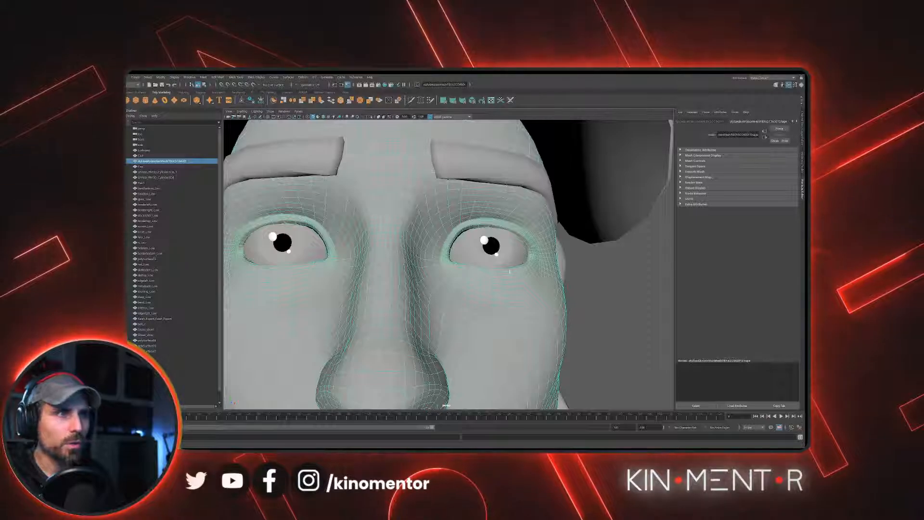
left_click_drag(444, 228, 407, 222, "alt")
middle_click_drag(428, 260, 481, 195, "alt")
scroll(486, 207, "up", 2)
middle_click_drag(512, 250, 490, 217, "alt")
scroll(489, 222, "up", 2)
middle_click_drag(471, 314, 495, 212, "alt")
scroll(495, 211, "up", 3)
right_click_drag(504, 192, 509, 172)
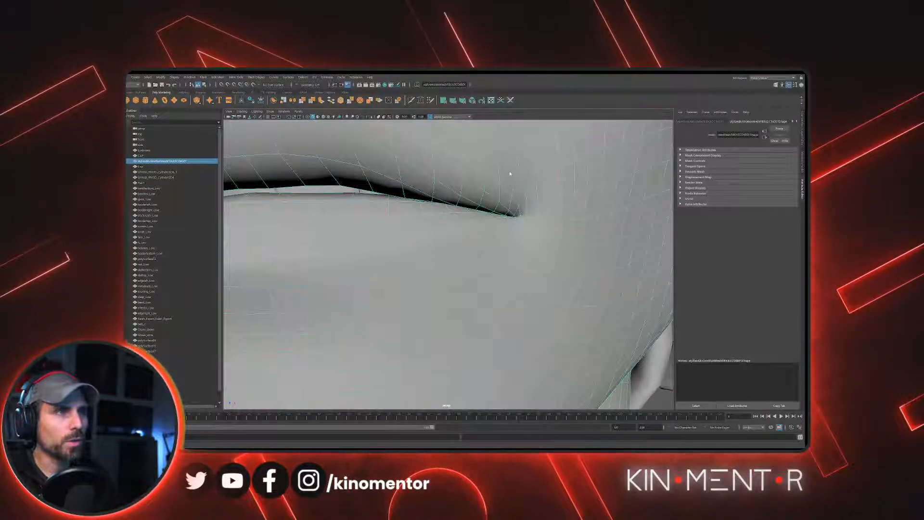
- Select the loop of faces running around the lips to check the edge flow, and return to object selection with nothing selected
left_click(508, 182)
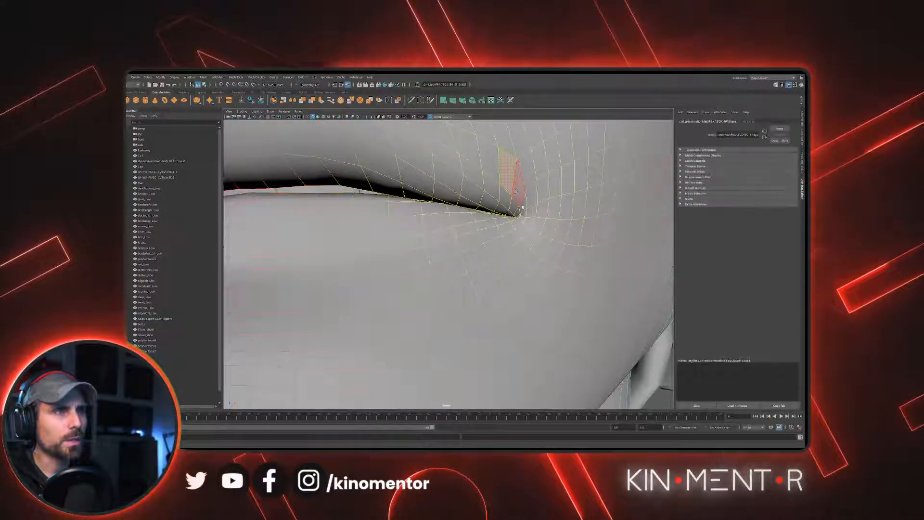
left_click(518, 195, "shift")
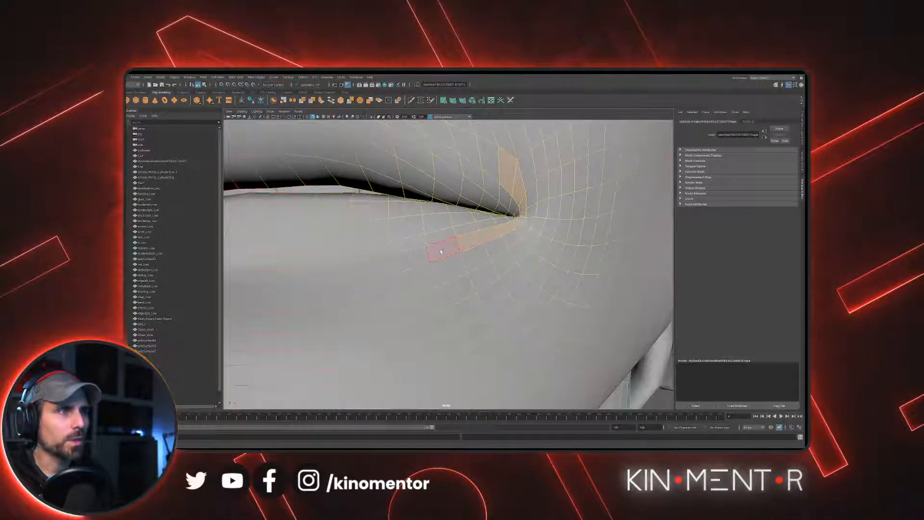
scroll(440, 251, "down", 5)
left_click_drag(442, 248, 526, 213, "alt")
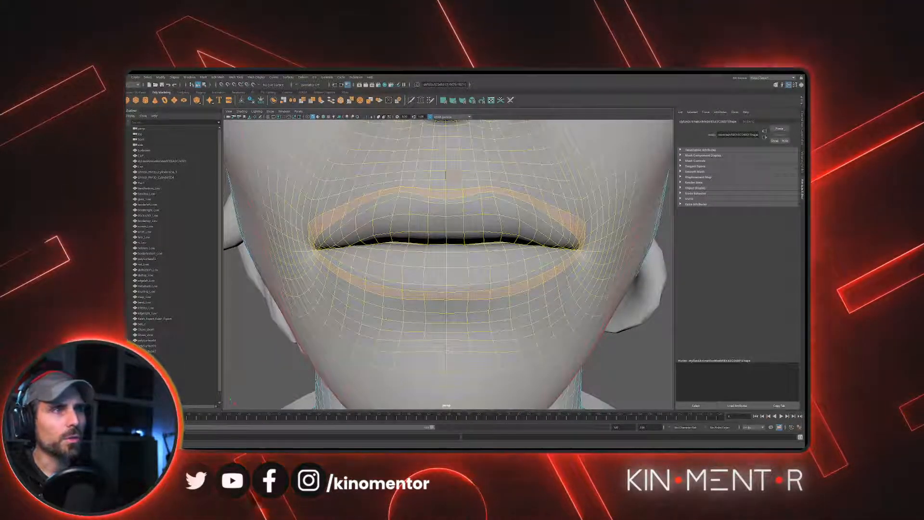
scroll(485, 214, "down", 4)
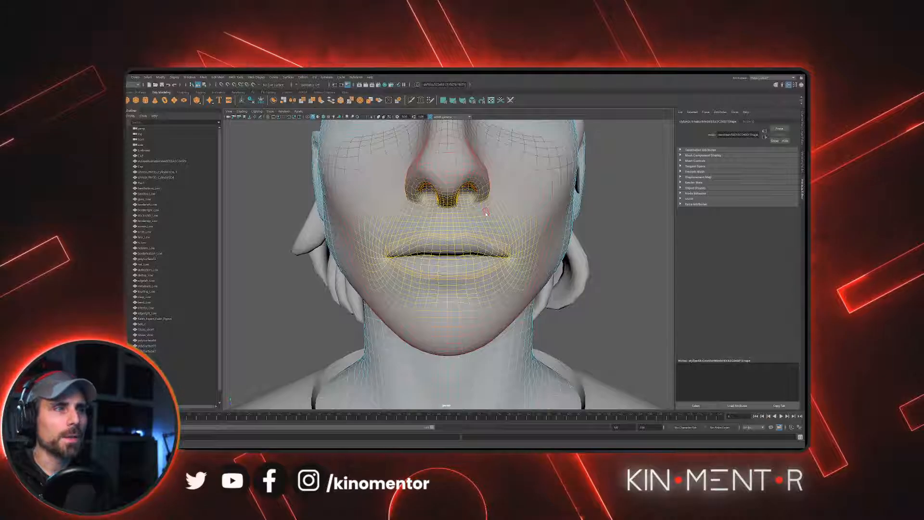
scroll(487, 215, "down", 3)
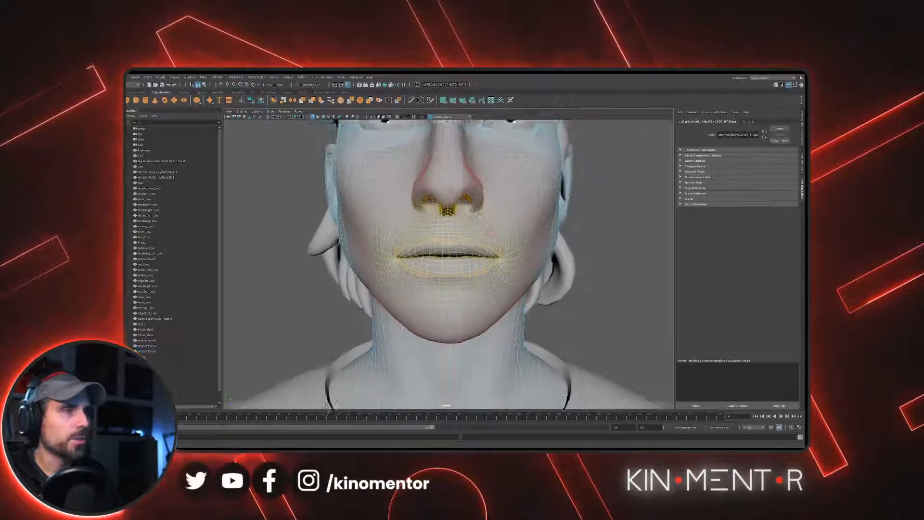
key("F8")
left_click(595, 226)
- Select the skin mesh again and examine its wireframe across the nose, cheeks and eye area
mouse_move(528, 233)
left_mouse_down("alt")
mouse_move(504, 249)
mouse_move(513, 240)
left_mouse_up("alt")
left_click(504, 249)
middle_click_drag(513, 239, 514, 262, "alt")
left_click_drag(514, 263, 525, 283, "alt")
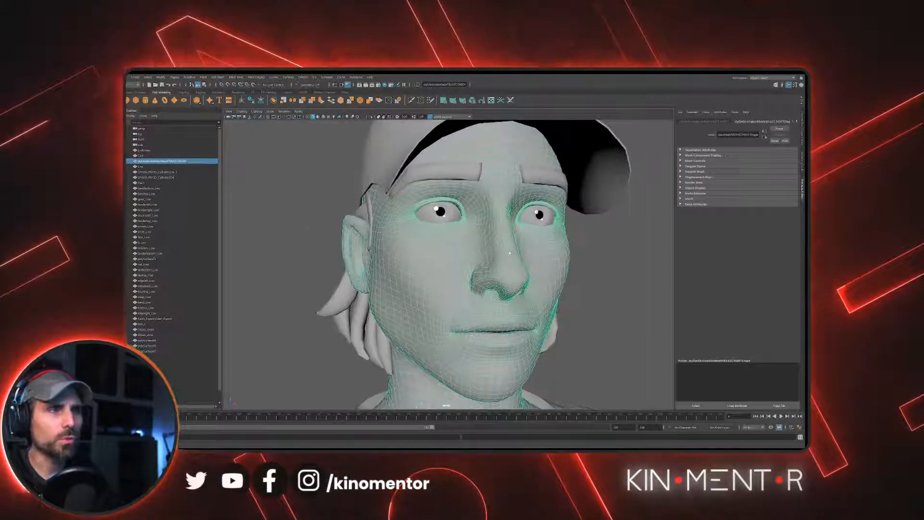
scroll(525, 283, "up", 4)
middle_click_drag(525, 283, 509, 243, "alt")
mouse_move(516, 225)
left_mouse_down("alt")
mouse_move(506, 229)
mouse_move(524, 209)
left_mouse_up("alt")
- Pick the eye, the eyebrows and the shirt one after another to check which parts are separate meshes
left_click(509, 200)
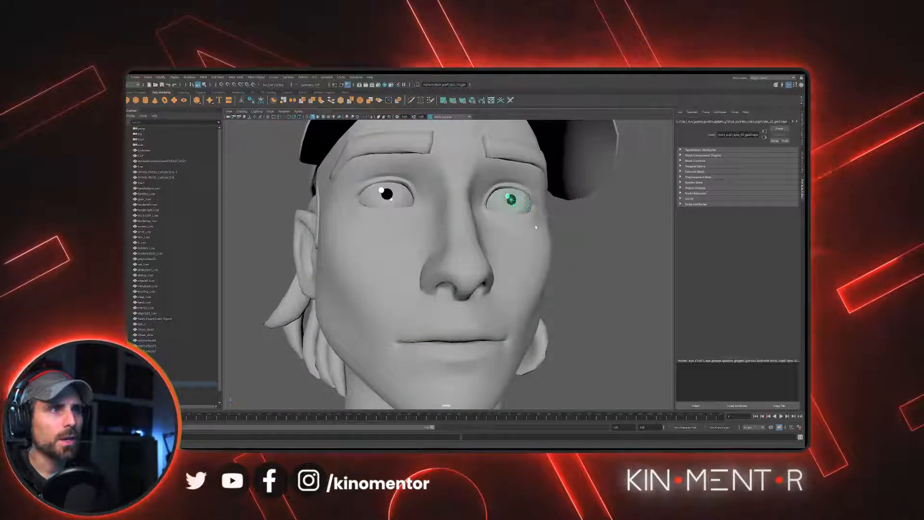
left_click(535, 228)
middle_click_drag(534, 228, 533, 250, "alt")
right_click_drag(533, 251, 489, 211, "alt")
left_click(486, 202)
middle_click_drag(540, 266, 478, 236, "alt")
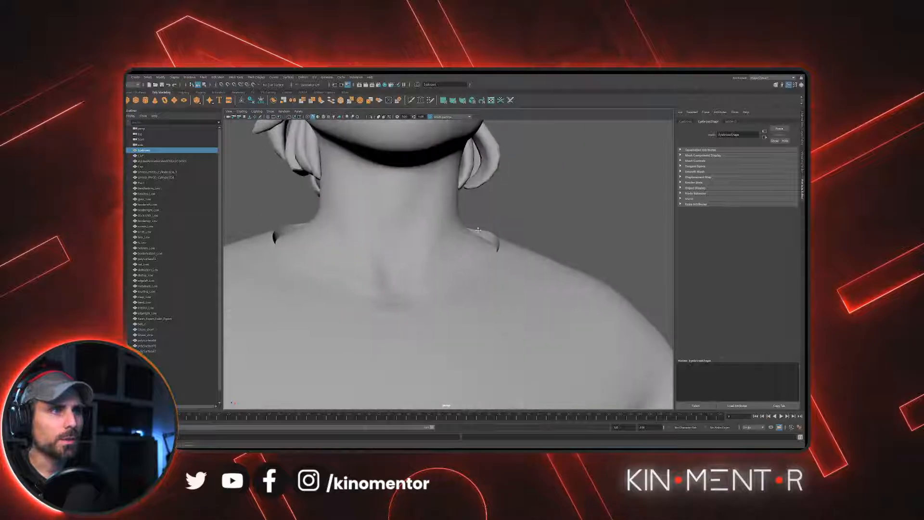
left_click(478, 236)
- Look over the shirt and head from farther away and select the character's skin mesh
scroll(485, 228, "down", 2)
scroll(484, 284, "down", 2)
middle_click_drag(452, 277, 455, 126, "alt")
scroll(666, 264, "down", 2)
middle_click_drag(511, 129, 497, 313, "alt")
scroll(497, 312, "up", 3)
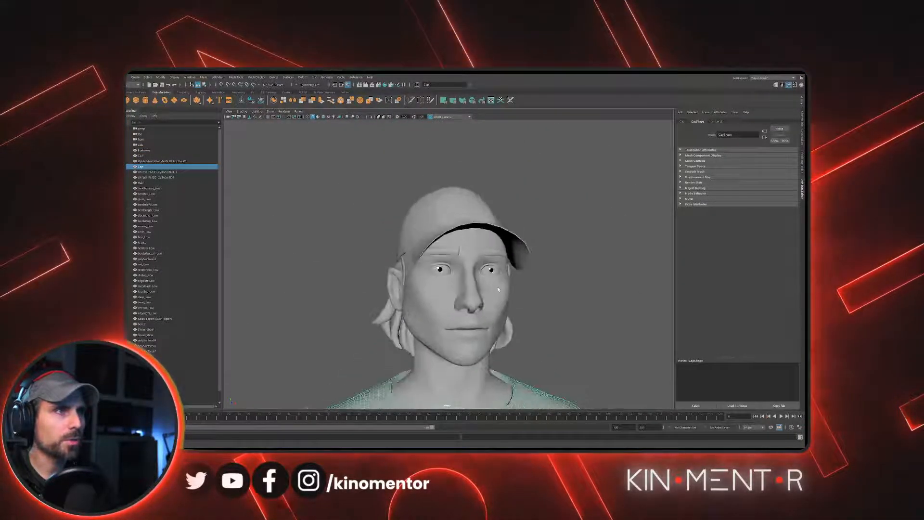
left_click(504, 338)
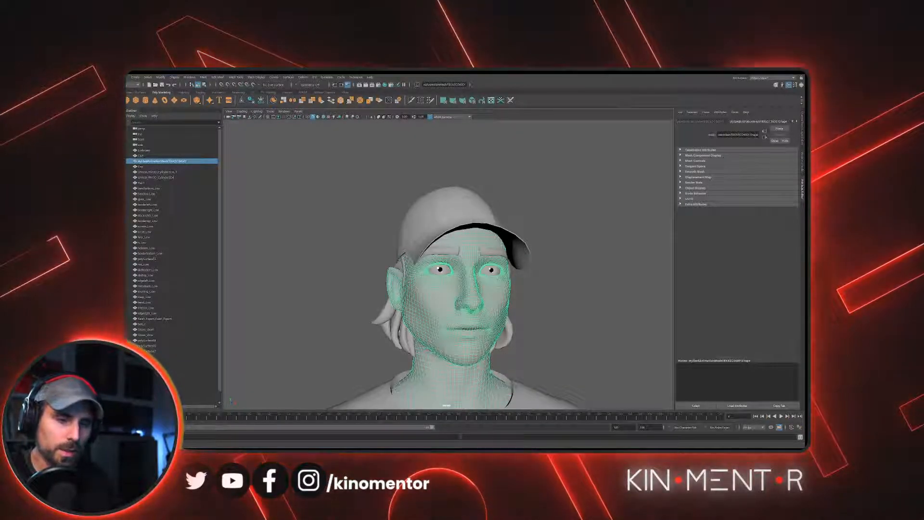
- Examine the head, cap and hair from both sides with the skin mesh highlighted
right_click_drag(538, 236, 580, 334, "alt")
middle_click_drag(580, 335, 516, 226, "alt")
left_click(608, 220)
right_click_drag(516, 226, 503, 206, "alt")
left_click(480, 200)
left_click_drag(524, 261, 382, 248, "alt")
left_click(480, 246)
middle_click_drag(382, 258, 444, 273, "alt")
left_click_drag(444, 274, 394, 259, "alt")
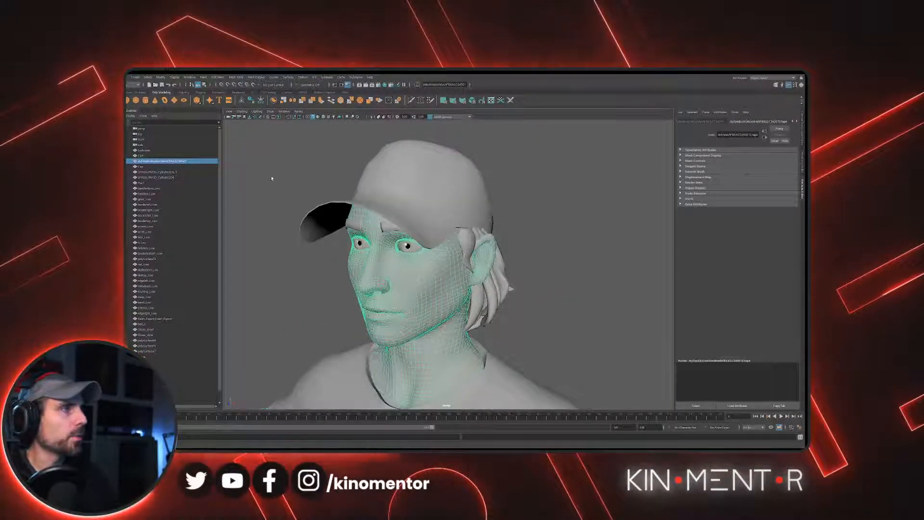
- Check the individual objects by picking the shirt in the scene and the eyebrows, face and eye entries in the Outliner
scroll(266, 177, "down", 5)
left_click_drag(316, 174, 402, 181, "alt")
middle_click_drag(402, 181, 407, 139, "alt")
left_click(478, 248)
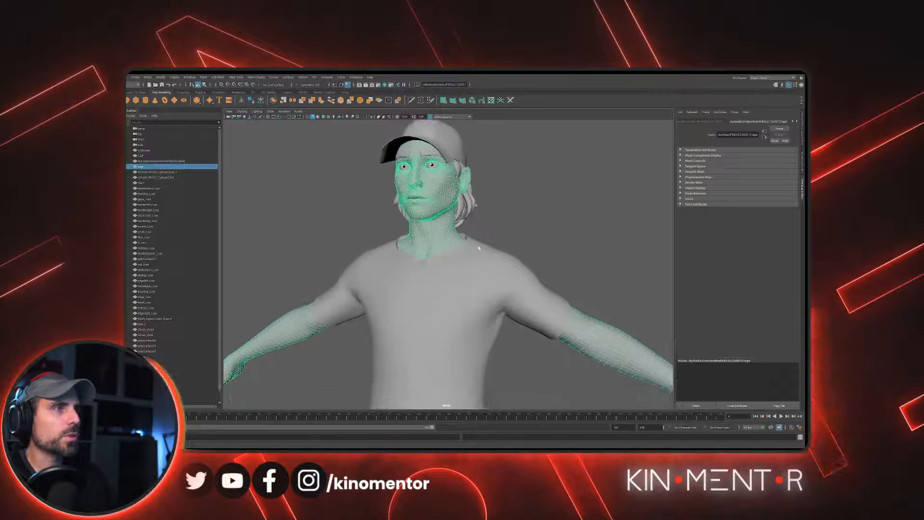
left_click(182, 151)
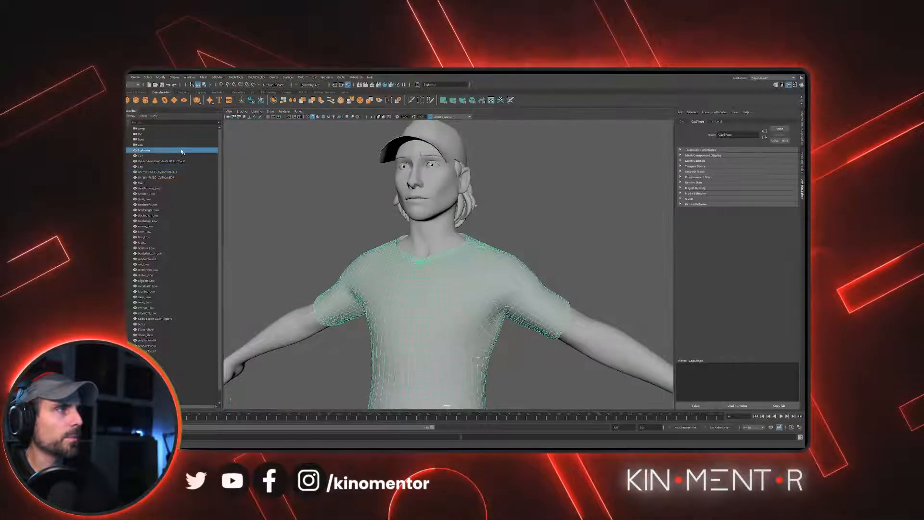
left_click(177, 220)
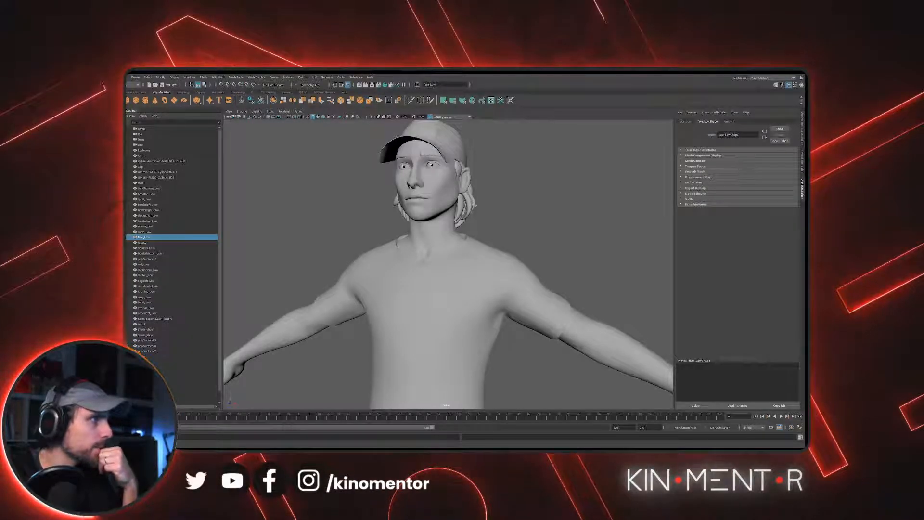
left_click(167, 151)
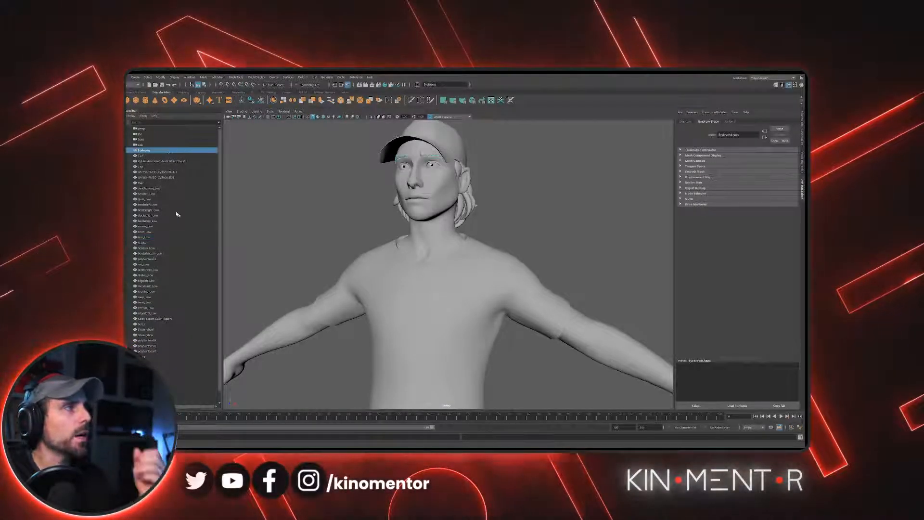
scroll(174, 361, "down", 1)
left_click(168, 367)
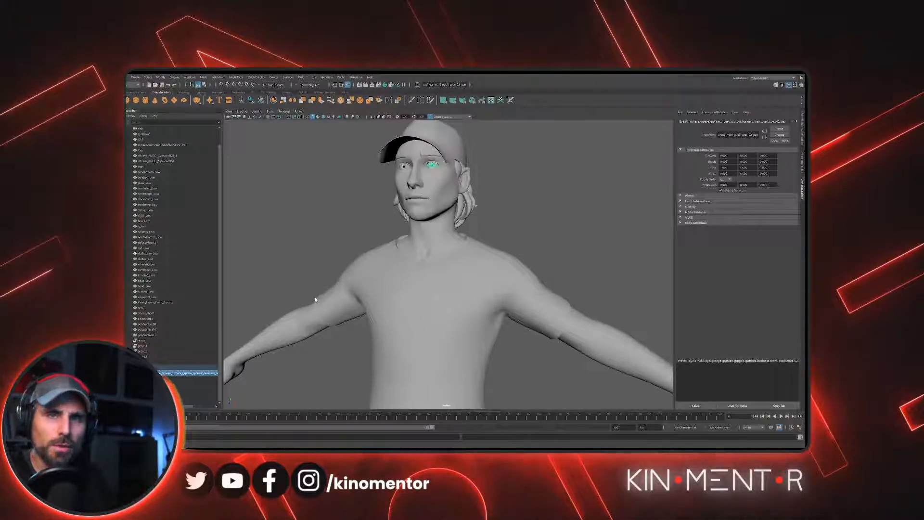
- Clear the eye selection and select all meshes of the whole character
scroll(510, 200, "down", 6)
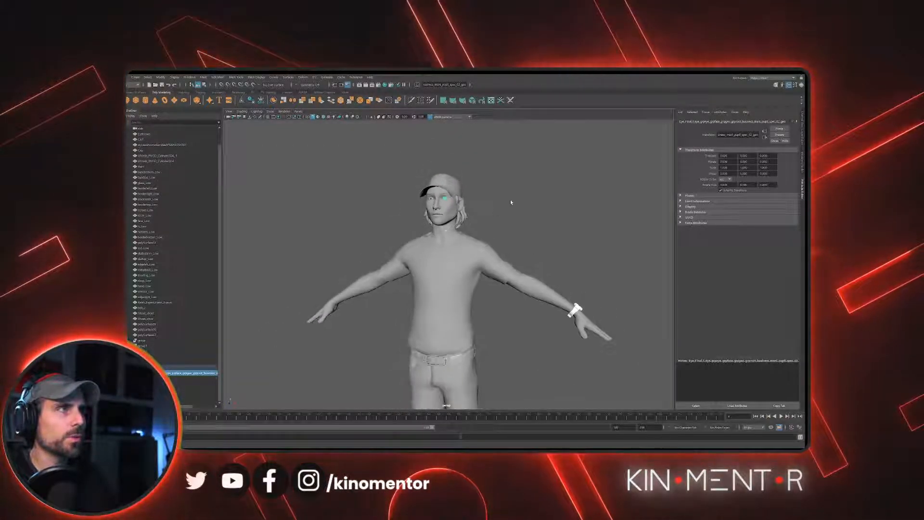
left_click(471, 227)
middle_click_drag(472, 227, 476, 213, "alt")
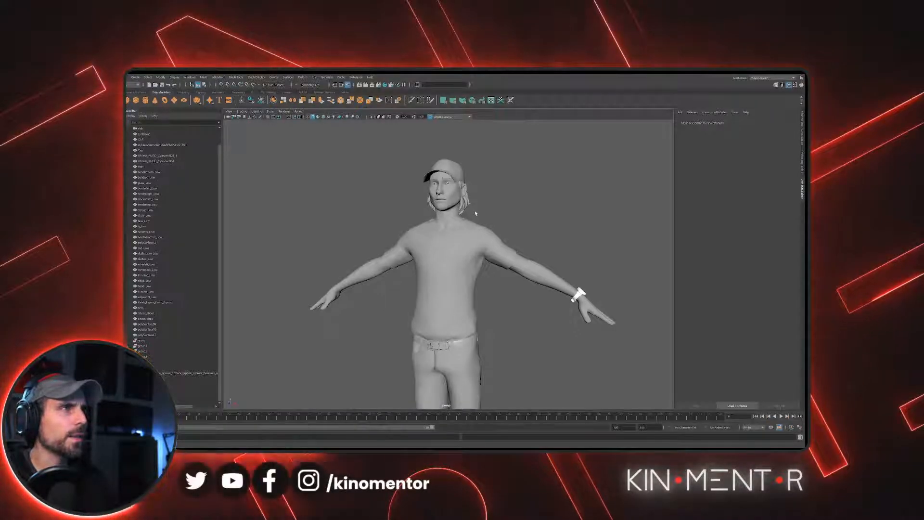
scroll(361, 192, "down", 4)
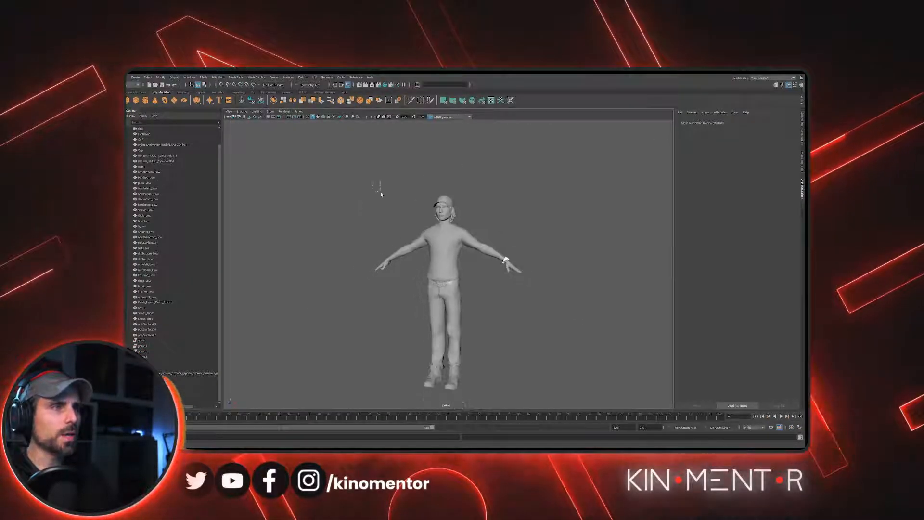
left_click_drag(381, 194, 524, 395)
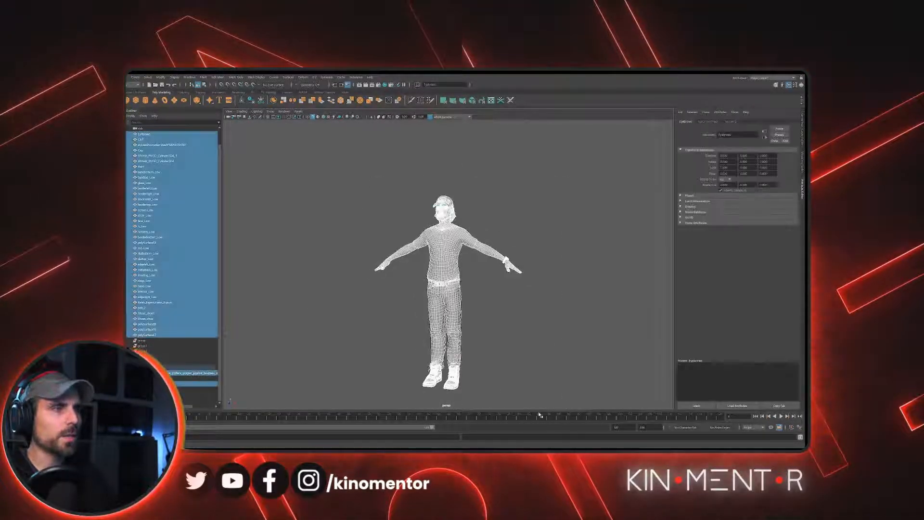
- Move the selected character meshes directly beneath the cameras in the Outliner, pick the eye and eyebrows entries, and clear the selection
scroll(159, 144, "up", 2)
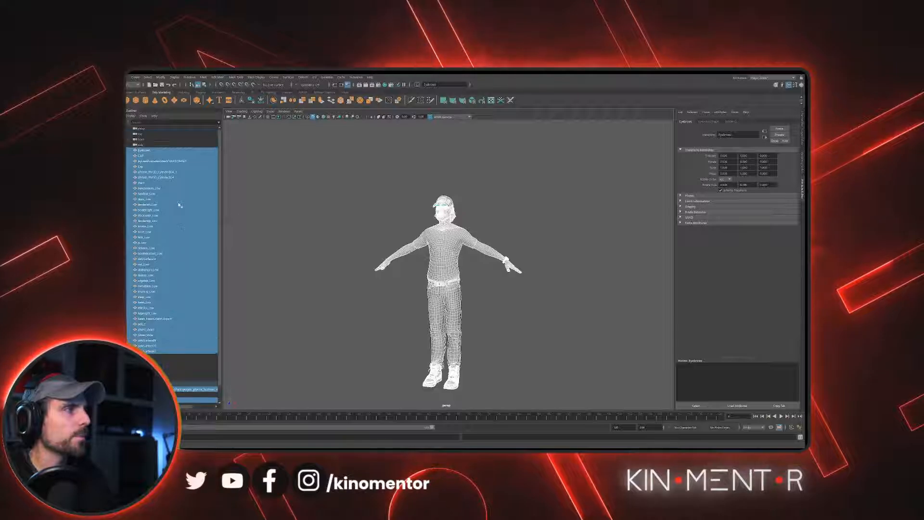
middle_click_drag(154, 150, 155, 148)
left_click(155, 149)
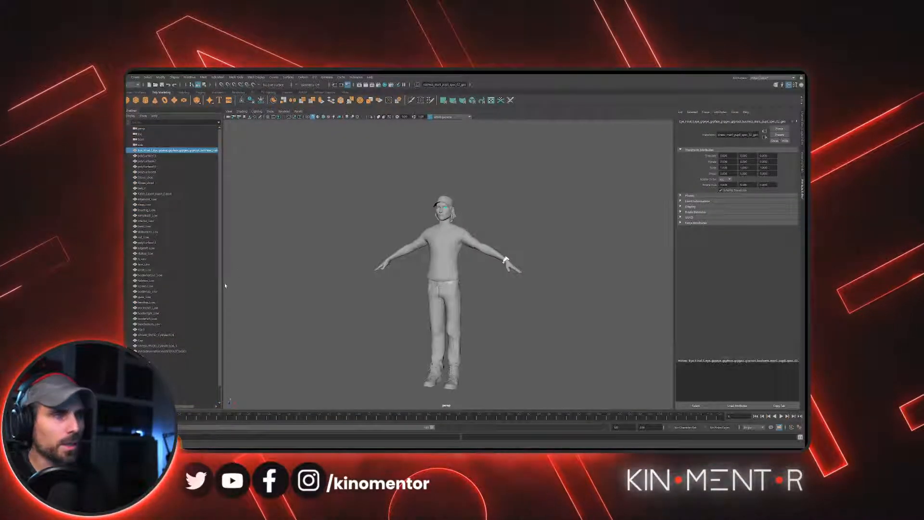
scroll(217, 294, "down", 1)
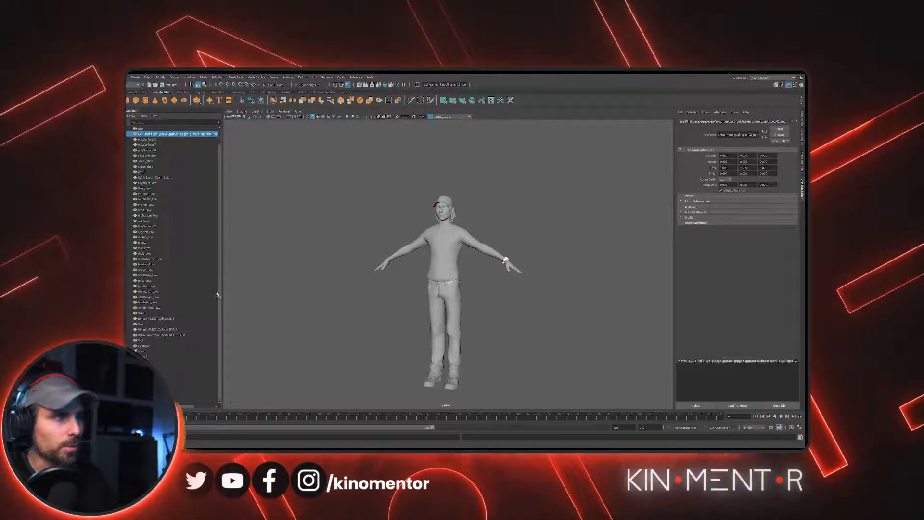
left_click(166, 345)
key("ctrl+g")
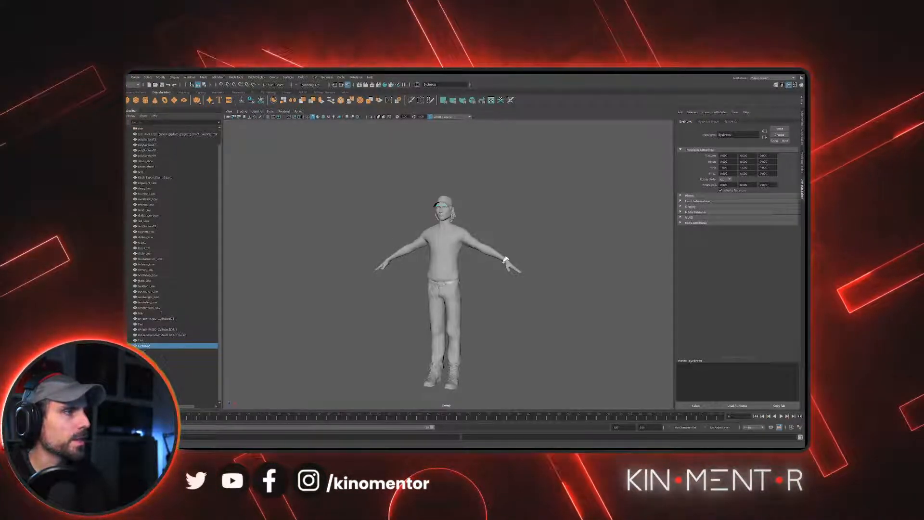
left_click(224, 392)
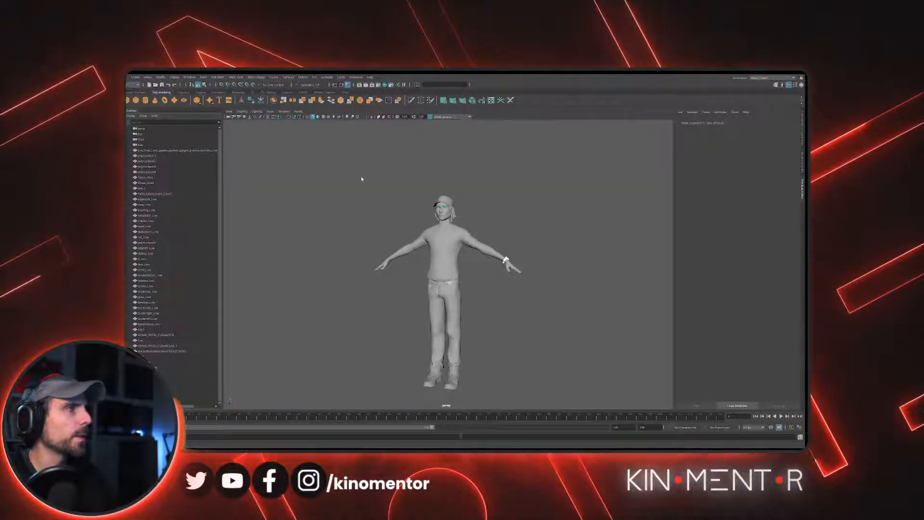
- Examine the character's green eyes up close and pick the eye meshes to inspect them
scroll(371, 202, "up", 8)
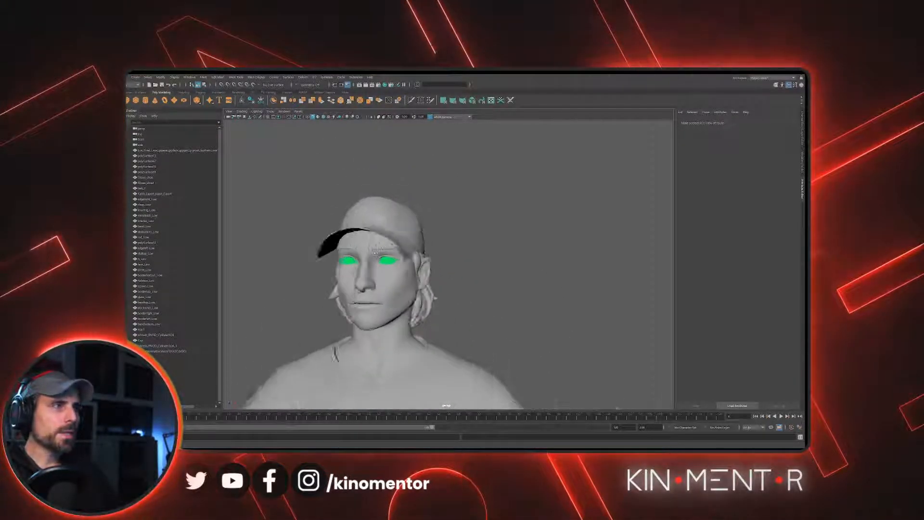
scroll(375, 251, "up", 10)
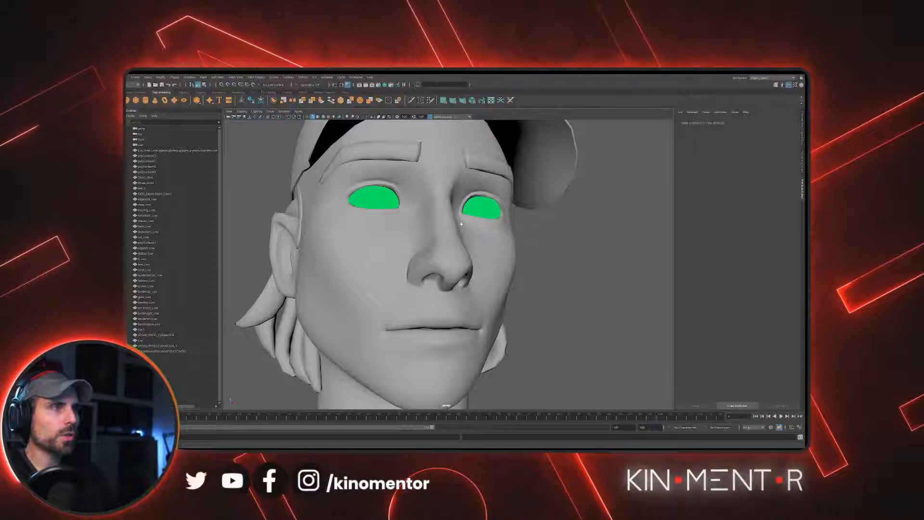
mouse_move(460, 224)
middle_mouse_down("alt")
mouse_move(479, 308)
mouse_move(458, 238)
middle_mouse_up("alt")
scroll(484, 284, "up", 5)
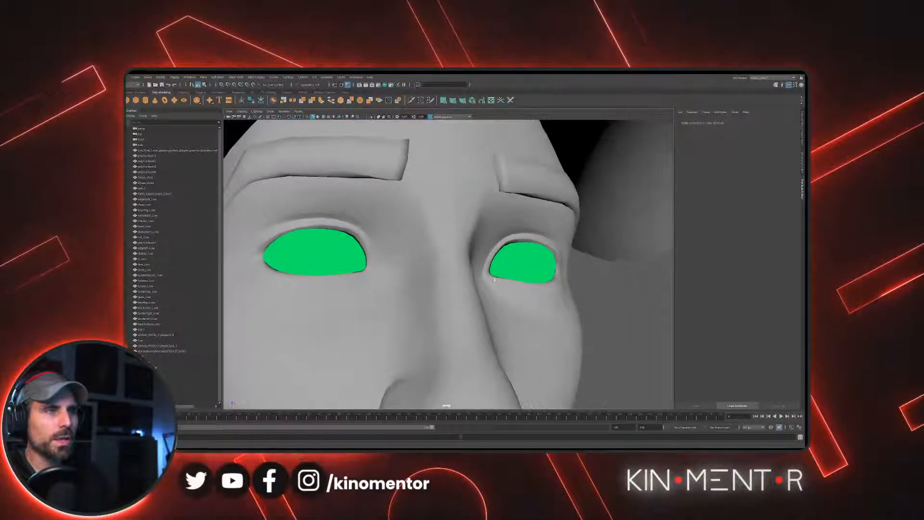
left_click(546, 277)
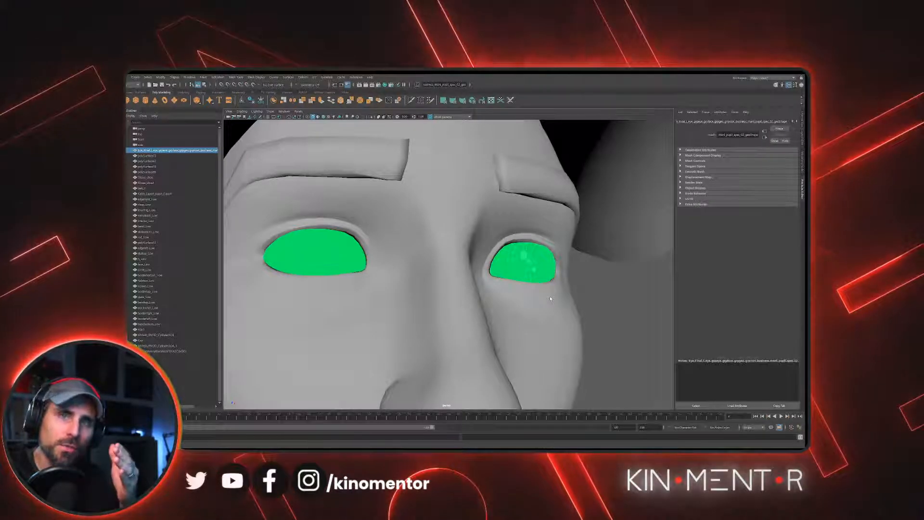
left_click(339, 254)
middle_click_drag(405, 263, 355, 199, "alt")
left_click(478, 202)
scroll(403, 216, "down", 3)
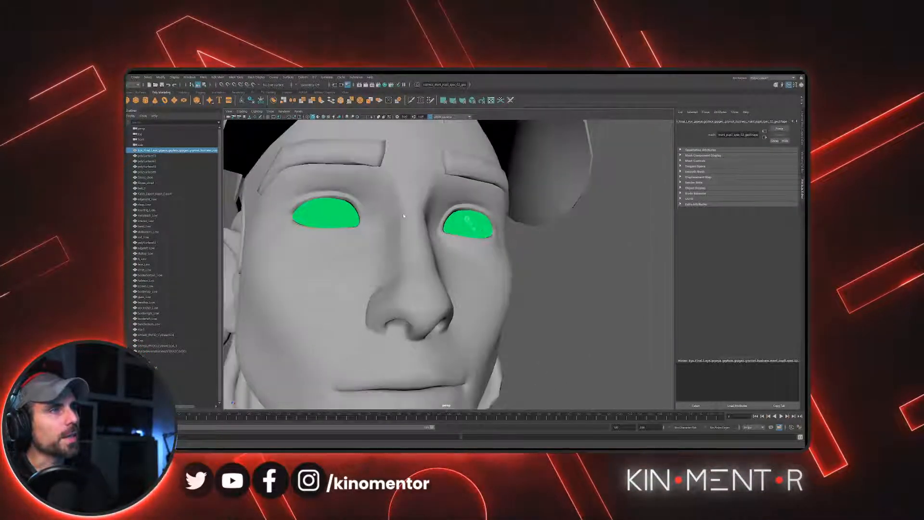
- Pick the second eye mesh to check it, clear the selection, and view the character's full head
left_click(348, 219, "shift")
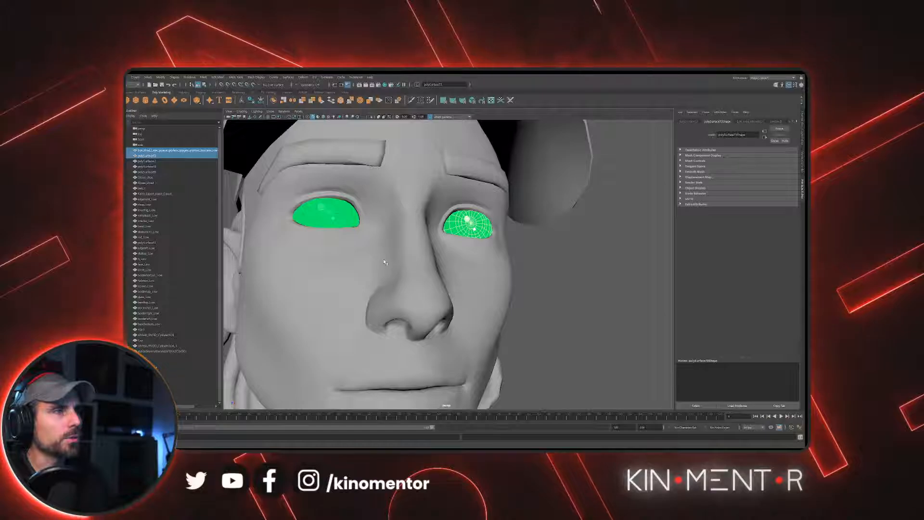
left_click(543, 271)
scroll(529, 279, "down", 10)
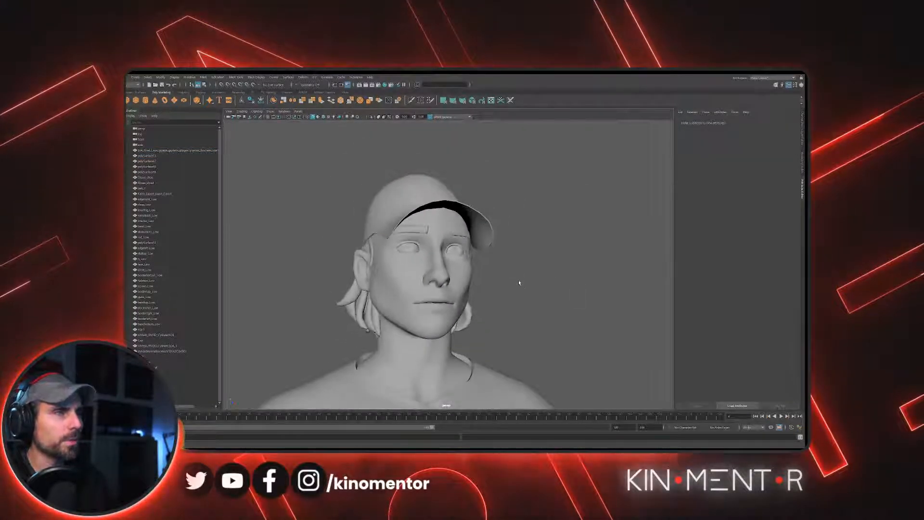
left_click_drag(520, 289, 510, 330, "alt")
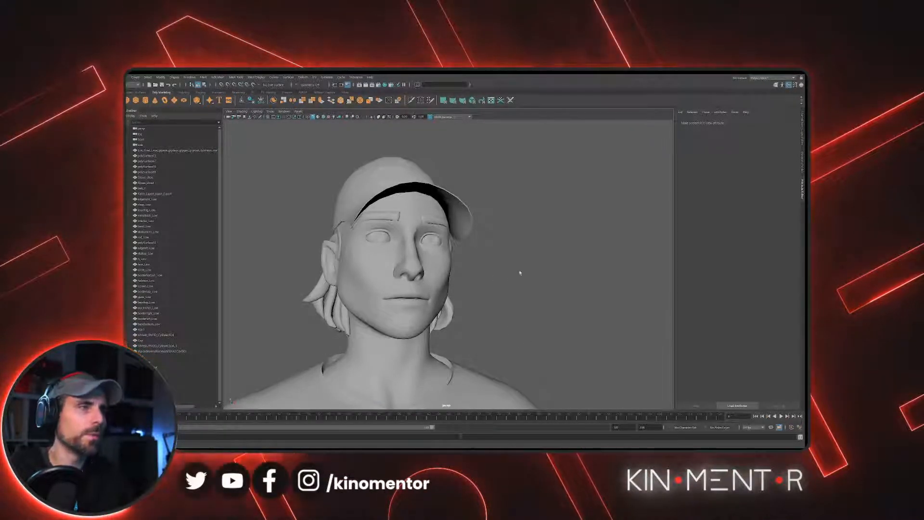
- Check which objects make up the head by selecting its meshes and picking a single eye entry in the Outliner
scroll(506, 248, "down", 5)
scroll(514, 252, "down", 3)
left_click_drag(348, 155, 522, 254)
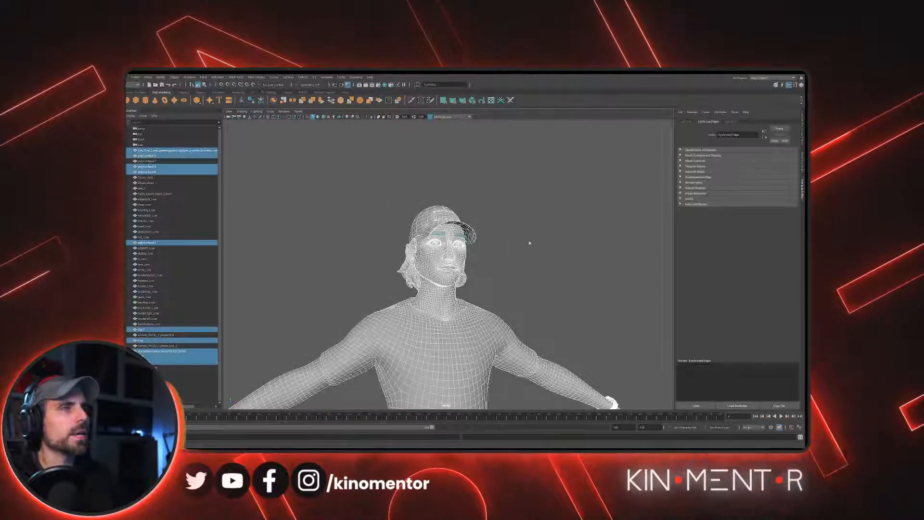
scroll(522, 254, "down", 6)
left_click(167, 156)
scroll(452, 245, "down", 3)
middle_click_drag(452, 245, 447, 200, "alt")
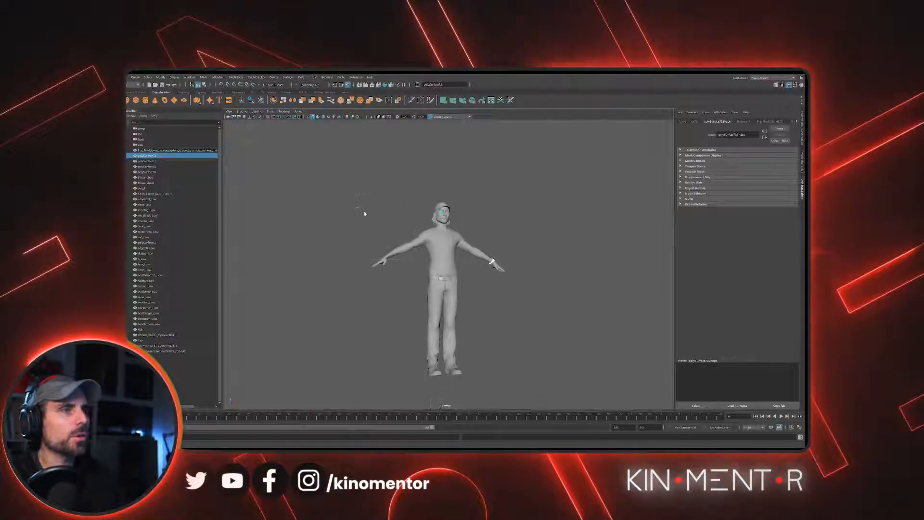
- Select every character mesh in the Outliner and rename them all at once with the base name Kinomentor
left_click_drag(357, 201, 514, 392)
left_click(173, 151)
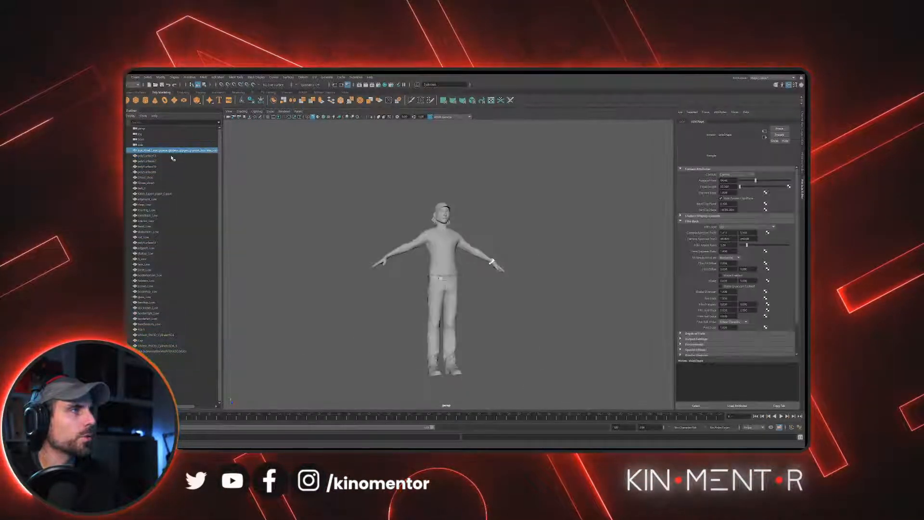
left_click(167, 363, "shift")
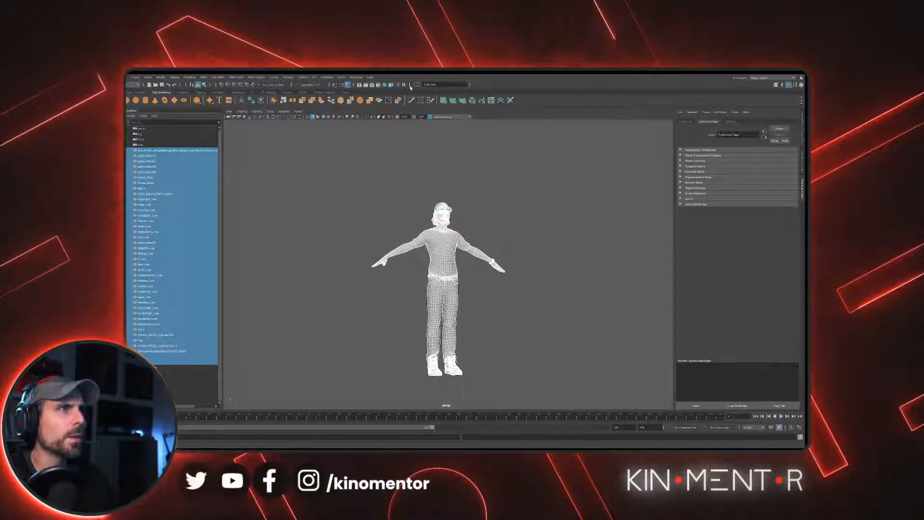
left_click(331, 85)
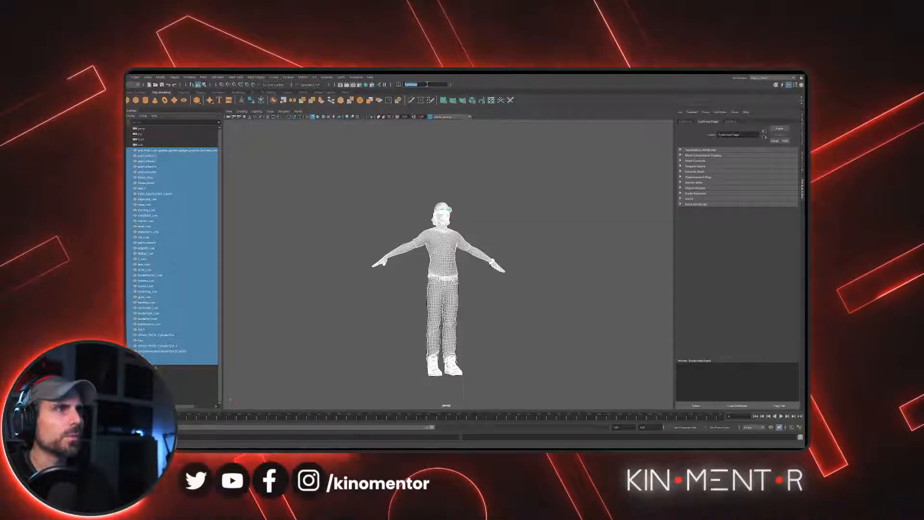
key("BackSpace")
type("Kinomentor")
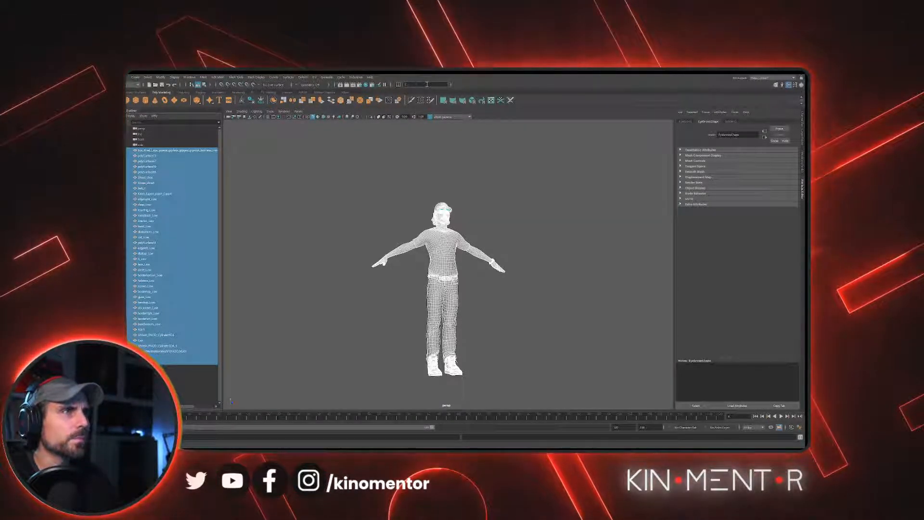
key("BackSpace")
key("BackSpace")
key("BackSpace")
key("BackSpace")
key("BackSpace")
key("BackSpace")
key("BackSpace")
type("omentor")
key("Return")
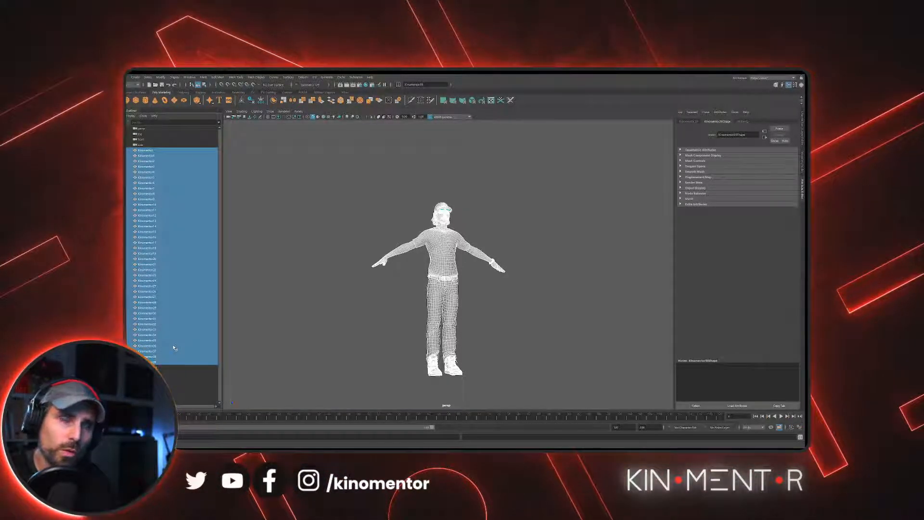
- Clear the selection, look over the whole character, and step through the renamed mesh entries in the Outliner
left_click(472, 185)
scroll(472, 188, "up", 5)
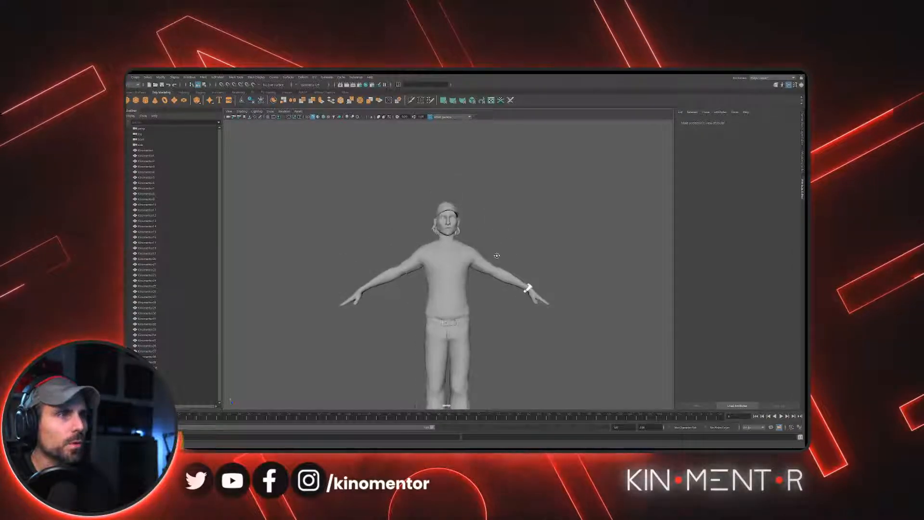
middle_click_drag(489, 284, 477, 258, "alt")
scroll(477, 260, "up", 1)
left_click_drag(476, 259, 495, 260, "alt")
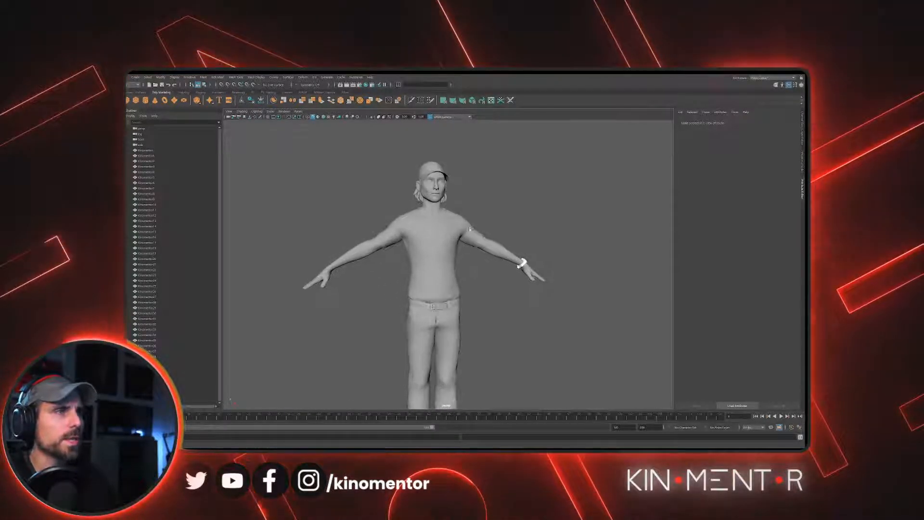
scroll(495, 260, "down", 1)
scroll(389, 225, "down", 2)
middle_click_drag(389, 224, 399, 192, "alt")
left_click(170, 155)
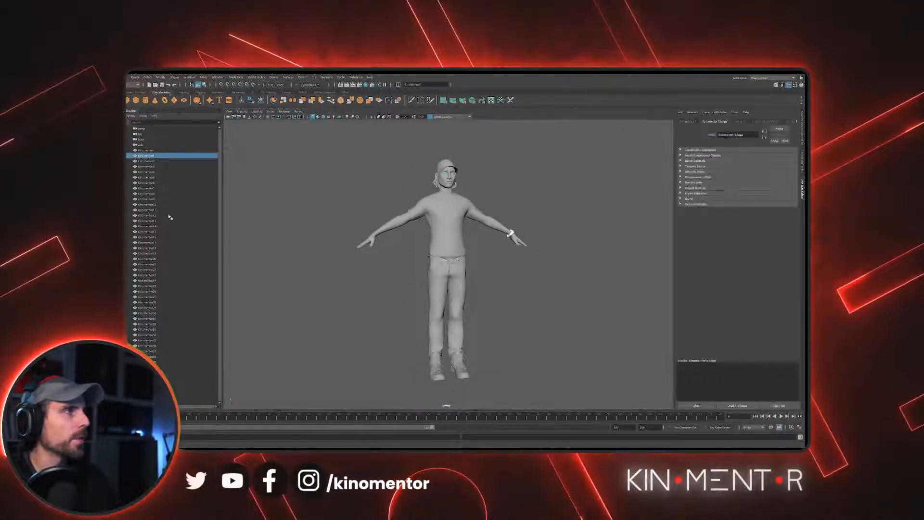
key("Down")
key("Down")
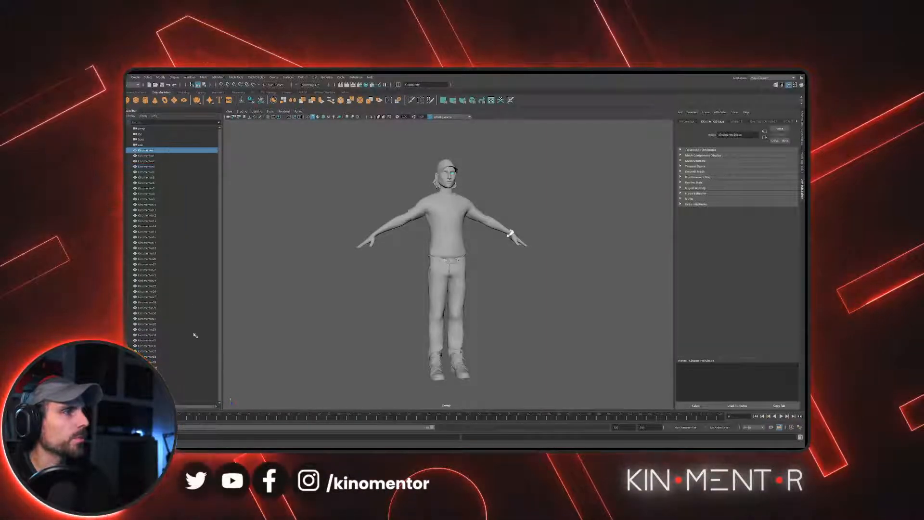
scroll(396, 155, "down", 1)
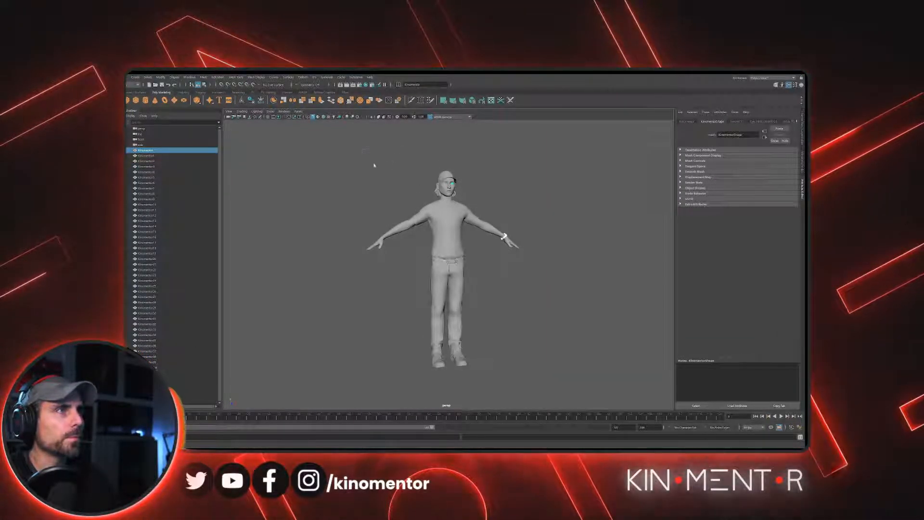
- Select the whole character, switch to the rigging tools, clear the selection, and launch AdvancedSkeleton
left_click_drag(368, 157, 526, 360)
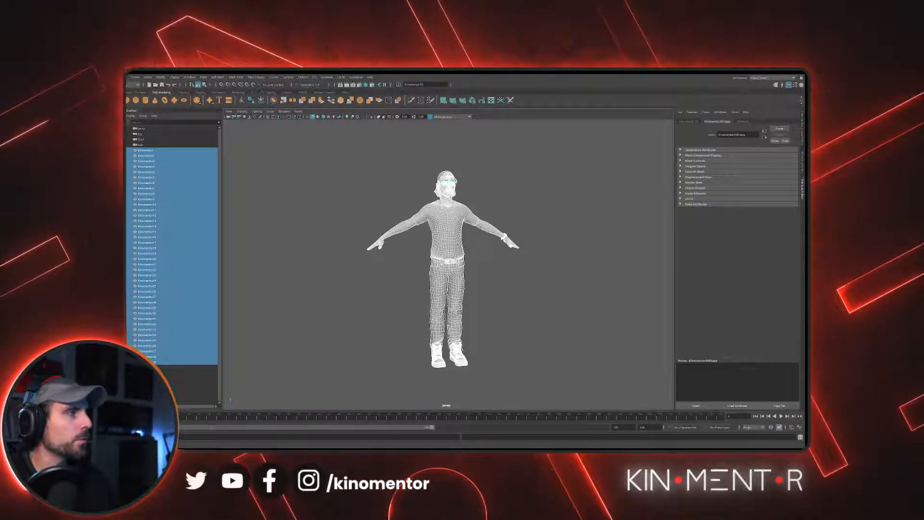
left_click(200, 92)
left_click(314, 193)
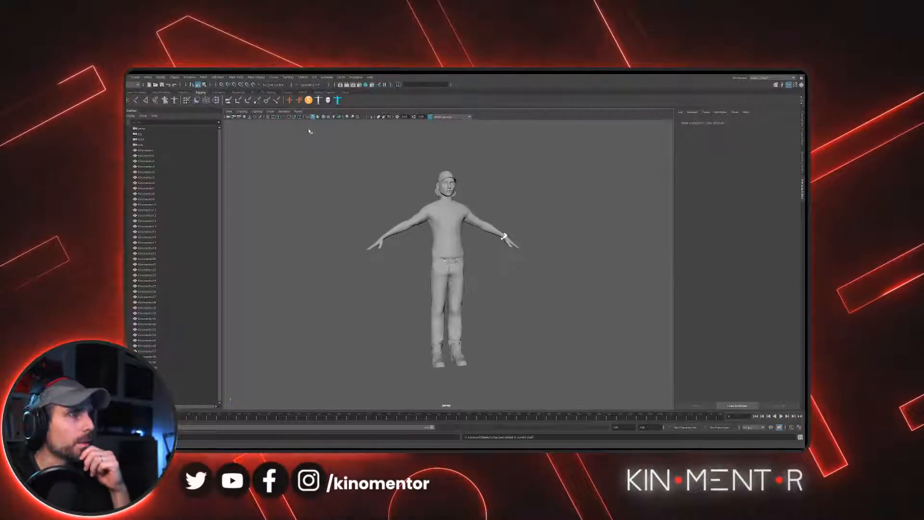
left_click(309, 101)
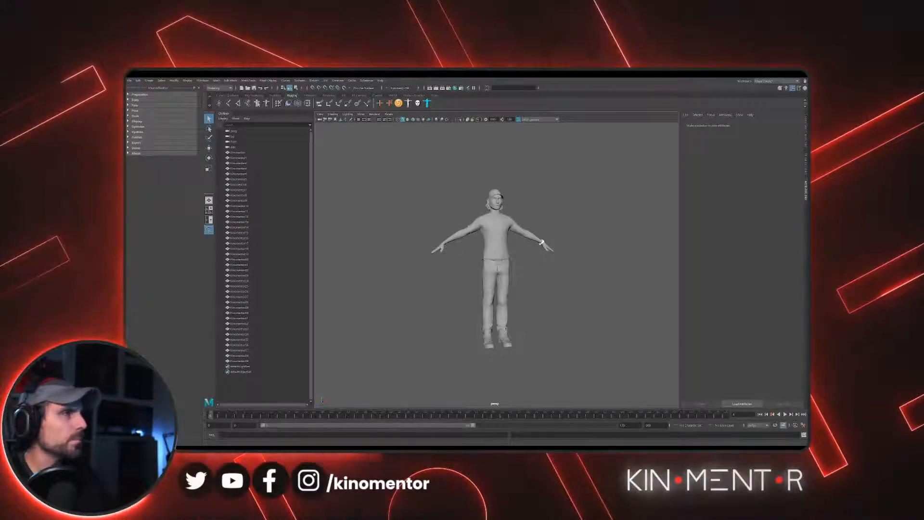
- Open AdvancedSkeleton's Model preparation options and group all character meshes under a group named geo
left_click(489, 226)
scroll(457, 190, "up", 3)
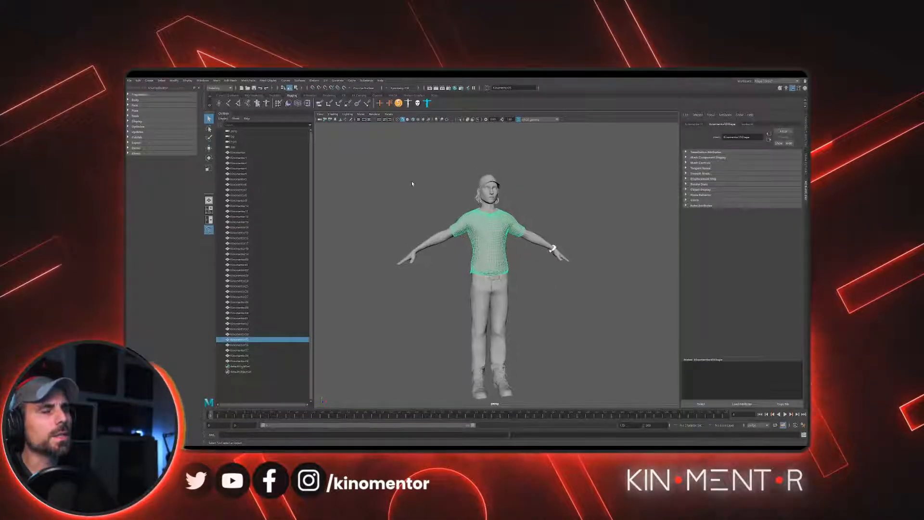
left_click(385, 161)
left_click_drag(388, 162, 591, 387)
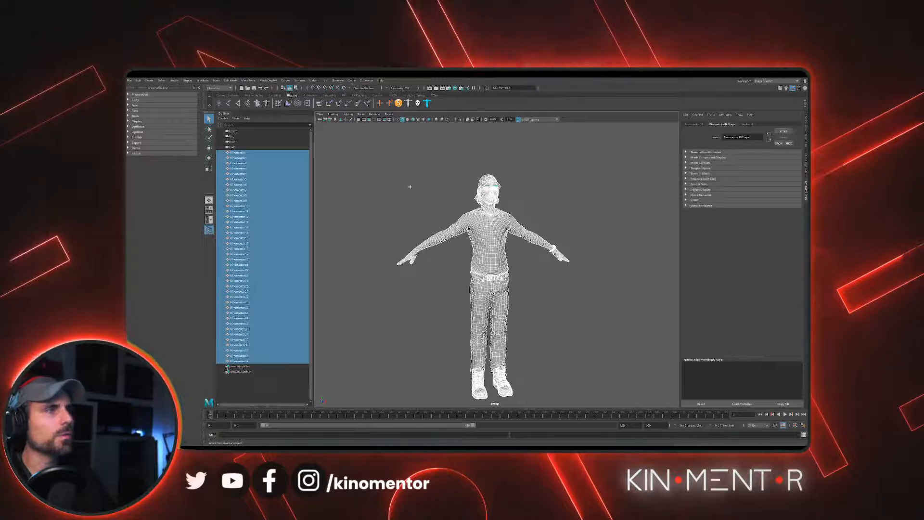
left_click(128, 95)
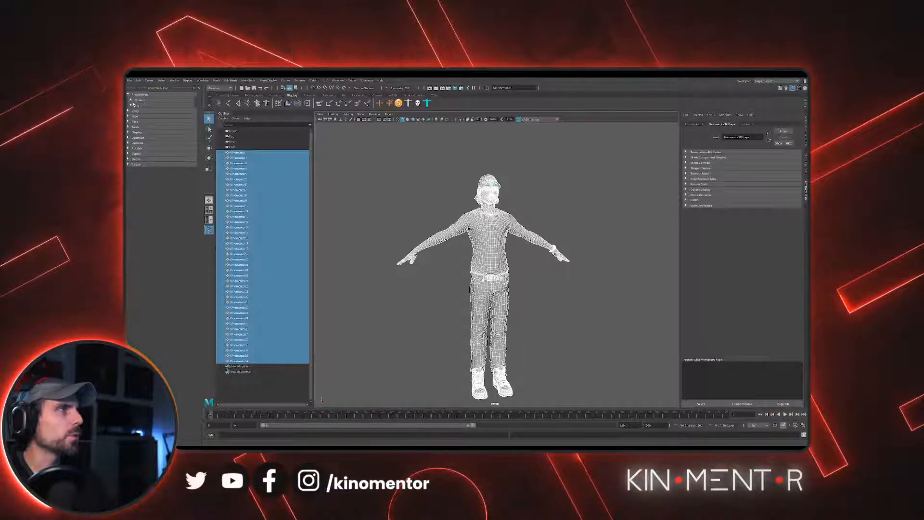
left_click(131, 101)
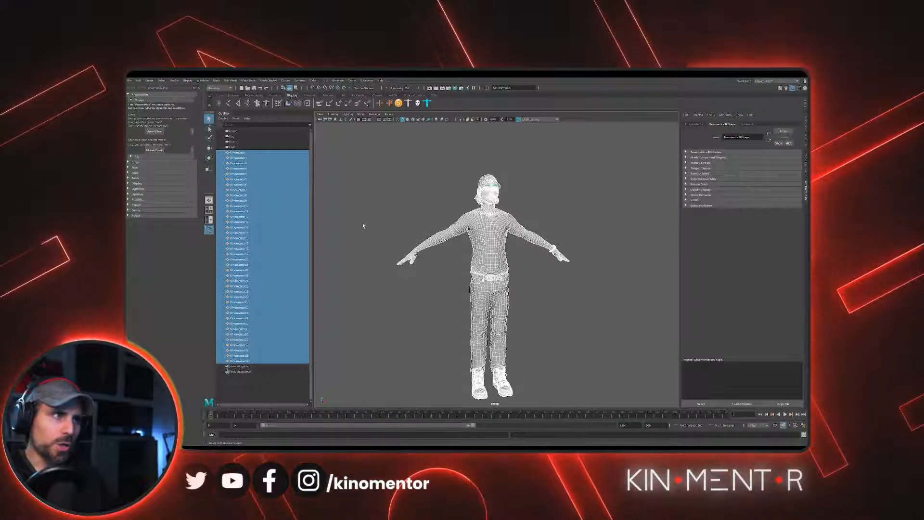
key("ctrl+g")
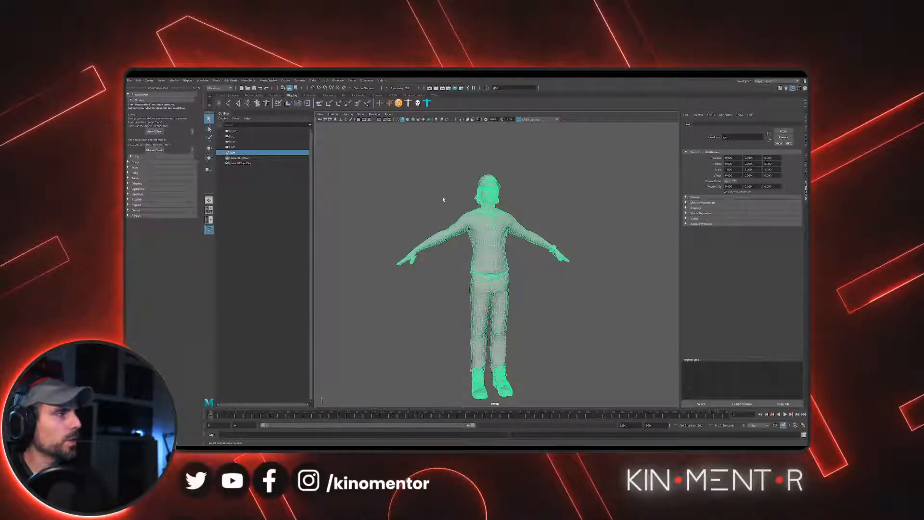
left_click(222, 153)
left_click(222, 153)
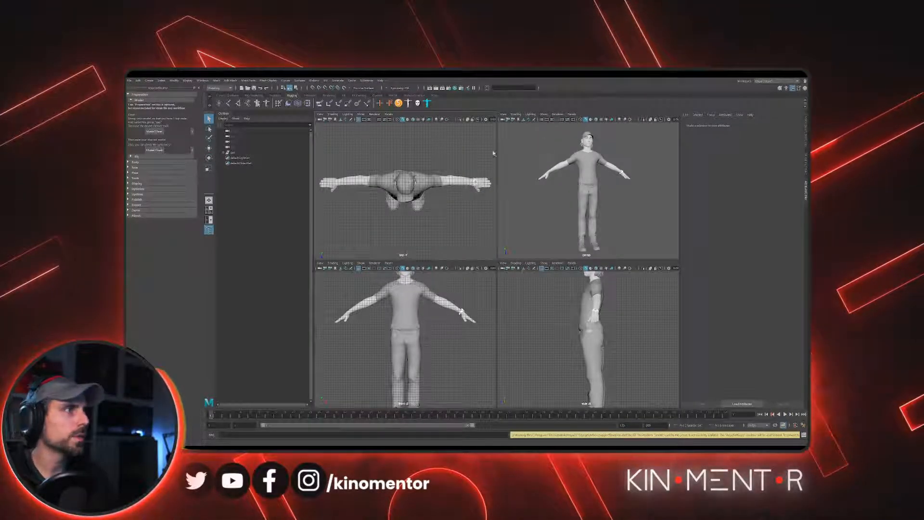
- Switch from the Model to the Rig preparation options and check the character by selecting and deselecting all its meshes
left_click(134, 100)
left_click(137, 105)
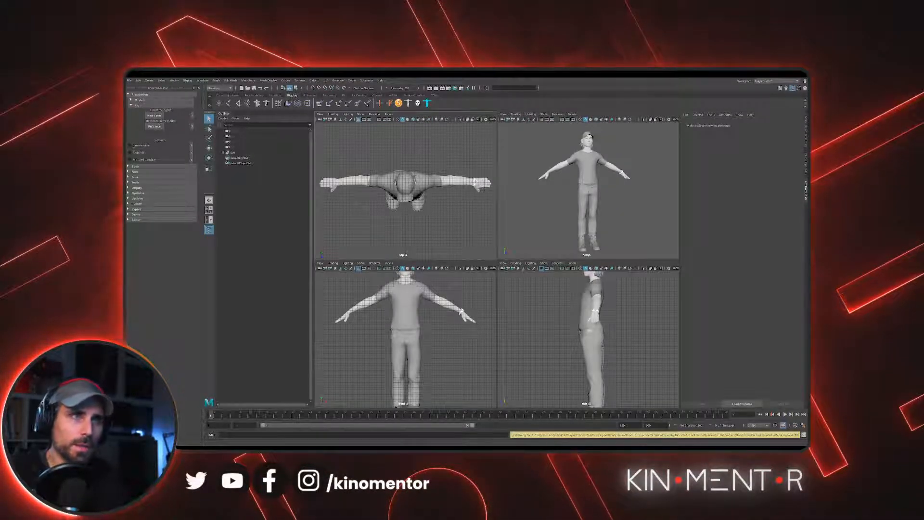
left_click_drag(539, 135, 640, 237)
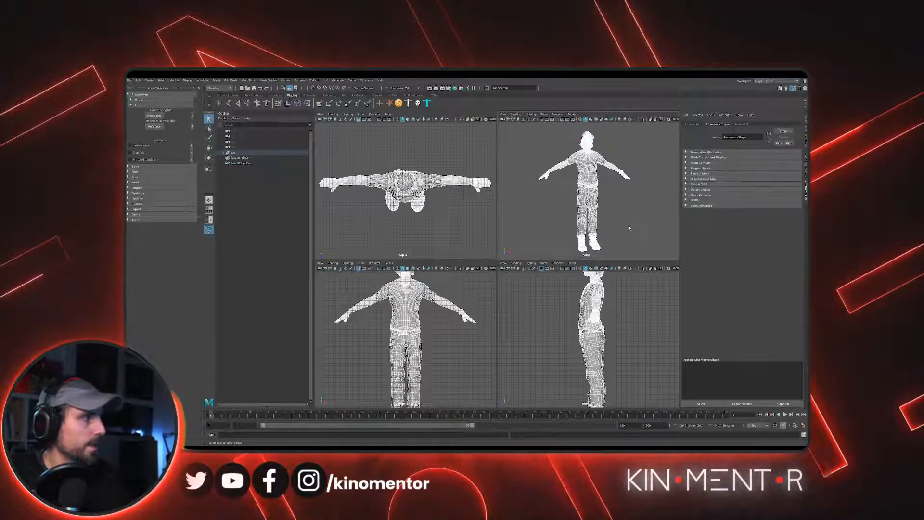
left_click(631, 212)
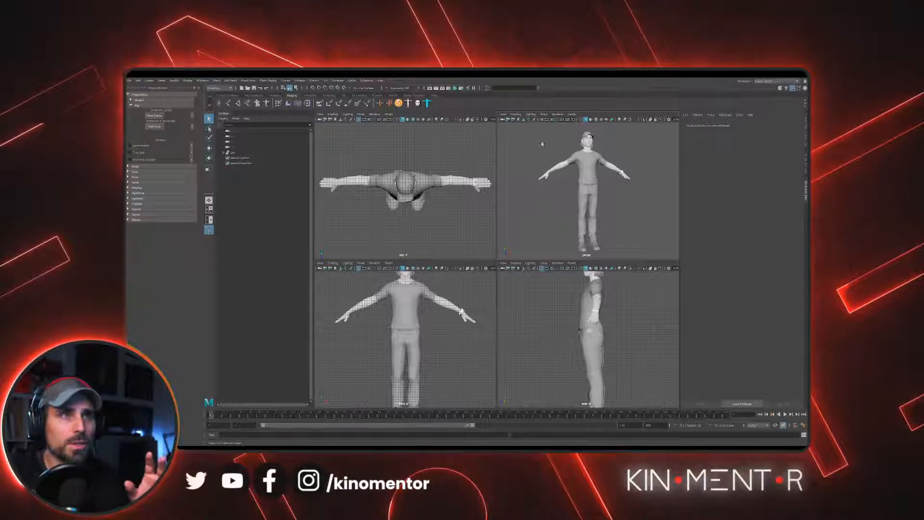
left_click_drag(544, 146, 630, 226)
left_click(617, 226)
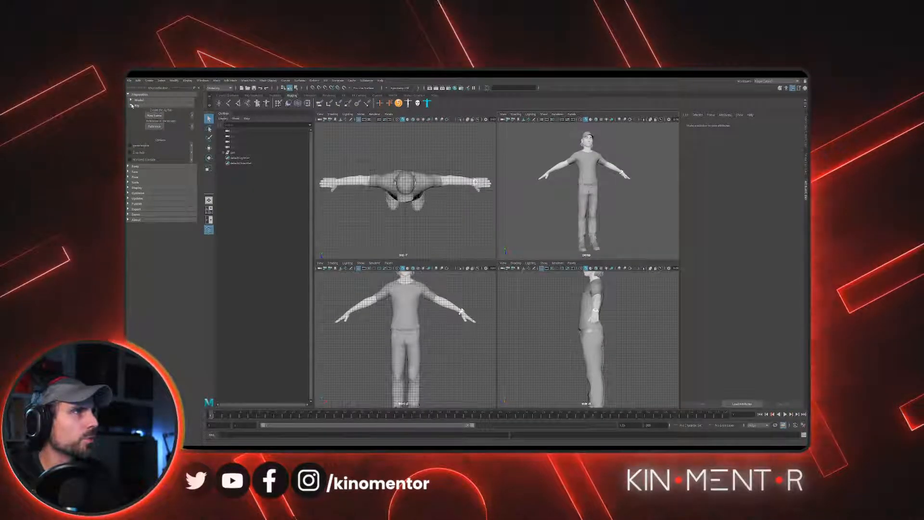
- Close the Rig preparation options, open the Body section's Fit options, and import a fit skeleton
left_click(132, 105)
left_click(129, 111)
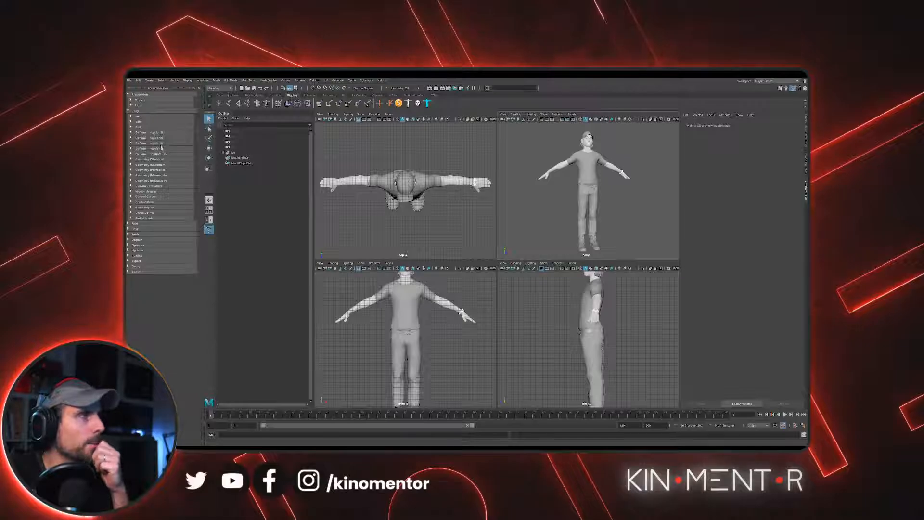
left_click(131, 116)
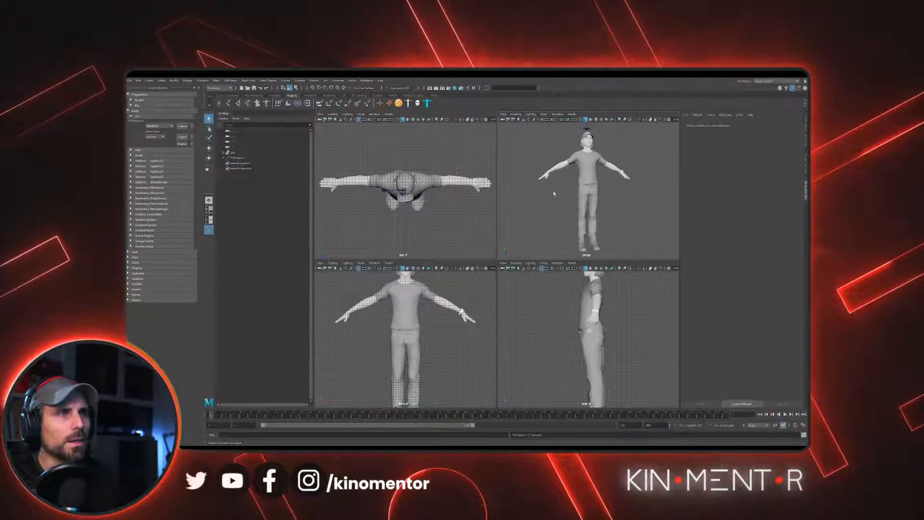
- Enlarge the perspective view and examine the fit skeleton above the character's head
left_click_drag(550, 194, 585, 198, "alt")
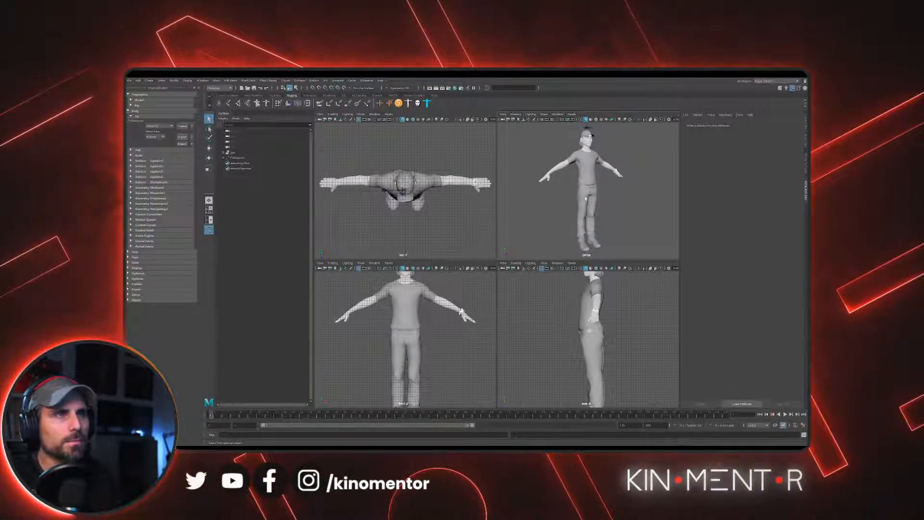
key("space")
scroll(579, 244, "down", 2)
scroll(580, 244, "up", 2)
middle_click_drag(529, 130, 537, 239, "alt")
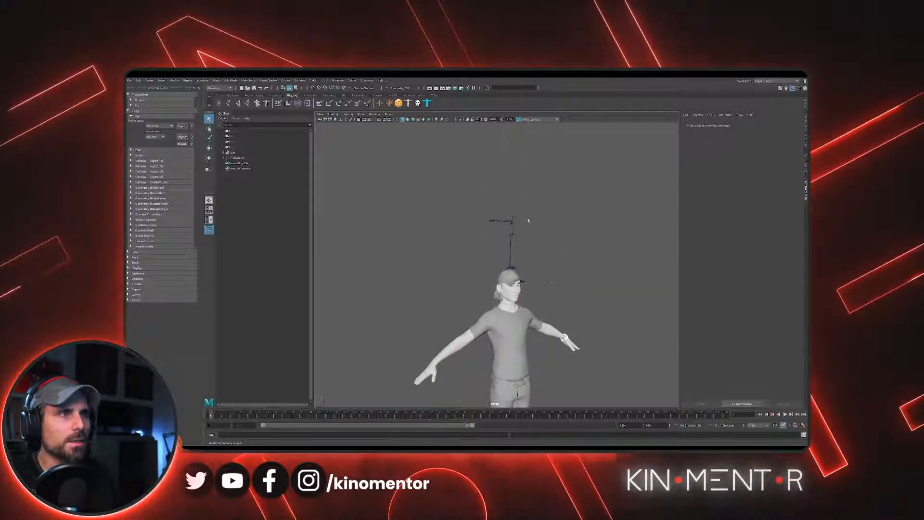
scroll(553, 282, "up", 5)
left_click_drag(568, 290, 520, 250, "alt")
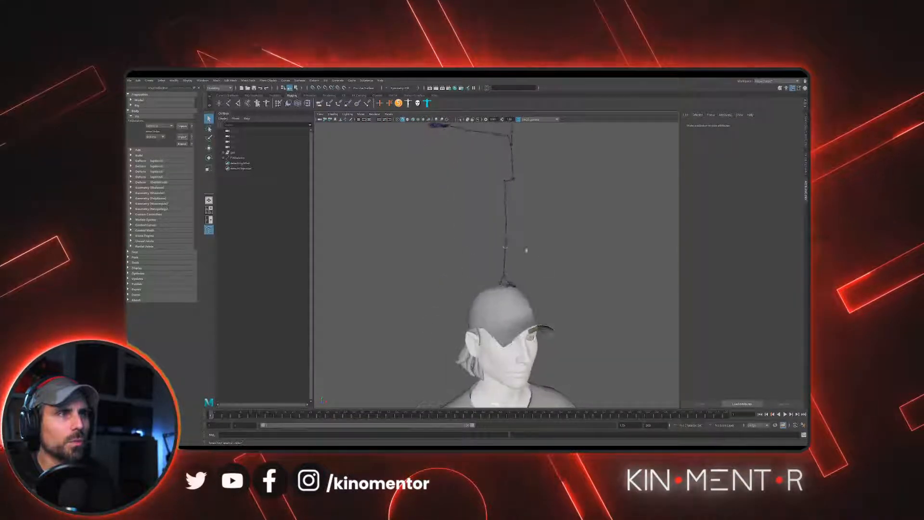
- Compare the fit skeleton with the whole character from several angles and pick the shirt mesh
scroll(479, 233, "down", 6)
middle_click_drag(462, 250, 472, 218, "alt")
left_click_drag(472, 218, 498, 216, "alt")
left_click(503, 275)
left_click_drag(532, 303, 509, 301, "alt")
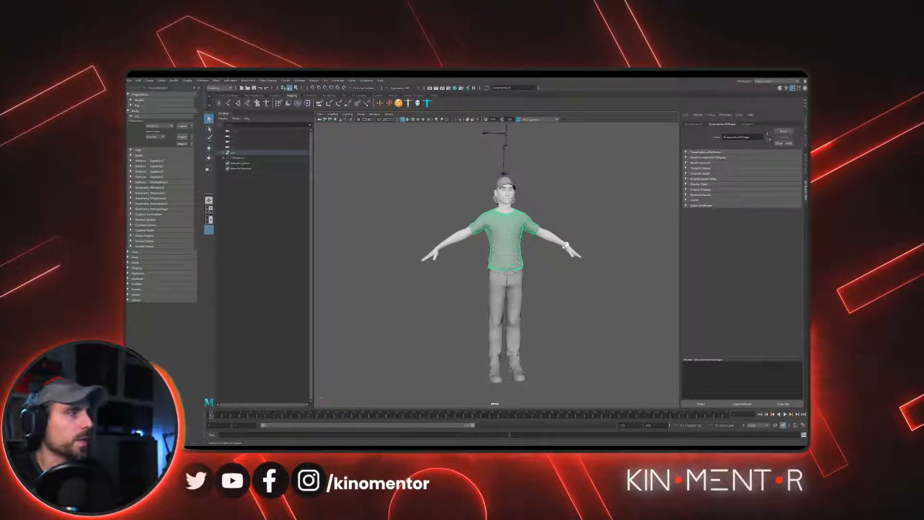
left_click_drag(496, 194, 510, 255, "alt")
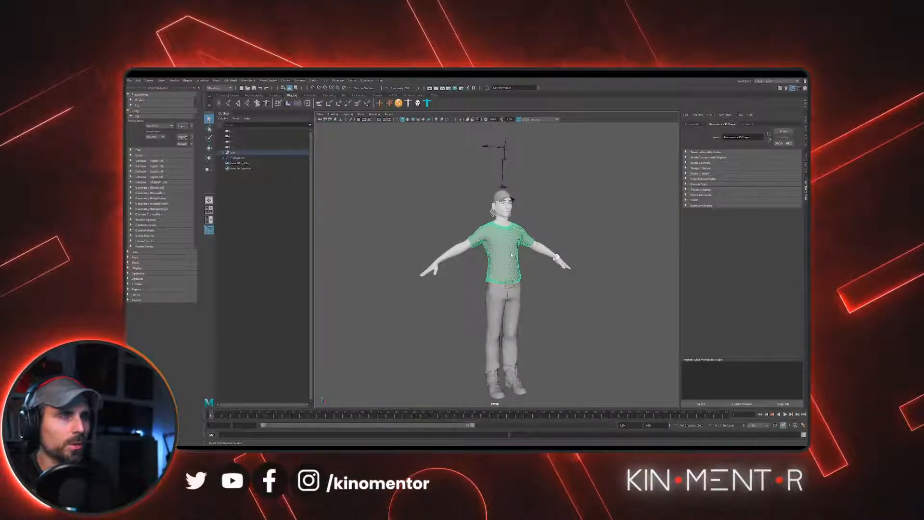
- Select the whole character mesh group and lower it toward the fit skeleton's base with the Move tool
left_click(511, 255)
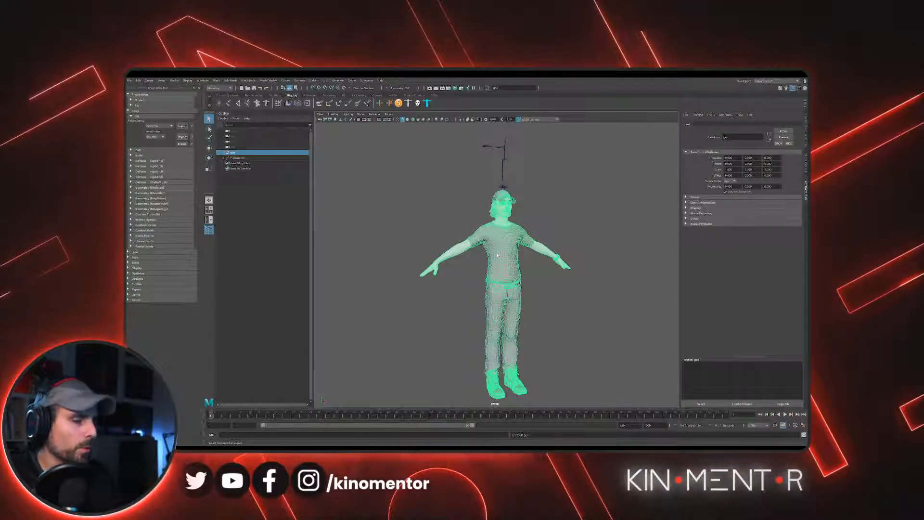
key("w")
left_click_drag(538, 265, 516, 262, "alt")
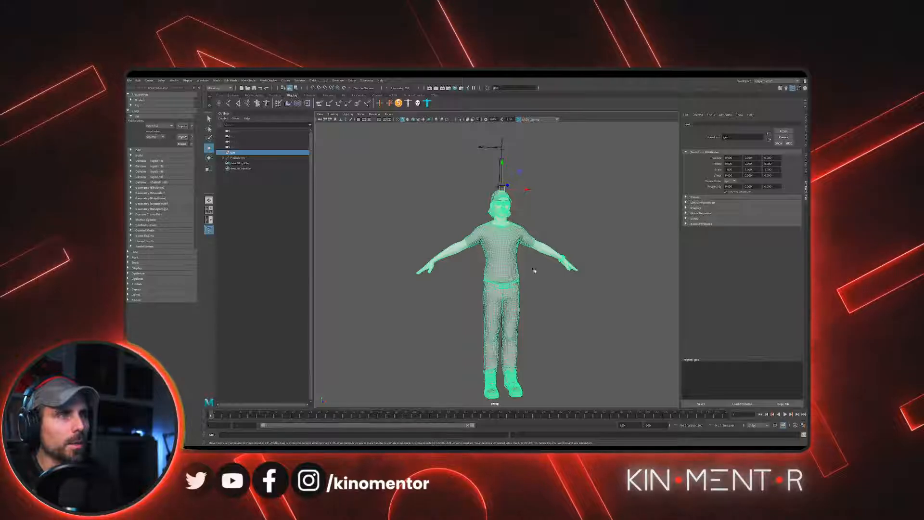
middle_click_drag(534, 270, 520, 350, "alt")
left_click_drag(492, 244, 510, 171)
middle_click_drag(510, 171, 515, 260, "alt")
scroll(515, 260, "down", 2)
left_click_drag(497, 253, 498, 196)
- In an enlarged front view, reposition the character group vertically so its soles stand on the grid's ground line
key("space")
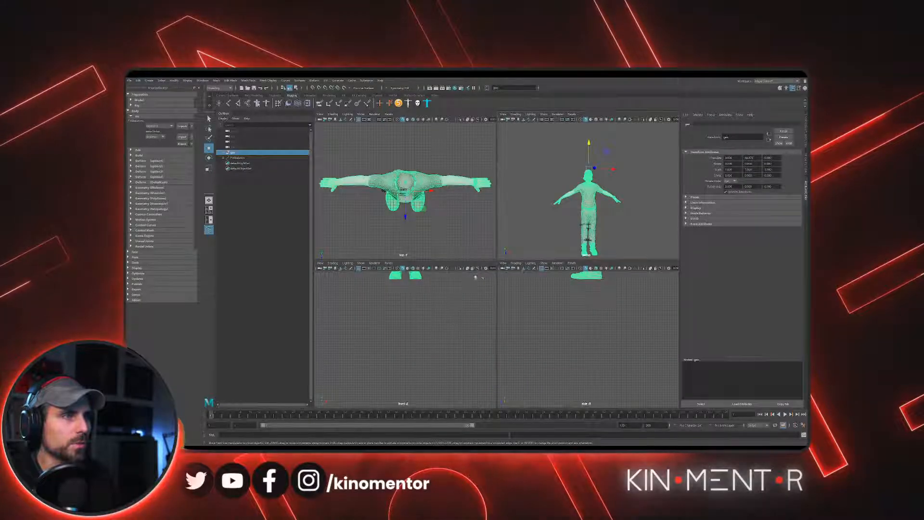
key("space")
middle_click_drag(472, 269, 478, 401, "alt")
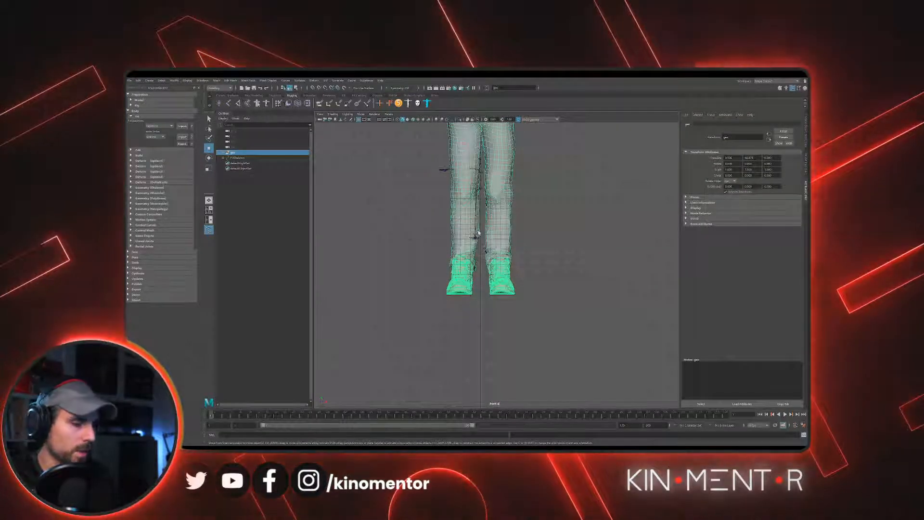
key("x")
middle_click_drag(478, 241, 483, 77)
middle_click_drag(526, 163, 508, 296, "alt")
right_click_drag(508, 296, 417, 181, "alt")
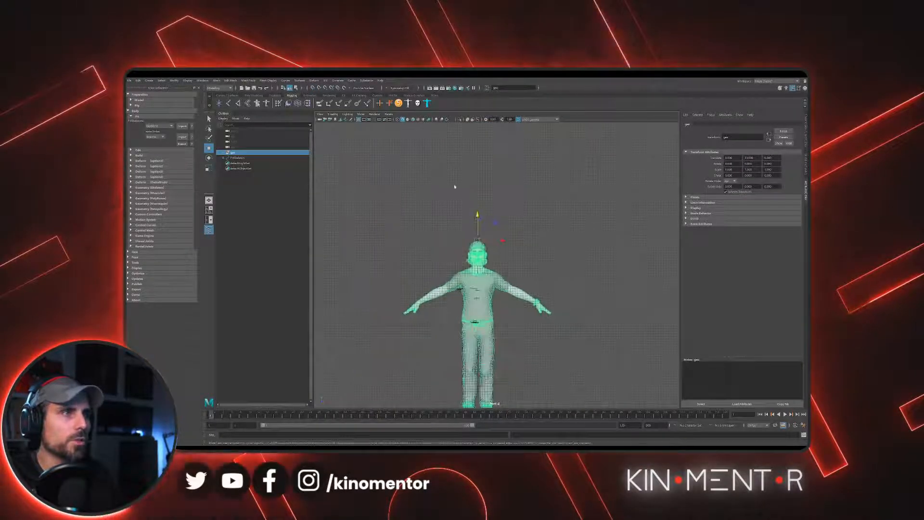
left_click_drag(477, 214, 496, 115)
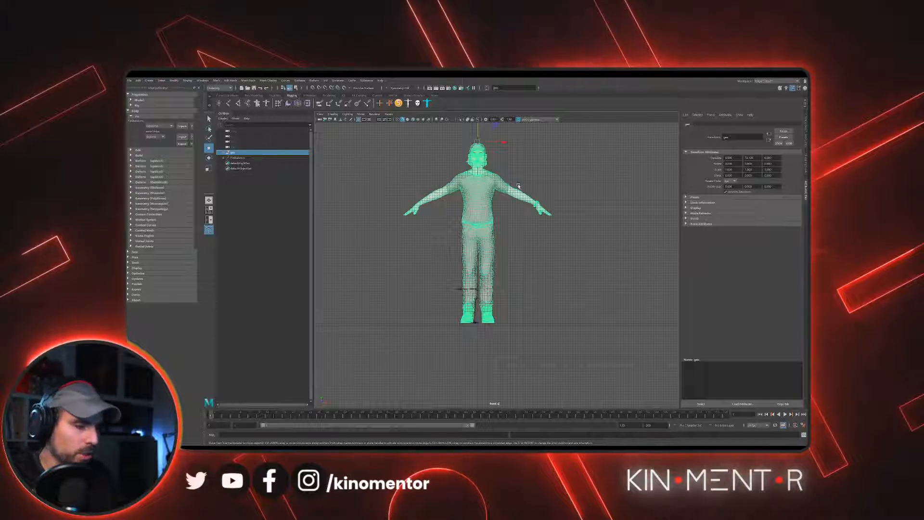
- Move the group's pivot down to the origin between the feet and fine-tune the alignment of the soles with the ground line
left_click_drag(477, 126, 477, 324)
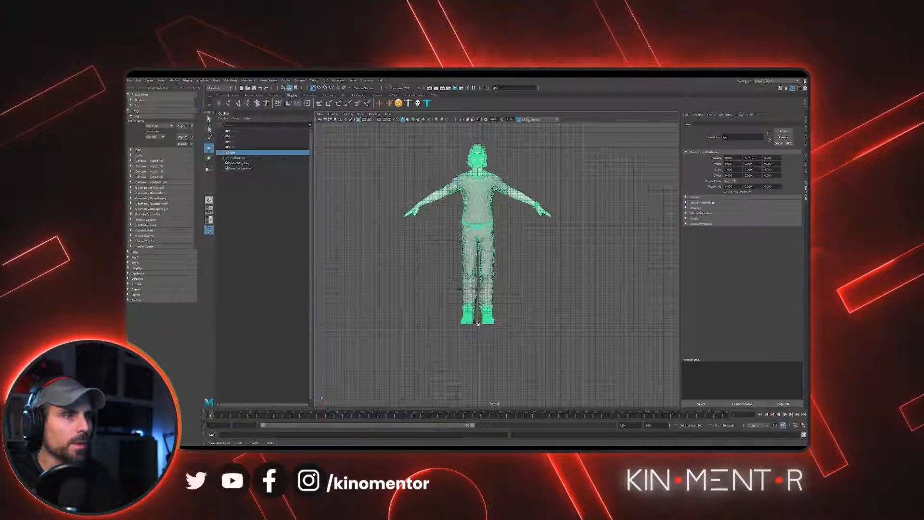
scroll(477, 323, "up", 10)
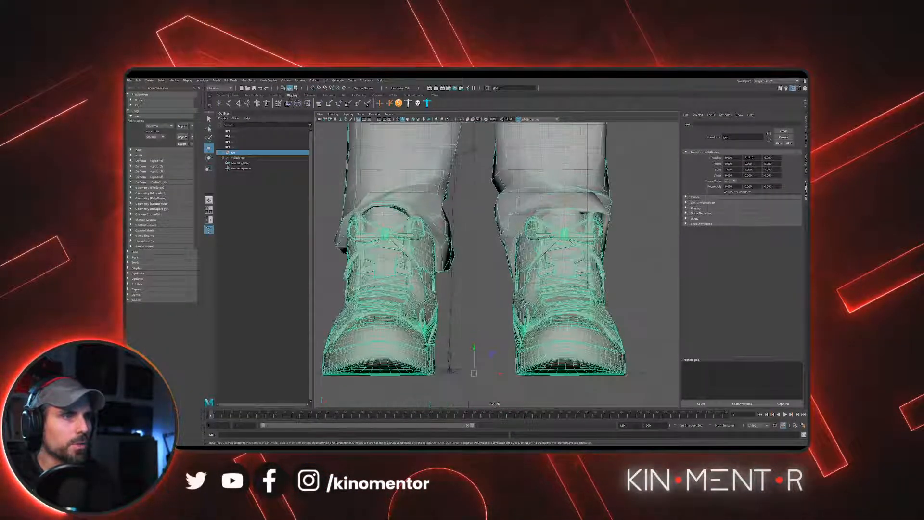
middle_click_drag(517, 359, 526, 294, "alt")
left_click_drag(483, 309, 484, 309)
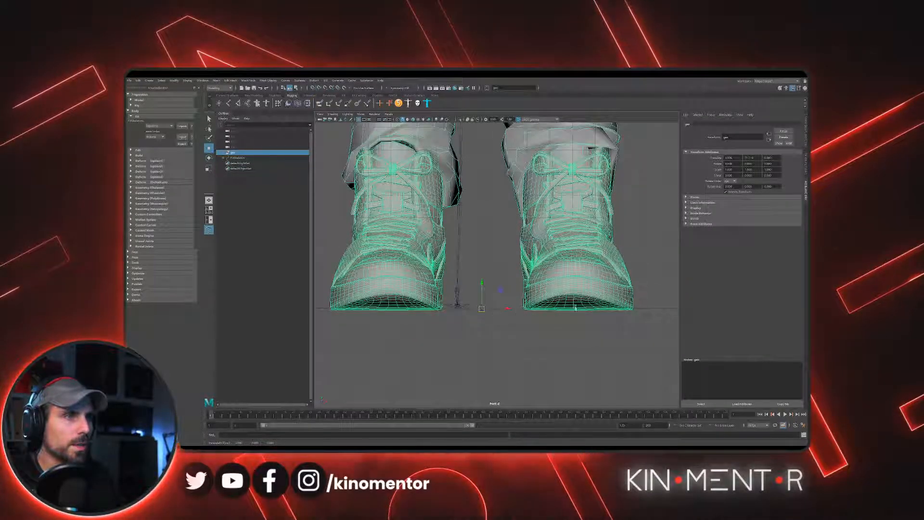
scroll(555, 312, "down", 8)
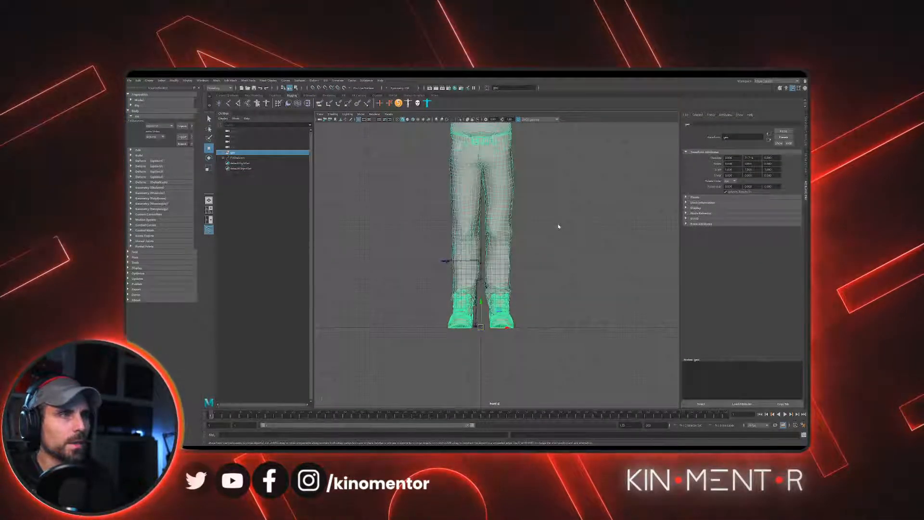
- Return to the perspective view and scale the character group down uniformly from its feet to match the fit skeleton's height
key("space")
key("space")
scroll(535, 305, "up", 4)
middle_click_drag(535, 305, 540, 209, "alt")
left_click_drag(540, 217, 531, 253, "alt")
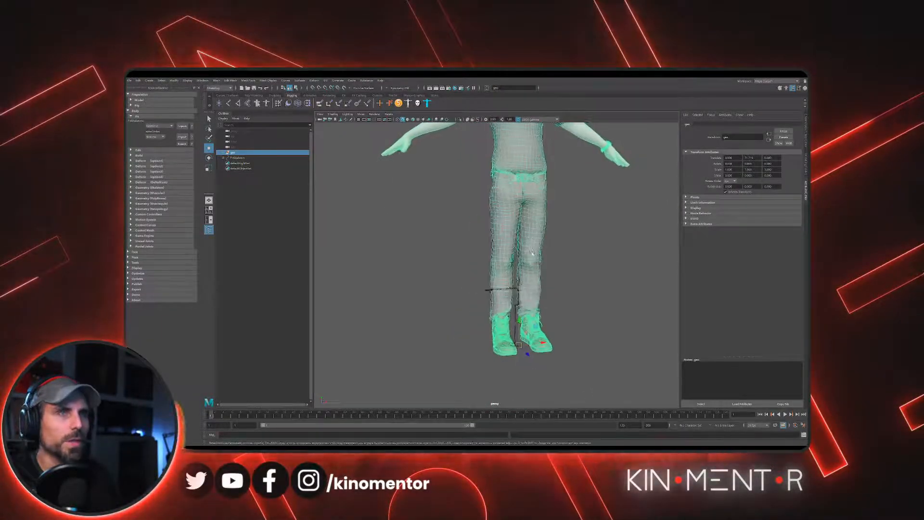
key("r")
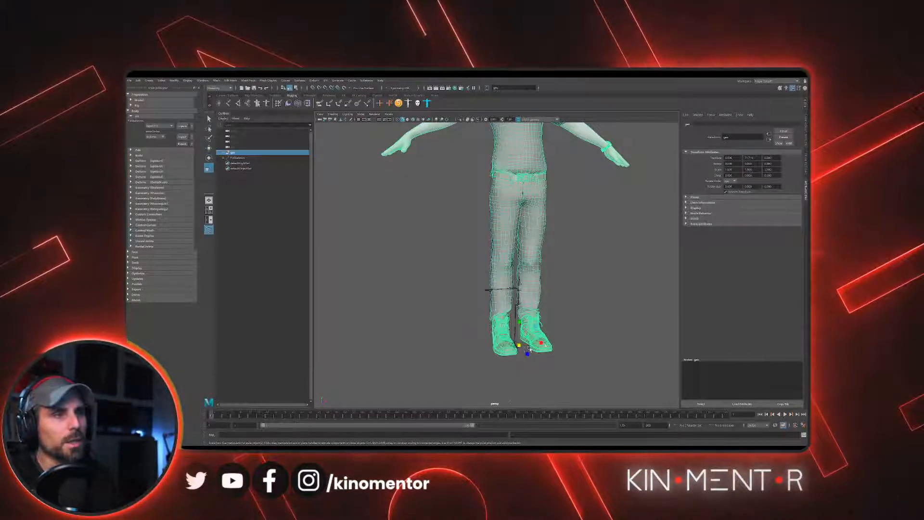
left_click_drag(518, 345, 472, 352)
- Compare the scaled character's proportions with the fit skeleton from several angles, with the group deselected
right_click_drag(617, 304, 511, 289, "alt")
left_click_drag(511, 289, 560, 332, "alt")
right_click_drag(561, 332, 512, 348, "alt")
left_click_drag(512, 348, 536, 332, "alt")
middle_click_drag(537, 331, 497, 261, "alt")
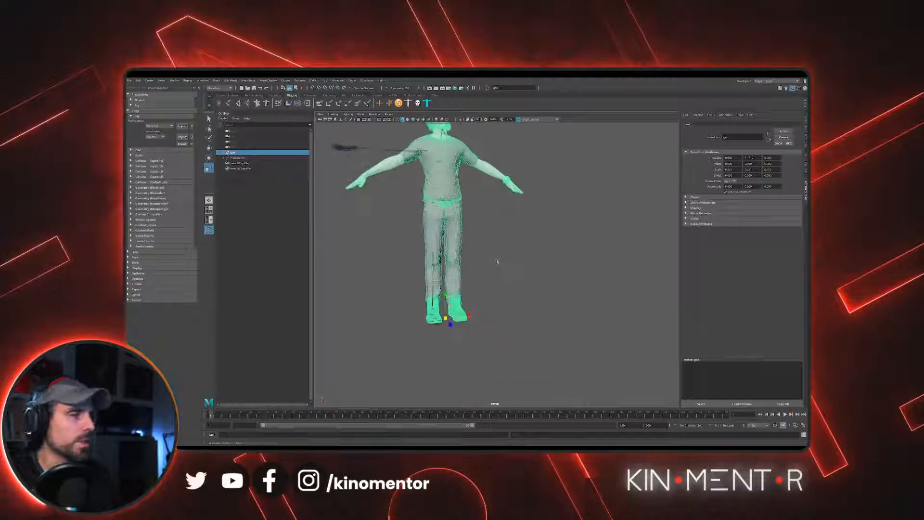
right_click_drag(498, 262, 526, 285, "alt")
middle_click_drag(526, 285, 553, 334, "alt")
left_click_drag(553, 333, 569, 331, "alt")
right_click_drag(569, 332, 550, 302, "alt")
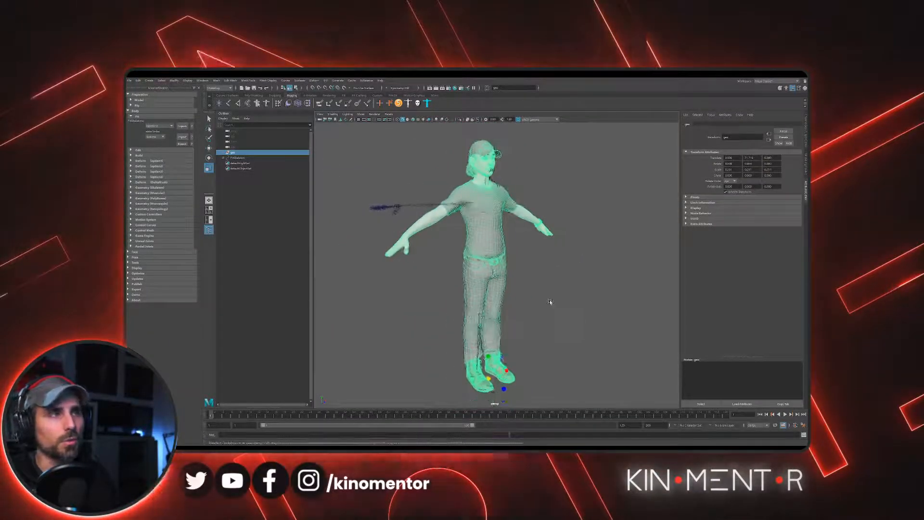
left_click(550, 302)
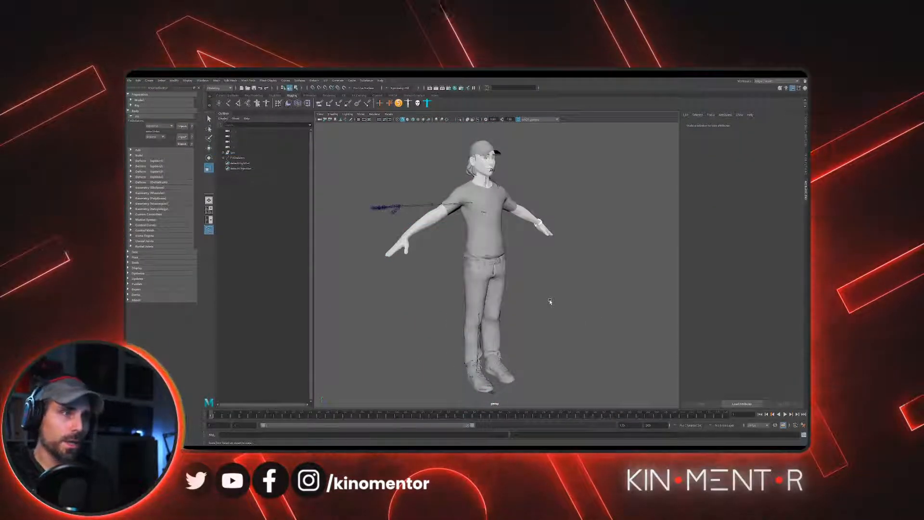
left_click_drag(549, 303, 547, 294, "alt")
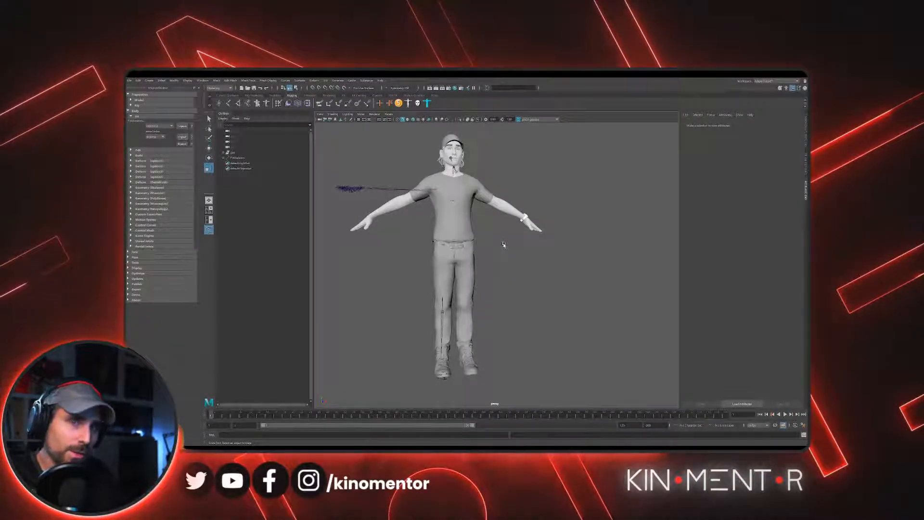
middle_click_drag(481, 262, 540, 300, "alt")
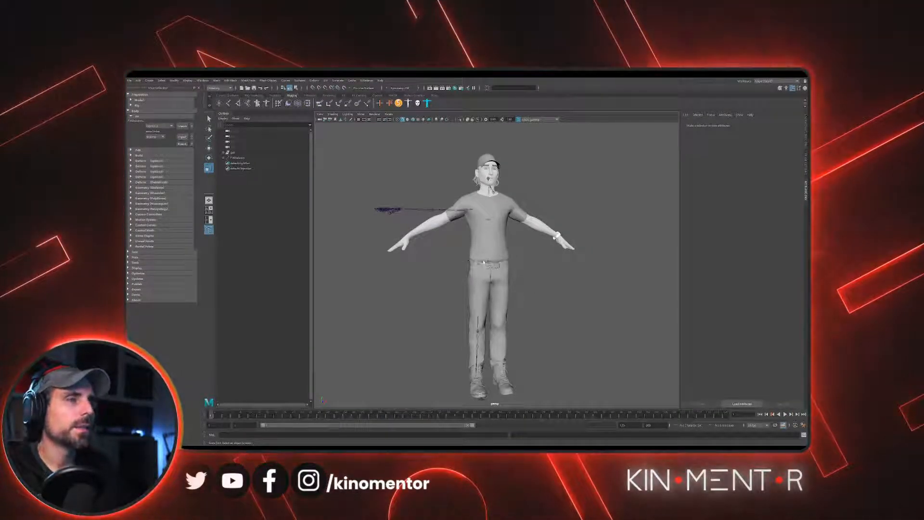
- Reselect the whole character group, freeze its transformations, and deselect it
left_click(498, 256)
key("Up")
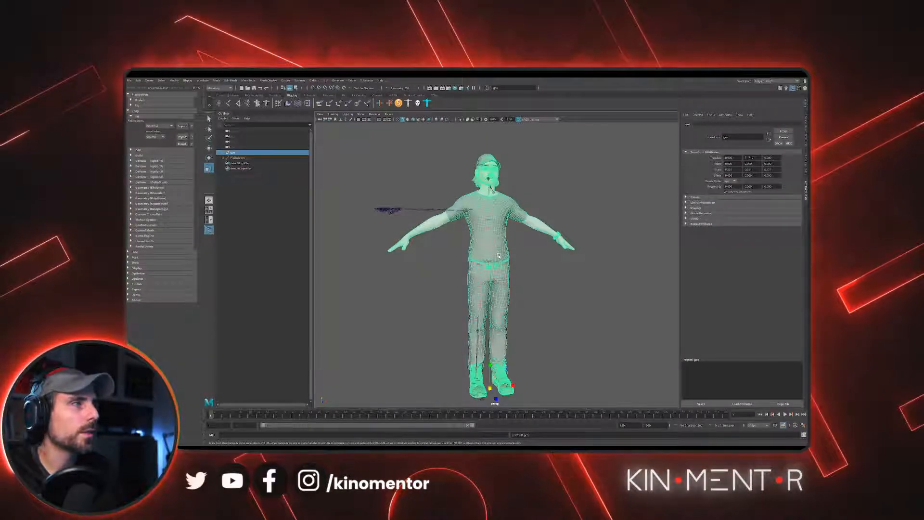
left_click_drag(598, 220, 581, 231, "alt")
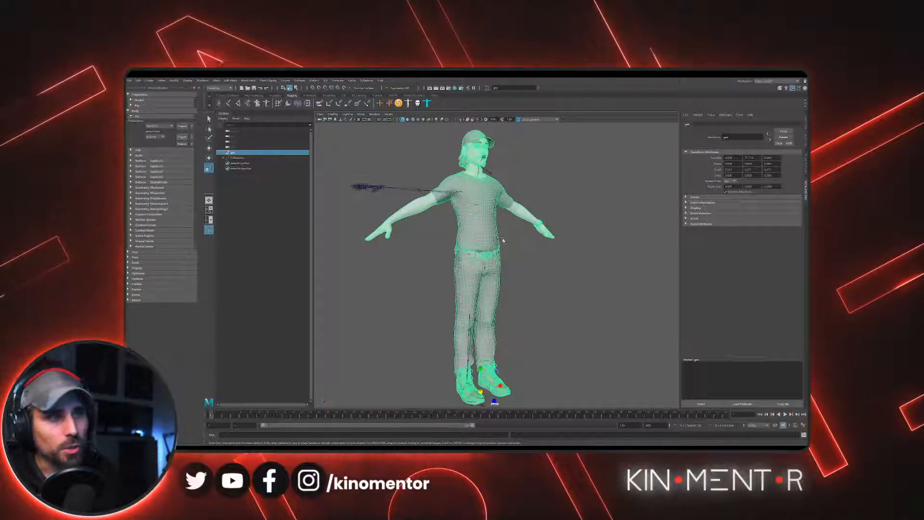
left_click(206, 114)
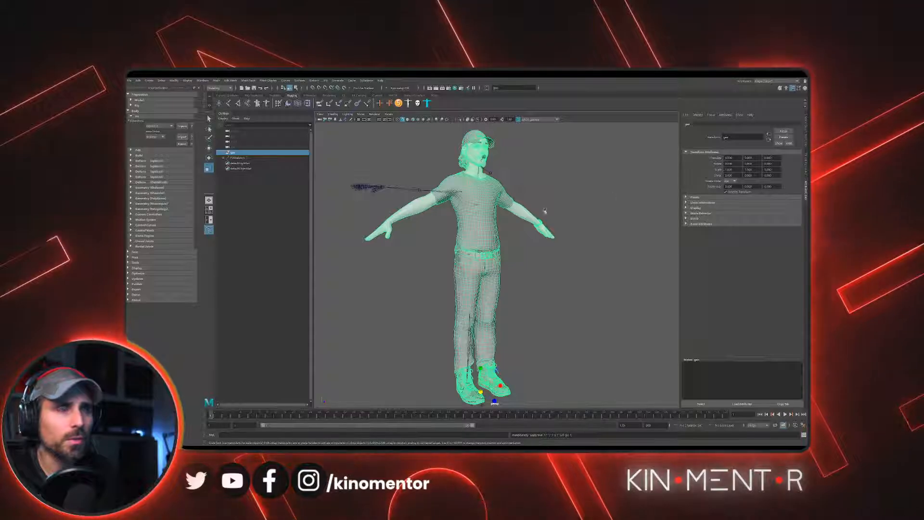
left_click_drag(553, 179, 543, 179, "alt")
key("w")
left_click(543, 178)
- Examine how the fit skeleton sits inside the character's body from the front and side
right_click_drag(544, 178, 474, 217, "alt")
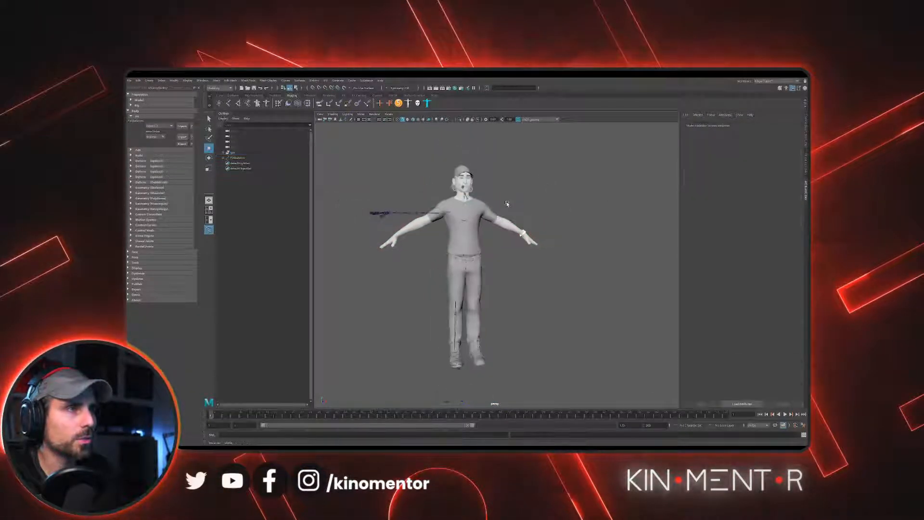
middle_click_drag(474, 216, 500, 201, "alt")
left_click_drag(501, 201, 520, 202, "alt")
right_click_drag(520, 202, 529, 238, "alt")
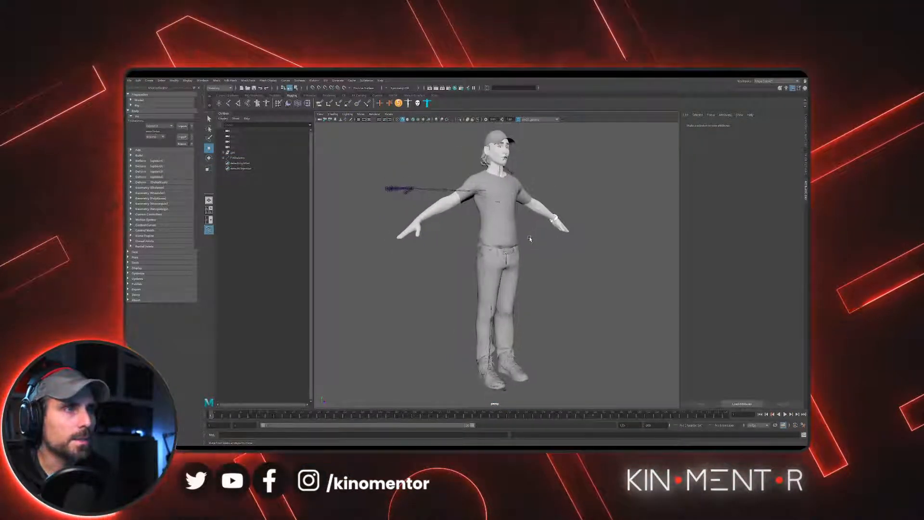
mouse_move(529, 239)
left_mouse_down("alt")
mouse_move(551, 236)
mouse_move(536, 246)
left_mouse_up("alt")
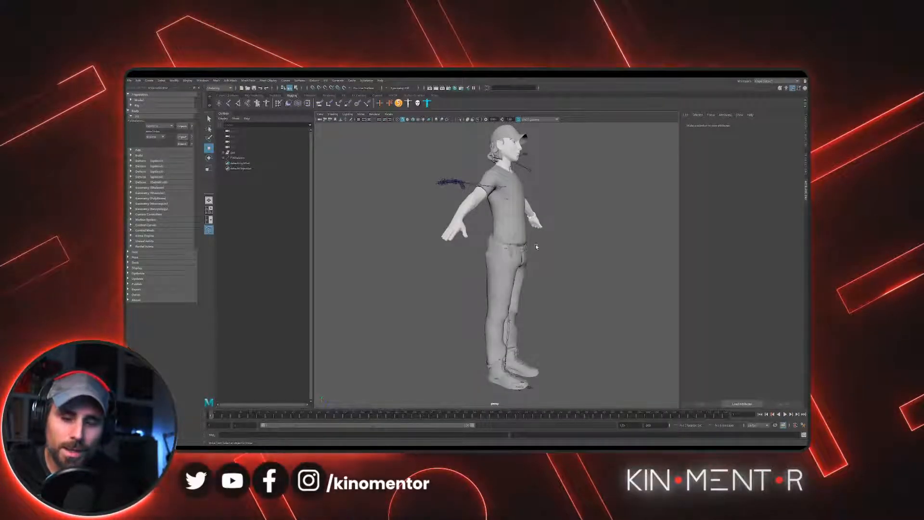
left_click_drag(501, 273, 481, 269, "alt")
middle_click_drag(500, 269, 517, 195, "alt")
left_click_drag(534, 270, 551, 296, "alt")
- Select the fit skeleton by its base circle and compare its joints with the character's arm, legs and head
left_click(554, 315)
right_click_drag(550, 296, 515, 200, "alt")
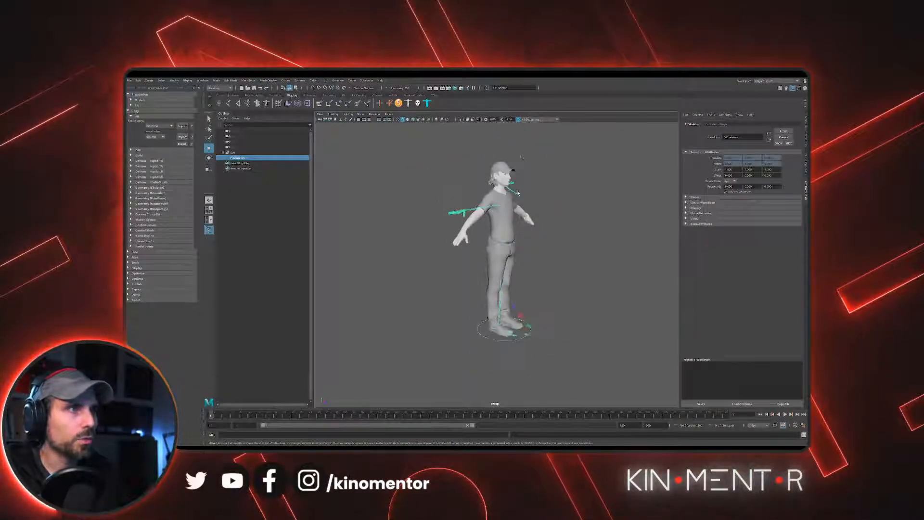
left_click_drag(486, 233, 460, 233, "alt")
right_click_drag(459, 232, 527, 258, "alt")
middle_click_drag(526, 257, 553, 287, "alt")
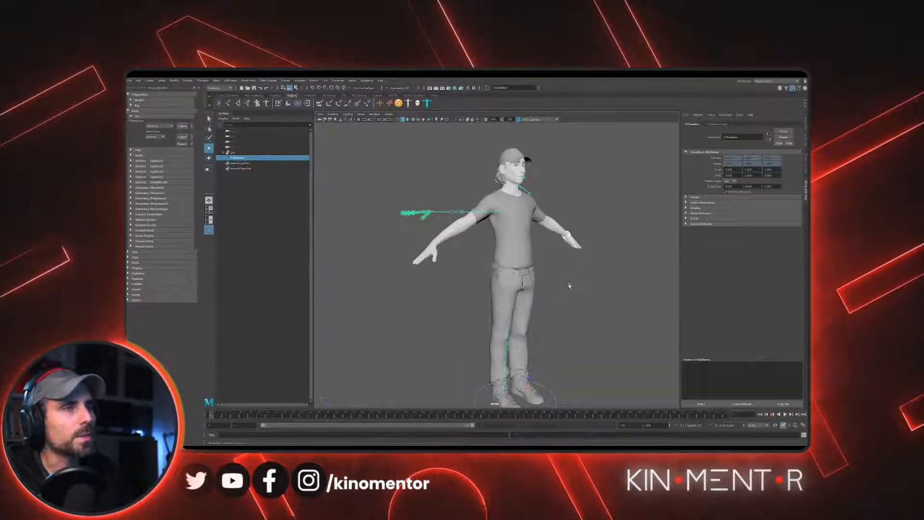
left_click_drag(554, 287, 560, 278, "alt")
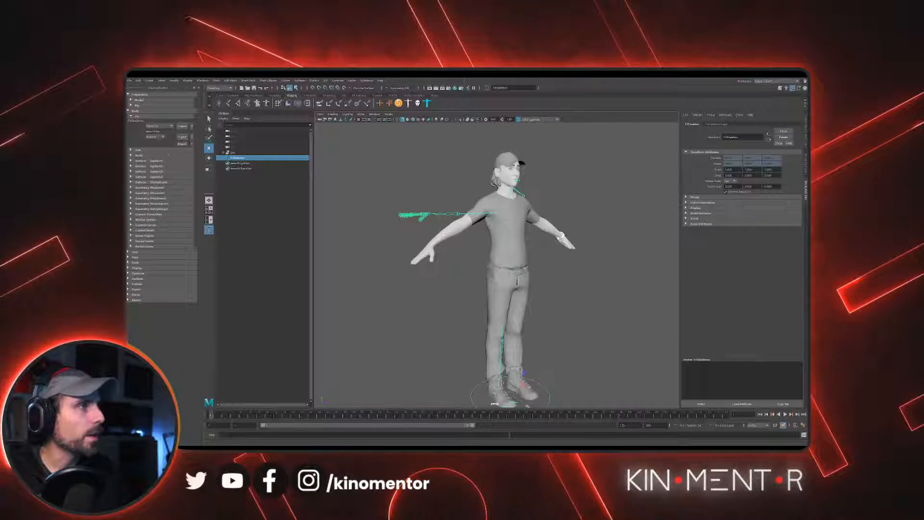
- Open the fit skeleton's Edit options, try a larger joint display size, and reduce it to small joints
left_click(157, 150)
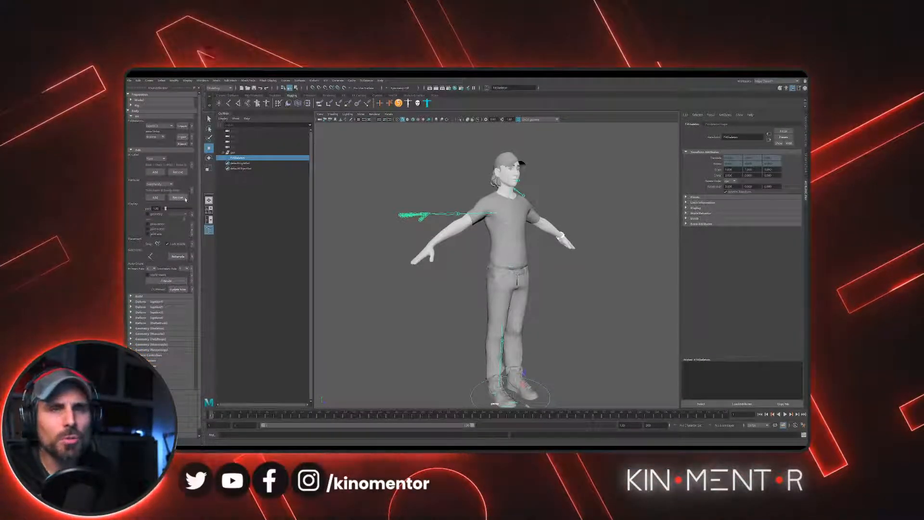
mouse_move(163, 209)
left_mouse_down()
mouse_move(175, 208)
mouse_move(165, 208)
left_mouse_up()
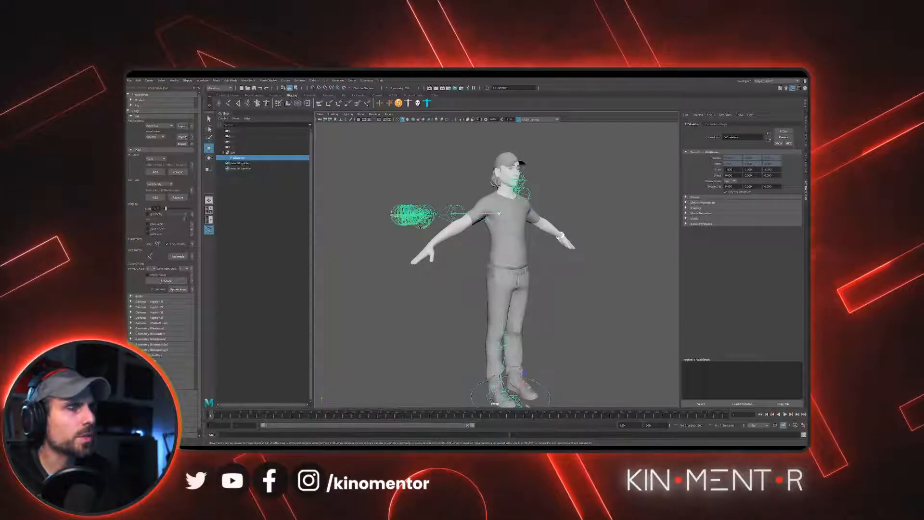
scroll(523, 215, "up", 2)
key("ctrl+z")
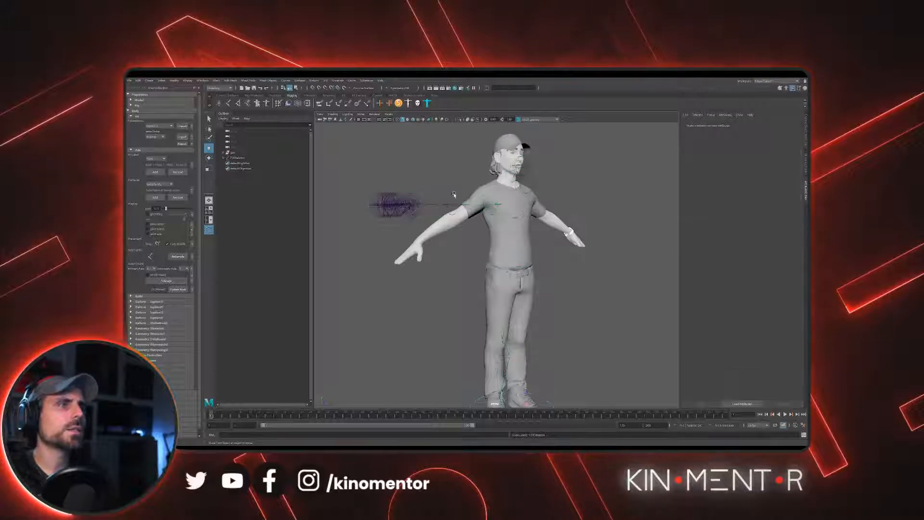
left_click_drag(166, 209, 162, 210)
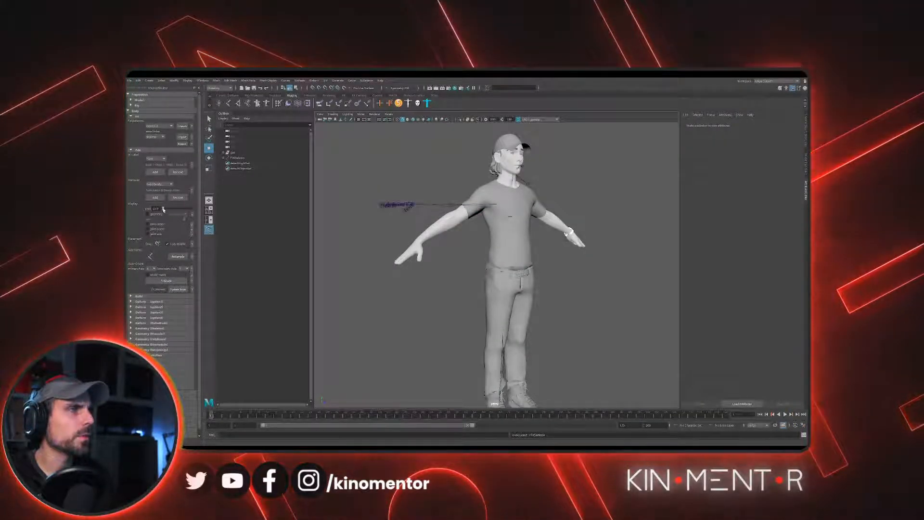
- Turn on Fit Mode for the fit skeleton in the Edit options
left_click_drag(423, 215, 433, 255, "alt")
scroll(463, 258, "up", 5)
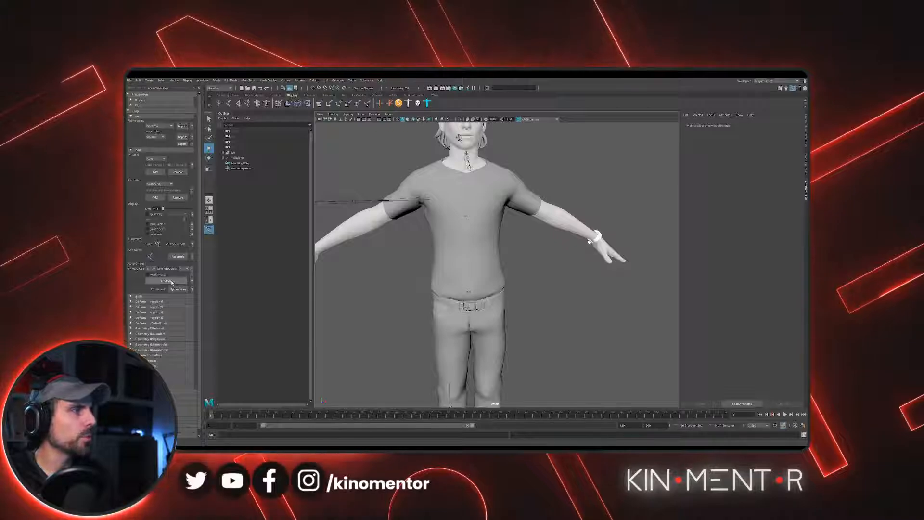
left_click(160, 281)
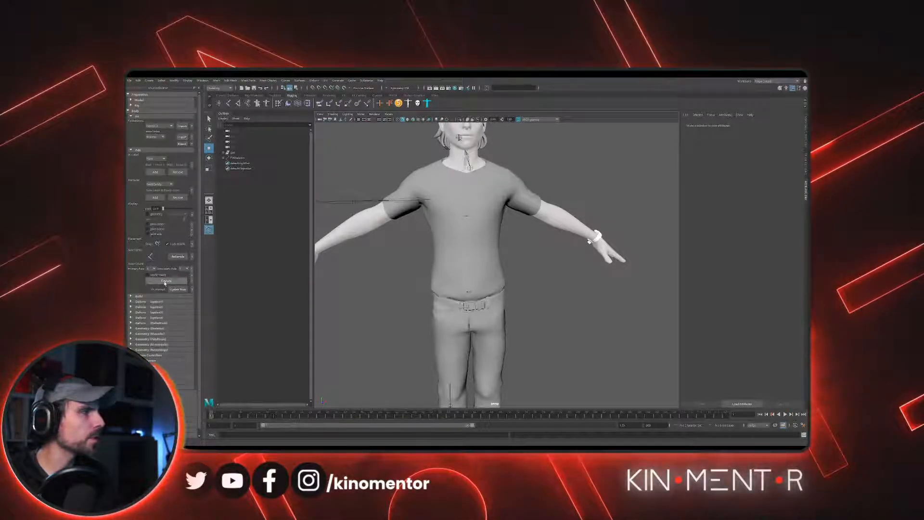
scroll(498, 224, "down", 5)
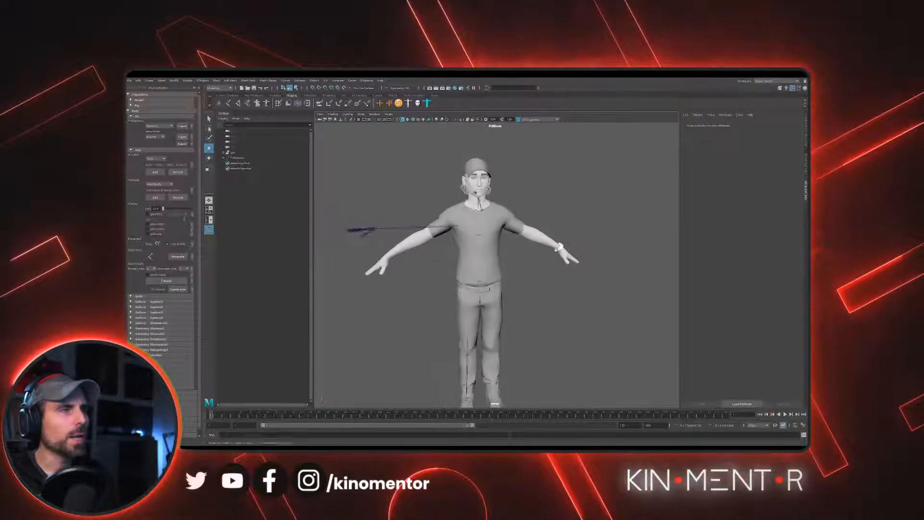
- Examine the fit skeleton's spine, shoulder and arm joints against the character's upper body
left_click_drag(498, 225, 529, 227, "alt")
scroll(528, 227, "up", 5)
middle_click_drag(515, 221, 513, 243, "alt")
left_click_drag(513, 243, 510, 250, "alt")
right_click_drag(510, 250, 505, 269, "alt")
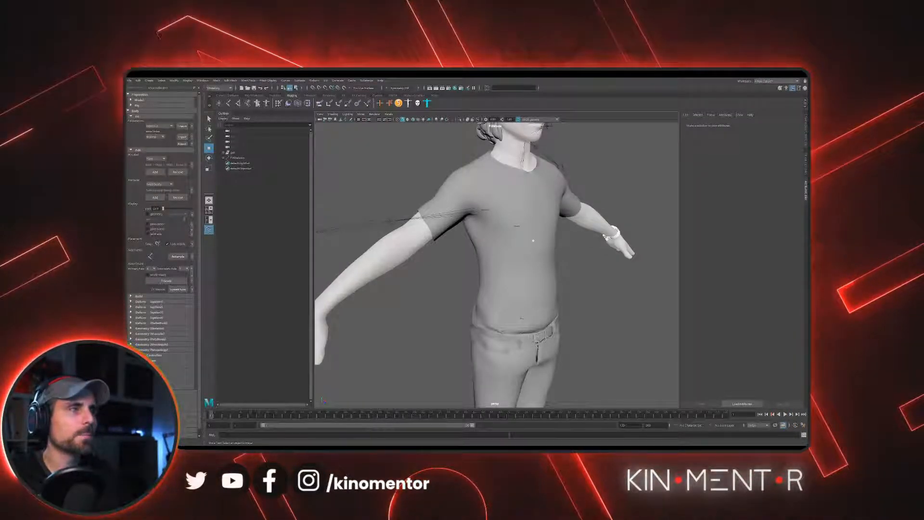
left_click_drag(575, 197, 605, 231, "alt")
middle_click_drag(605, 231, 559, 262, "alt")
scroll(559, 262, "up", 3)
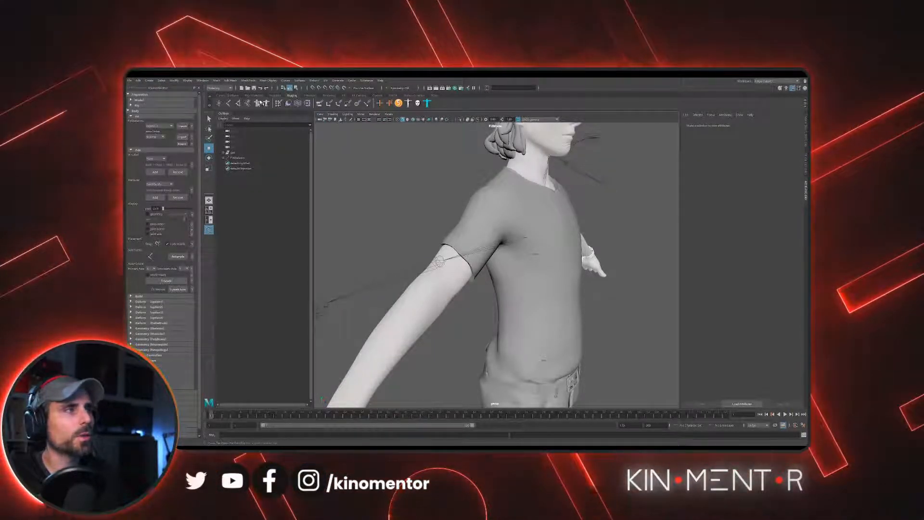
- Select the fit skeleton's shoulder joint and toggle Fit Mode off and back on
left_click(518, 240)
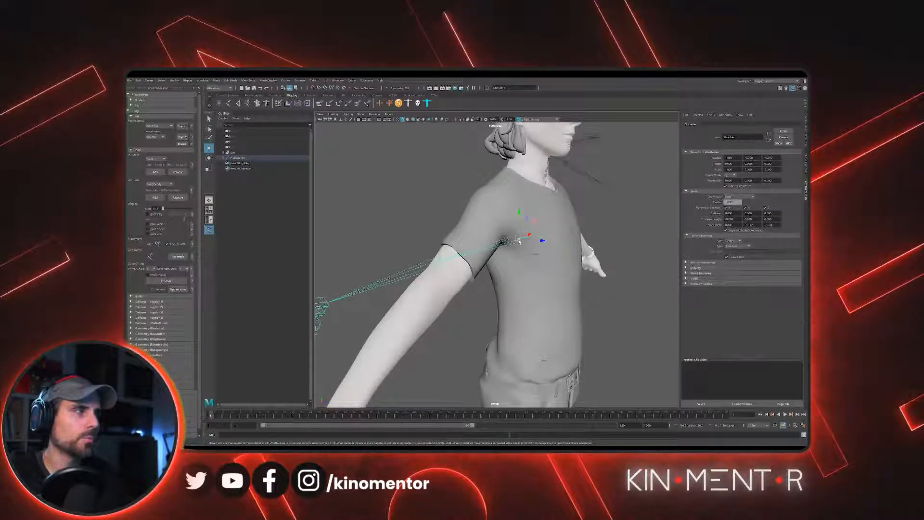
left_click(167, 281)
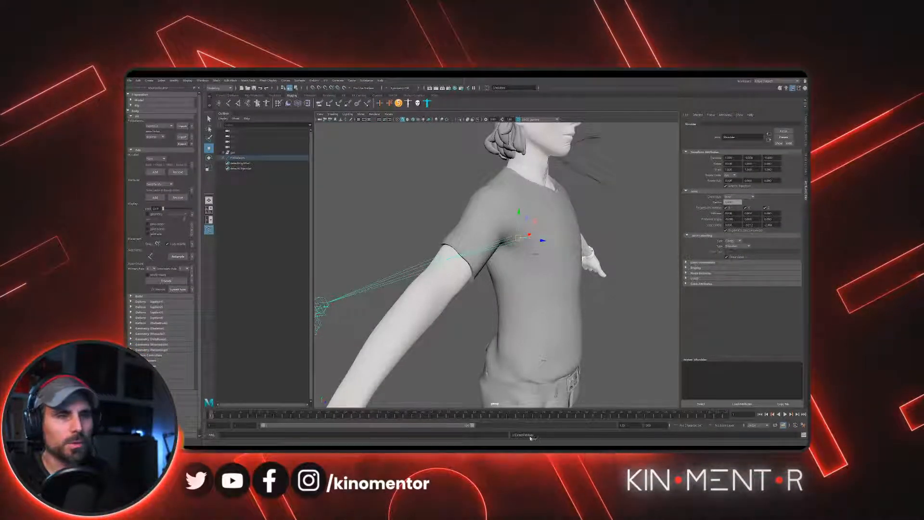
left_click(173, 282)
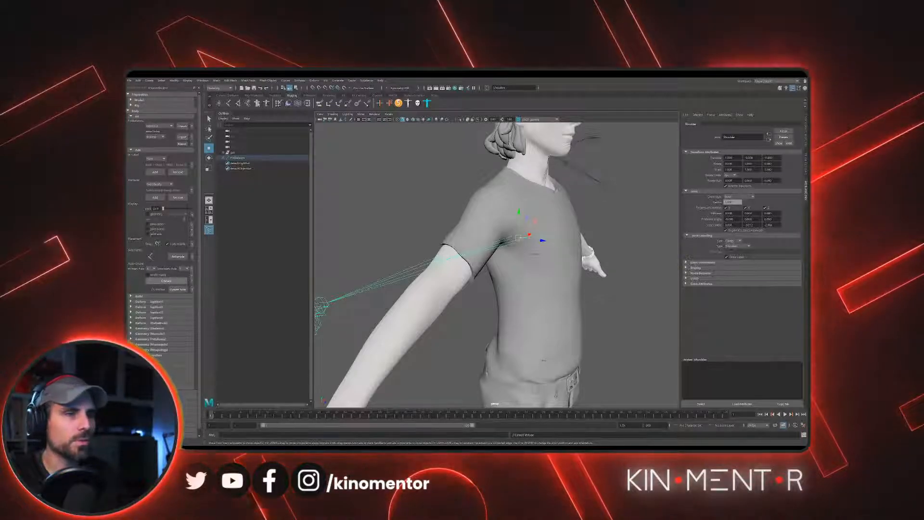
- Turn on X-Ray shading in the viewport to see the fit joints through the character's body
left_click_drag(433, 161, 350, 124, "alt")
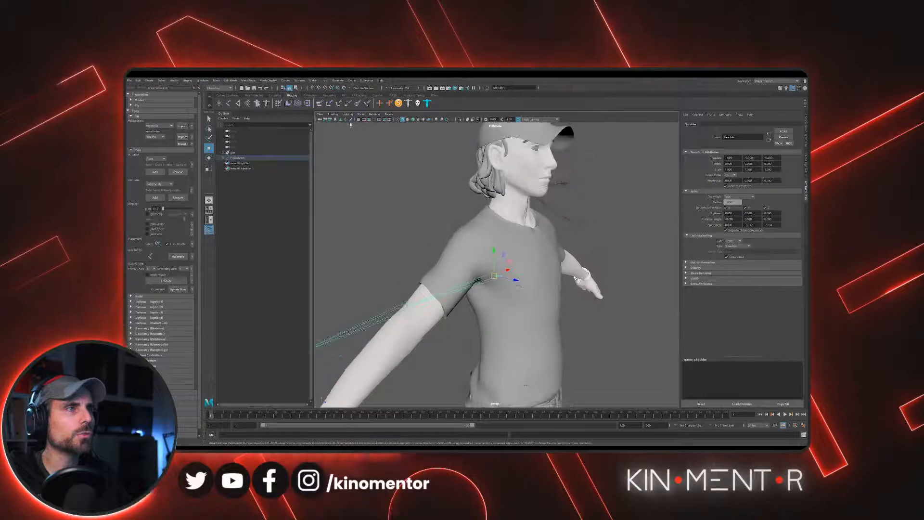
left_click(358, 169)
left_click_drag(447, 207, 376, 197, "alt")
middle_click_drag(376, 197, 534, 241, "alt")
right_click_drag(534, 240, 495, 238, "alt")
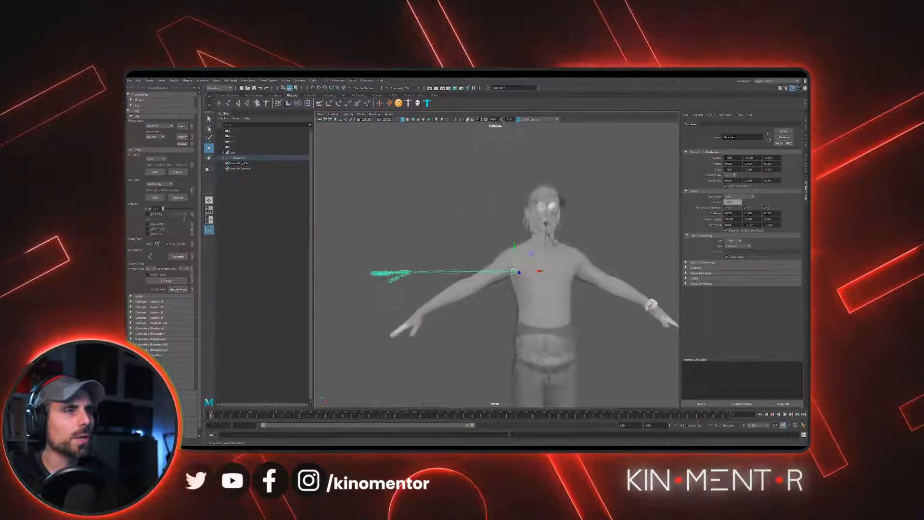
- Examine the fit skeleton inside the see-through body from the shoulders down to the pelvis
right_click_drag(517, 284, 534, 289, "alt")
middle_click_drag(534, 289, 502, 278, "alt")
left_click_drag(503, 278, 471, 269, "alt")
middle_click_drag(470, 270, 491, 314, "alt")
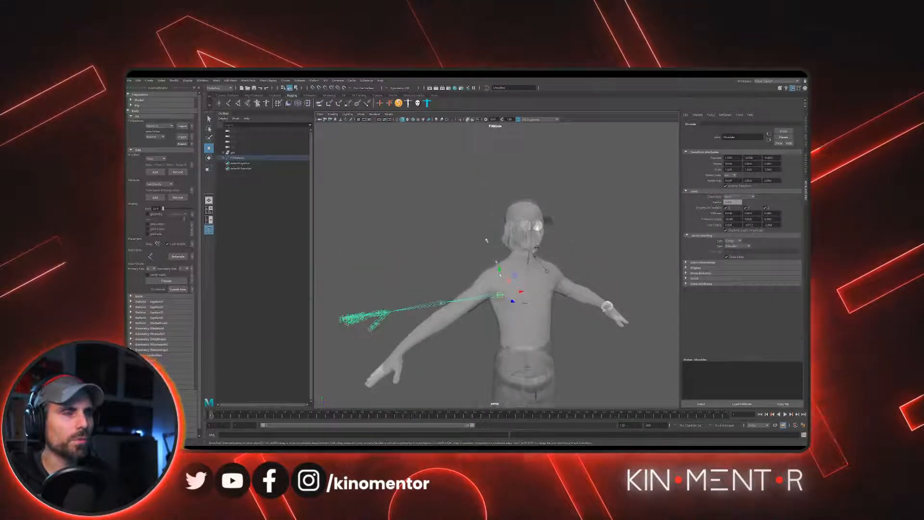
right_click_drag(492, 313, 520, 324, "alt")
left_click_drag(520, 323, 517, 260, "alt")
middle_click_drag(517, 261, 518, 323, "alt")
left_click_drag(518, 323, 532, 277, "alt")
left_click(478, 271)
middle_click_drag(532, 276, 532, 175, "alt")
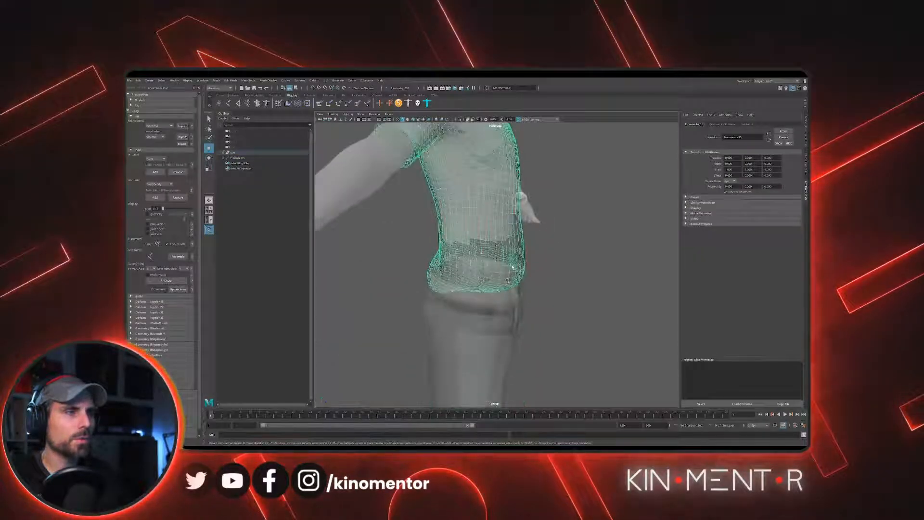
left_click_drag(532, 176, 489, 284, "alt")
right_click_drag(489, 284, 544, 348, "alt")
mouse_move(545, 348)
left_mouse_down("alt")
mouse_move(519, 285)
mouse_move(535, 360)
left_mouse_up("alt")
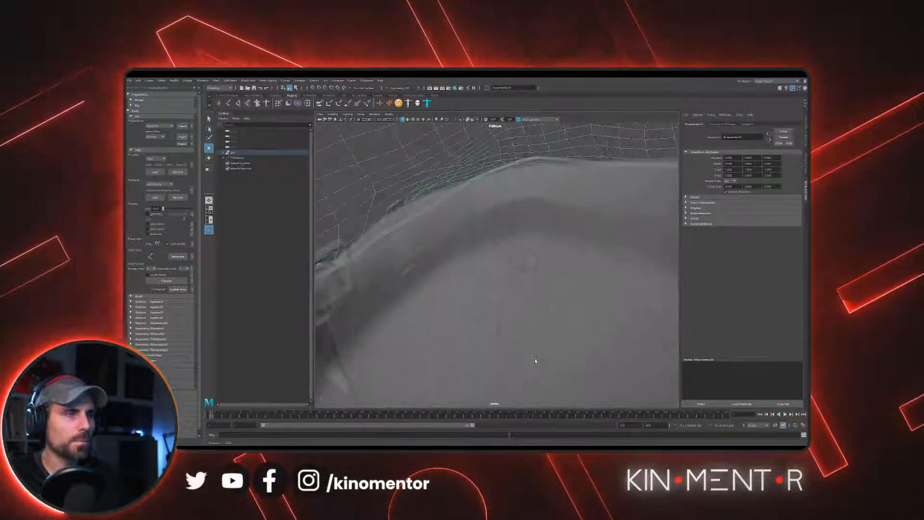
- Select the Root joint and adjust its position inside the pelvis, checking the depth from the side
left_click(497, 329)
left_click_drag(476, 333, 480, 282, "alt")
mouse_move(480, 282)
right_mouse_down("alt")
mouse_move(506, 274)
mouse_move(487, 274)
right_mouse_up("alt")
left_click_drag(487, 275, 452, 268, "alt")
right_click_drag(453, 268, 443, 272, "alt")
left_click_drag(443, 272, 551, 285, "alt")
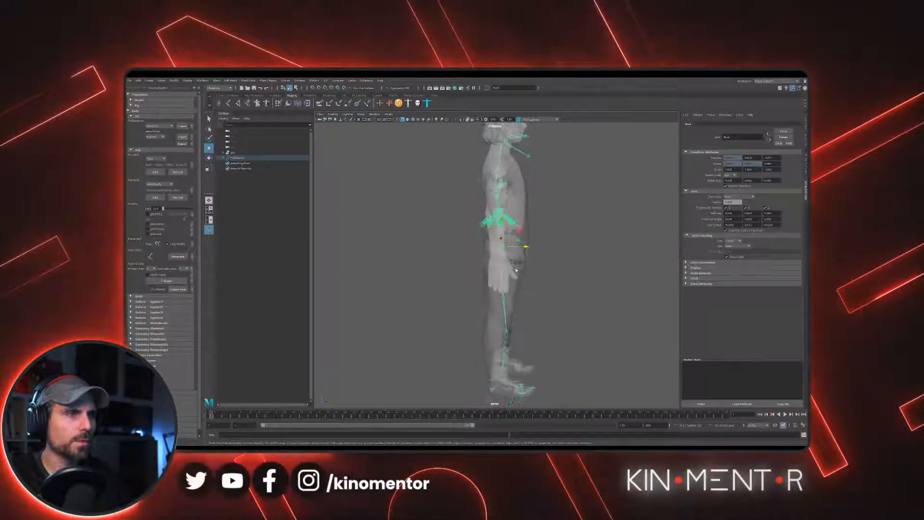
left_click_drag(521, 248, 527, 262, "alt")
middle_click_drag(528, 262, 505, 339, "alt")
scroll(505, 339, "up", 2)
left_click_drag(505, 339, 513, 342, "alt")
left_click(499, 244)
left_click_drag(499, 245, 488, 242, "alt")
mouse_move(488, 242)
right_mouse_down("alt")
mouse_move(529, 272)
mouse_move(501, 244)
right_mouse_up("alt")
- Move the Shoulder joint into the character's shoulder where the upper arm begins
left_click_drag(552, 302, 588, 306, "alt")
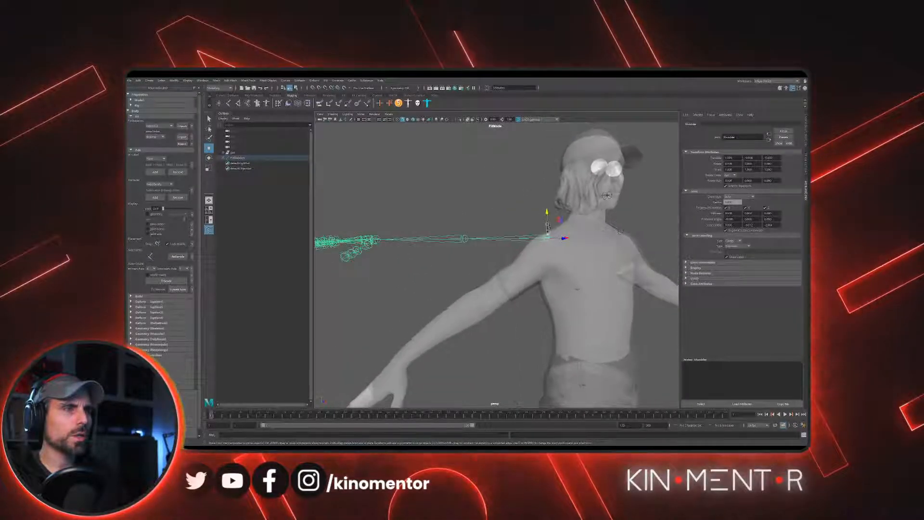
left_click_drag(546, 215, 474, 284)
key("w")
scroll(443, 287, "up", 3)
middle_click_drag(442, 287, 508, 252, "alt")
- Move the Elbow joint to the centre of the character's elbow so the joint chain follows the arm
left_click(508, 252)
left_click_drag(509, 252, 551, 293, "alt")
left_click(502, 271)
scroll(536, 240, "up", 4)
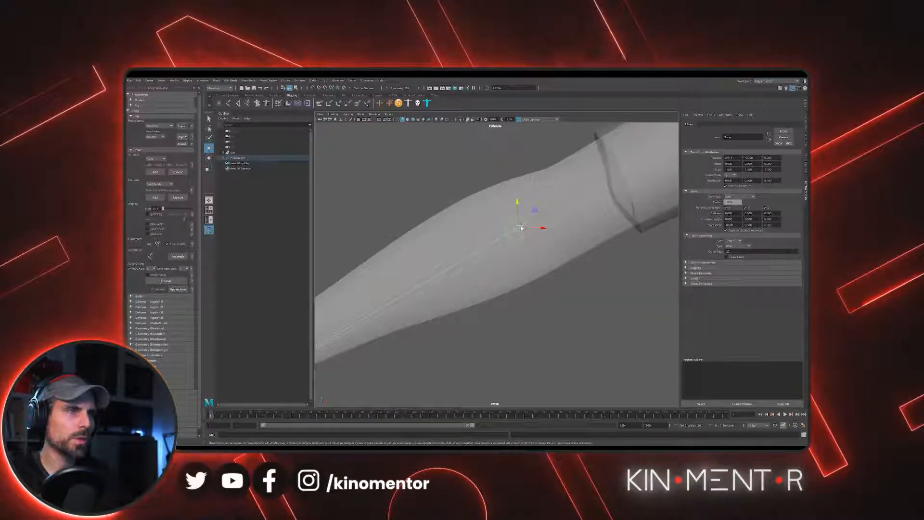
- Select the Wrist joint and centre it inside the character's wrist
scroll(563, 213, "down", 4)
middle_click_drag(452, 231, 539, 188, "alt")
scroll(532, 279, "up", 3)
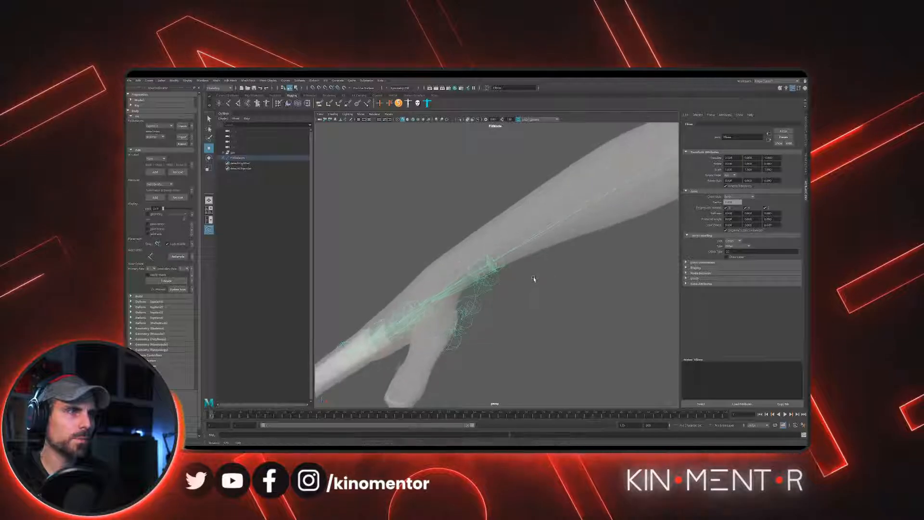
left_click(502, 261)
left_click_drag(515, 267, 612, 266, "alt")
left_click_drag(531, 260, 499, 285, "alt")
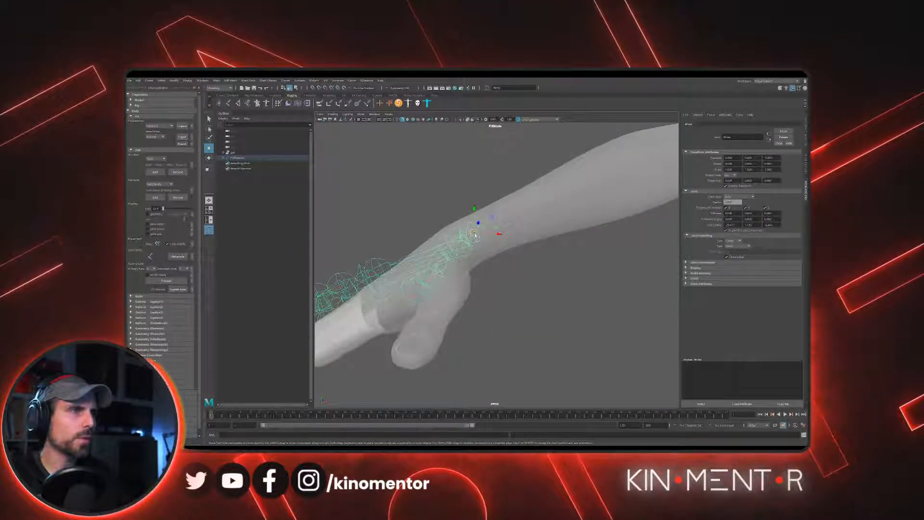
left_click_drag(474, 208, 507, 239)
scroll(508, 240, "up", 5)
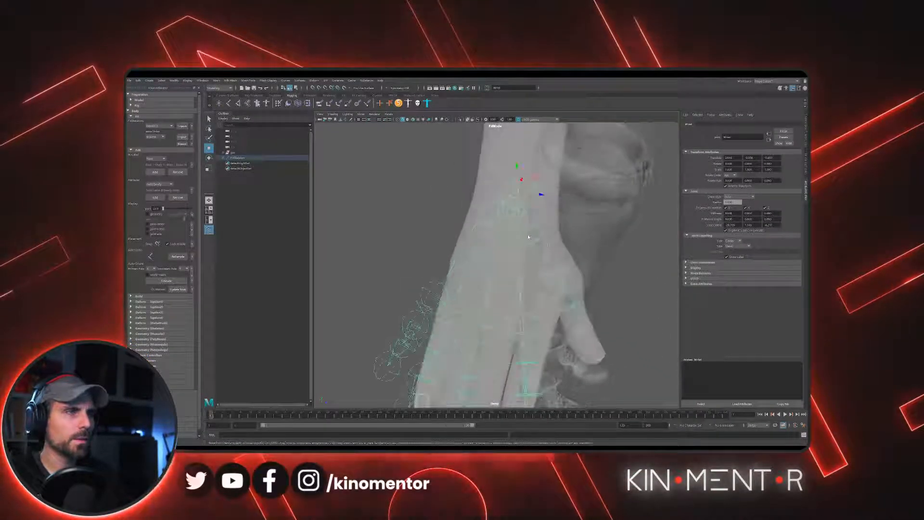
- Select the ThumbFinger1 joint and position it inside the base of the thumb
left_click(528, 236)
left_click_drag(553, 248, 501, 253, "alt")
left_click(535, 208)
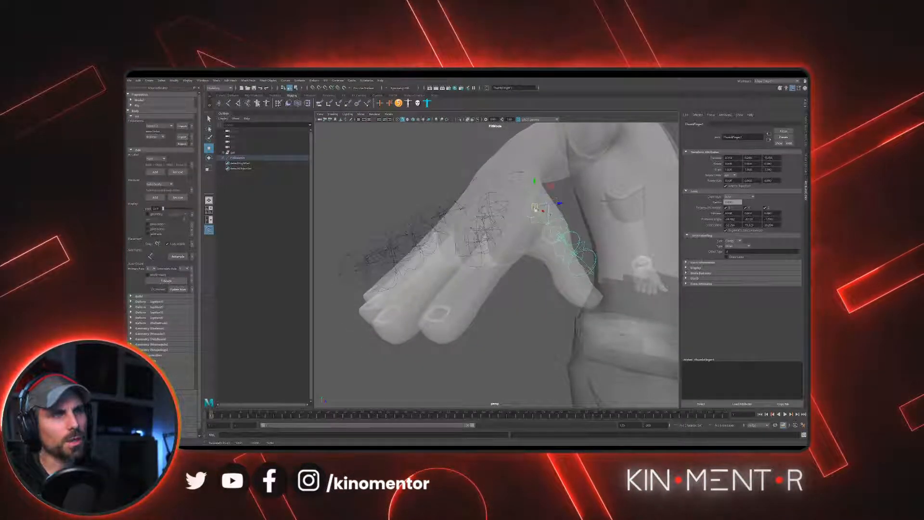
left_click_drag(535, 207, 568, 236, "alt")
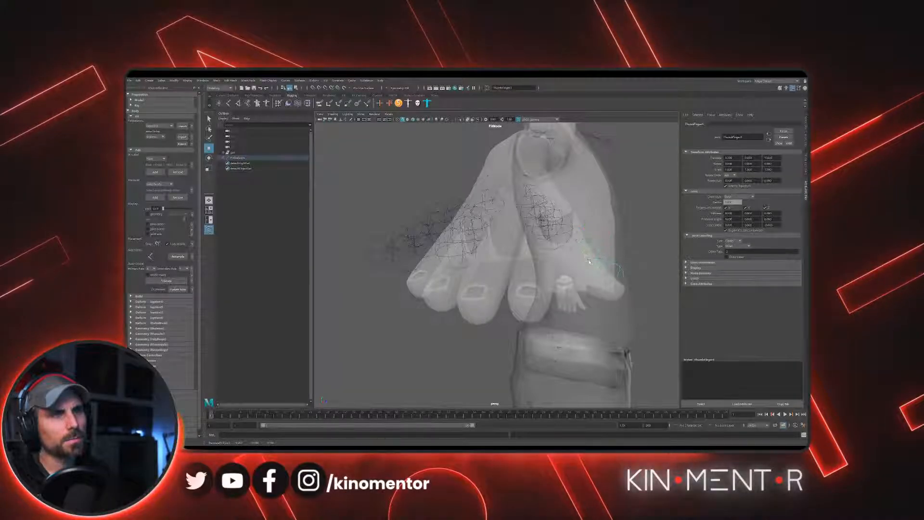
left_click(588, 262)
left_click_drag(607, 285, 562, 290, "alt")
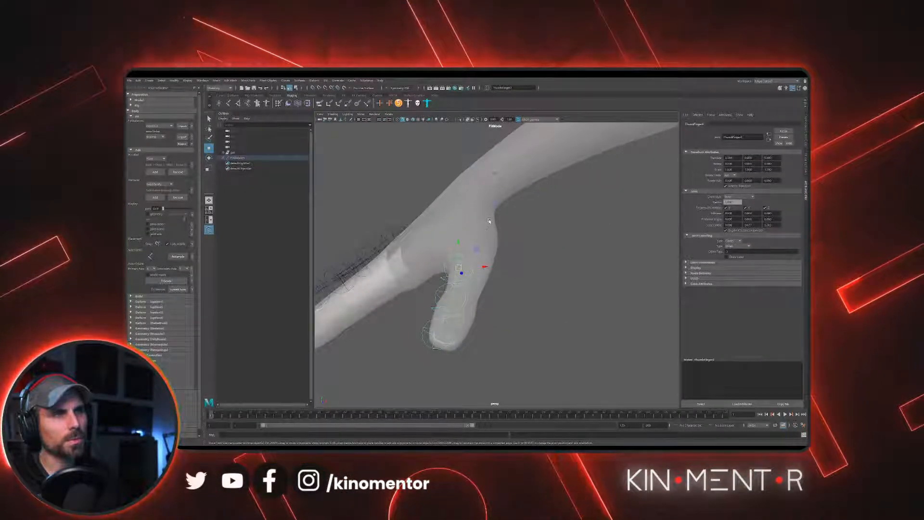
left_click(495, 222)
left_click_drag(538, 246, 512, 293, "alt")
- Select the IndexFinger1 joint and place it at the index finger's knuckle
left_click(509, 304)
left_click(502, 310)
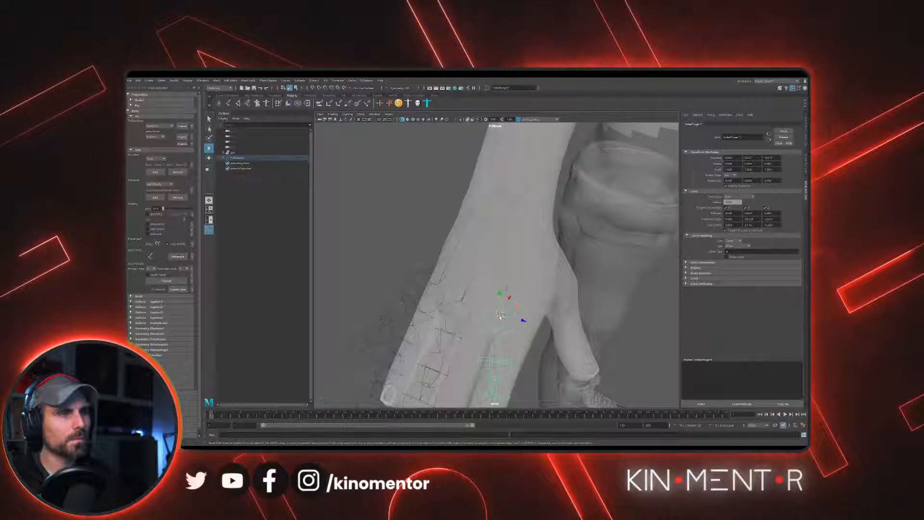
left_click_drag(524, 313, 499, 284, "alt")
left_click_drag(507, 236, 506, 254)
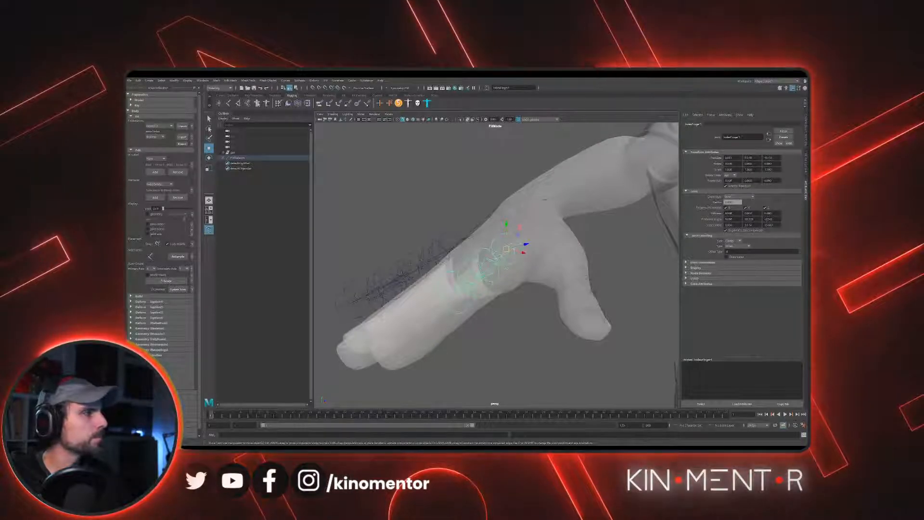
left_click_drag(529, 264, 486, 252, "alt")
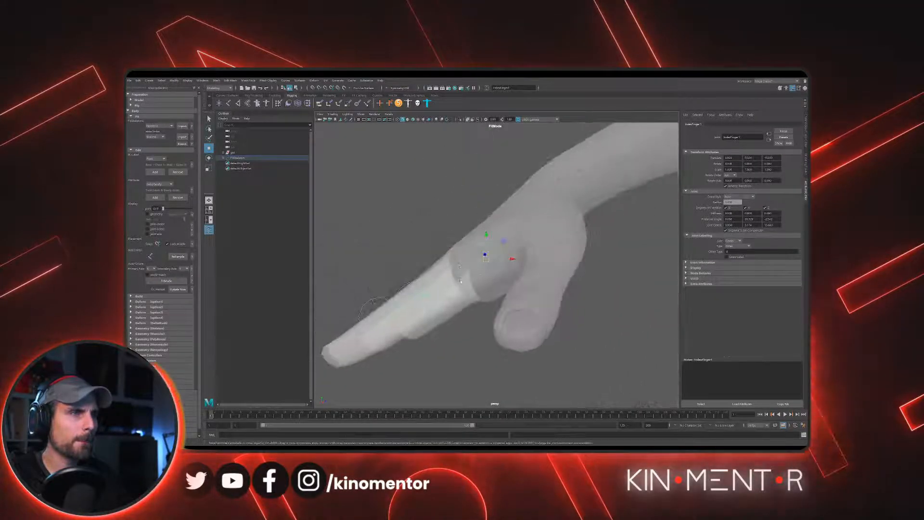
- Move the index finger's second joint into the finger at its middle knuckle
left_click(456, 275)
left_click_drag(500, 289, 530, 306, "alt")
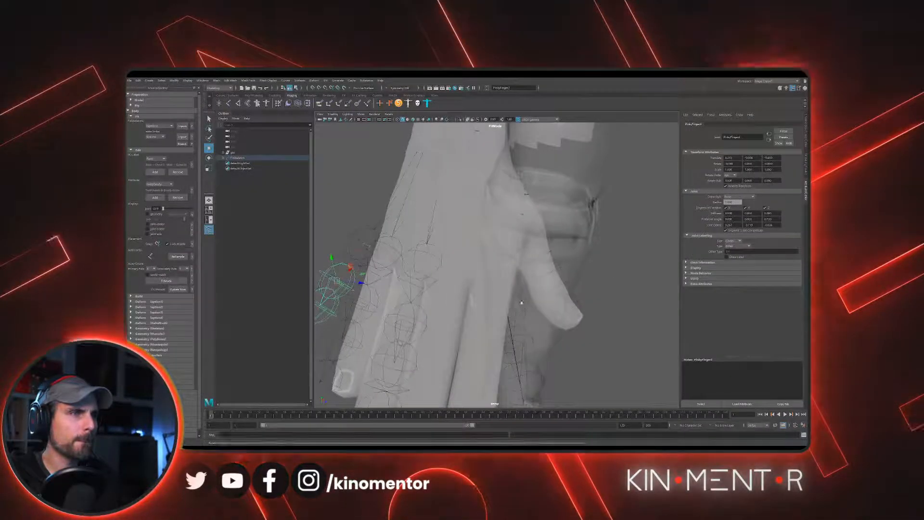
left_click(529, 306)
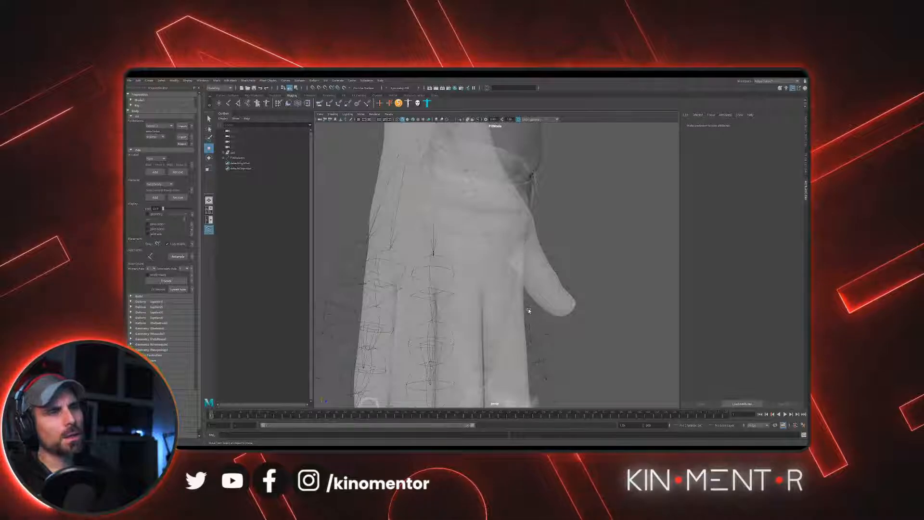
left_click(527, 304)
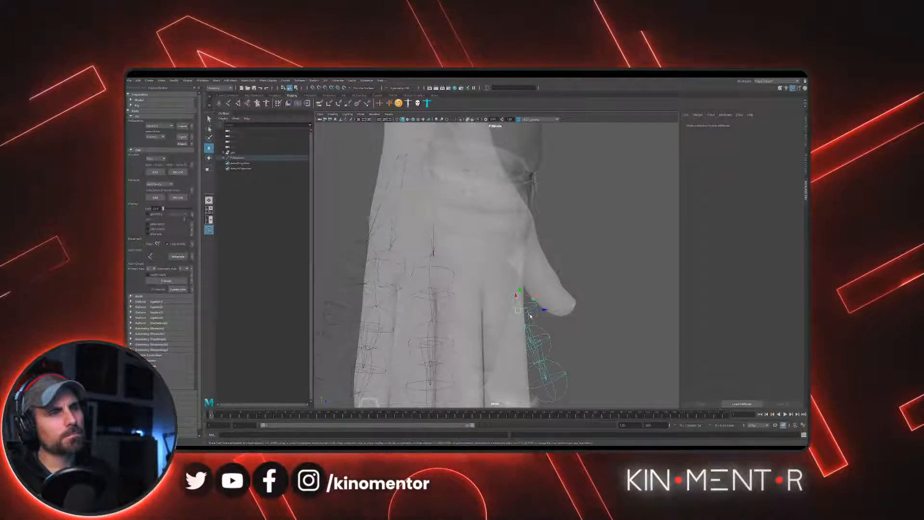
left_click(518, 349)
left_click_drag(518, 349, 508, 273, "alt")
left_click(514, 265)
left_click(509, 270)
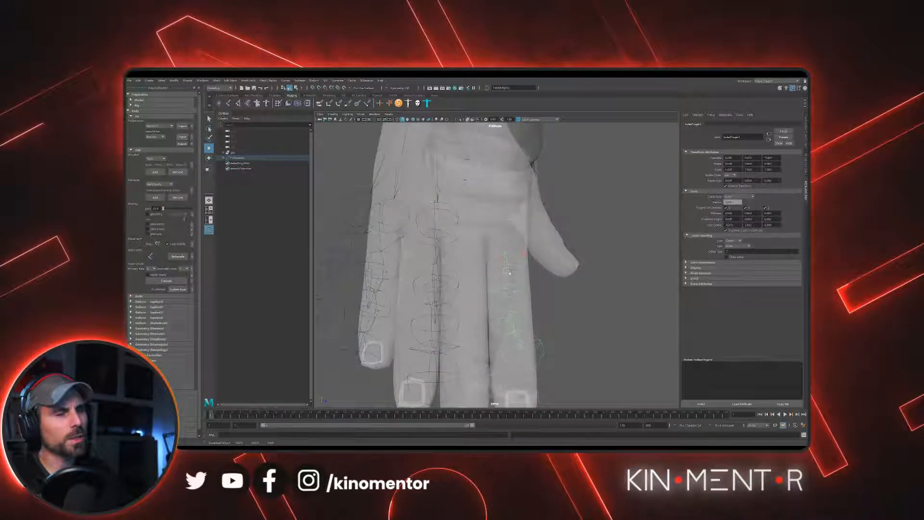
- Place the index finger's remaining joints along the finger, with the end joint at the fingertip
left_click(515, 319)
left_click(523, 328)
left_click_drag(508, 336, 548, 325, "alt")
- Turn on Wireframe on Shaded in the viewport to show the finger topology
left_click(333, 114)
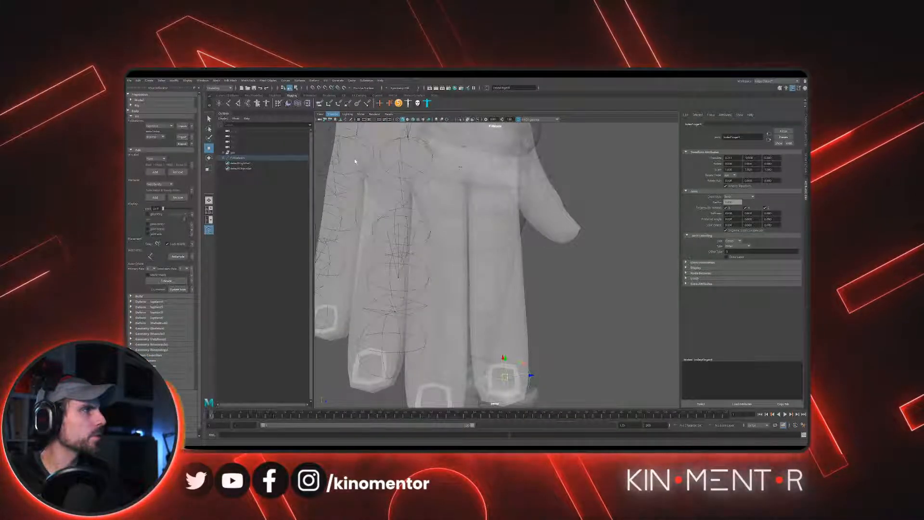
left_click(355, 161)
scroll(489, 224, "down", 2)
left_click_drag(488, 225, 416, 362, "alt")
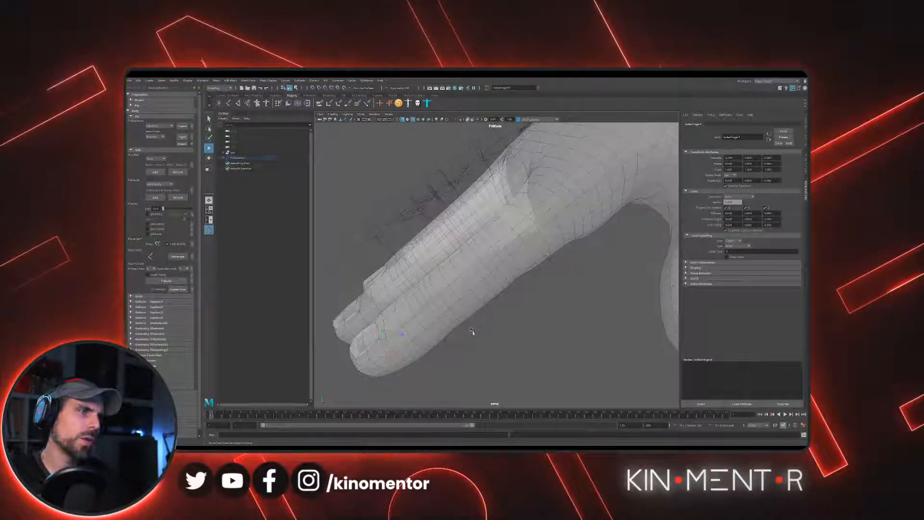
- Refine the index finger's outer joints against the mesh edges, centring them near the fingertip
left_click(448, 318)
left_click_drag(432, 302, 559, 291)
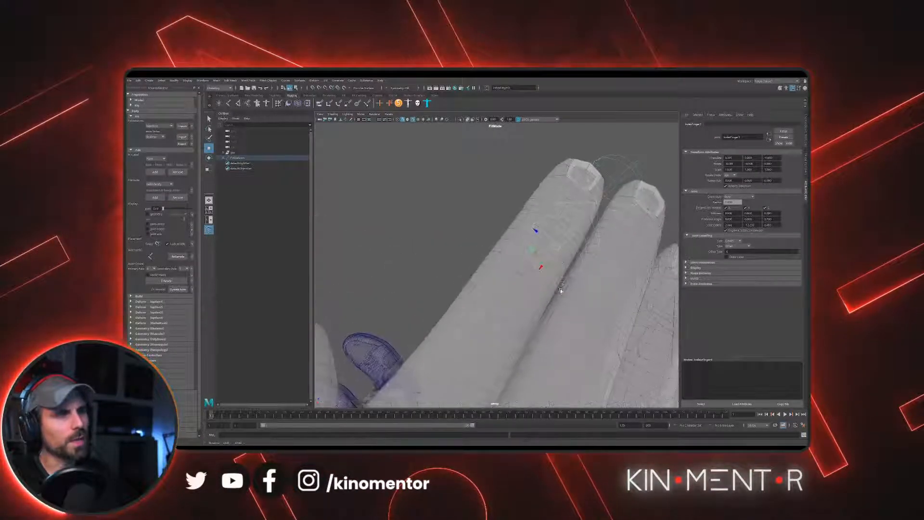
left_click_drag(539, 238, 539, 238)
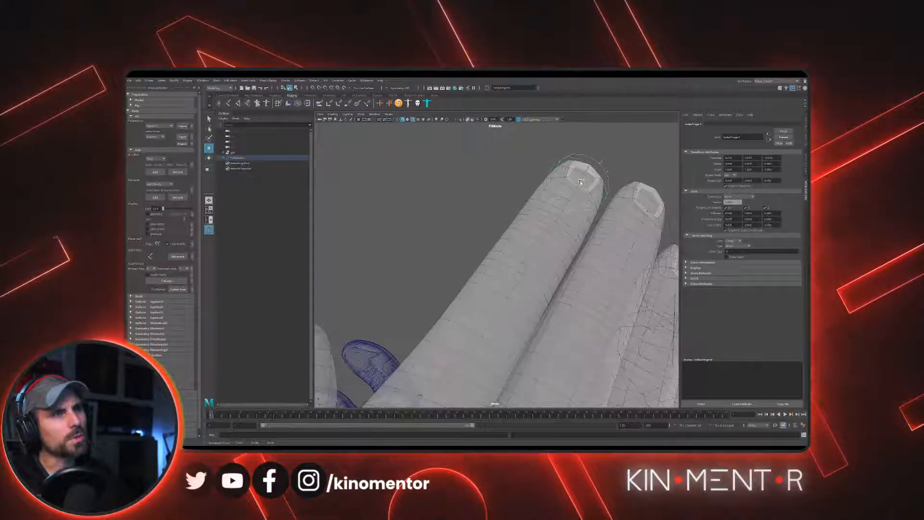
left_click_drag(567, 184, 550, 197, "alt")
middle_click_drag(550, 197, 507, 195, "alt")
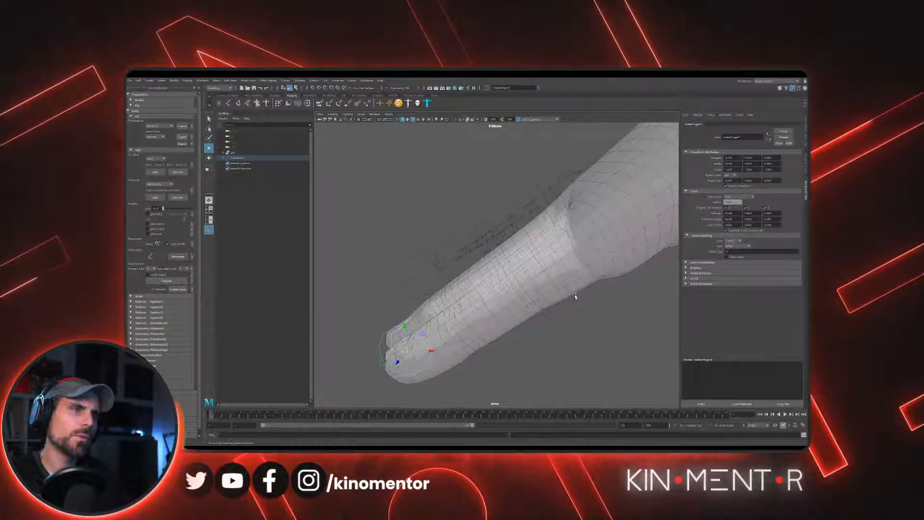
- Walk back up the index finger's joint chain and readjust IndexFinger1 inside the knuckle
key("Up")
key("Up")
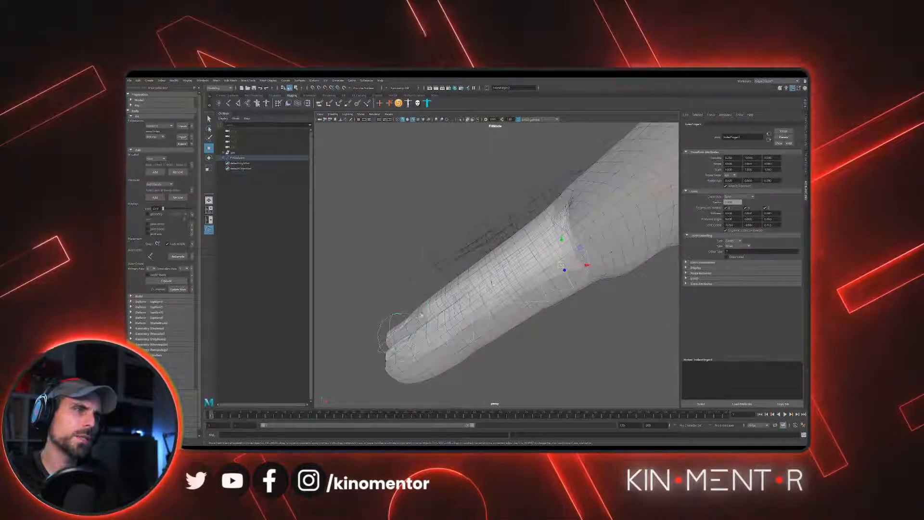
left_click_drag(405, 355, 403, 356)
left_click_drag(524, 302, 500, 263, "alt")
left_click(530, 269)
left_click(507, 247)
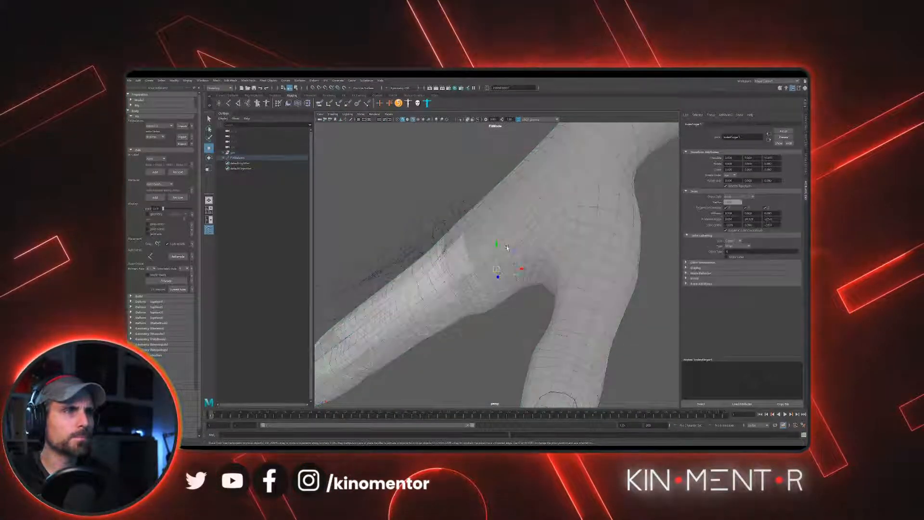
- Select the pinky finger's base joint and position it in the hand against the knuckle topology
scroll(506, 247, "up", 2)
left_click_drag(489, 261, 571, 247, "alt")
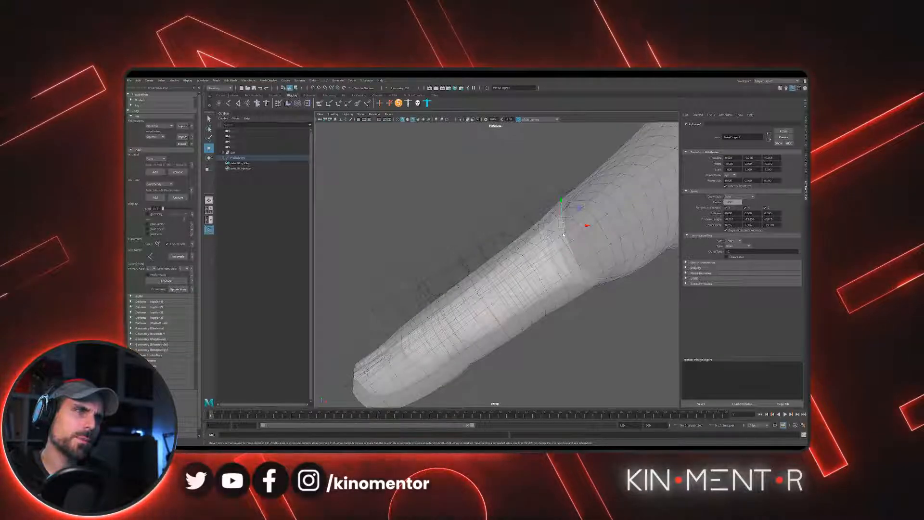
left_click_drag(613, 227, 560, 239, "alt")
left_click(568, 279)
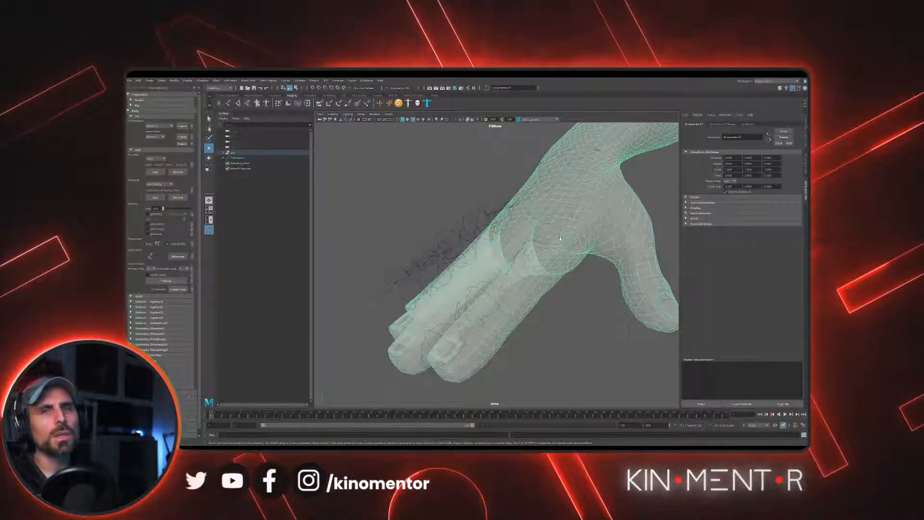
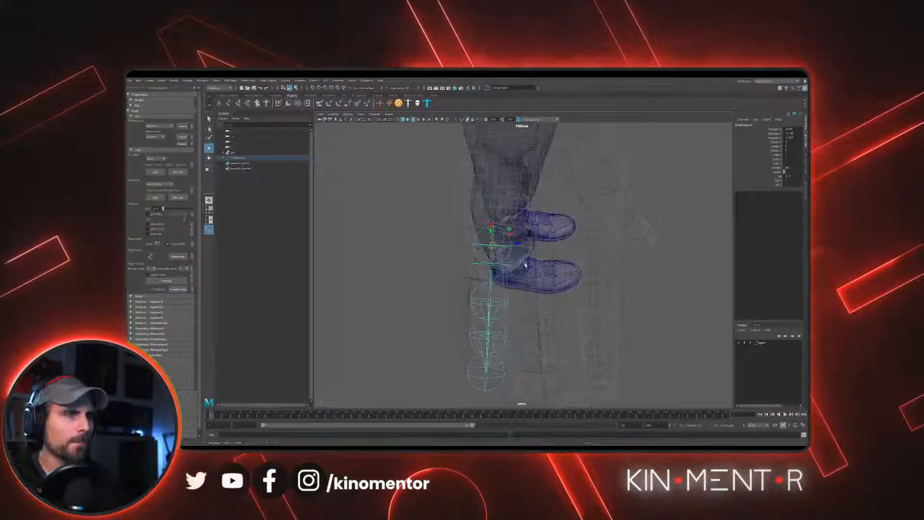
- Position the ring finger's base, middle and tip joints inside the finger mesh, following its knuckle edges
left_click(521, 258)
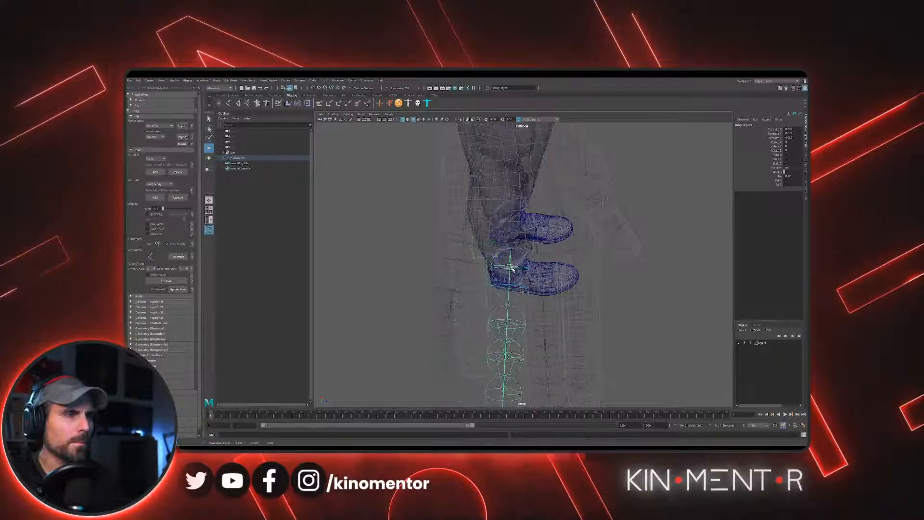
mouse_move(513, 266)
left_mouse_down("alt")
mouse_move(512, 253)
mouse_move(499, 276)
left_mouse_up("alt")
left_click(499, 303)
left_click(486, 315)
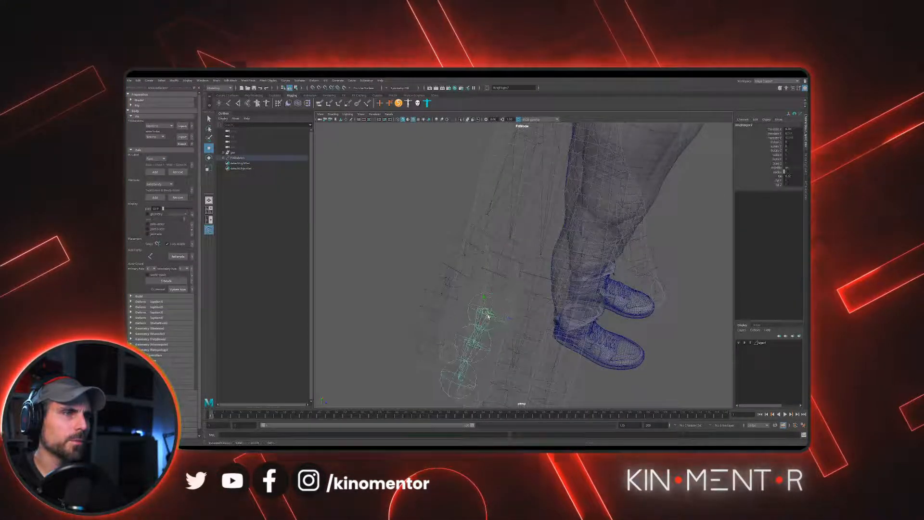
left_click_drag(476, 350, 499, 294, "alt")
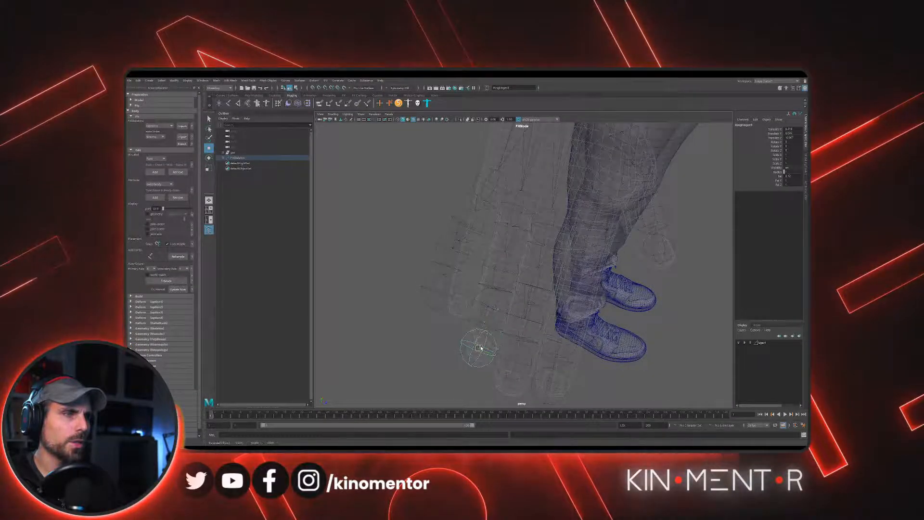
left_click_drag(488, 298, 517, 280, "alt")
- Adjust the pinky finger's middle and tip joints so they sit centred inside the finger
left_click(488, 260)
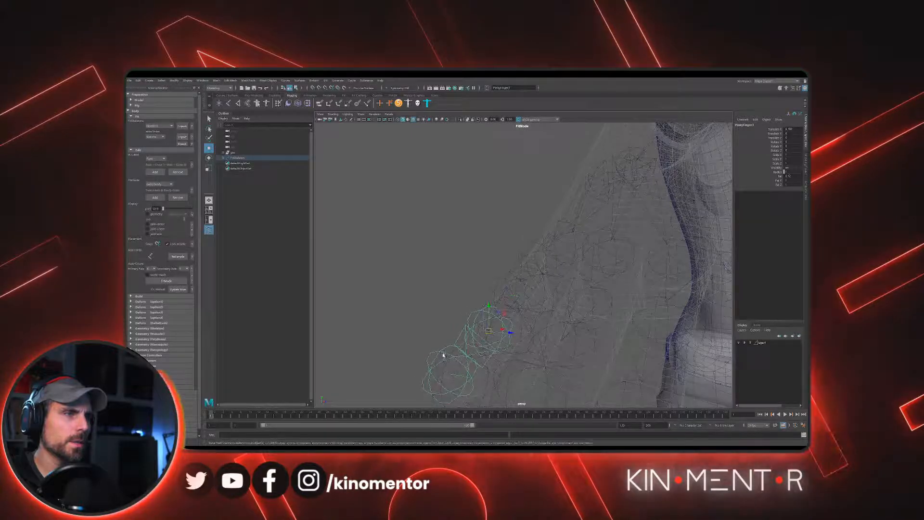
left_click(443, 355)
left_click(466, 382)
left_click_drag(475, 390, 460, 374, "alt")
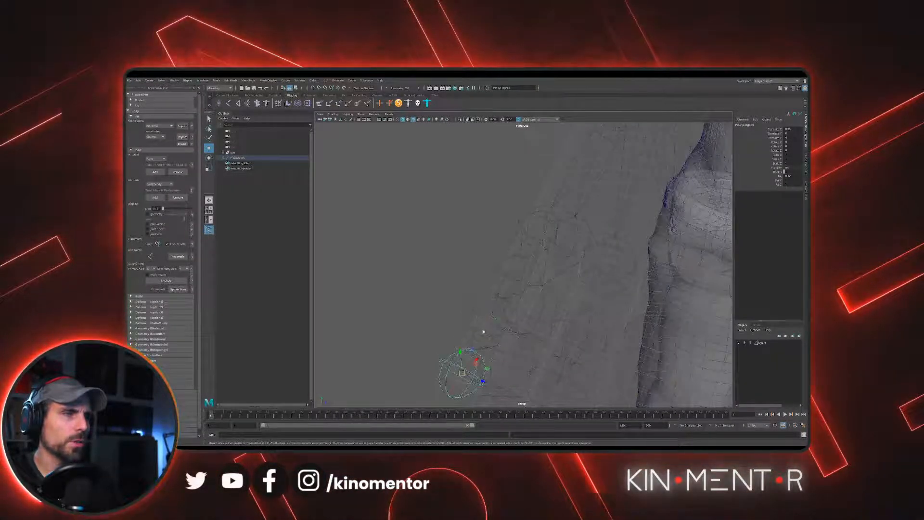
left_click_drag(482, 331, 483, 343, "alt")
left_click_drag(457, 313, 472, 354, "alt")
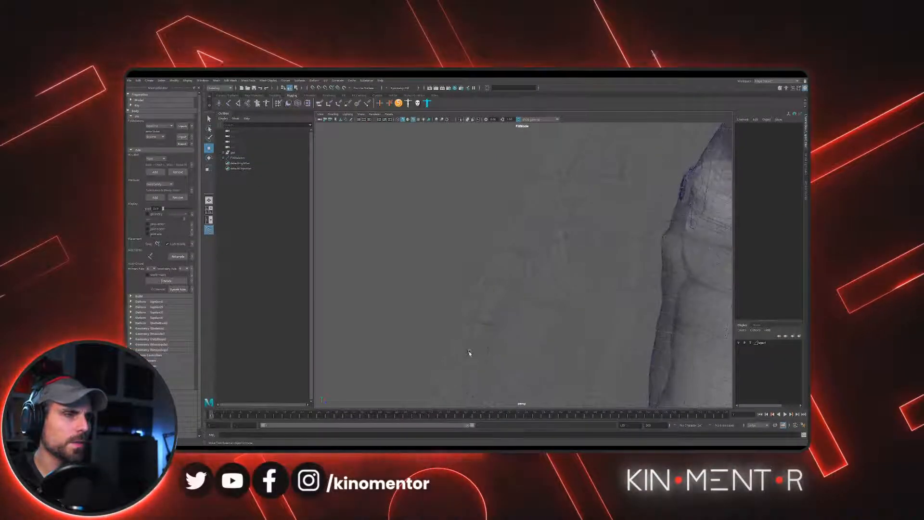
left_click(469, 353)
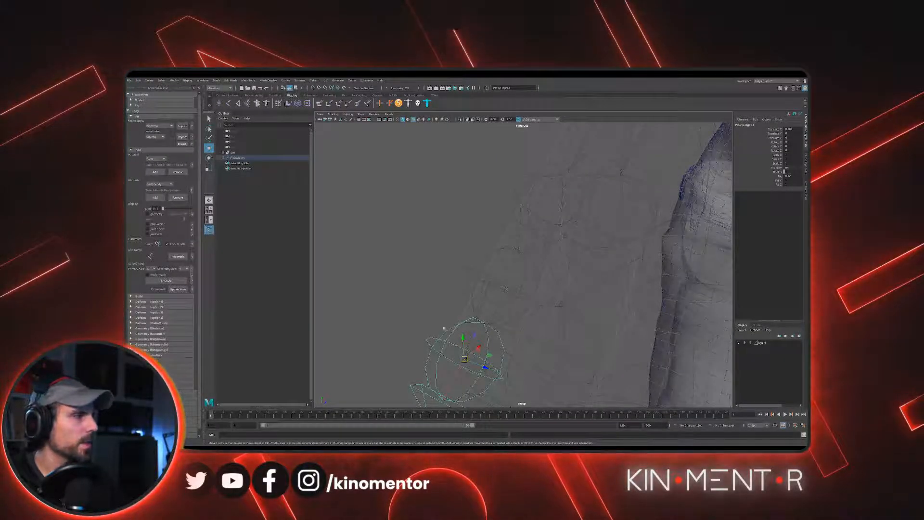
left_click_drag(453, 341, 427, 336, "alt")
left_click_drag(470, 361, 472, 365)
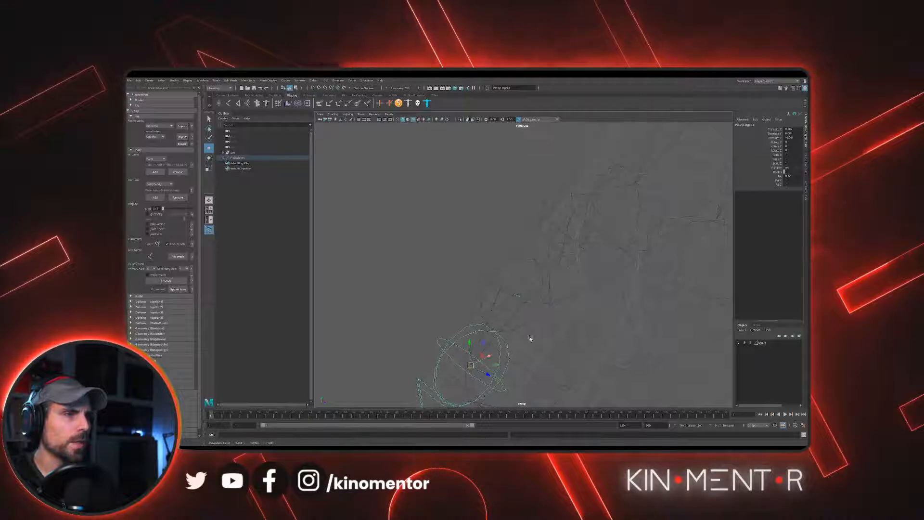
- Raise the base joints of the middle and ring fingers so they sit inside the knuckles
scroll(529, 338, "down", 4)
left_click_drag(481, 332, 532, 316, "alt")
scroll(531, 317, "down", 5)
left_click(531, 275)
left_click(541, 283)
scroll(510, 299, "up", 4)
scroll(558, 292, "up", 2)
left_click(530, 298)
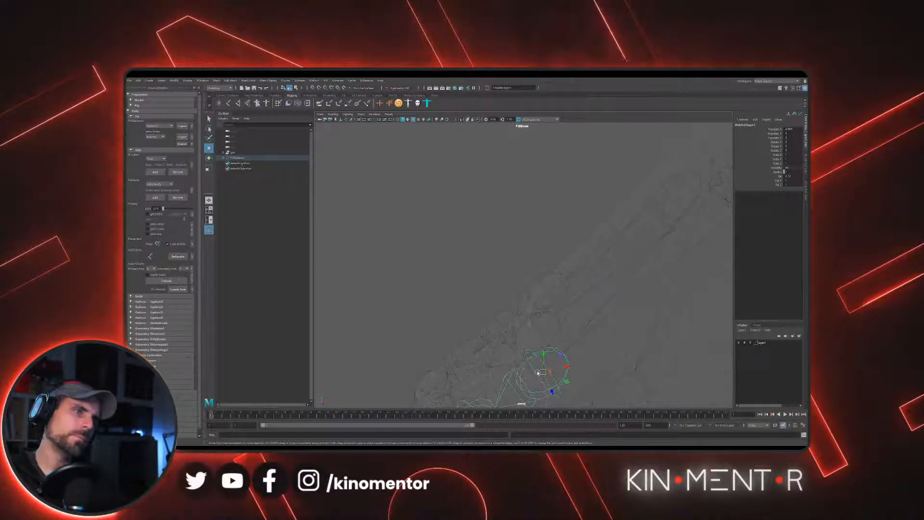
left_click(534, 331)
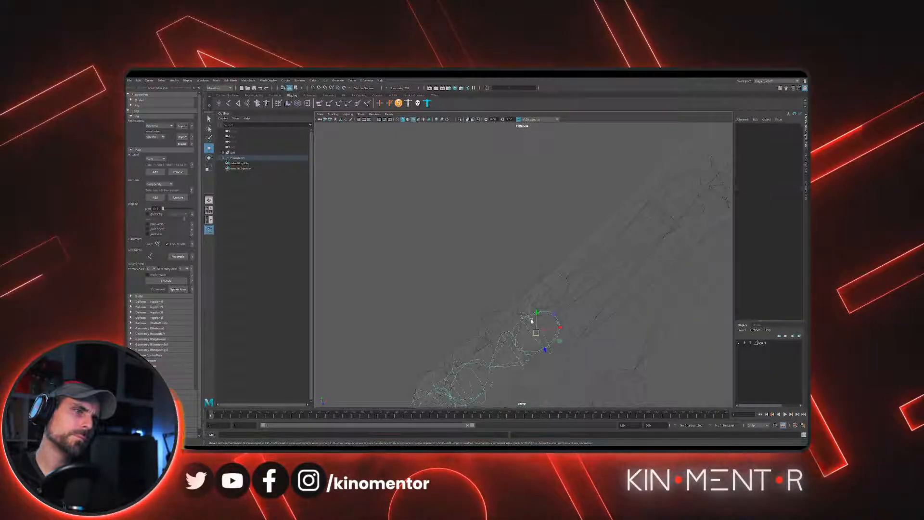
middle_click_drag(530, 326, 552, 258, "alt")
left_click_drag(552, 258, 579, 242, "alt")
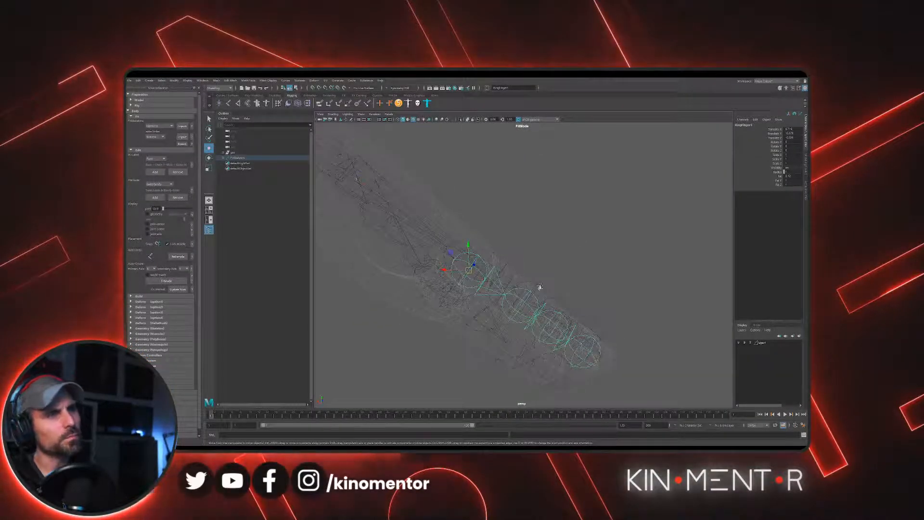
- Select the middle finger's outer joints and align them inside the finger up to the fingertip
left_click(562, 304)
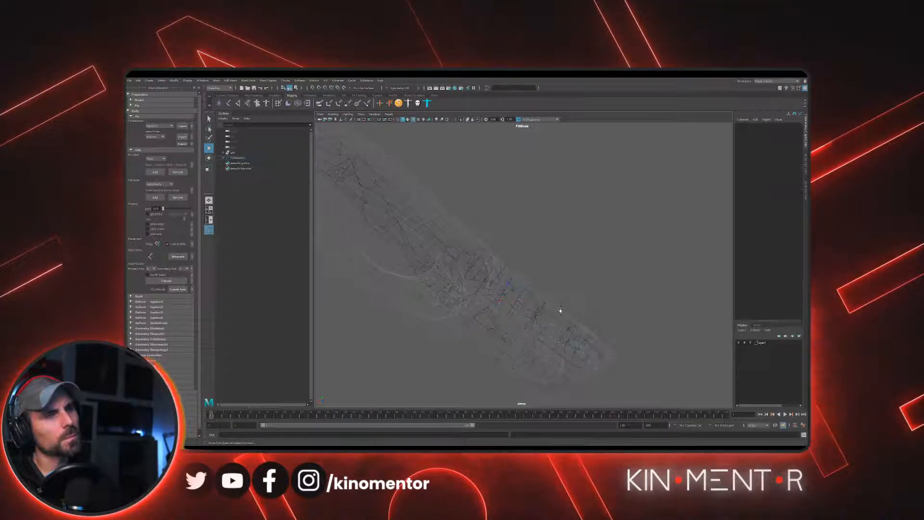
left_click(552, 319)
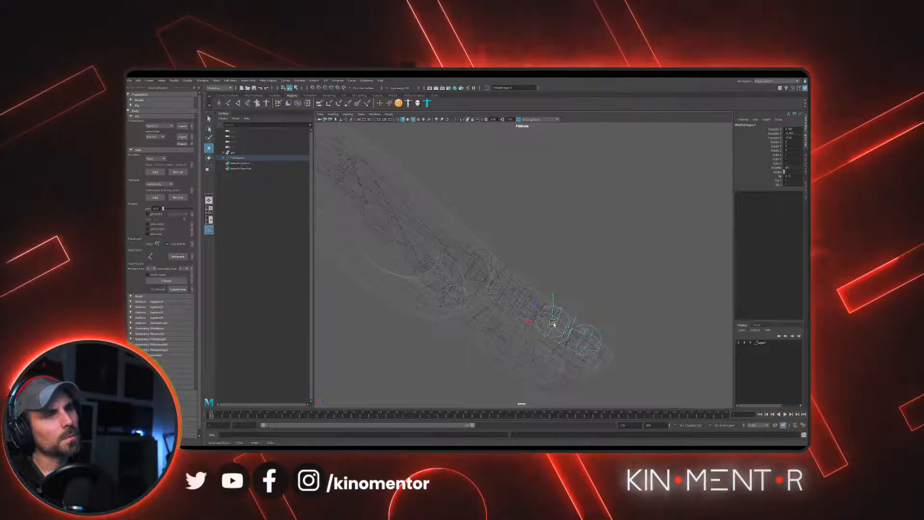
left_click(593, 328)
left_click_drag(586, 340, 553, 352)
right_click_drag(553, 351, 517, 299, "alt")
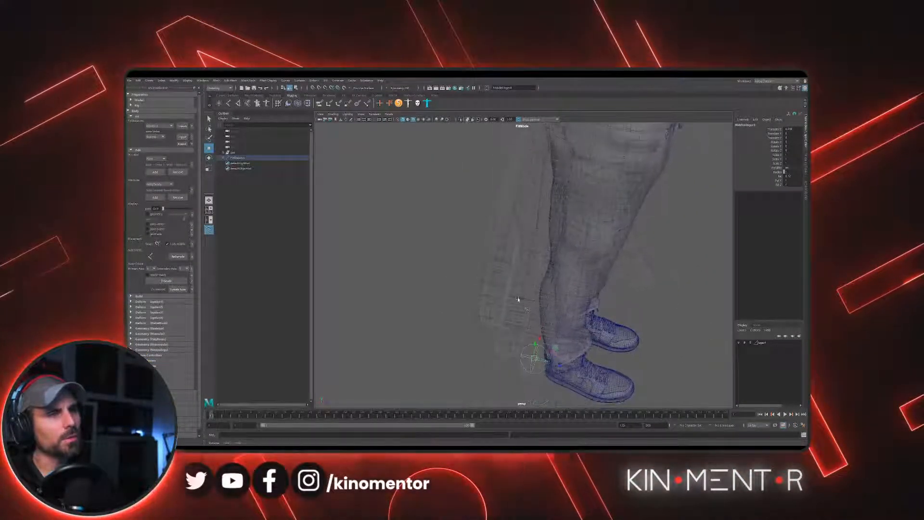
left_click_drag(518, 299, 505, 292, "alt")
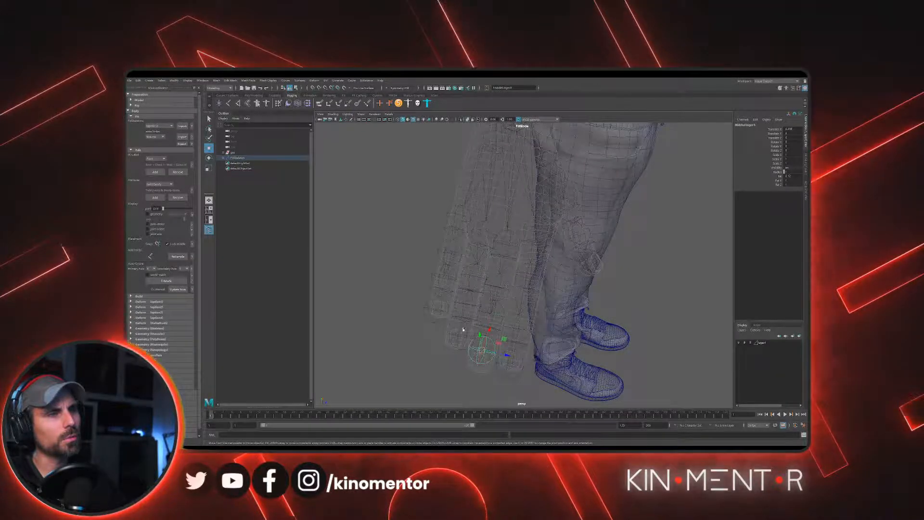
- Reselect the ring finger's base joint and fine-tune its position against the knuckle topology
left_click(474, 296)
left_click(483, 236)
left_click_drag(489, 232, 544, 245, "alt")
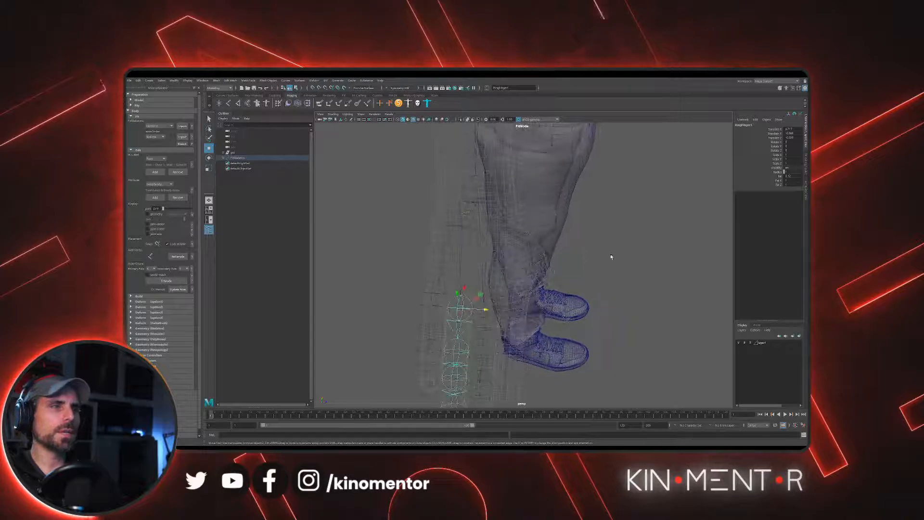
left_click(610, 258)
left_click_drag(610, 258, 635, 222, "alt")
- Select the wrist joint and check how the whole hand's joint chain lines up with the mesh
left_click(500, 264)
left_click(540, 257)
middle_click_drag(634, 221, 646, 207, "alt")
left_click(521, 260)
left_click(521, 259)
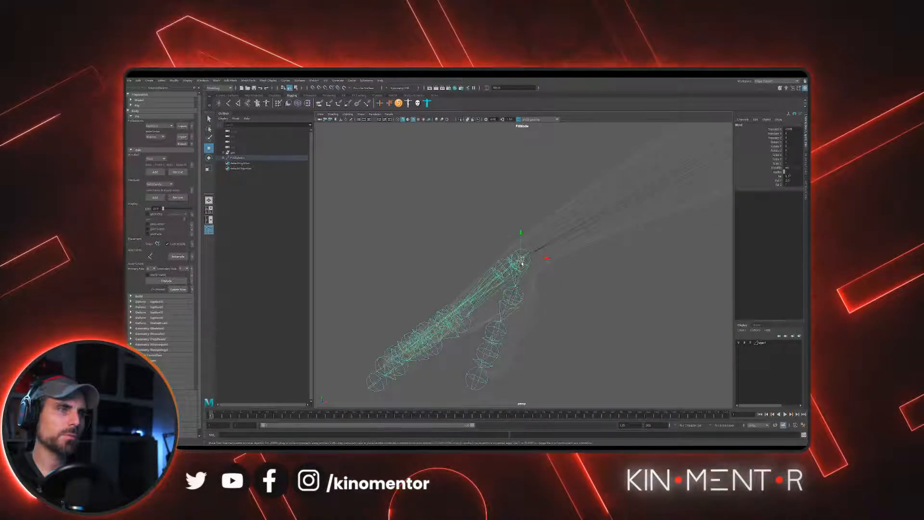
- Frame the character's head from the side and move the head joint up to the base of the skull
left_click_drag(522, 261, 602, 239)
right_click_drag(601, 239, 457, 247, "alt")
left_click_drag(457, 247, 528, 263, "alt")
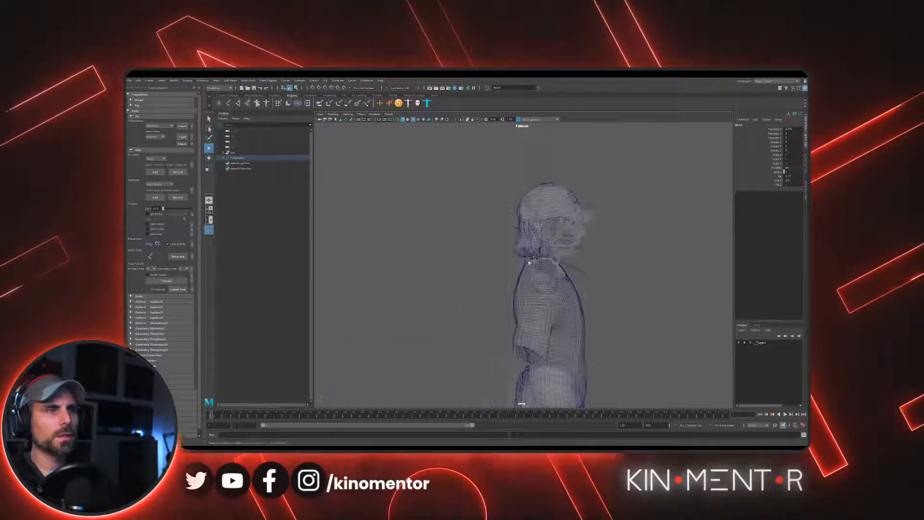
right_click_drag(529, 263, 558, 274, "alt")
left_click_drag(559, 274, 551, 256, "alt")
right_click_drag(550, 255, 561, 283, "alt")
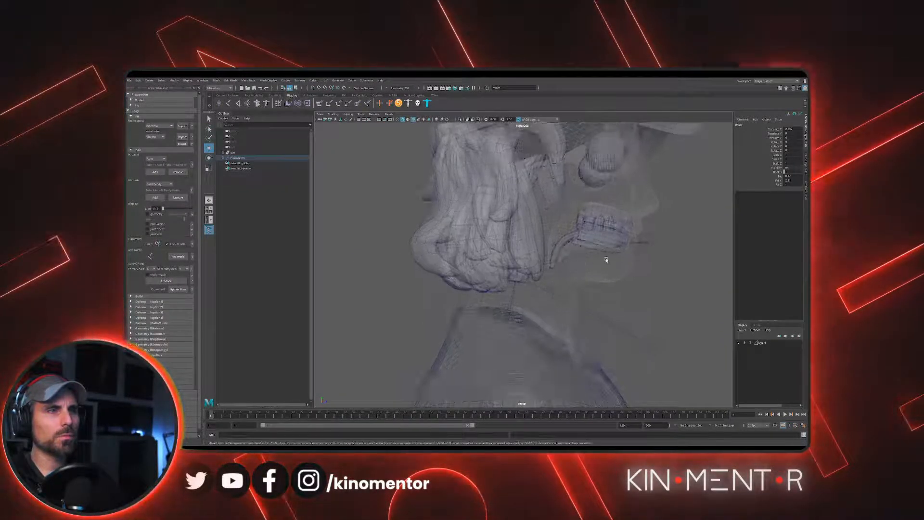
left_click_drag(606, 260, 502, 255, "alt")
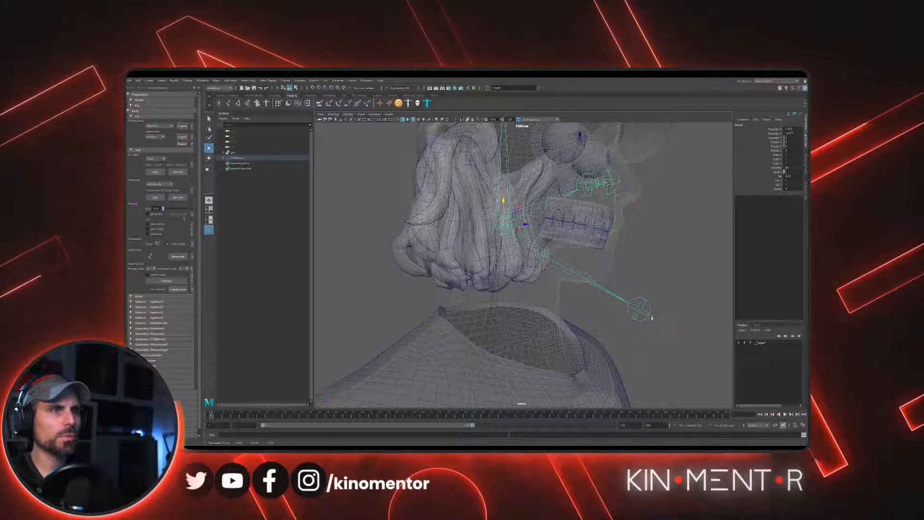
- Move the jaw's end joint to the chin and adjust the jaw joints to the mouth
left_click(645, 309)
left_click_drag(644, 307, 614, 259, "alt")
left_click(657, 307)
middle_click_drag(612, 204, 600, 284, "alt")
left_click(606, 283)
left_click(609, 285)
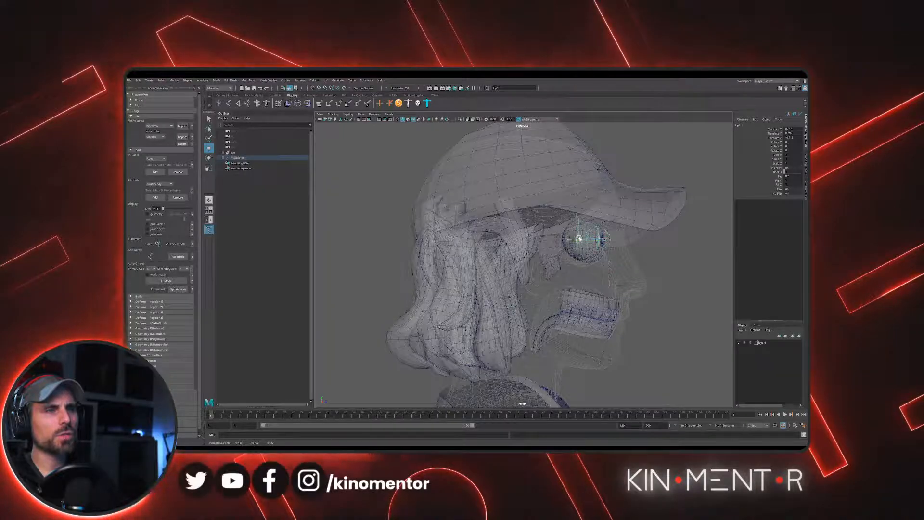
- Place the eye joint at the centre of the character's eyeball, aligning it in side and front views
left_click_drag(580, 239, 457, 237, "alt")
left_click_drag(518, 283, 524, 268, "alt")
right_click_drag(524, 268, 496, 273, "alt")
middle_click_drag(544, 317, 562, 249, "alt")
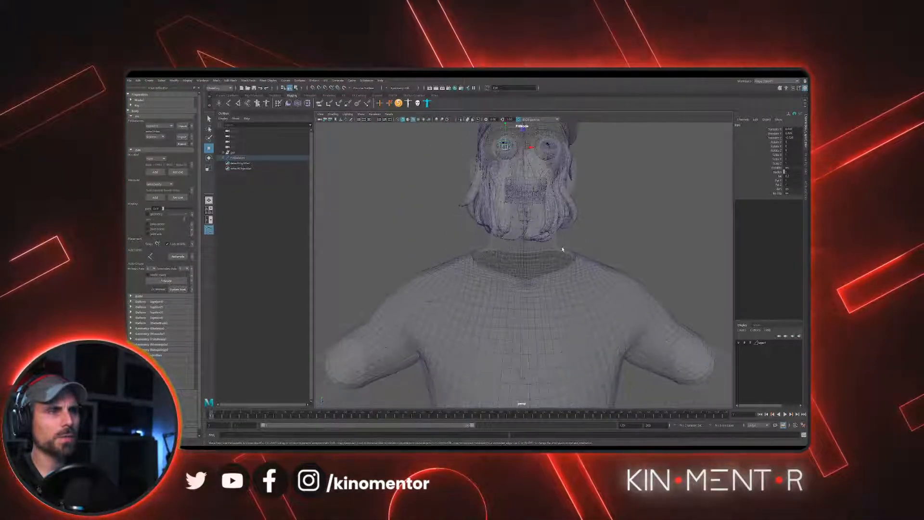
- Inspect the character from the head and torso down to the legs, from several angles
left_click_drag(562, 249, 437, 262, "alt")
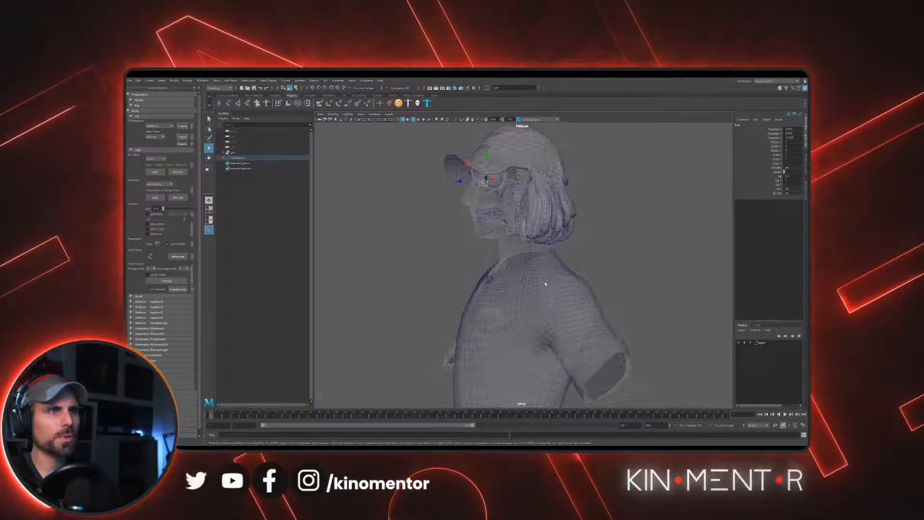
right_click_drag(545, 283, 462, 274, "alt")
middle_click_drag(461, 273, 486, 231, "alt")
left_click_drag(519, 305, 544, 307, "alt")
middle_click_drag(541, 337, 540, 276, "alt")
middle_click_drag(491, 365, 524, 262, "alt")
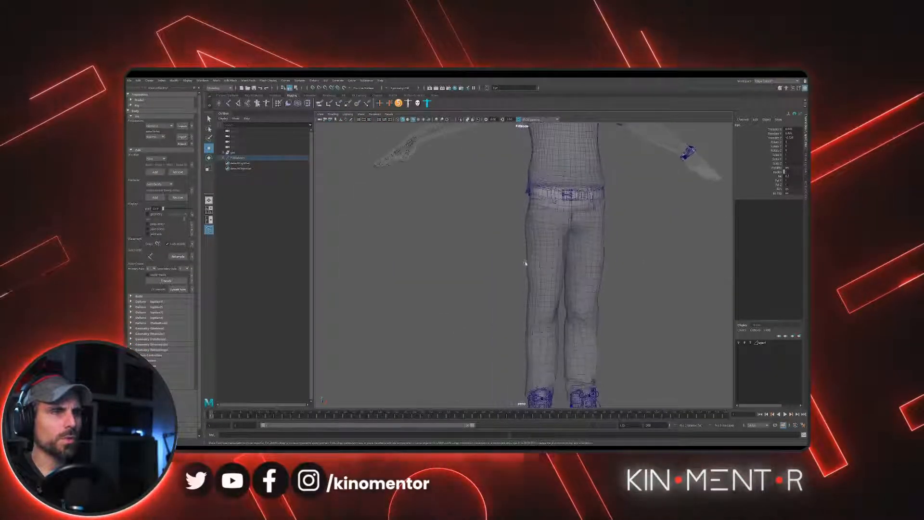
right_click_drag(524, 262, 565, 367, "alt")
left_click_drag(564, 367, 587, 352, "alt")
middle_click_drag(587, 351, 578, 185, "alt")
middle_click_drag(519, 215, 536, 252, "alt")
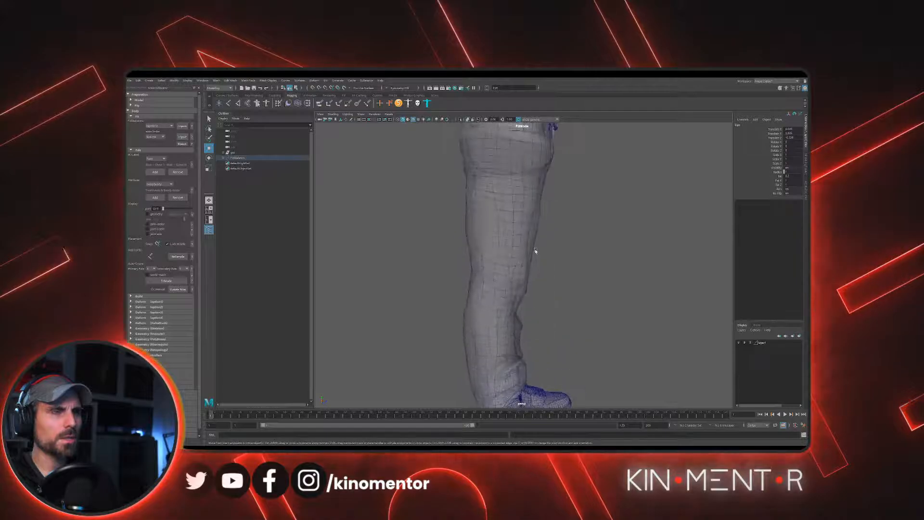
- Select the knee joint and examine the lower leg and foot joints inside the trousers and shoe
left_click(513, 318)
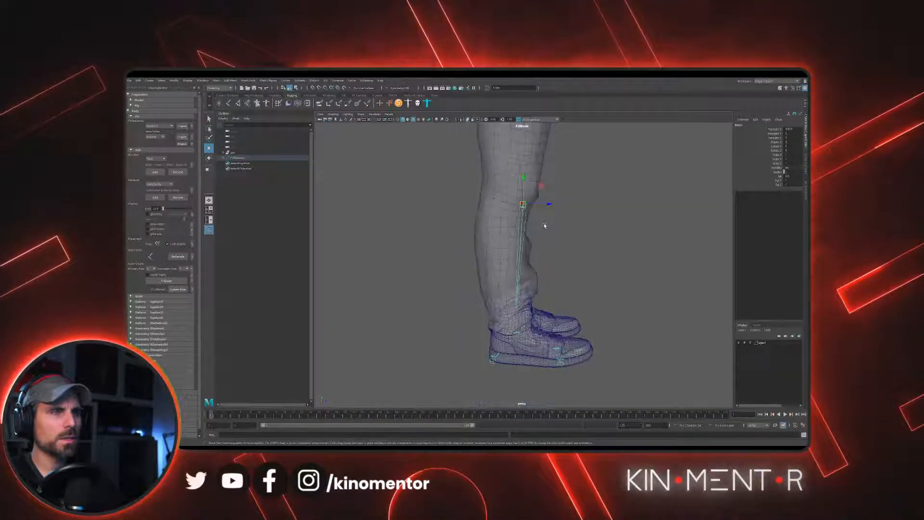
right_click_drag(510, 227, 568, 289, "alt")
middle_click_drag(549, 293, 546, 210, "alt")
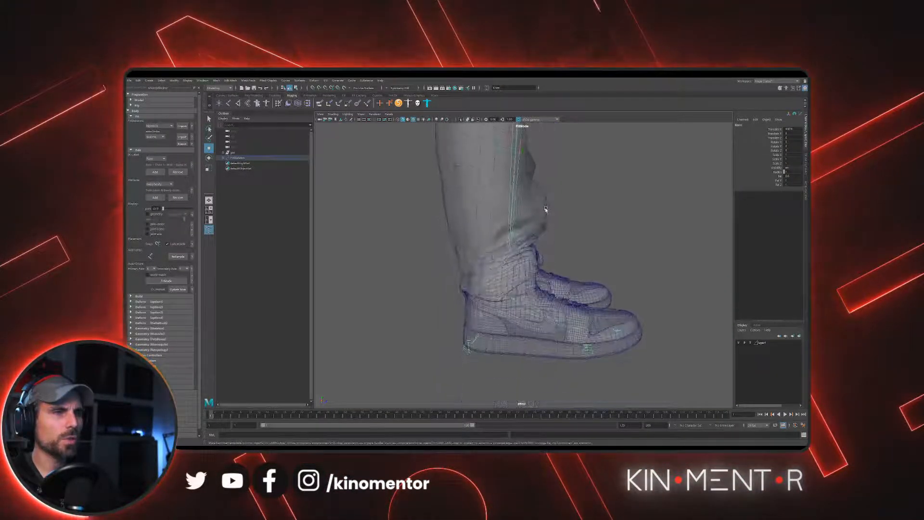
right_click_drag(505, 279, 528, 280, "alt")
left_click_drag(527, 280, 452, 289, "alt")
middle_click_drag(619, 320, 486, 301, "alt")
middle_click_drag(546, 313, 542, 262, "alt")
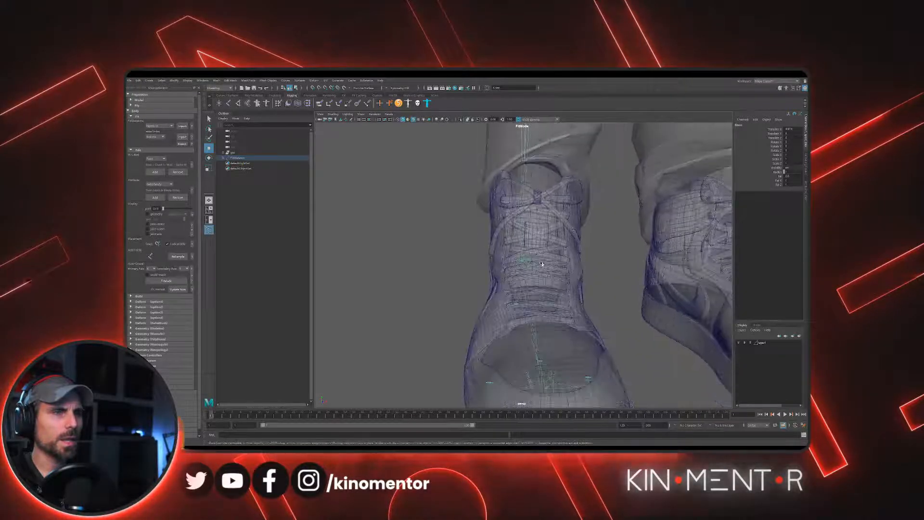
- Select the toe end joint and position it at the front tip of the shoe
left_click_drag(543, 261, 649, 300, "alt")
middle_click_drag(655, 304, 600, 303, "alt")
left_click(600, 302)
left_click_drag(600, 302, 517, 259, "alt")
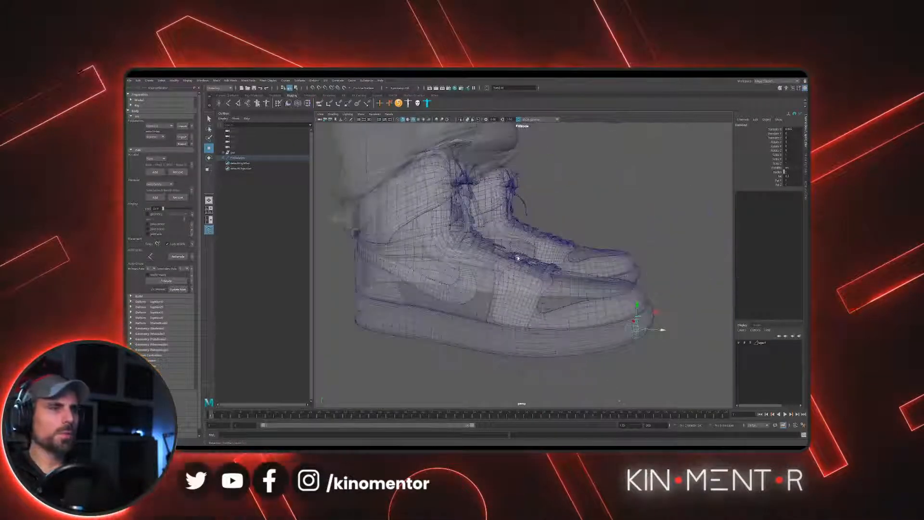
right_click_drag(517, 258, 548, 262, "alt")
left_click_drag(443, 270, 606, 245, "alt")
right_click_drag(607, 245, 555, 259, "alt")
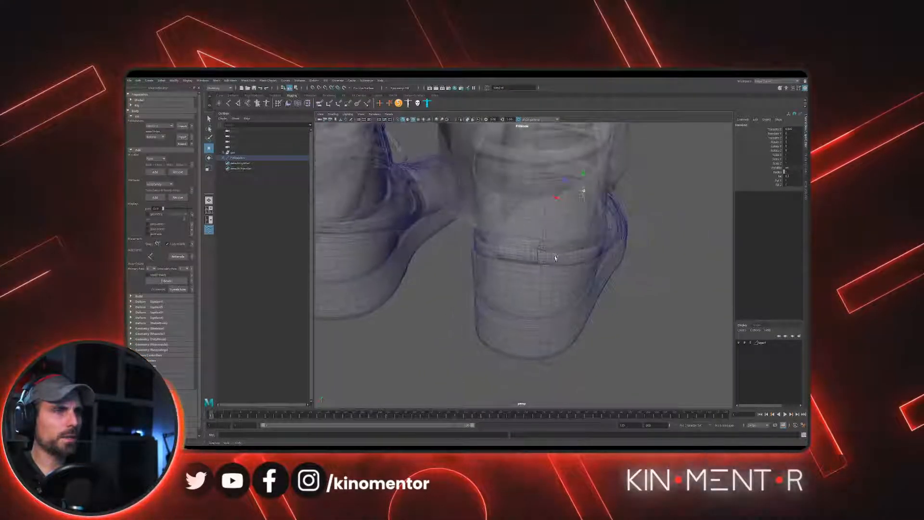
left_click_drag(555, 258, 559, 254, "alt")
left_click_drag(576, 336, 460, 227, "alt")
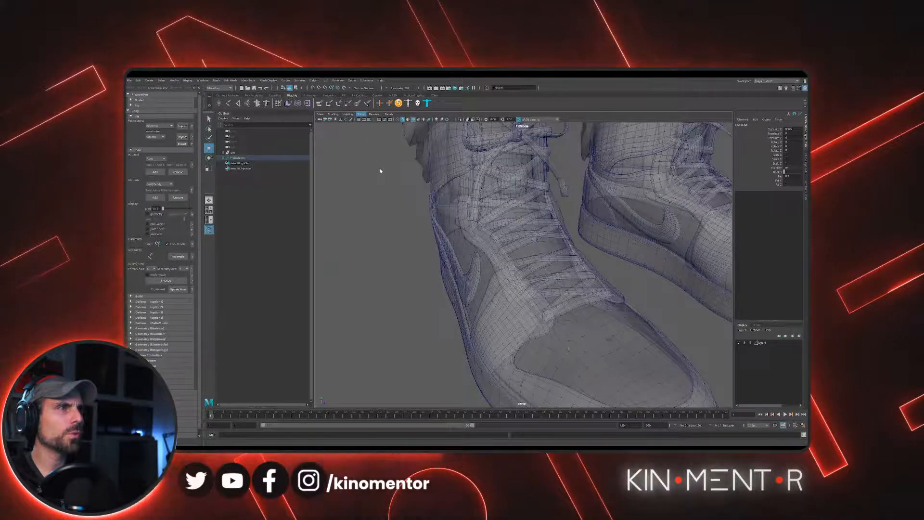
- Hide the polygon meshes in the viewport and delete the foot's inner and outer side joints
left_click_drag(486, 224, 599, 290, "alt")
left_click(577, 284)
key("Delete")
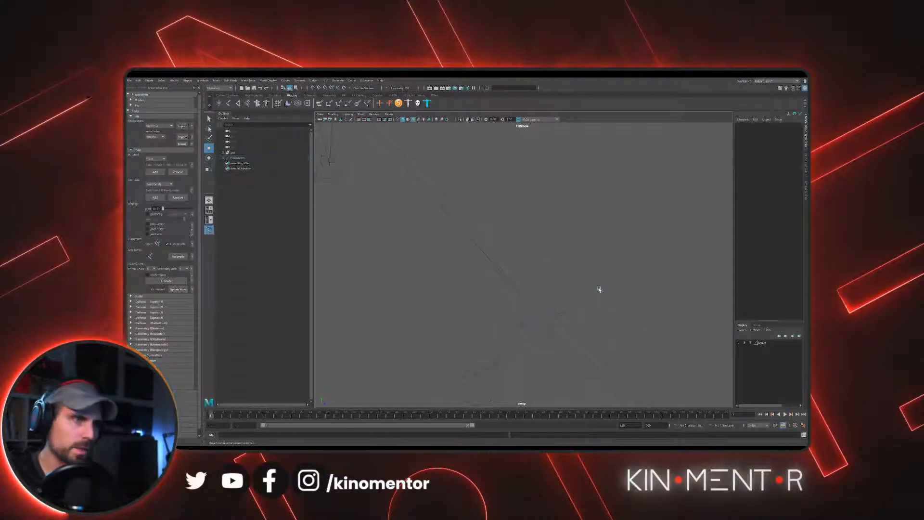
left_click_drag(488, 358, 488, 359)
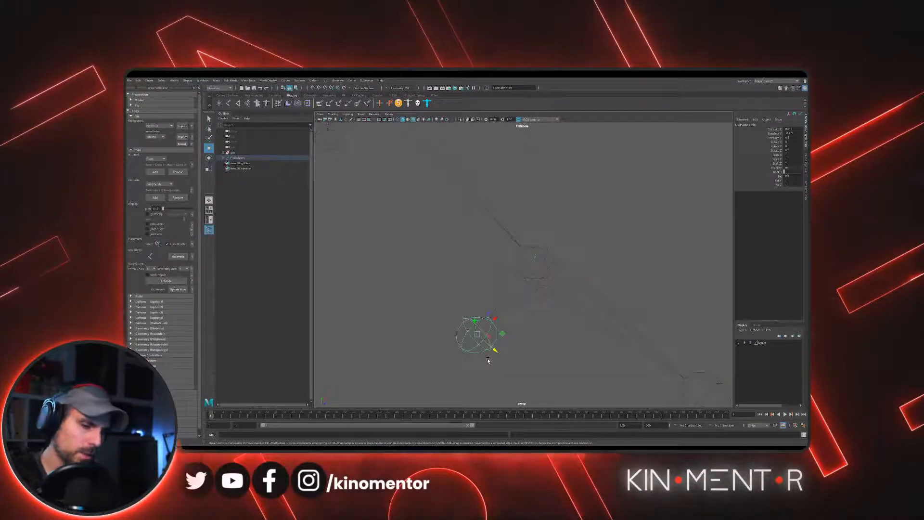
key("Delete")
left_click_drag(540, 220, 378, 131, "alt")
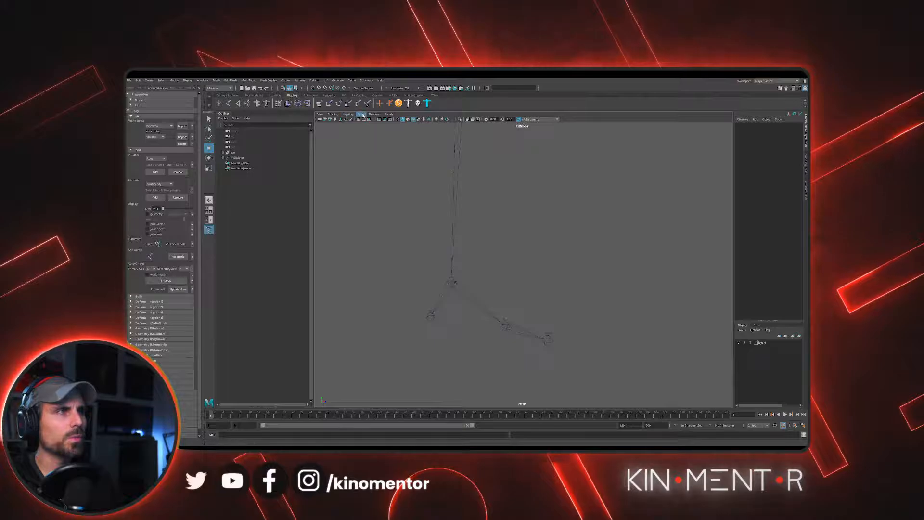
- Show the polygon meshes in the viewport again and frame the legs and shoes
left_click(363, 115)
left_click(369, 167)
left_click_drag(524, 236, 511, 286, "alt")
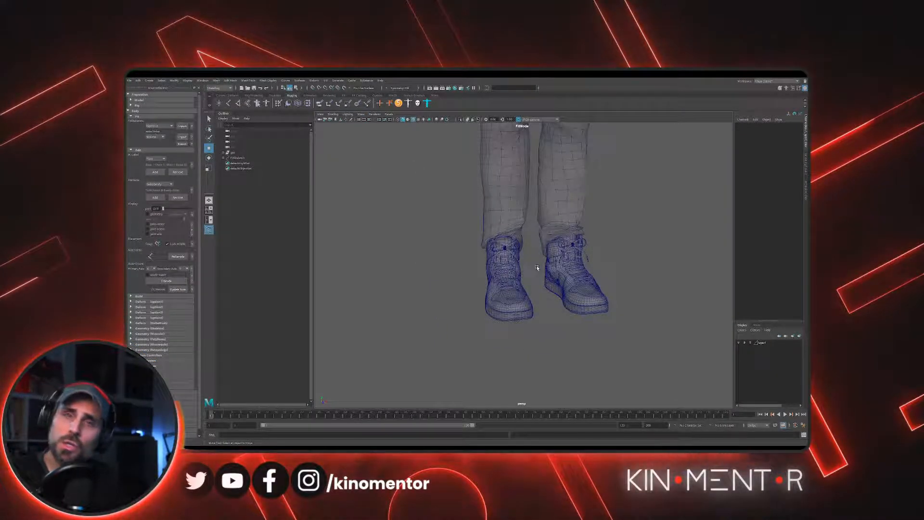
- Examine the fitted character from the shoes up to the head and as a whole figure
middle_click_drag(598, 227, 590, 327, "alt")
right_click_drag(590, 328, 571, 299, "alt")
mouse_move(580, 275)
left_mouse_down("alt")
mouse_move(582, 291)
mouse_move(566, 274)
mouse_move(595, 265)
left_mouse_up("alt")
middle_click_drag(474, 129, 466, 196, "alt")
right_click_drag(466, 196, 532, 258, "alt")
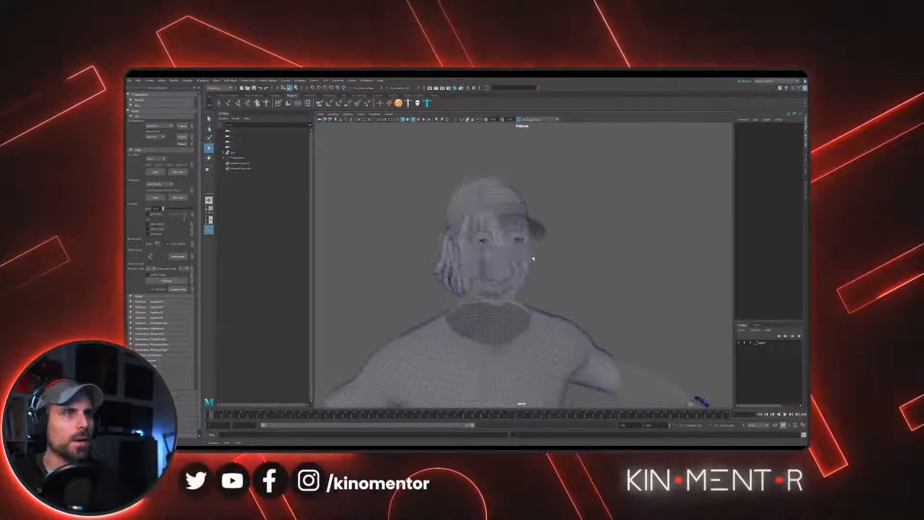
left_click_drag(533, 258, 544, 270, "alt")
middle_click_drag(544, 270, 539, 223, "alt")
left_click_drag(538, 223, 542, 231, "alt")
right_click_drag(542, 231, 447, 240, "alt")
middle_click_drag(448, 241, 499, 198, "alt")
right_click_drag(499, 198, 448, 247, "alt")
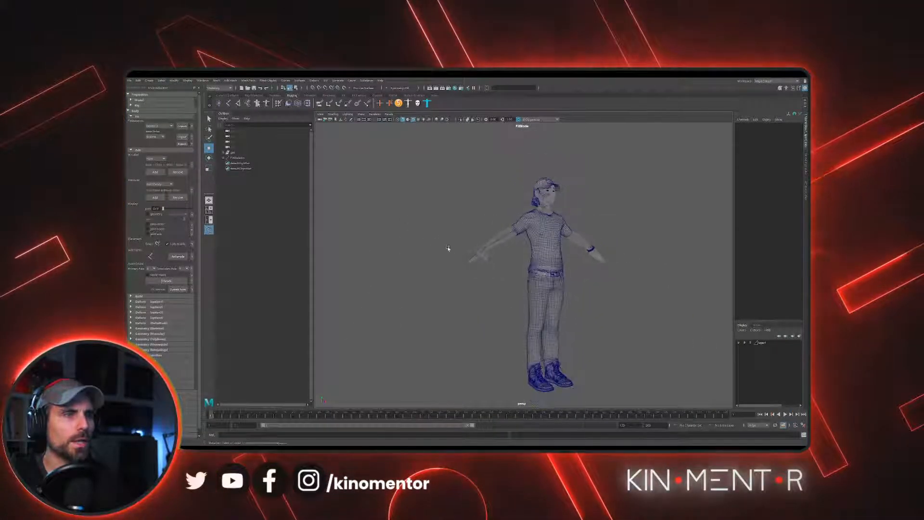
left_click_drag(448, 247, 444, 252, "alt")
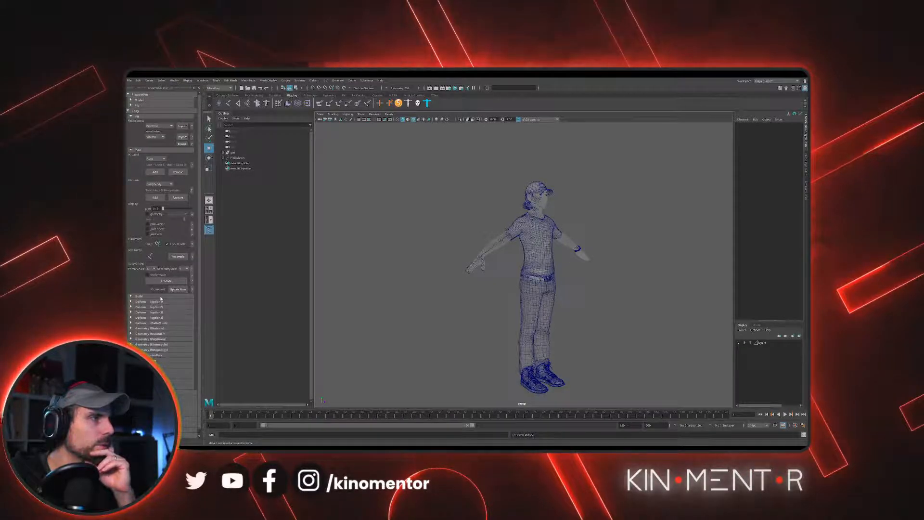
- Open the Build section, collapse the Fit and Edit sections, and build the AdvancedSkeleton rig
left_click(143, 297)
left_click(131, 150)
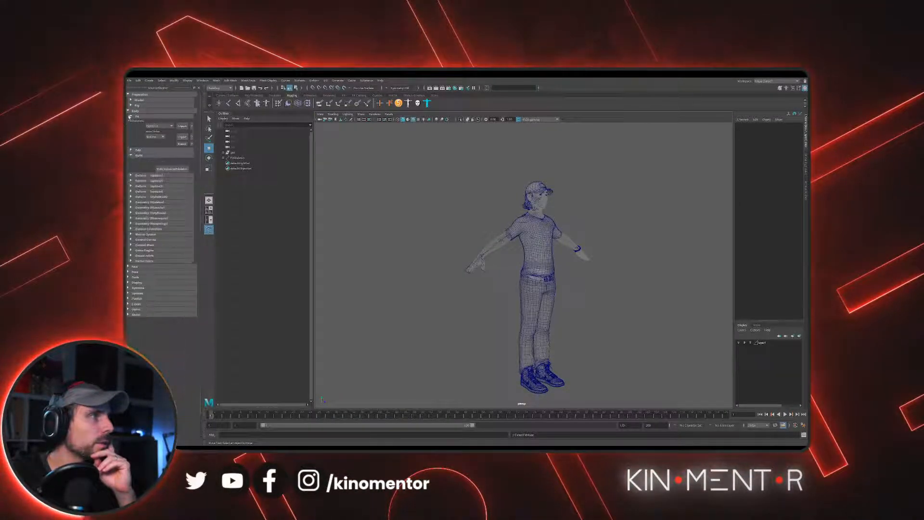
left_click(129, 116)
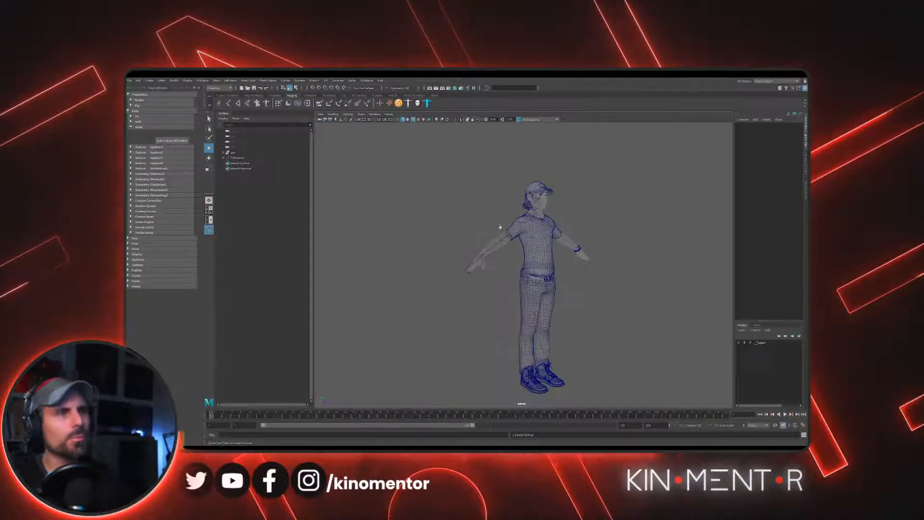
right_click_drag(516, 201, 475, 213, "alt")
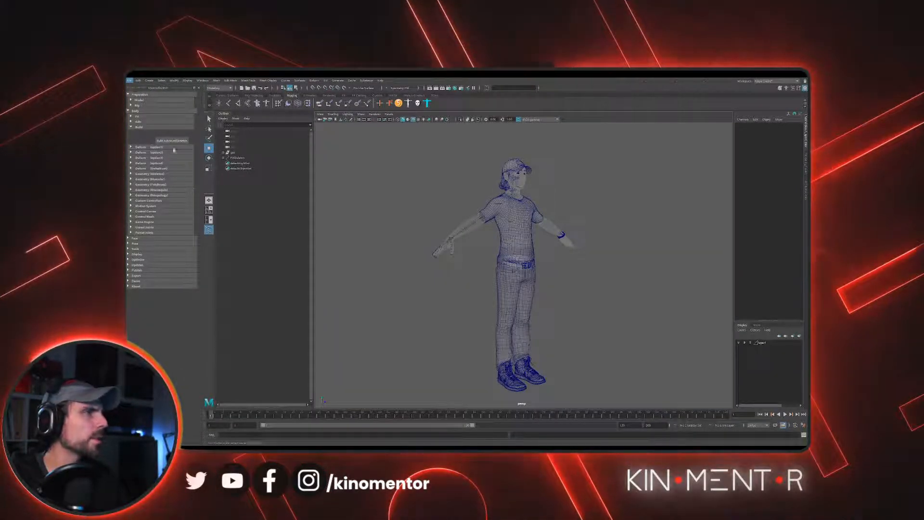
key("w")
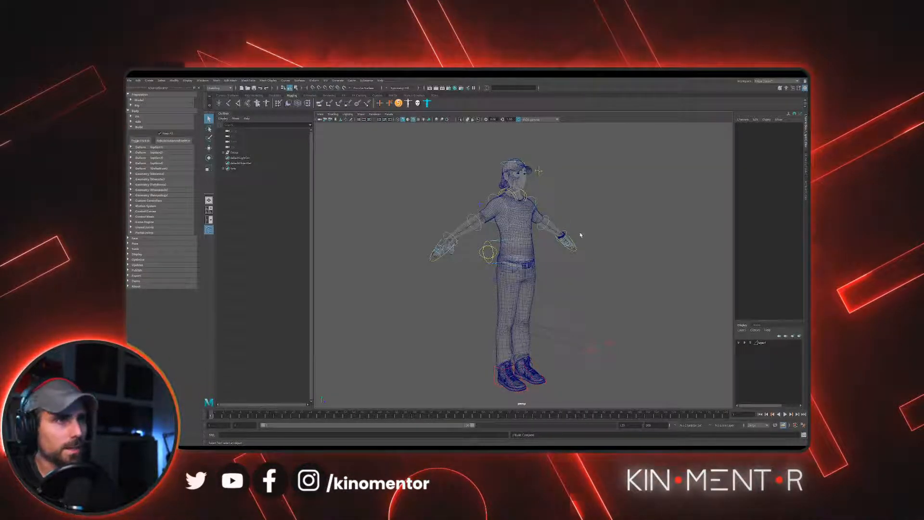
- Examine the newly built rig controls around the character's shoulders, arms and head
scroll(580, 235, "up", 10)
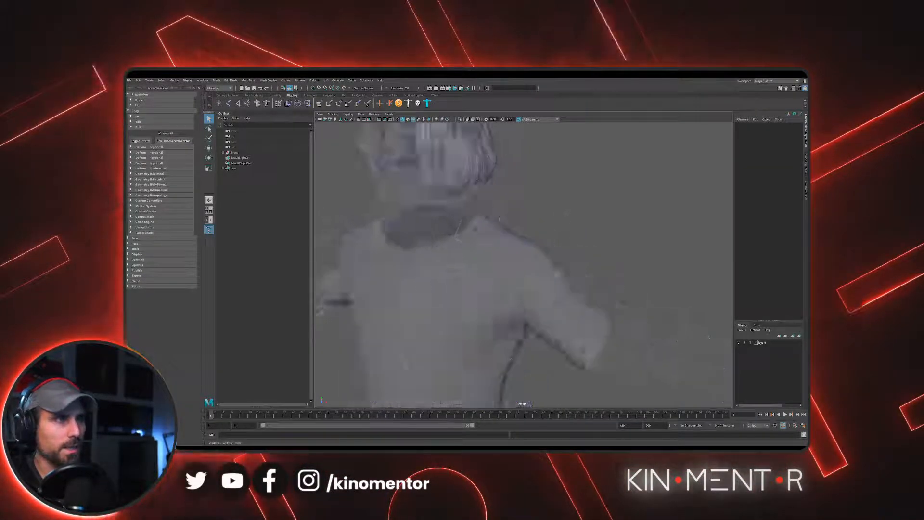
right_click_drag(578, 274, 472, 294, "alt")
middle_click_drag(472, 294, 472, 229, "alt")
left_click_drag(469, 229, 544, 261, "alt")
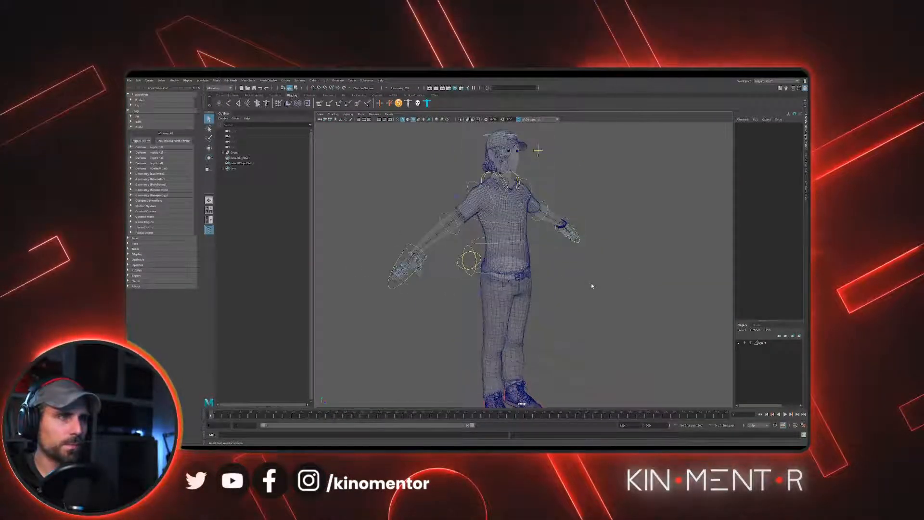
right_click_drag(592, 286, 540, 284, "alt")
middle_click_drag(534, 281, 529, 301, "alt")
right_click_drag(512, 288, 553, 294, "alt")
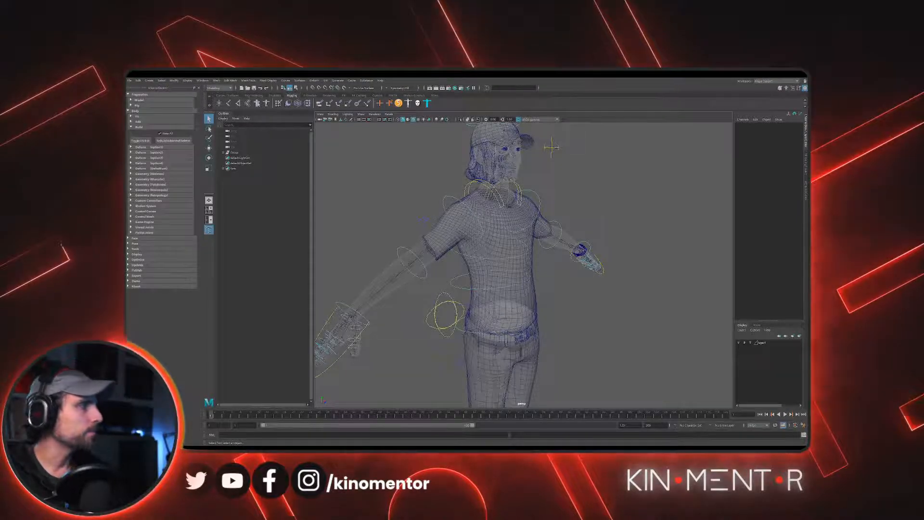
- Examine the rig controls around the torso, waist and legs from the front and the side
left_click_drag(533, 194, 504, 181, "alt")
middle_click_drag(491, 255, 510, 206, "alt")
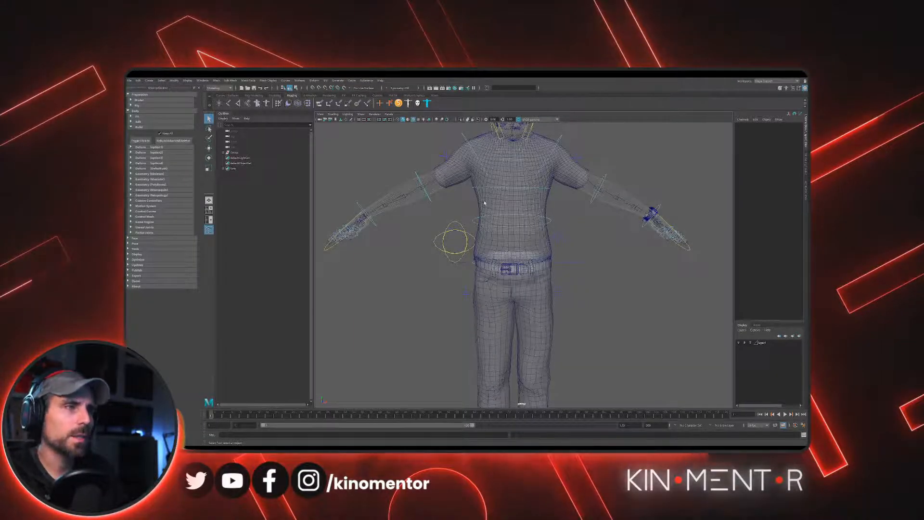
left_click_drag(484, 202, 508, 179, "alt")
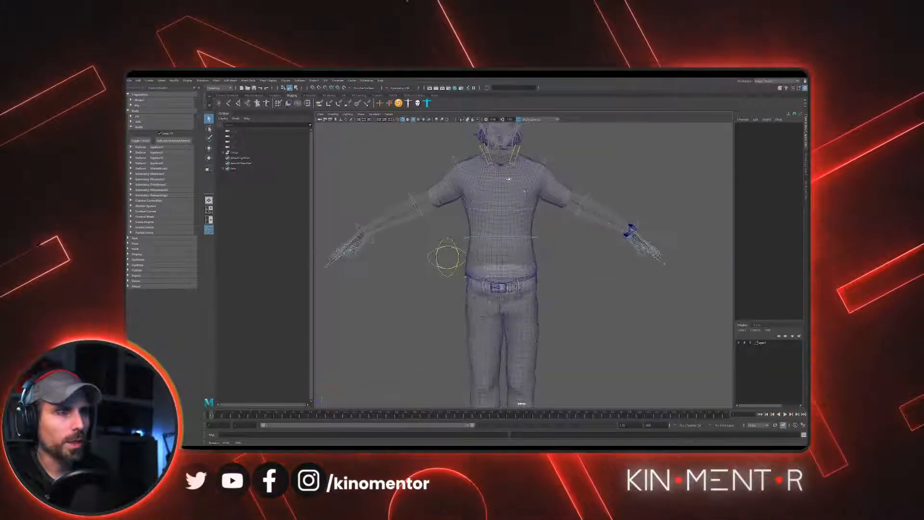
scroll(510, 193, "down", 2)
middle_click_drag(518, 305, 534, 239, "alt")
left_click_drag(534, 239, 562, 164, "alt")
left_click_drag(485, 197, 553, 144, "alt")
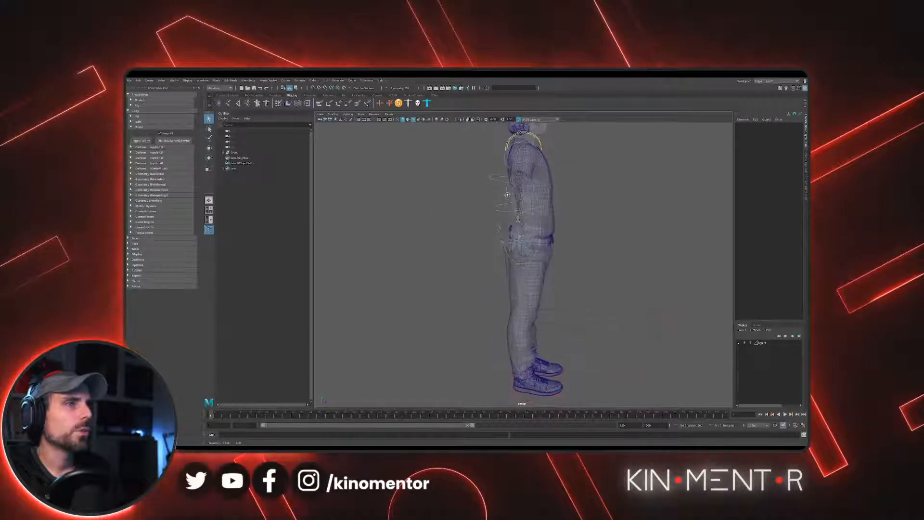
middle_click_drag(561, 127, 537, 163, "alt")
right_click_drag(537, 163, 585, 339, "alt")
middle_click_drag(464, 269, 516, 252, "alt")
left_click_drag(515, 252, 389, 152, "alt")
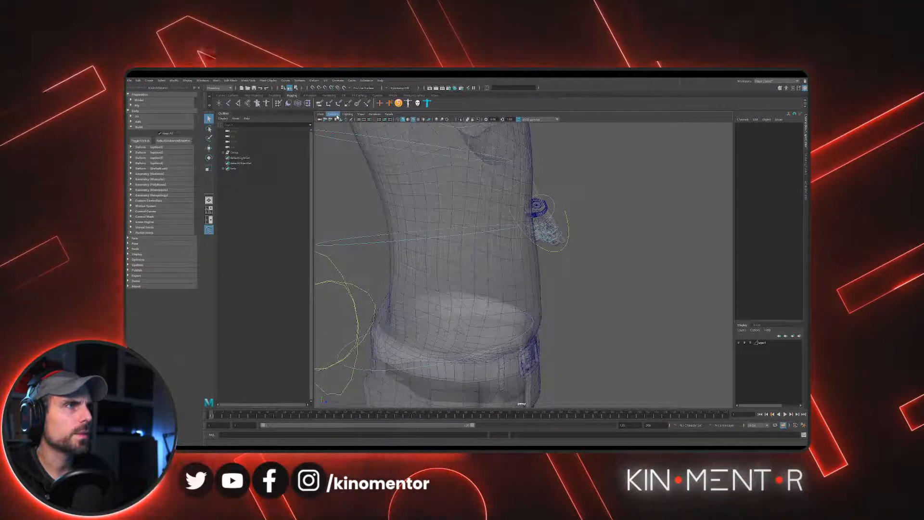
- Hide the polygon meshes to inspect the bare joints and controls of the rig, and show the meshes again
left_click(337, 115)
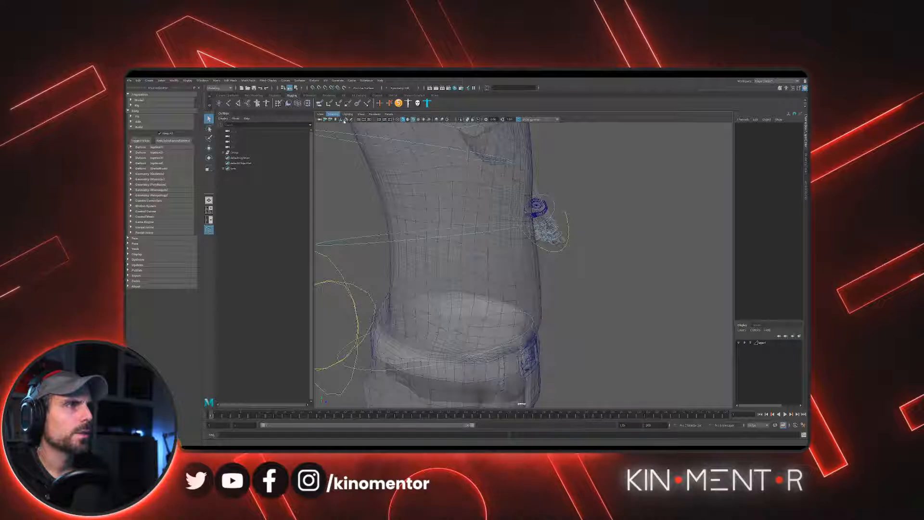
left_click(375, 170)
left_click_drag(441, 199, 470, 194, "alt")
right_click_drag(470, 194, 413, 190, "alt")
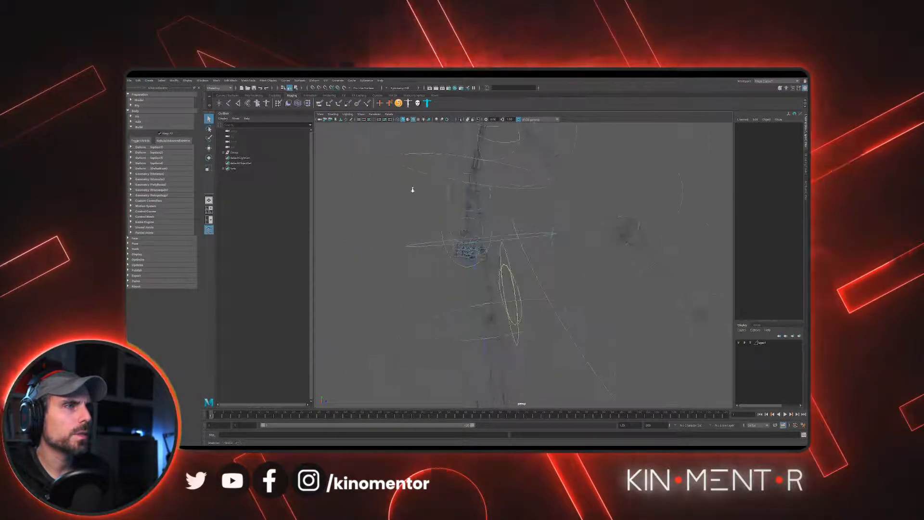
left_click_drag(413, 190, 432, 186, "alt")
left_click(378, 170)
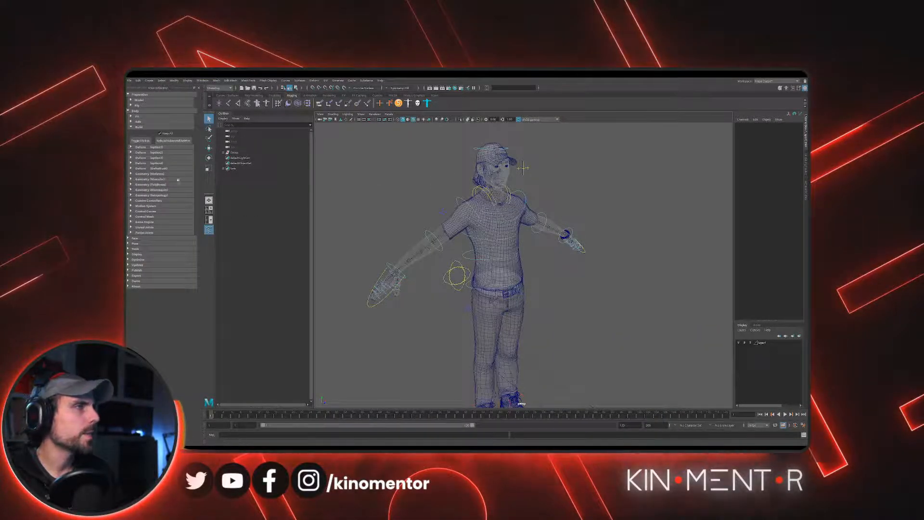
- Expand Deform options 2 and 3 and leave Deform option 1 collapsed
left_click(140, 147)
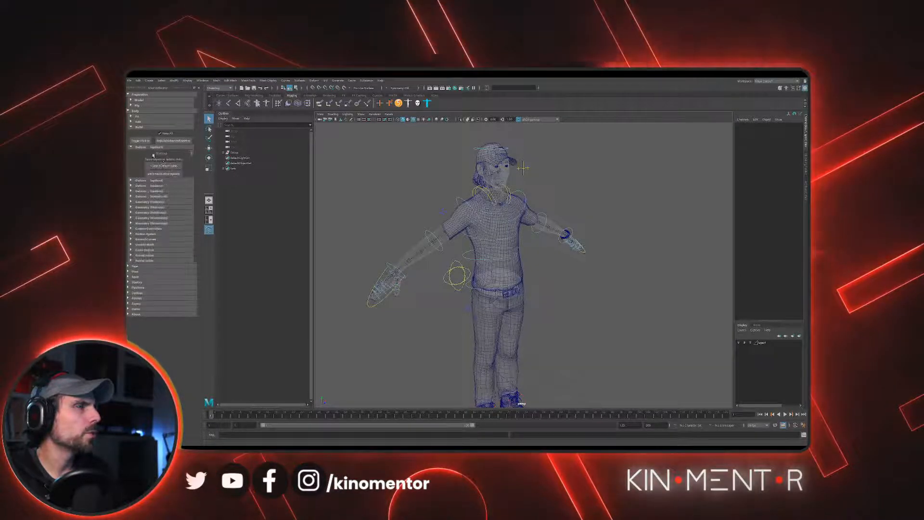
left_click(153, 181)
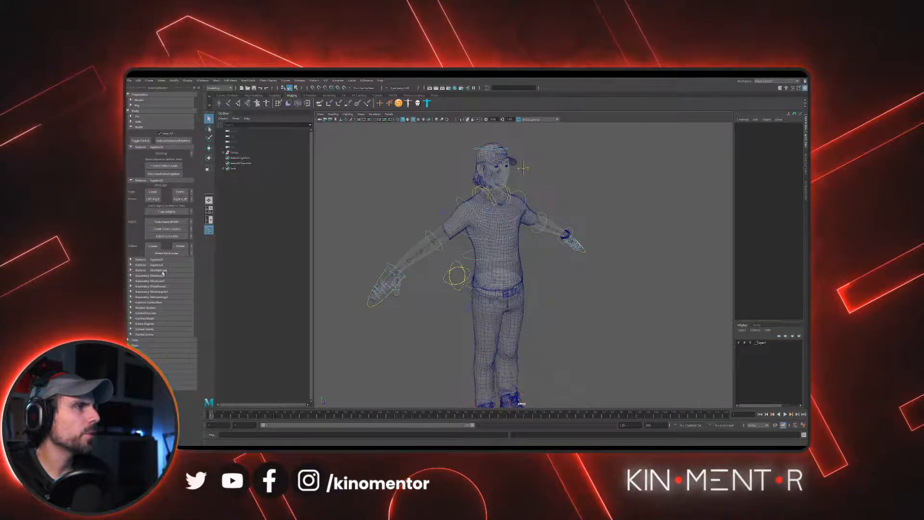
left_click(145, 259)
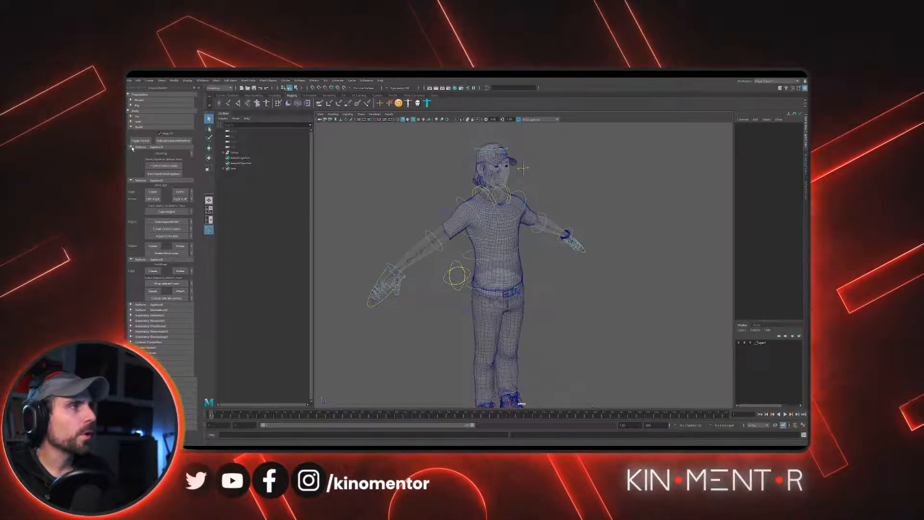
left_click(131, 146)
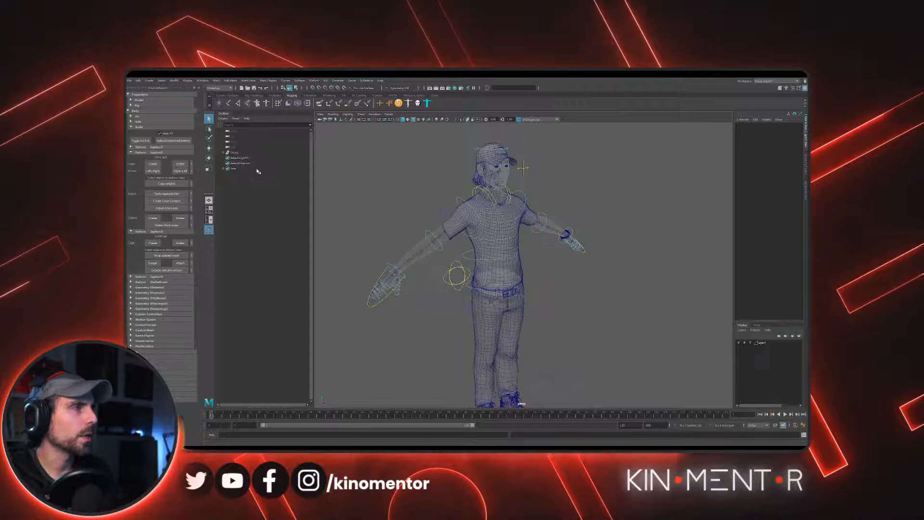
- Limit the viewport display to polygon meshes and change the character layer's display type so its meshes are selectable
left_click(368, 135)
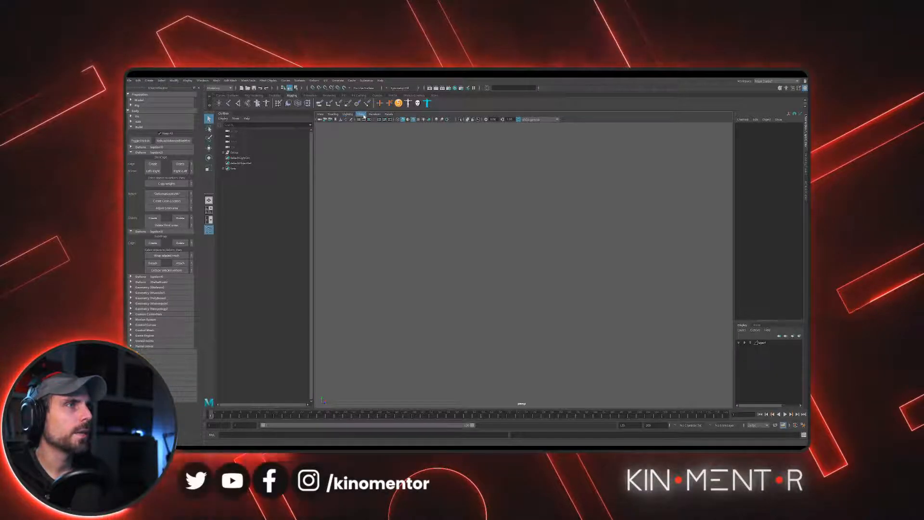
left_click(371, 177)
scroll(541, 218, "down", 3)
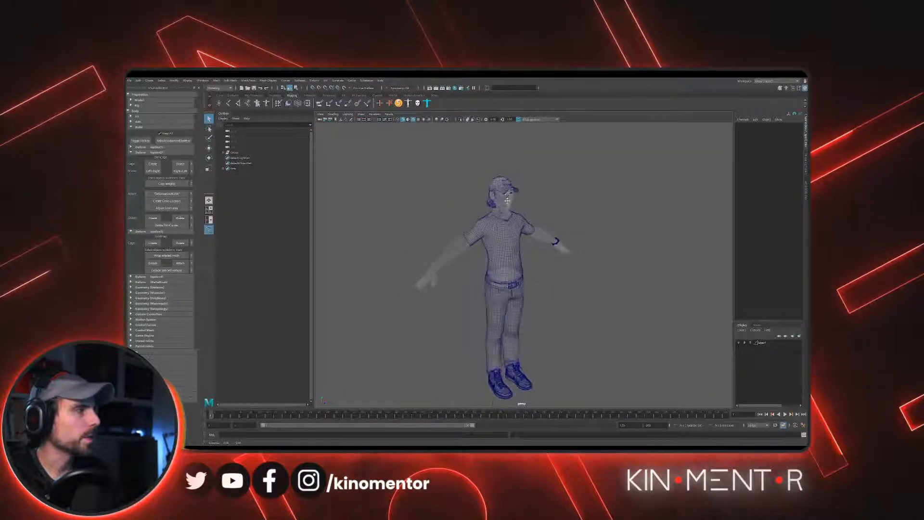
middle_click_drag(540, 217, 539, 196, "alt")
scroll(539, 196, "down", 2)
left_click_drag(460, 175, 608, 359)
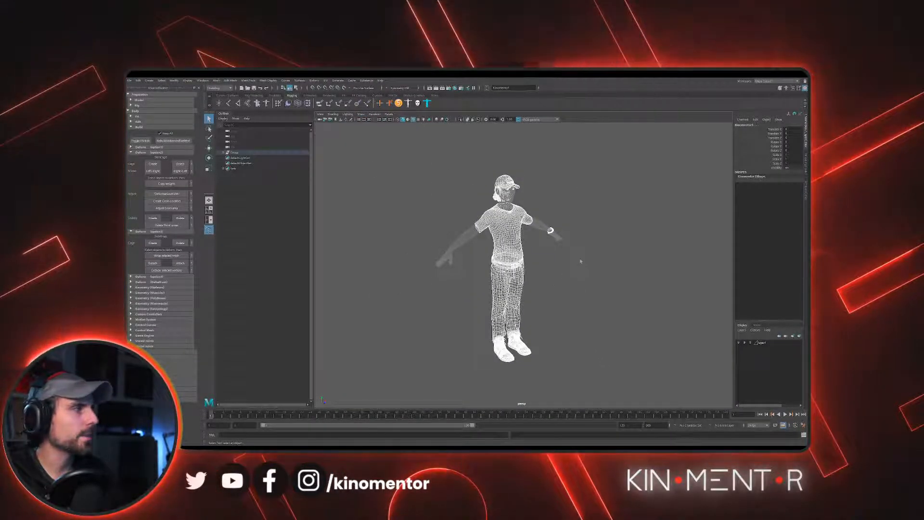
scroll(554, 283, "up", 4)
key("f")
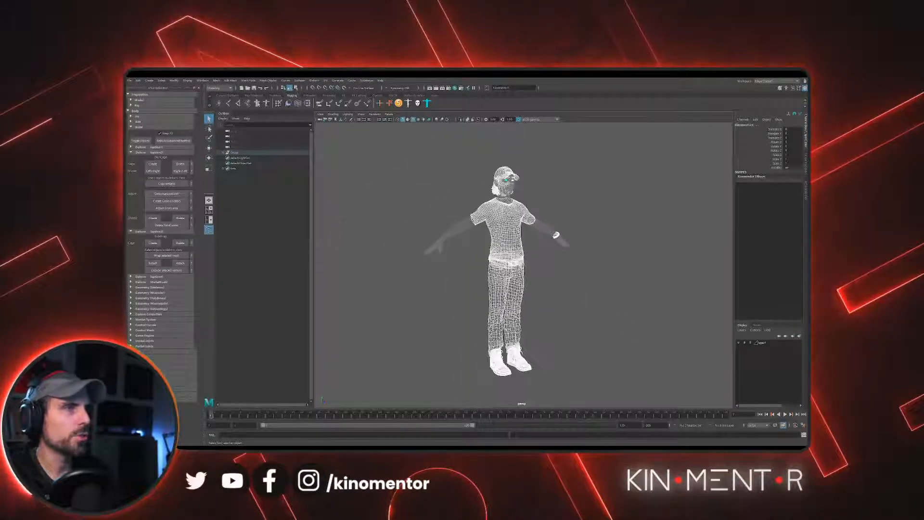
left_click(750, 343)
left_click(455, 177)
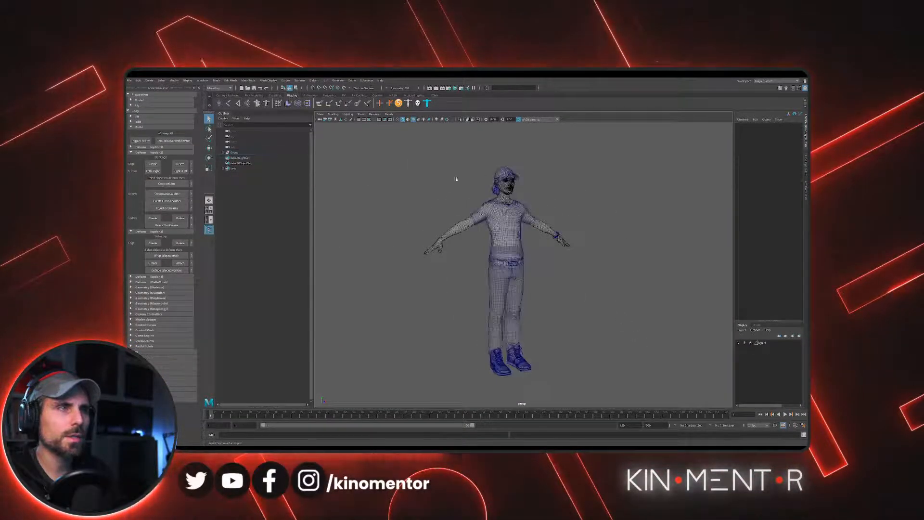
- Select all of the character's meshes in the viewport and create a SkinCage for them
left_click_drag(406, 149, 671, 423)
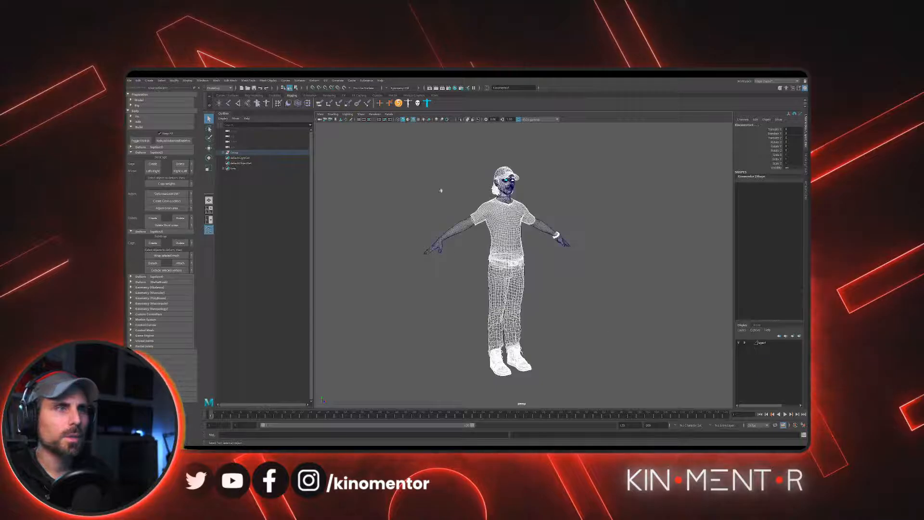
left_click(412, 152)
left_click_drag(406, 145, 622, 395)
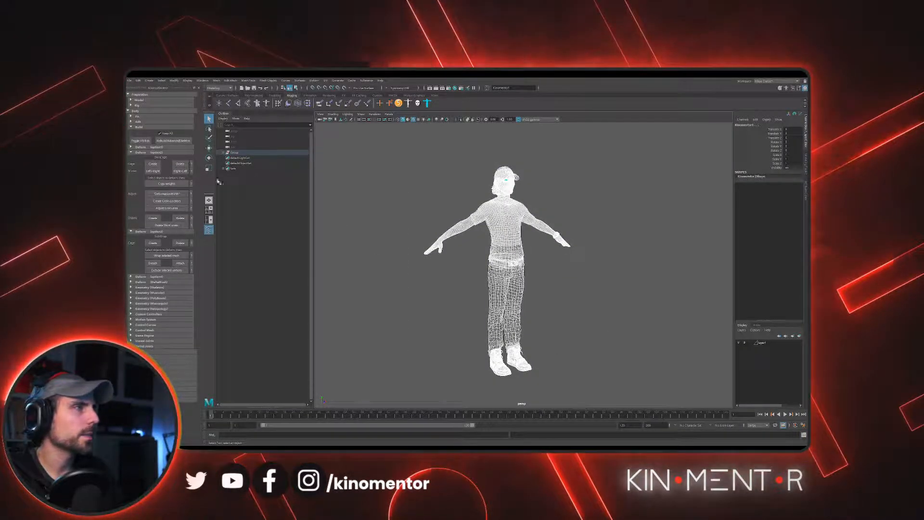
left_click(153, 165)
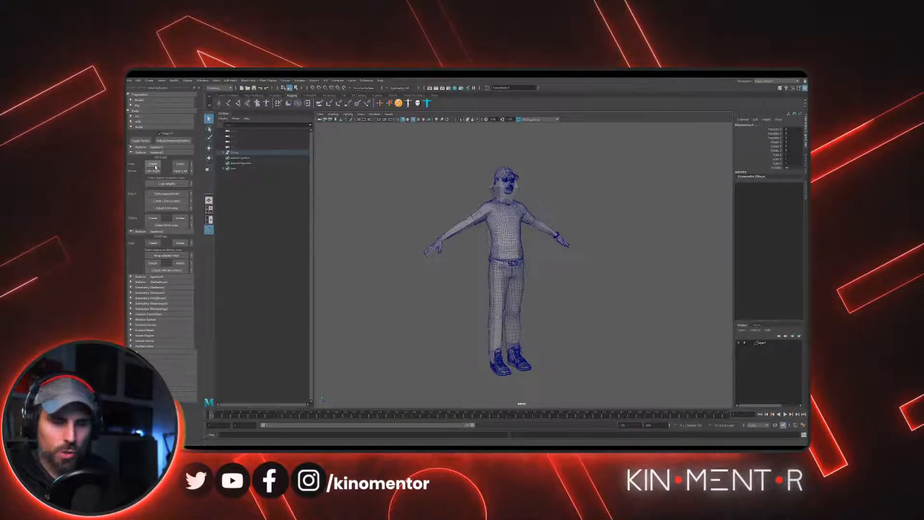
left_click(155, 167)
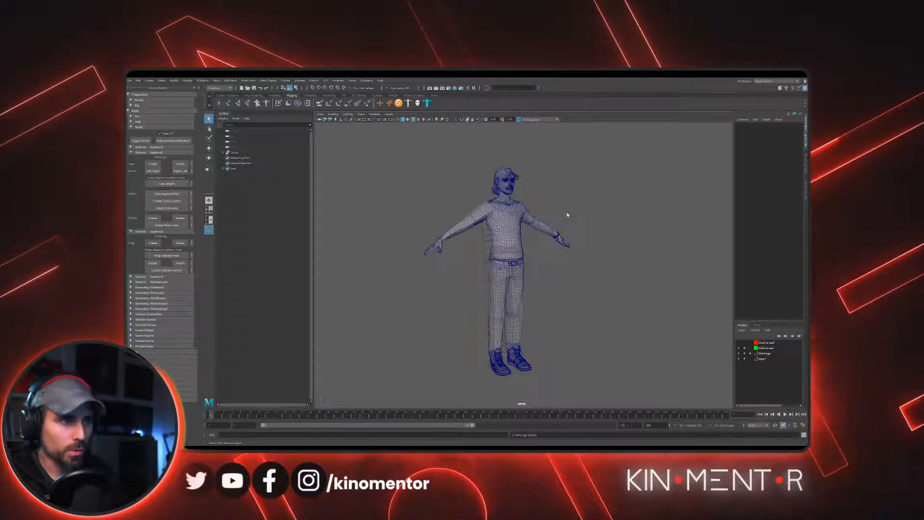
- Expand the Geometry group and its geo subgroup in the outliner and select all of the character's meshes
left_click_drag(567, 215, 545, 202, "alt")
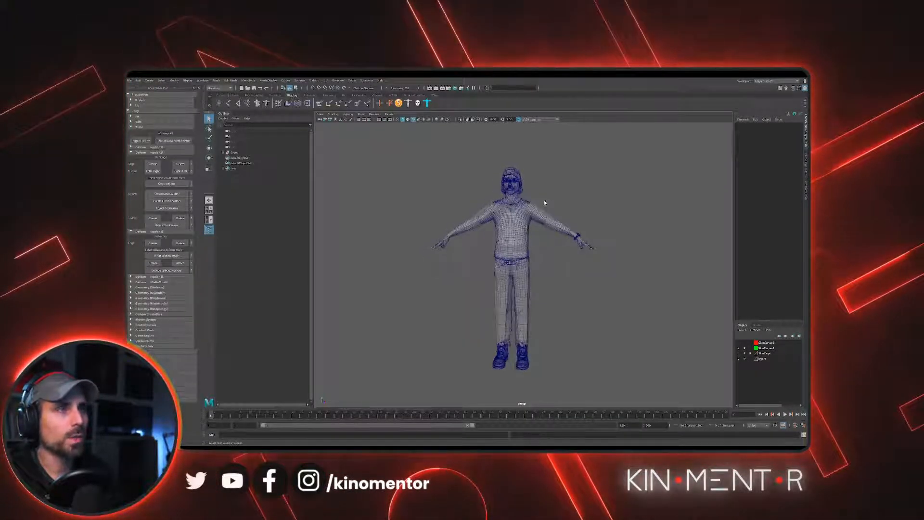
scroll(544, 202, "up", 3)
middle_click_drag(545, 203, 546, 269, "alt")
scroll(545, 270, "up", 4)
left_click_drag(547, 286, 583, 278, "alt")
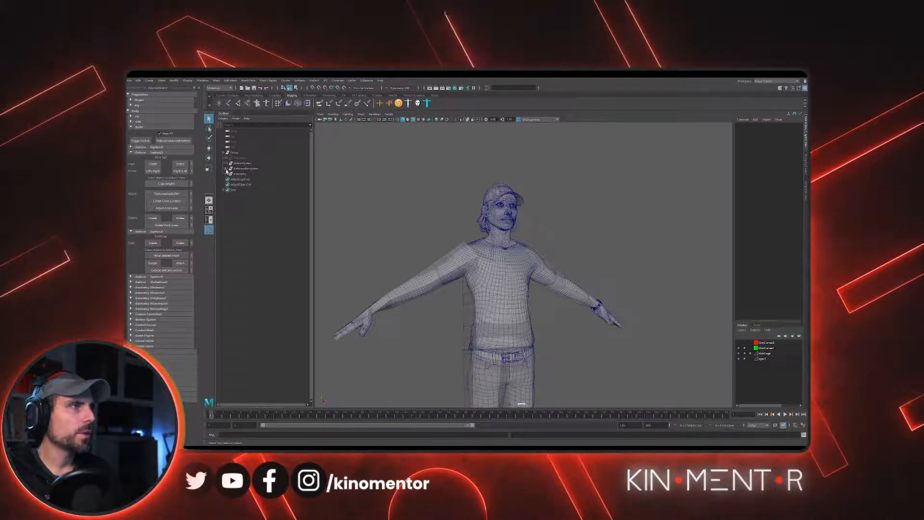
left_click(226, 174)
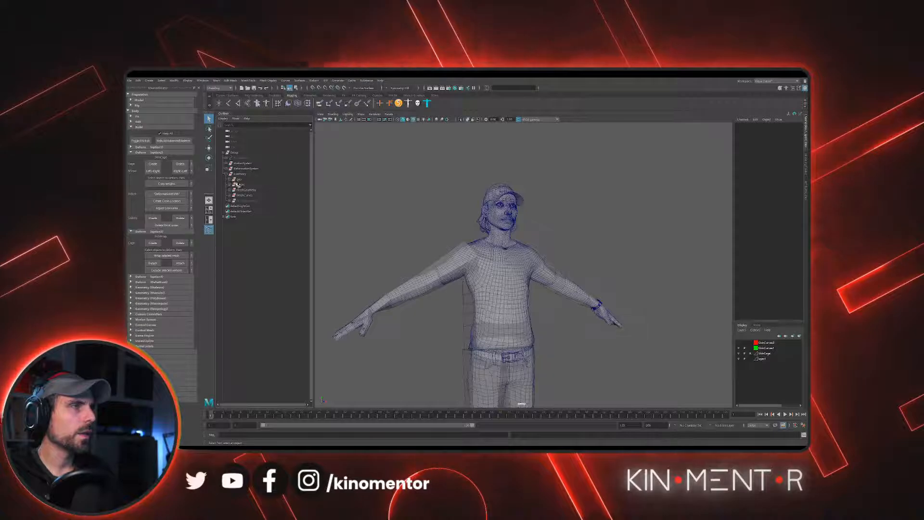
left_click(229, 178)
left_click(249, 190)
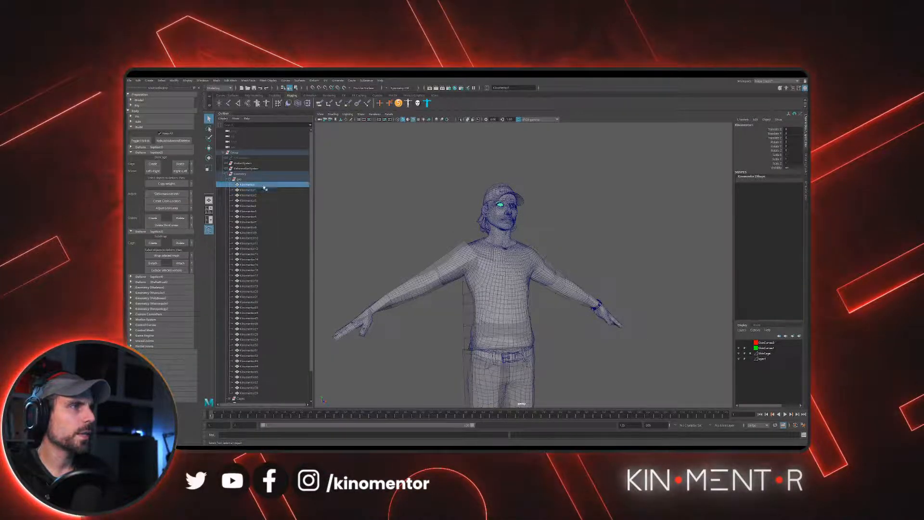
scroll(281, 337, "down", 2)
left_click(264, 361, "shift")
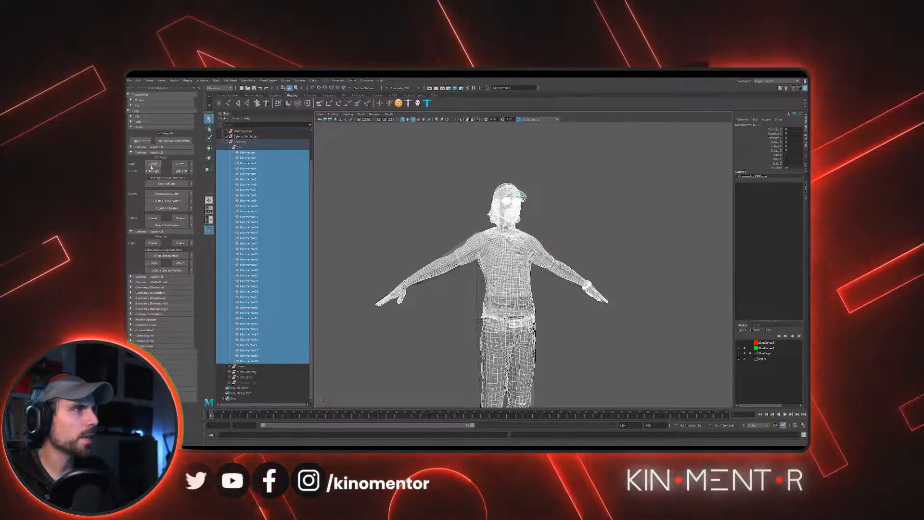
- Copy the SkinCage weights to the selected character meshes and hide the SkinCage layer
left_click(173, 186)
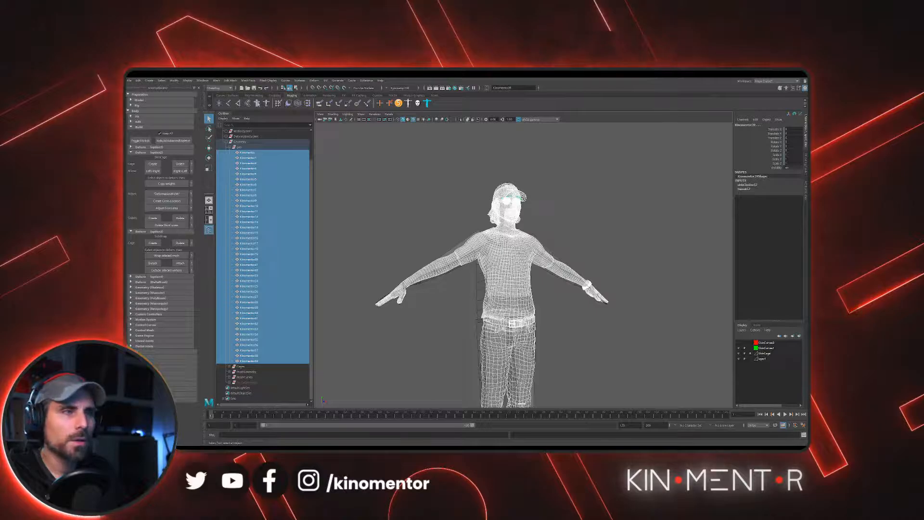
scroll(526, 198, "down", 3)
middle_click_drag(526, 197, 500, 179, "alt")
left_click_drag(511, 202, 523, 210, "alt")
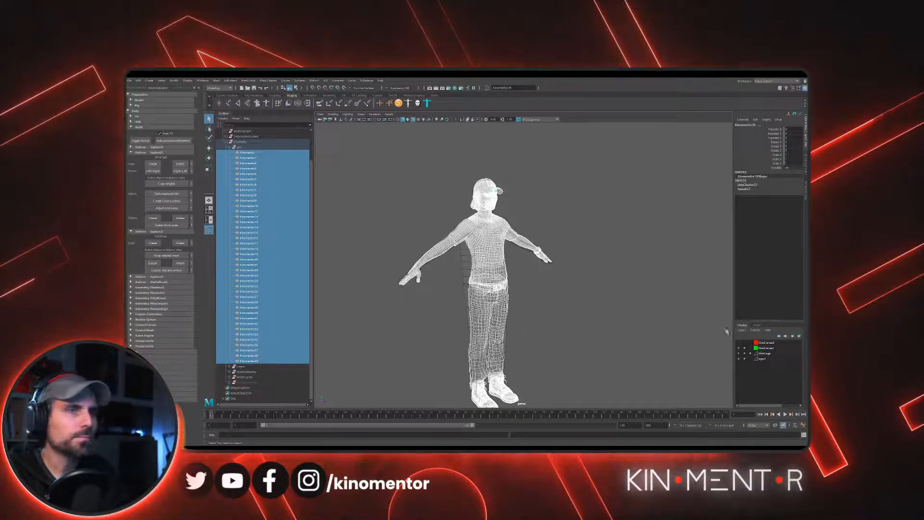
left_click(739, 354)
scroll(524, 215, "up", 4)
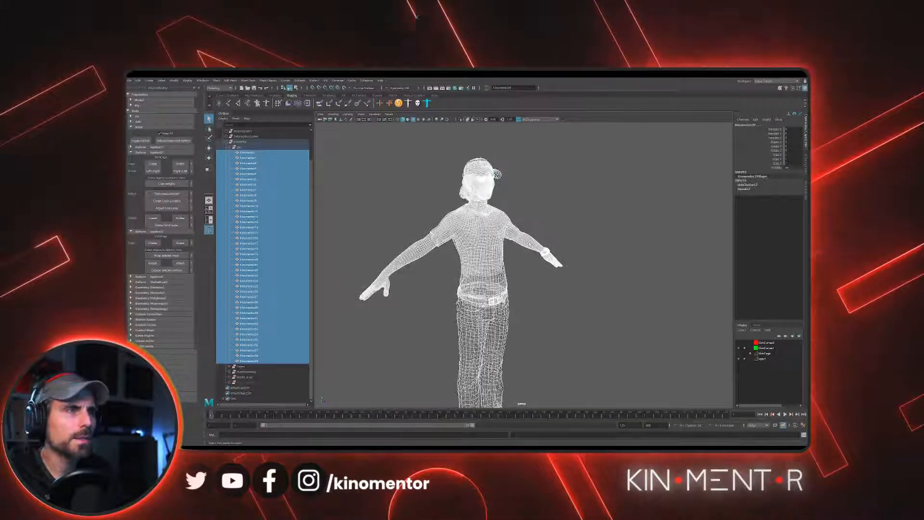
- Show the rig's control curves in the viewport and turn off the wireframe overlay on the shaded meshes
left_click(361, 114)
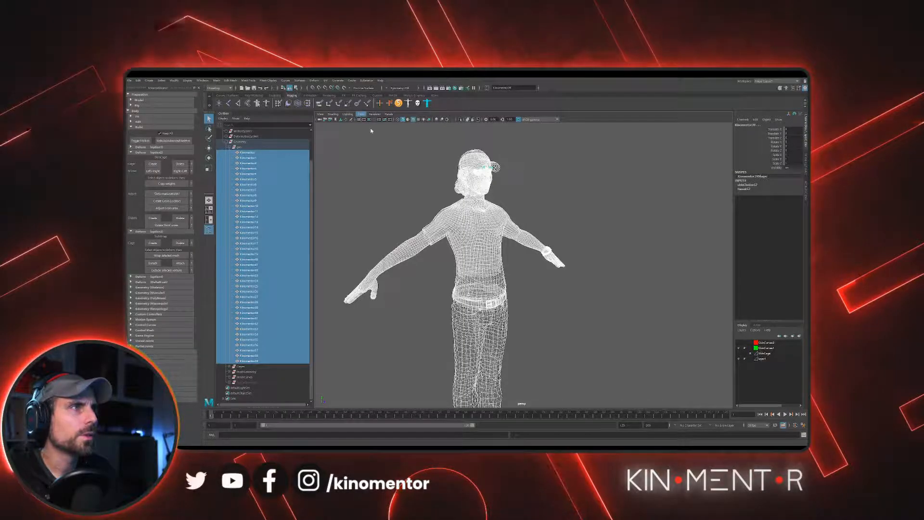
left_click(373, 146)
scroll(434, 180, "up", 1)
left_click(400, 149)
left_click_drag(400, 150, 346, 148, "alt")
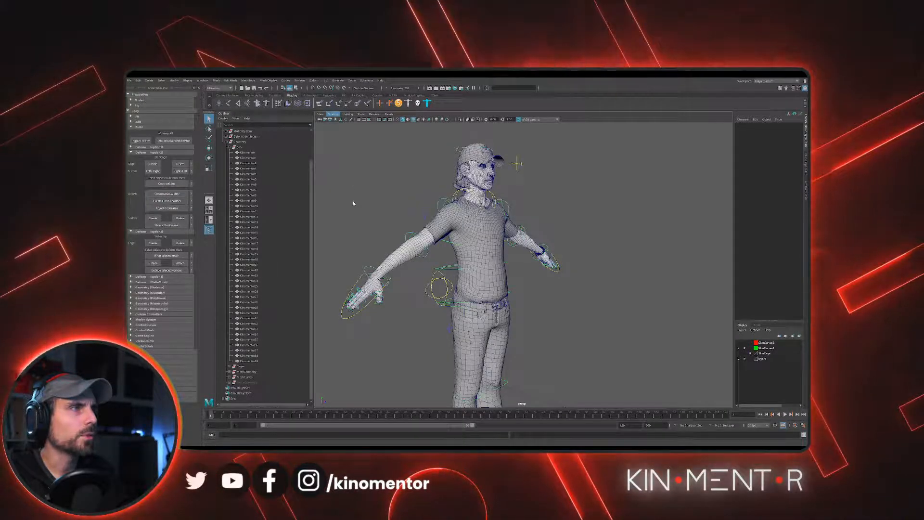
left_click(344, 162)
left_click_drag(583, 198, 552, 195, "alt")
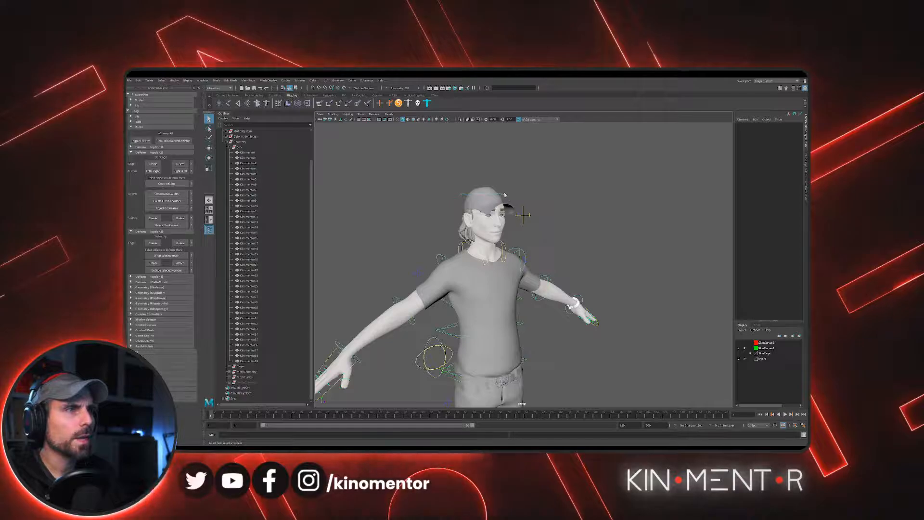
- Rotate the character's hip control in several directions to test how the skinned meshes deform
middle_click_drag(506, 363, 540, 249, "alt")
left_click_drag(540, 248, 585, 273, "alt")
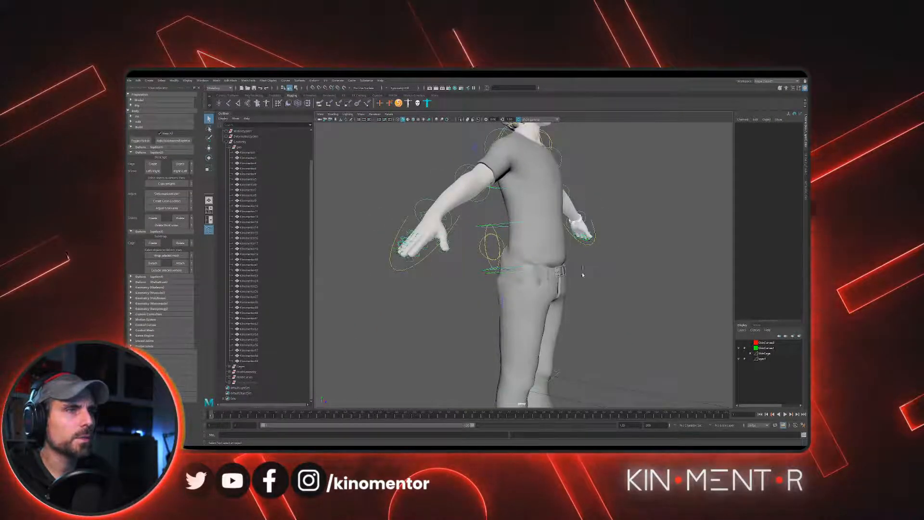
left_click(582, 268)
key("e")
scroll(553, 259, "down", 2)
left_click_drag(543, 251, 555, 282)
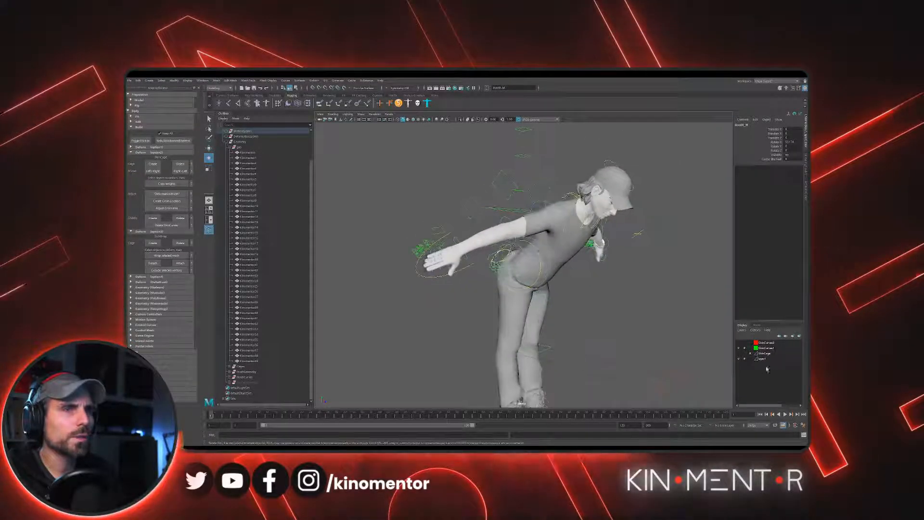
left_click_drag(608, 262, 564, 261, "alt")
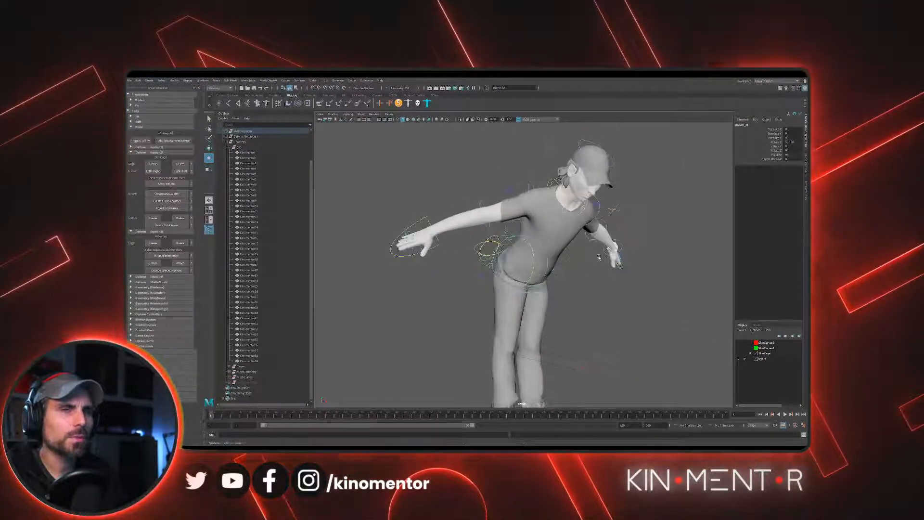
middle_click_drag(563, 261, 565, 288, "alt")
left_click_drag(535, 284, 503, 253)
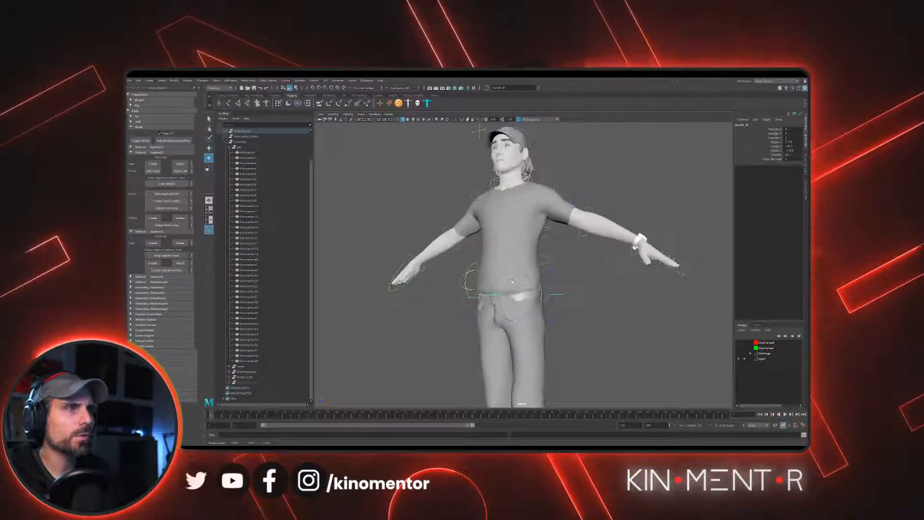
left_click_drag(511, 293, 521, 275)
- Undo the test rotations of the hip control
key("ctrl+z")
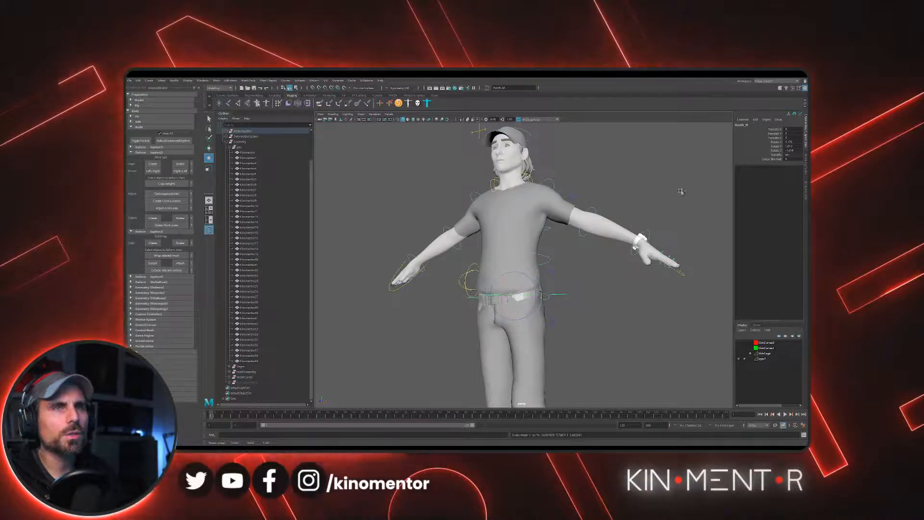
key("ctrl+z")
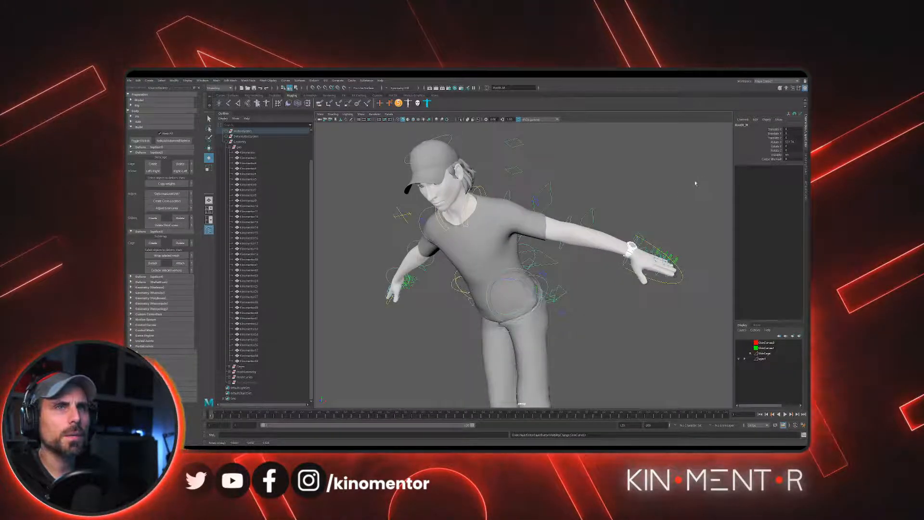
key("ctrl+z")
- Rotate the shoulder controls to raise both of the character's arms as a skinning test
left_click_drag(512, 211, 524, 233, "alt")
scroll(539, 222, "up", 1)
left_click(552, 223)
left_click(549, 226)
left_click(487, 232)
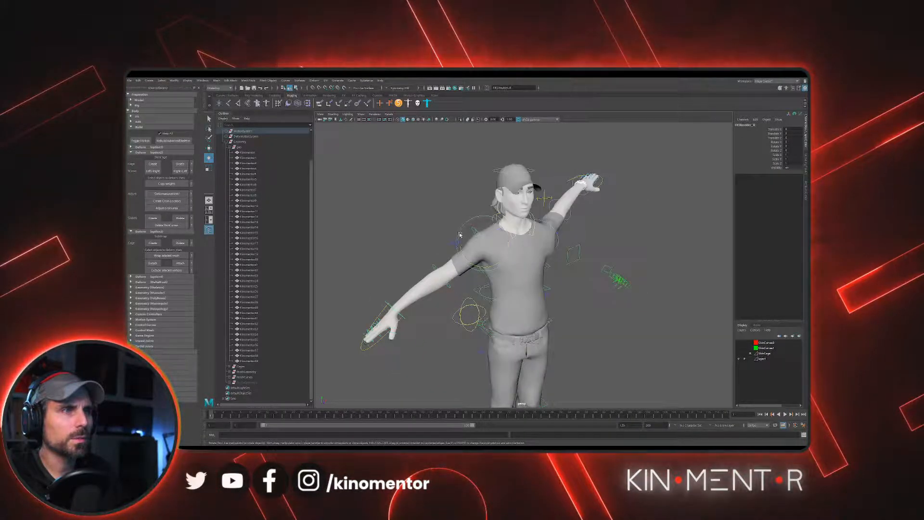
left_click_drag(461, 233, 508, 219)
left_click_drag(607, 207, 593, 185, "alt")
- Select the shirt mesh and examine its deformation around the armpit from several angles
key("w")
right_click_drag(580, 226, 596, 264, "alt")
left_click(553, 255)
left_click_drag(592, 248, 541, 235, "alt")
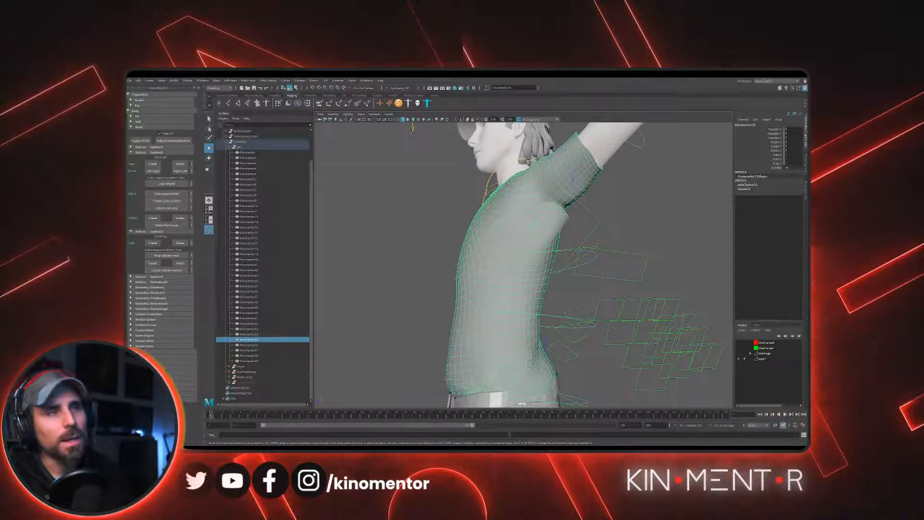
left_click_drag(424, 231, 465, 218, "alt")
scroll(500, 218, "down", 4)
- Reset the rotations of both shoulder controls to 0 so the arms return to their default pose
left_click(544, 207)
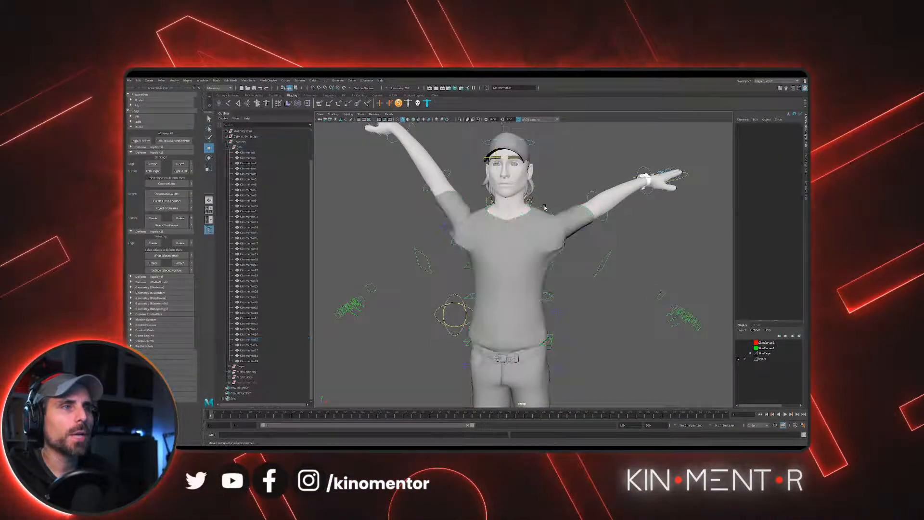
left_click(545, 208)
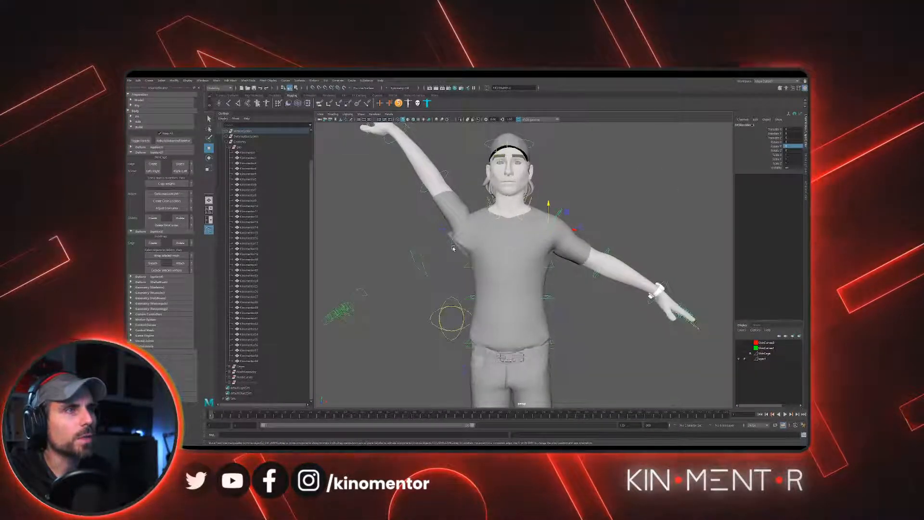
left_click(481, 242)
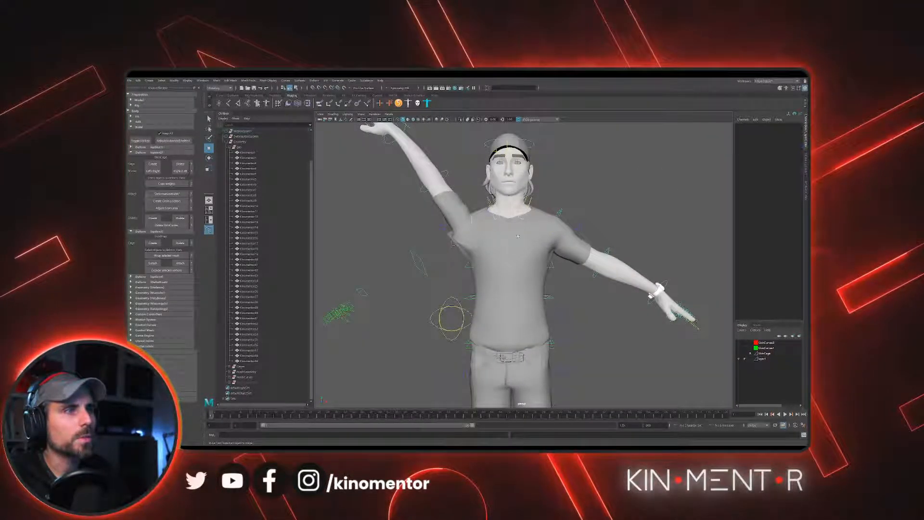
left_click(452, 245)
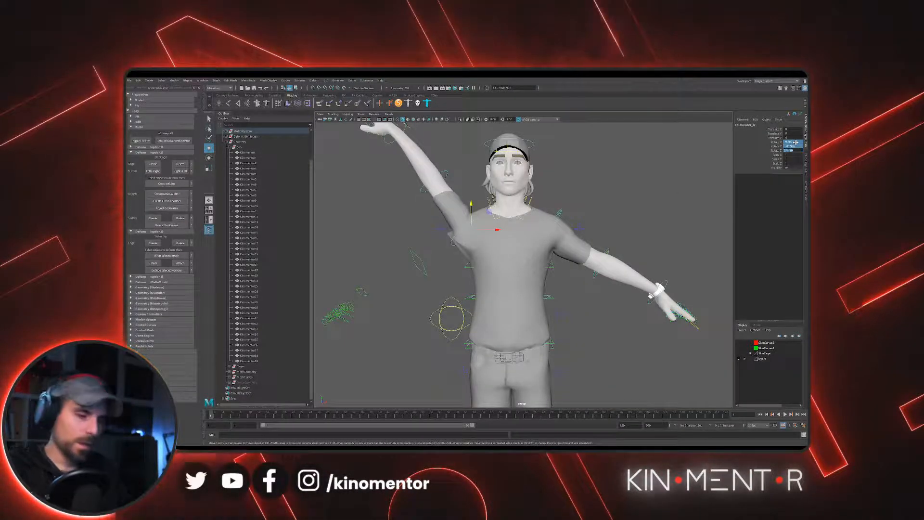
type("0")
key("Return")
left_click_drag(514, 198, 607, 283, "alt")
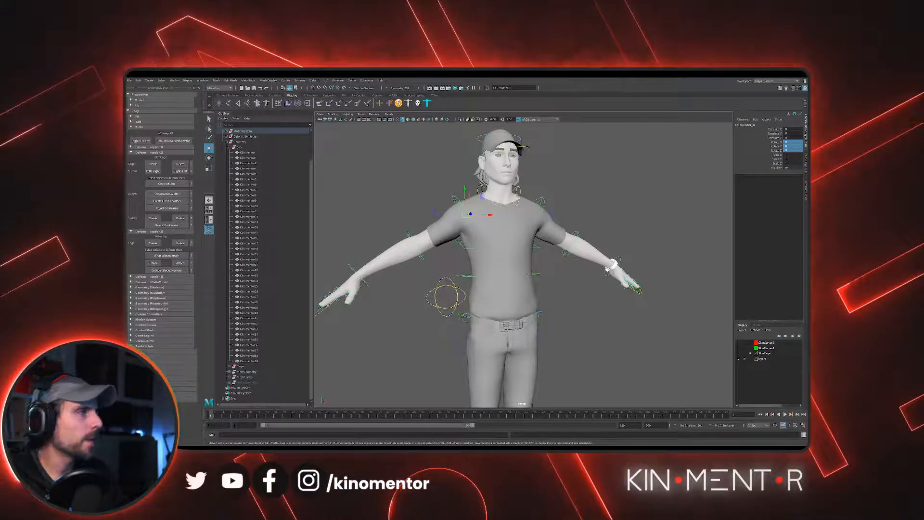
- Collapse Deform options 2 and 3 and the Build section, and expand the Tools section
left_click(132, 153)
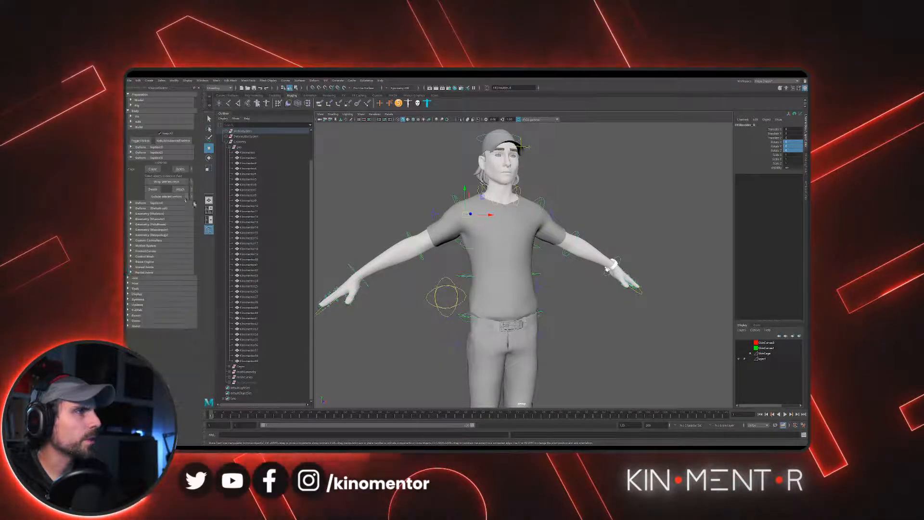
left_click(131, 158)
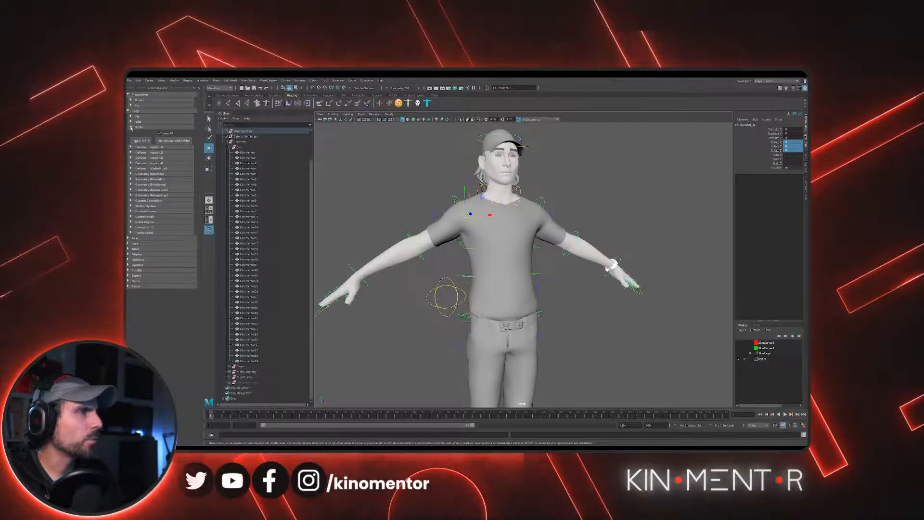
left_click(131, 128)
left_click_drag(402, 211, 499, 216, "alt")
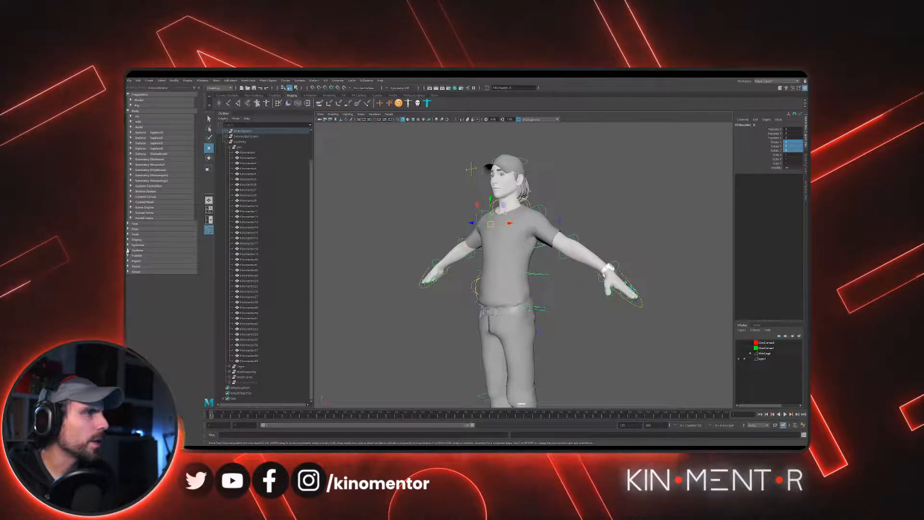
left_click(128, 235)
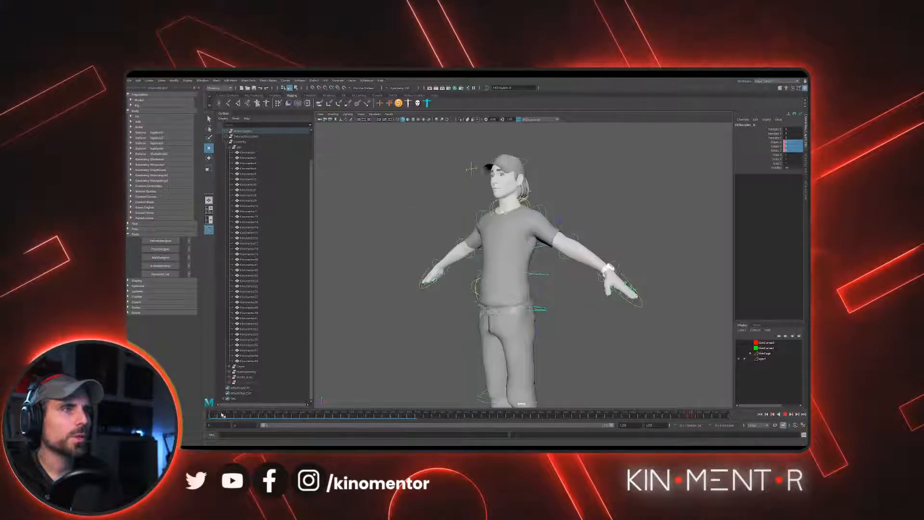
- Scrub through the rig's test animation and examine the hip, torso and head deformation from several angles
key("alt+v")
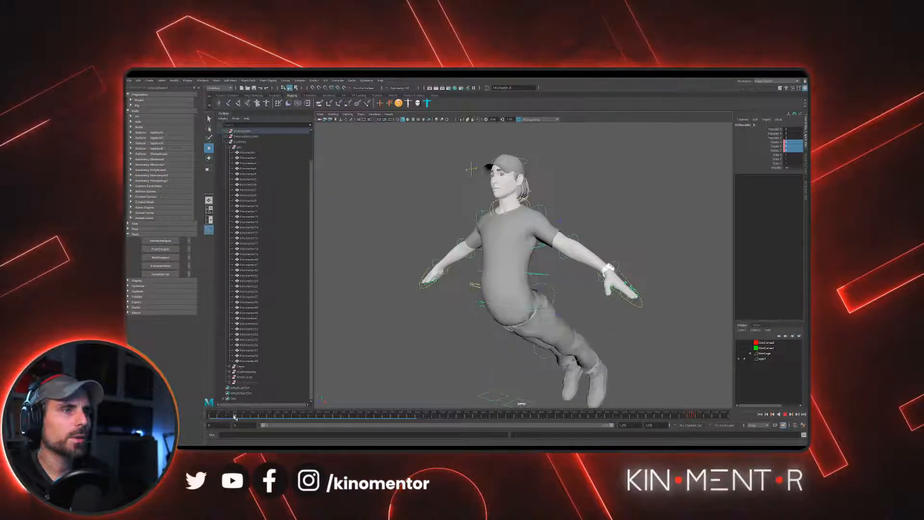
scroll(445, 341, "down", 2)
left_click_drag(468, 334, 420, 336, "alt")
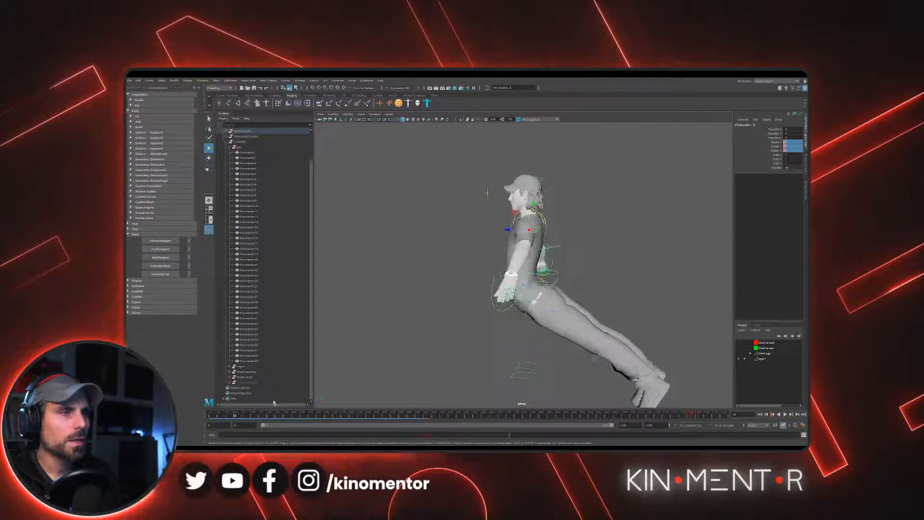
left_click(239, 416)
left_click_drag(239, 416, 256, 418)
left_click_drag(428, 332, 463, 328, "alt")
scroll(475, 330, "up", 2)
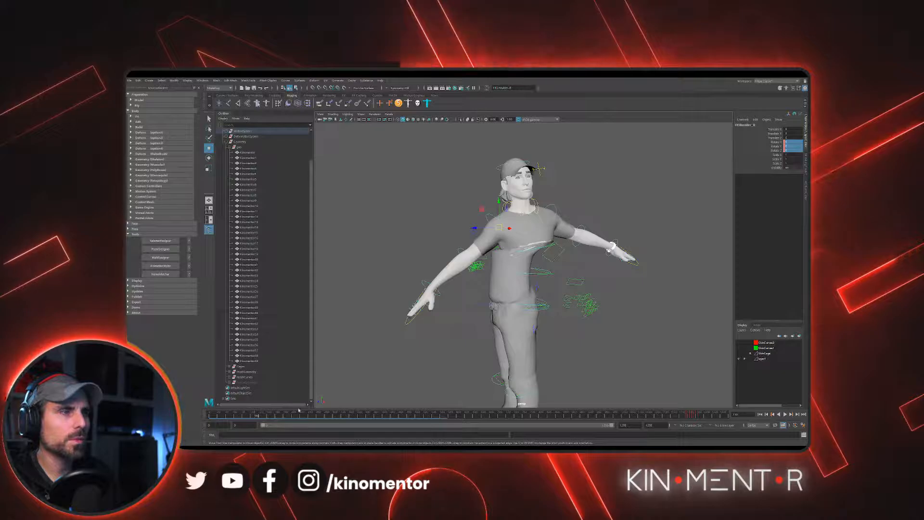
left_click_drag(324, 417, 405, 417)
left_click_drag(472, 334, 520, 332, "alt")
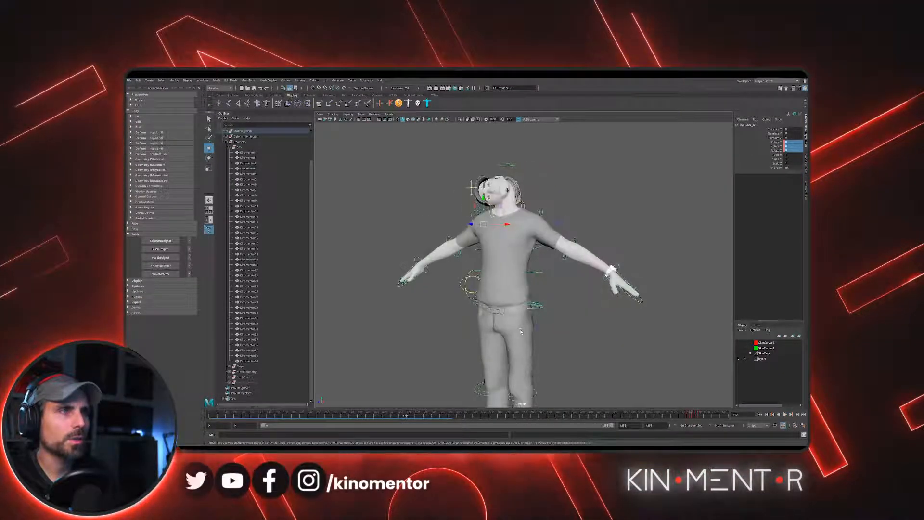
- Scrub to the arm poses near the end of the test animation and examine the shoulder and armpit deformation up close
left_click_drag(381, 416, 711, 415)
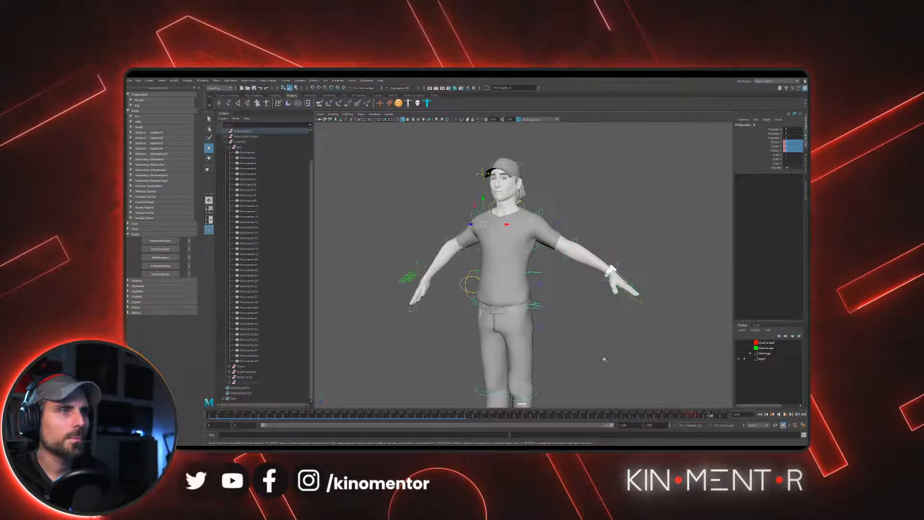
left_click_drag(605, 359, 640, 346, "alt")
middle_click_drag(639, 346, 698, 356, "alt")
left_click_drag(710, 416, 625, 373)
right_click_drag(519, 241, 560, 202, "alt")
middle_click_drag(561, 202, 537, 330, "alt")
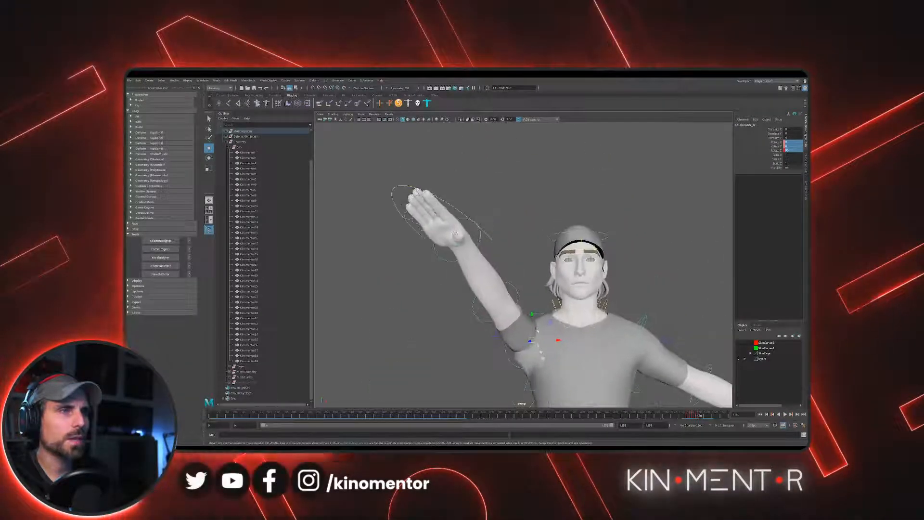
left_click_drag(537, 330, 570, 375, "alt")
left_click_drag(696, 416, 701, 416)
right_click_drag(578, 312, 531, 303, "alt")
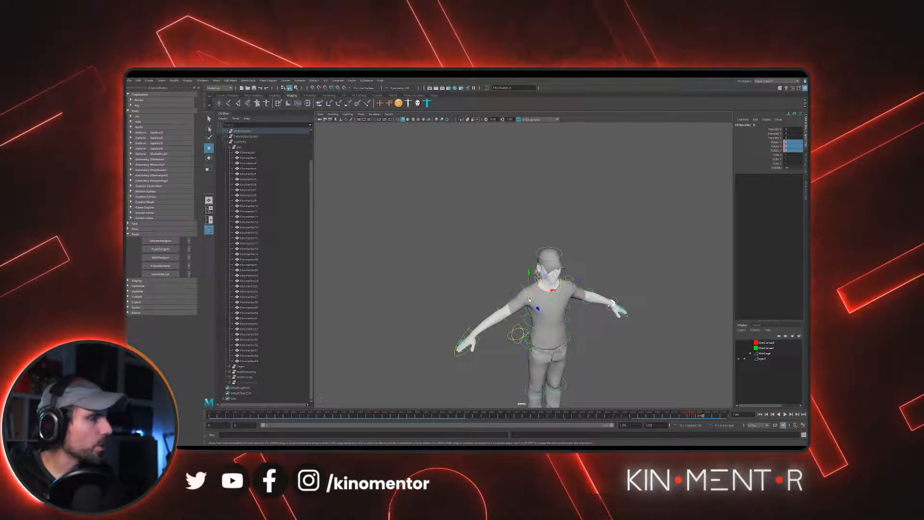
- Orbit around the whole character and scrub back through the timeline to check the pose
right_click_drag(473, 219, 570, 288, "alt")
left_click_drag(537, 277, 519, 254, "alt")
right_click_drag(519, 255, 540, 262, "alt")
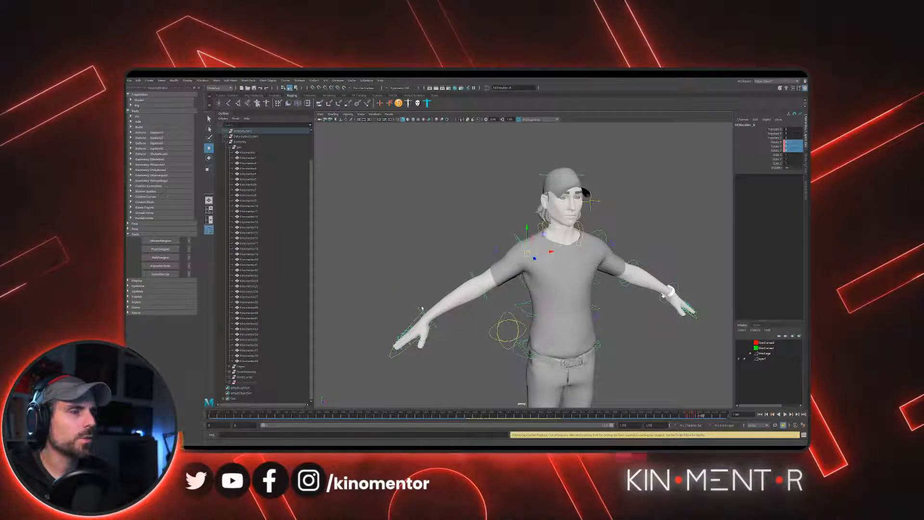
scroll(417, 371, "down", 3)
scroll(385, 403, "up", 2)
left_click_drag(541, 415, 458, 416)
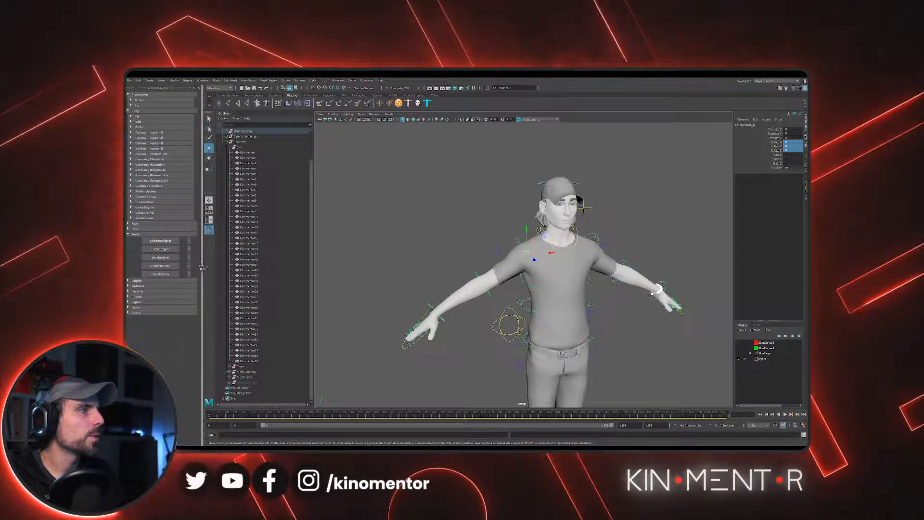
- Deselect the shoulder control, scrub the walk cycle and examine the walking character from the side
left_click(341, 281)
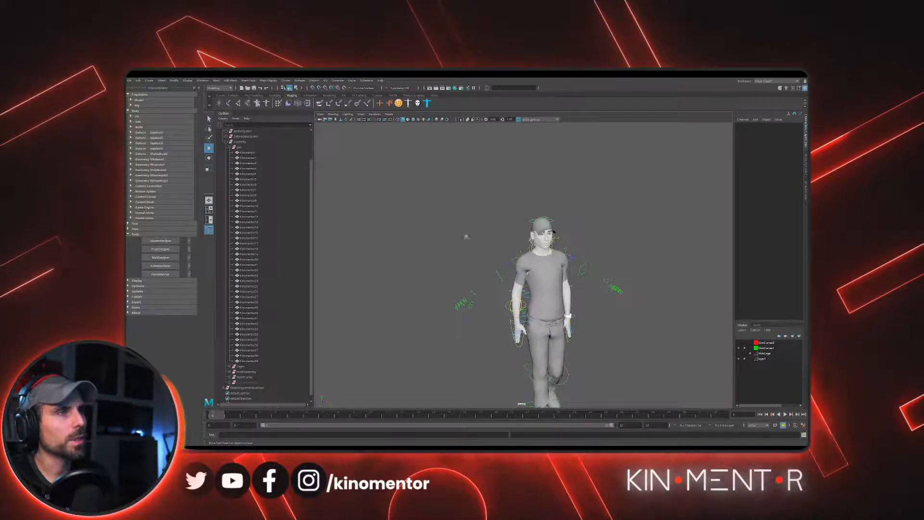
left_click_drag(270, 416, 292, 410)
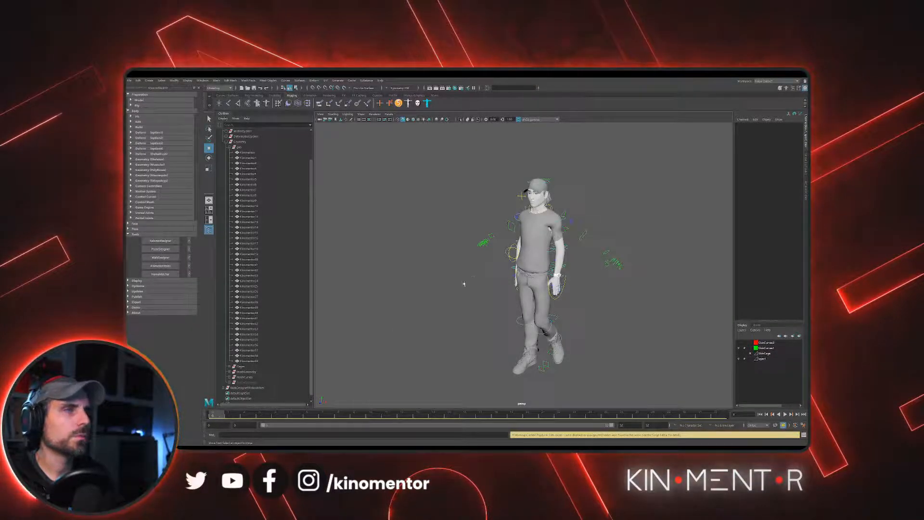
left_click_drag(484, 261, 485, 262, "alt")
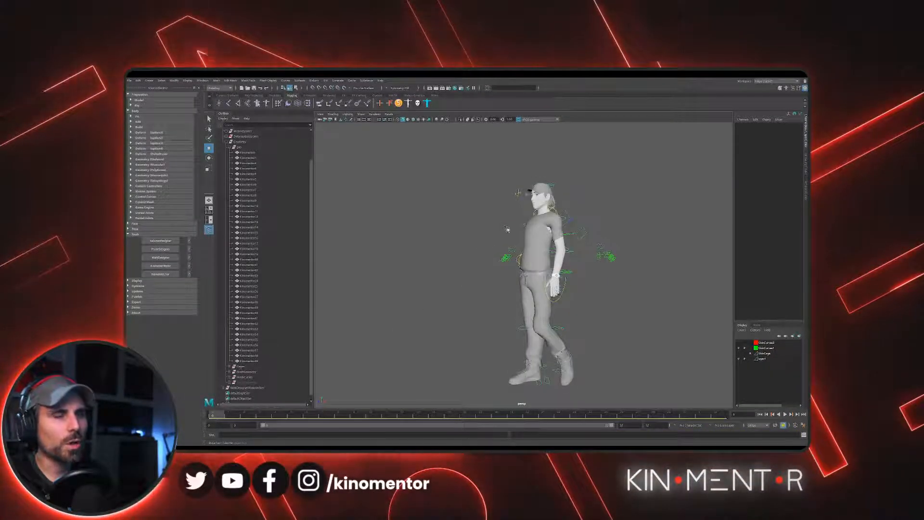
- Play the walk cycle and examine the walking character from the side, back and front
scroll(507, 229, "up", 3)
left_click_drag(507, 229, 459, 257, "alt")
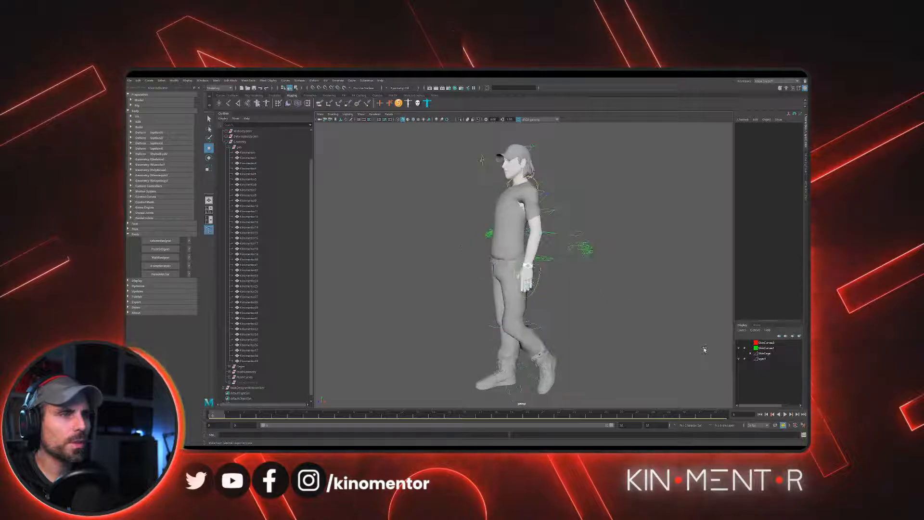
left_click(785, 414)
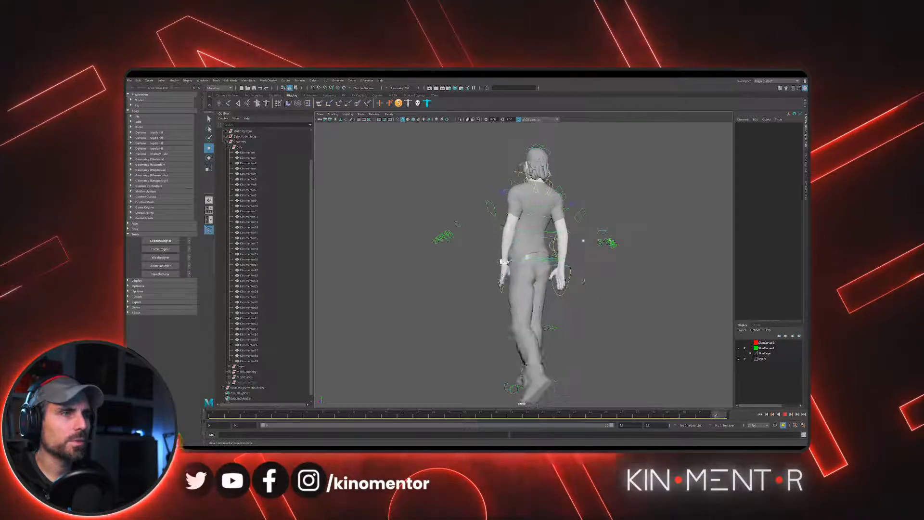
scroll(621, 284, "up", 4)
left_click_drag(586, 282, 603, 254, "alt")
scroll(560, 246, "down", 3)
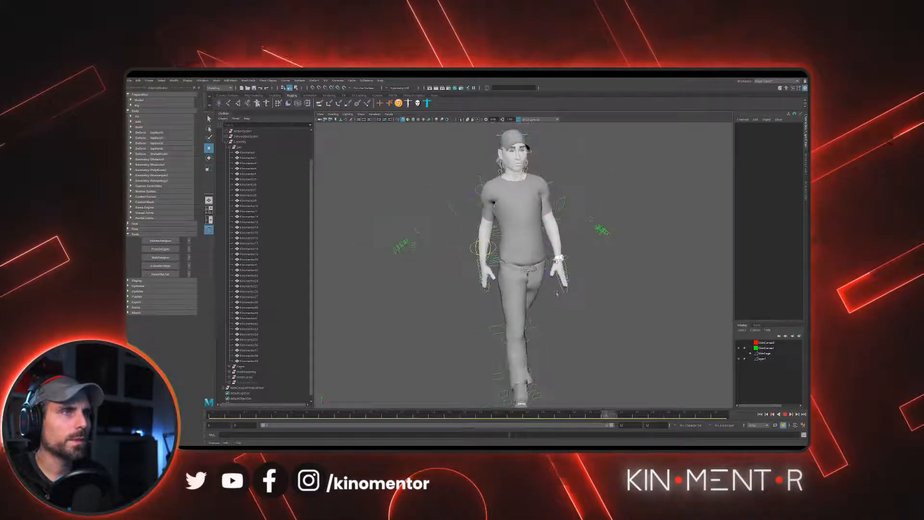
middle_click_drag(558, 243, 557, 294, "alt")
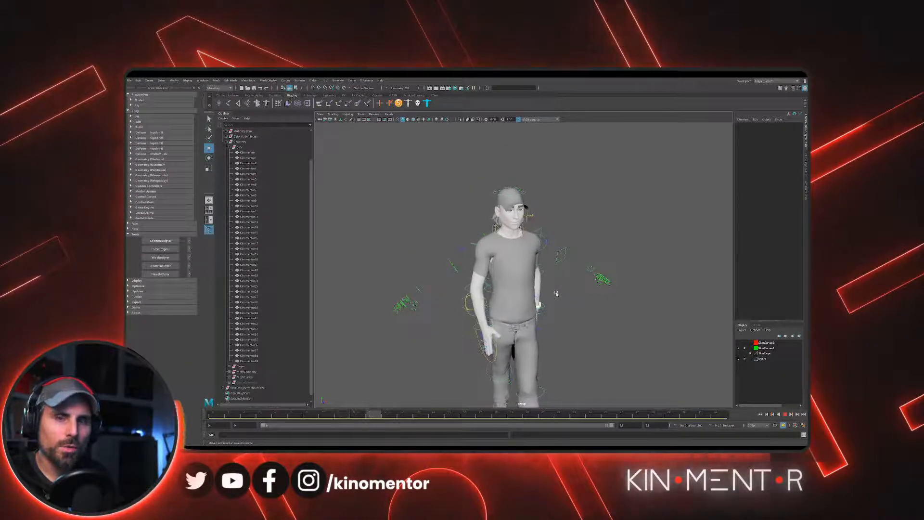
- Examine the shoulder, armpit and neck deformation up close during walk cycle playback, and stop the playback
scroll(586, 217, "up", 5)
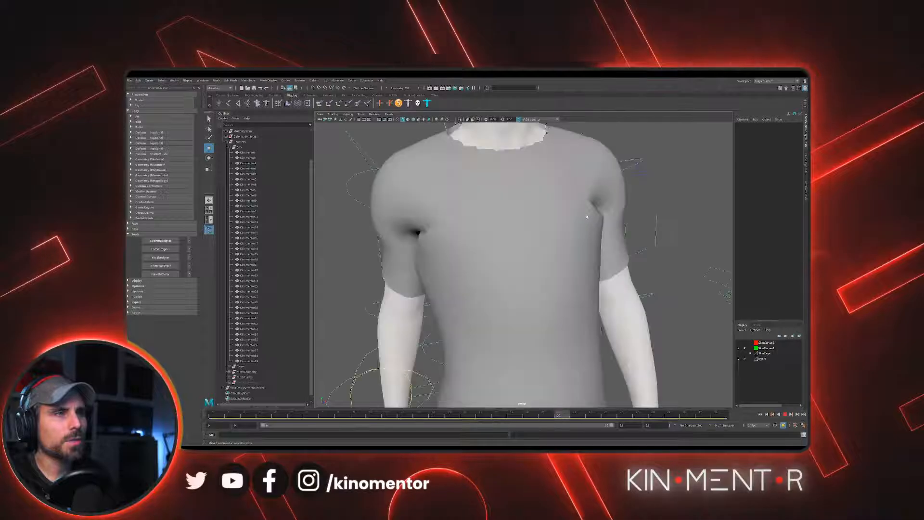
middle_click_drag(587, 217, 605, 279, "alt")
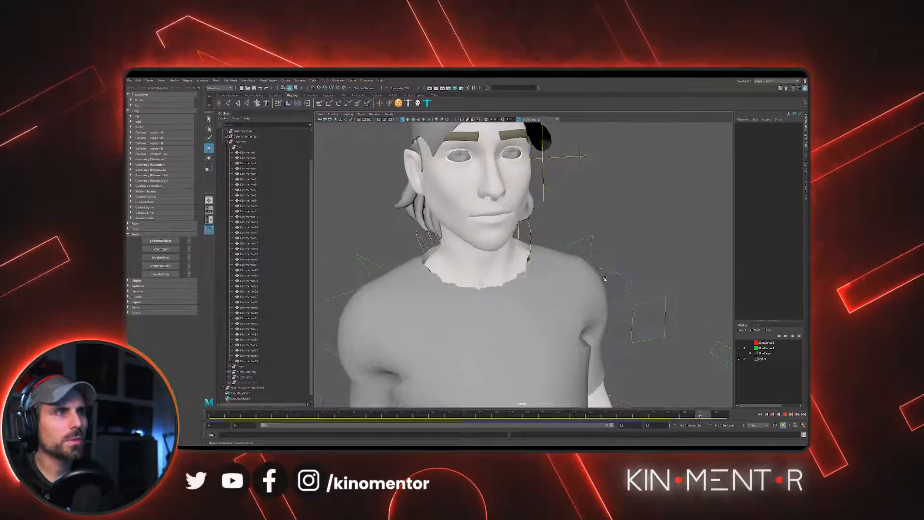
left_click_drag(604, 279, 482, 249, "alt")
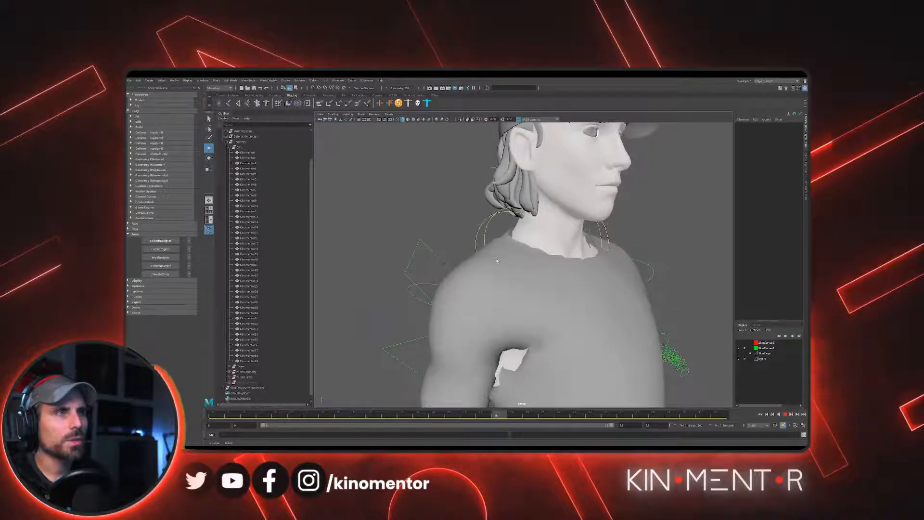
scroll(497, 261, "down", 5)
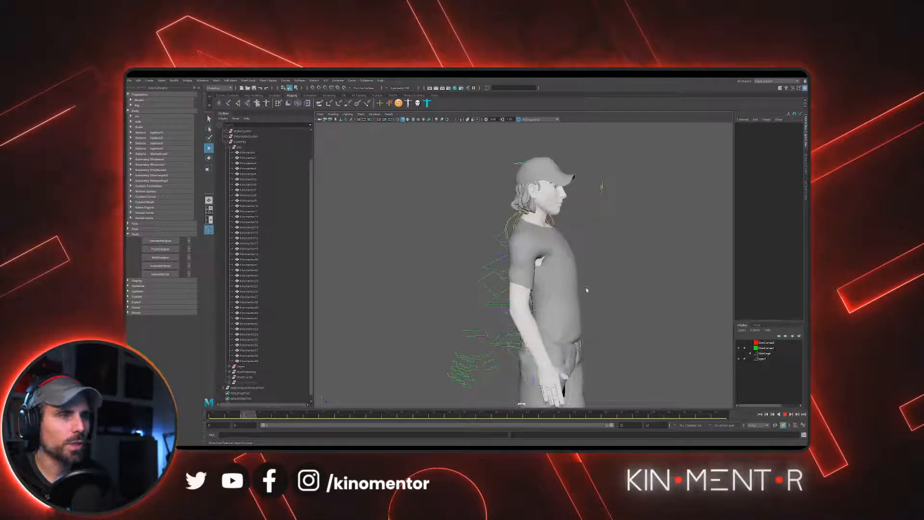
left_click_drag(587, 289, 696, 333, "alt")
left_click(785, 414)
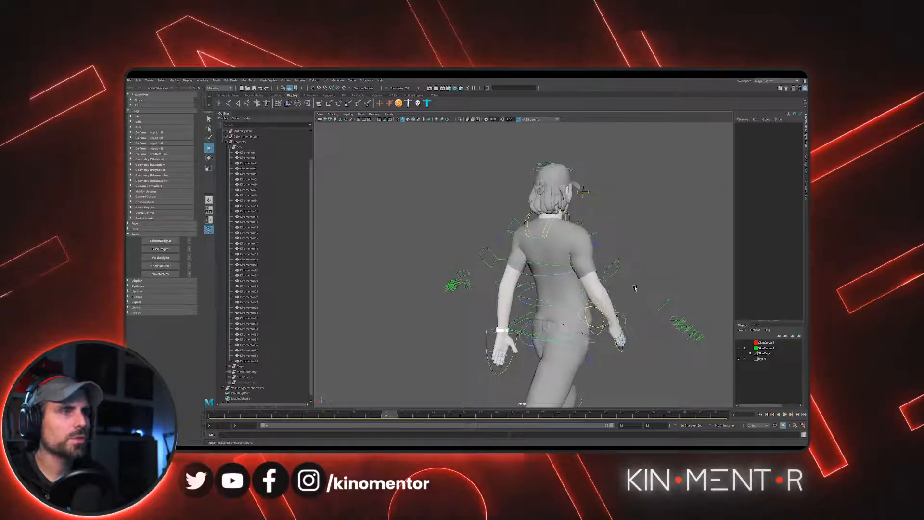
- Undo the walk cycle to put the character back in its A-pose
left_click_drag(648, 286, 605, 273, "alt")
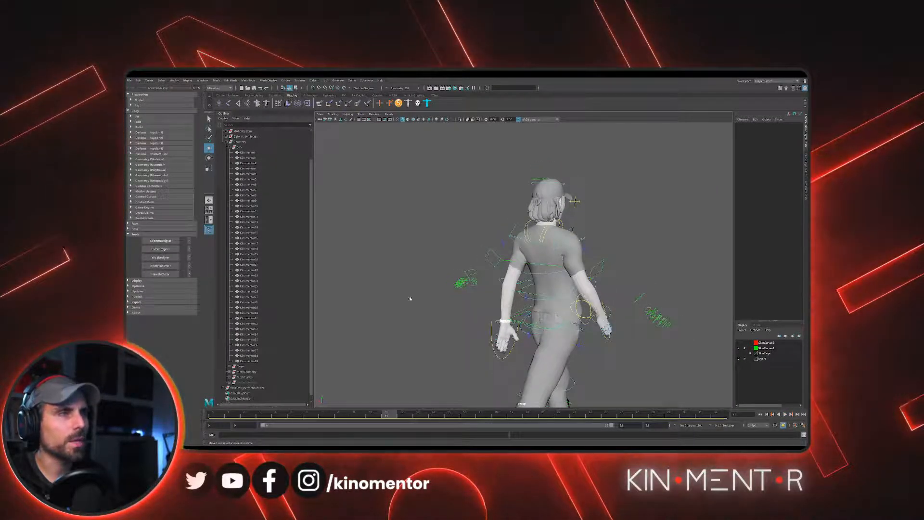
left_click_drag(410, 298, 608, 272, "alt")
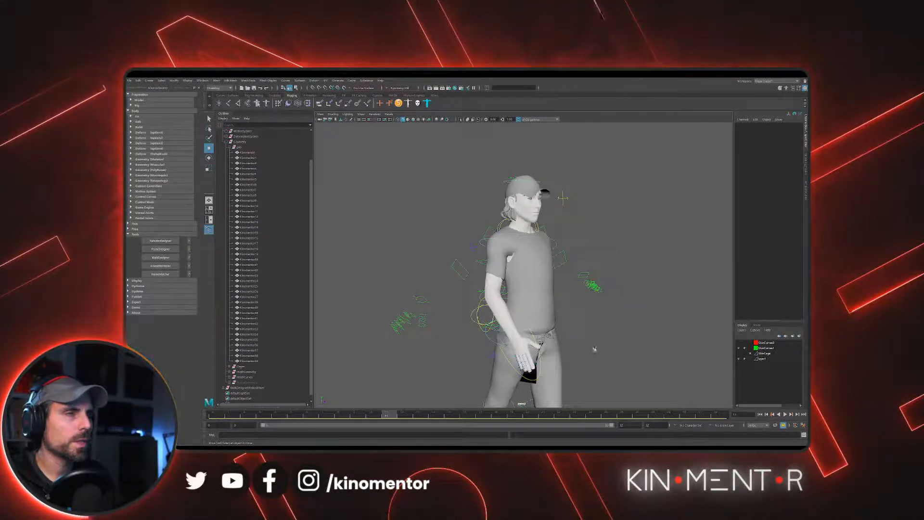
key("ctrl+z")
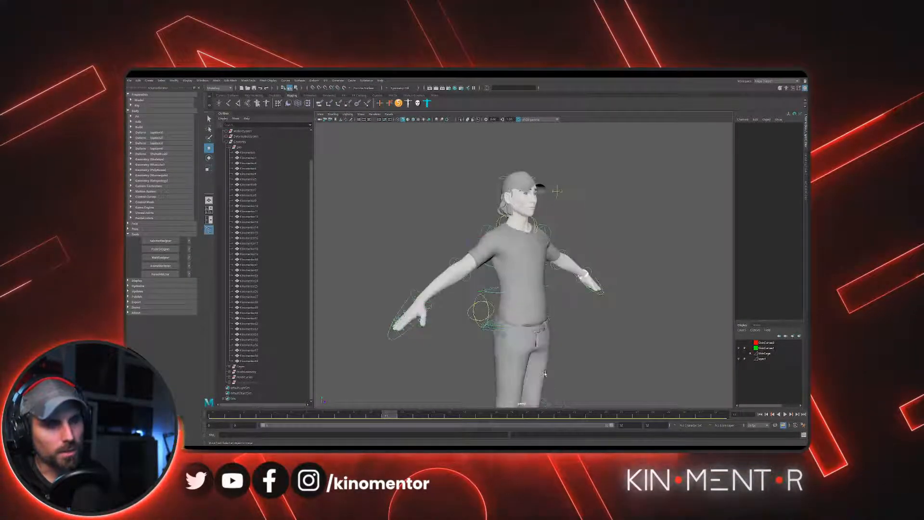
- Examine the A-posed character from the legs to the head, with close views of the torso and shoulders
left_click_drag(608, 322, 568, 291, "alt")
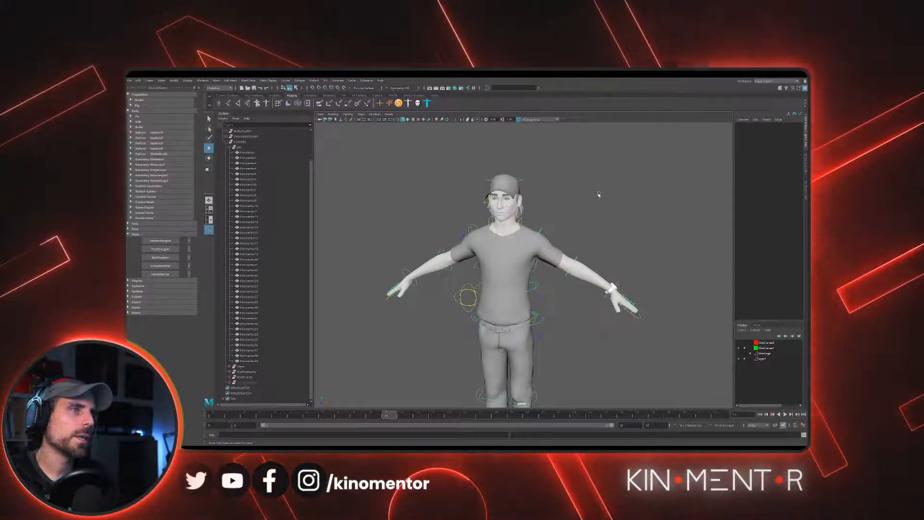
scroll(593, 195, "up", 3)
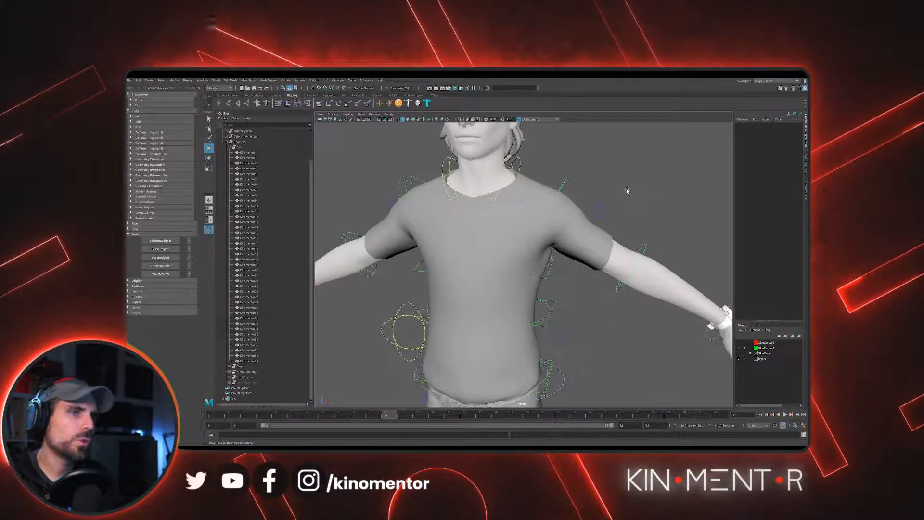
scroll(627, 191, "down", 2)
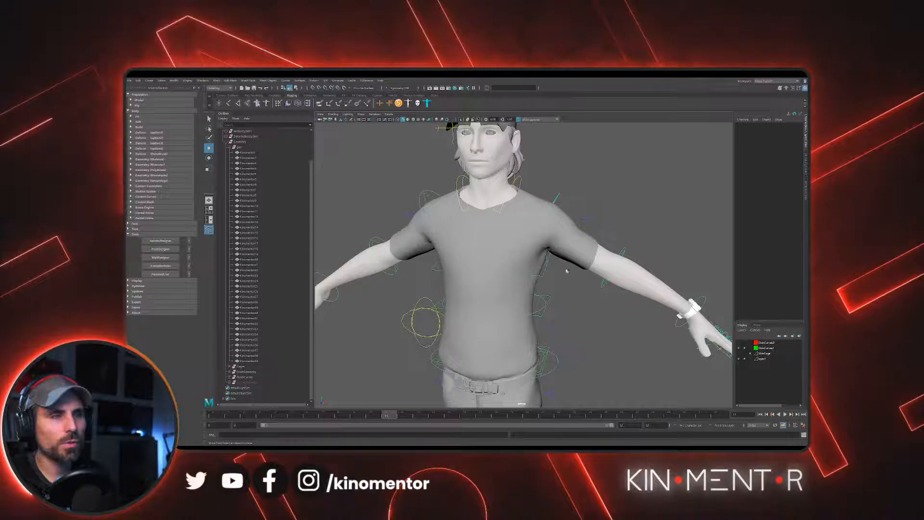
right_click_drag(567, 268, 490, 308, "alt")
left_click_drag(490, 308, 529, 288, "alt")
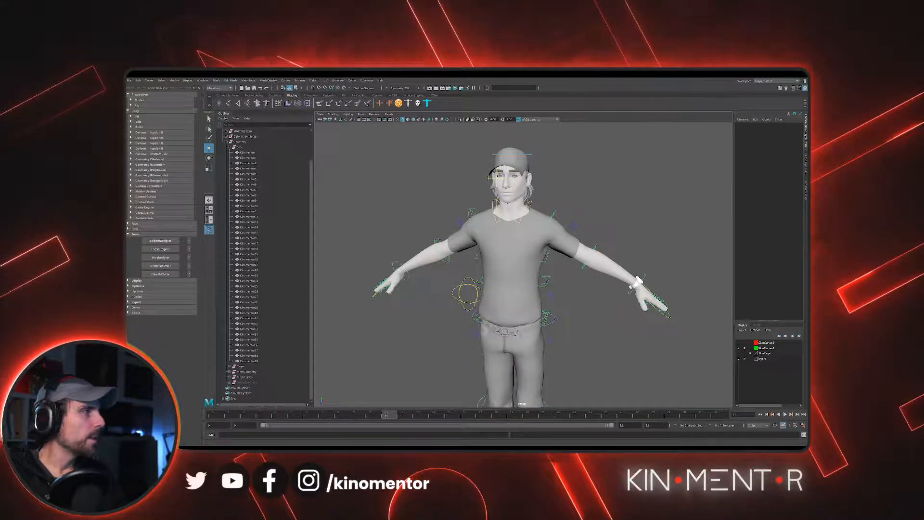
middle_click_drag(486, 313, 491, 248, "alt")
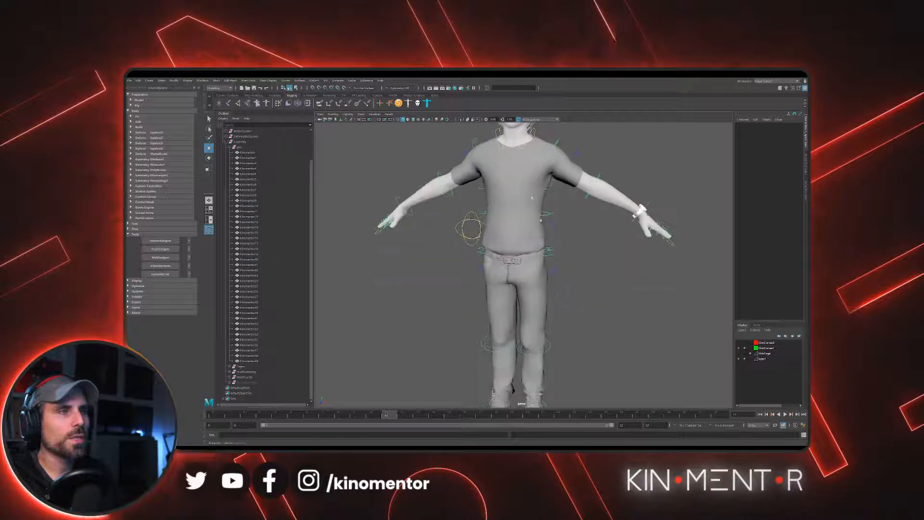
right_click_drag(491, 248, 577, 224, "alt")
middle_click_drag(486, 127, 514, 242, "alt")
right_click_drag(514, 242, 601, 235, "alt")
middle_click_drag(491, 205, 495, 246, "alt")
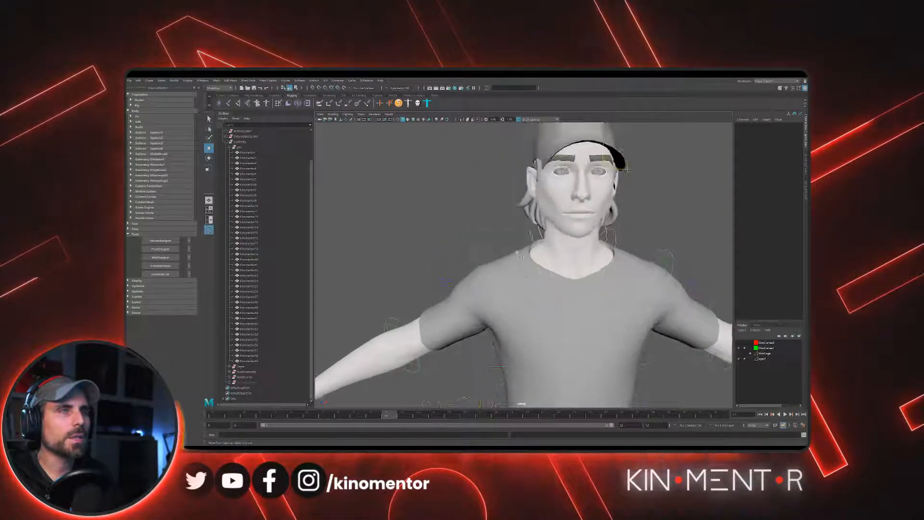
mouse_move(462, 245)
left_mouse_down("alt")
mouse_move(485, 242)
mouse_move(465, 246)
left_mouse_up("alt")
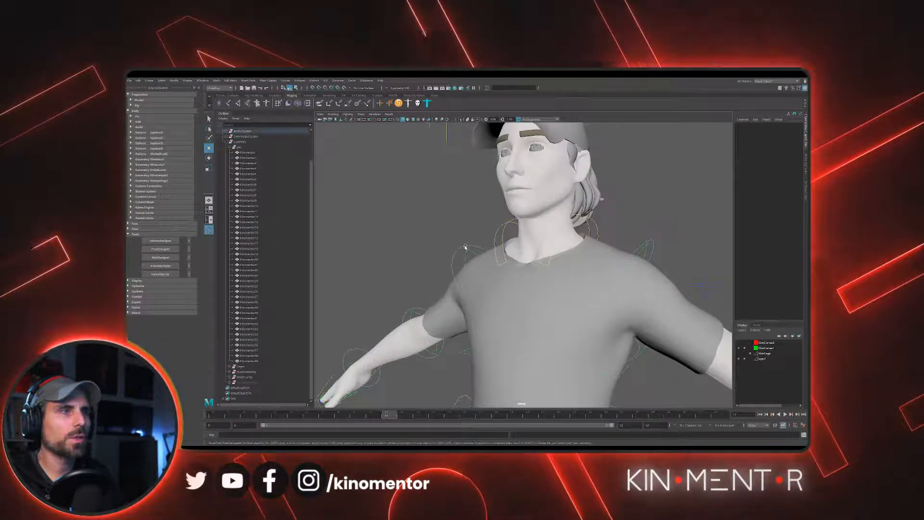
- Select the character's right FK shoulder control and try rotating it to raise the arm beside the head
left_click(463, 246)
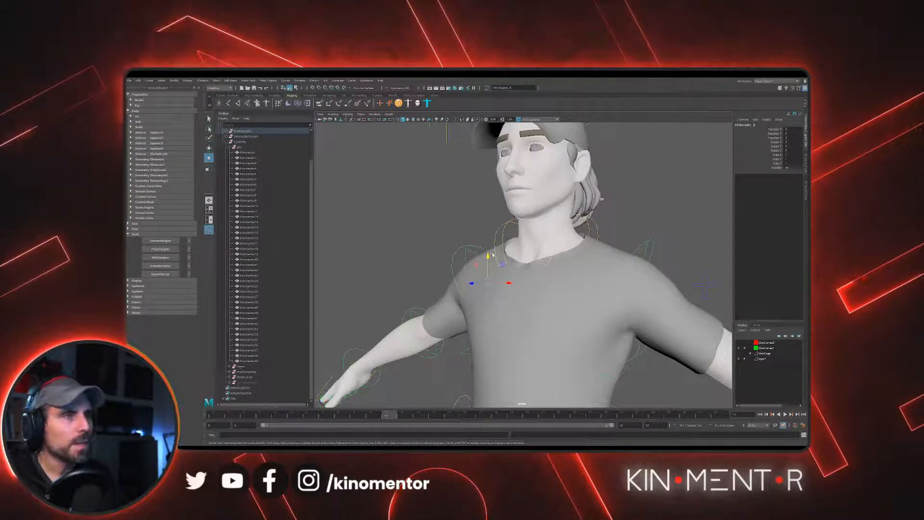
left_click_drag(463, 245, 477, 245, "alt")
right_click_drag(477, 245, 491, 244, "alt")
key("e")
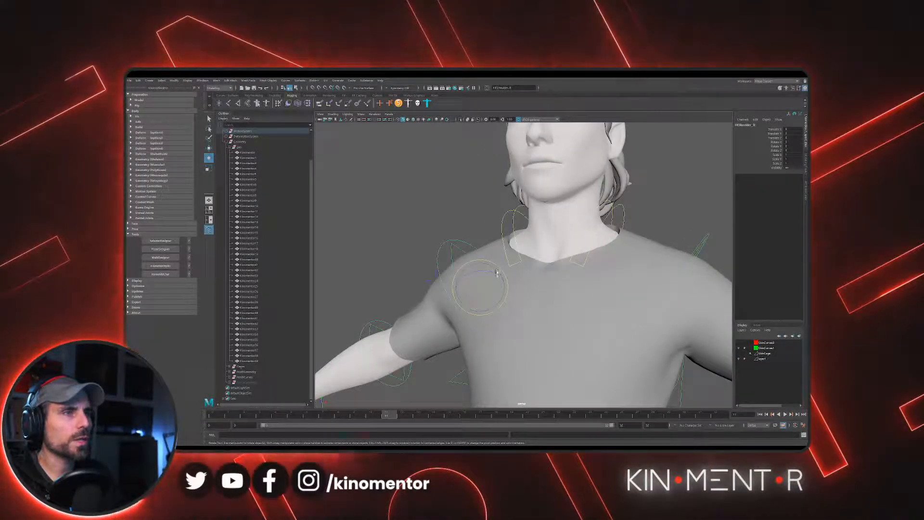
left_click_drag(497, 273, 498, 309)
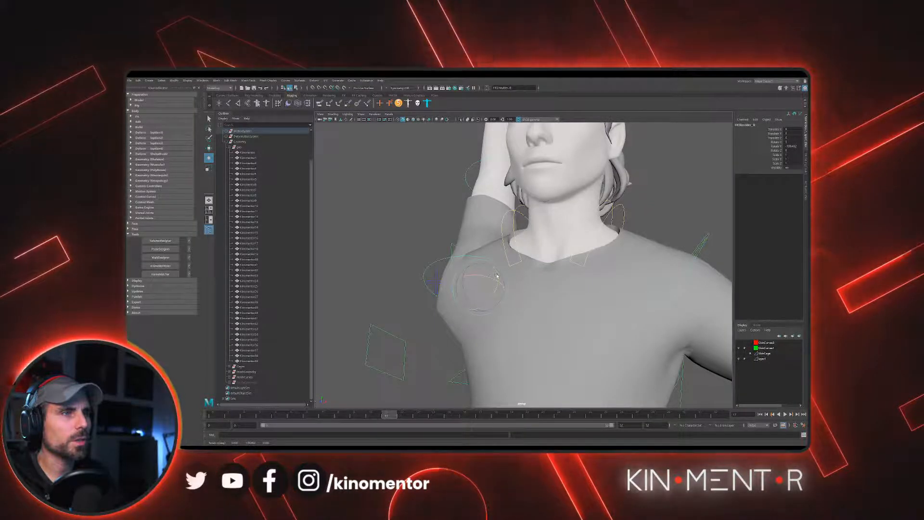
left_click_drag(497, 275, 500, 301)
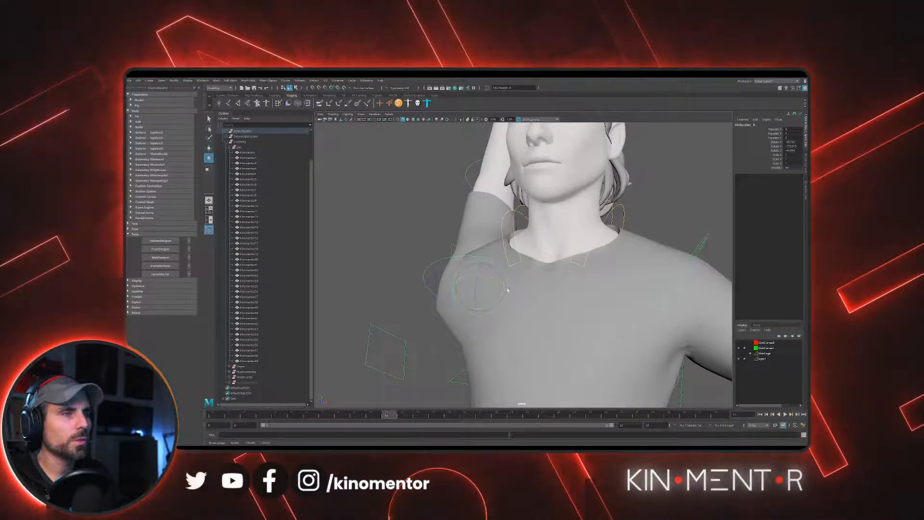
- Undo the last shoulder rotations and rotate the right shoulder control to raise the arm diagonally outward
key("ctrl+z")
scroll(524, 264, "down", 5)
key("ctrl+z")
left_click_drag(491, 245, 489, 278, "alt")
- Isolate the T-shirt mesh in the viewport and examine its deformation under the raised right arm
left_click(573, 292)
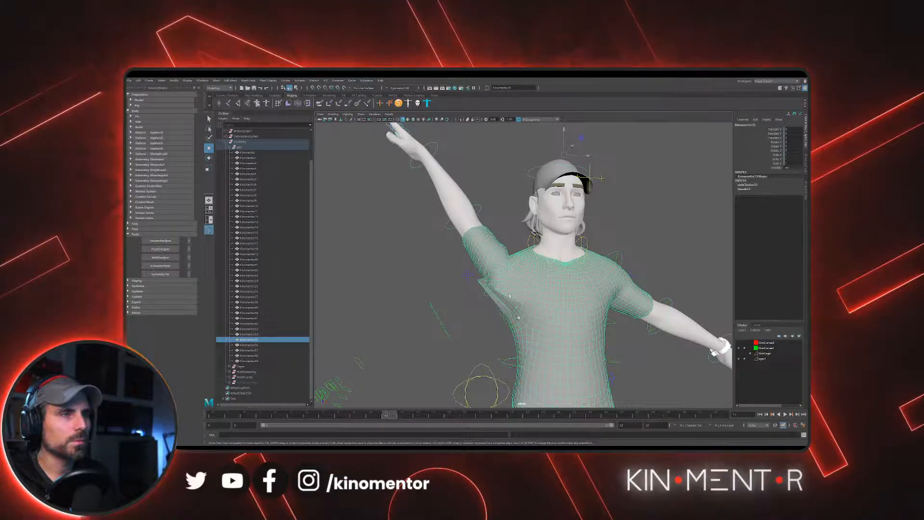
mouse_move(405, 181)
left_mouse_down("alt")
mouse_move(374, 171)
mouse_move(405, 168)
left_mouse_up("alt")
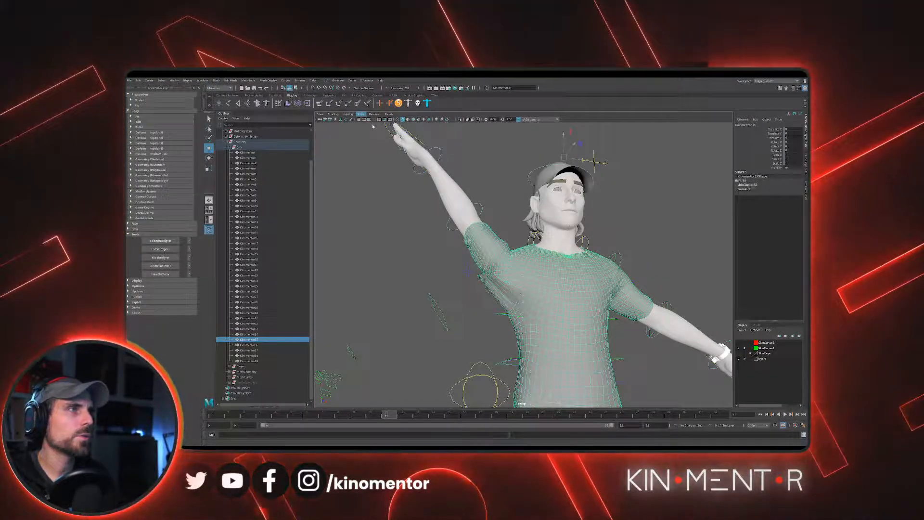
key("ctrl+1")
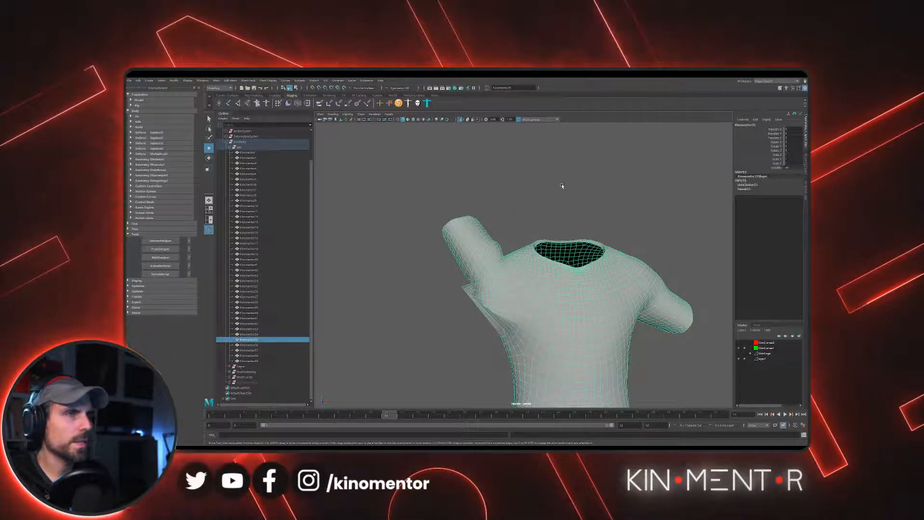
left_click(542, 230)
scroll(544, 234, "up", 5)
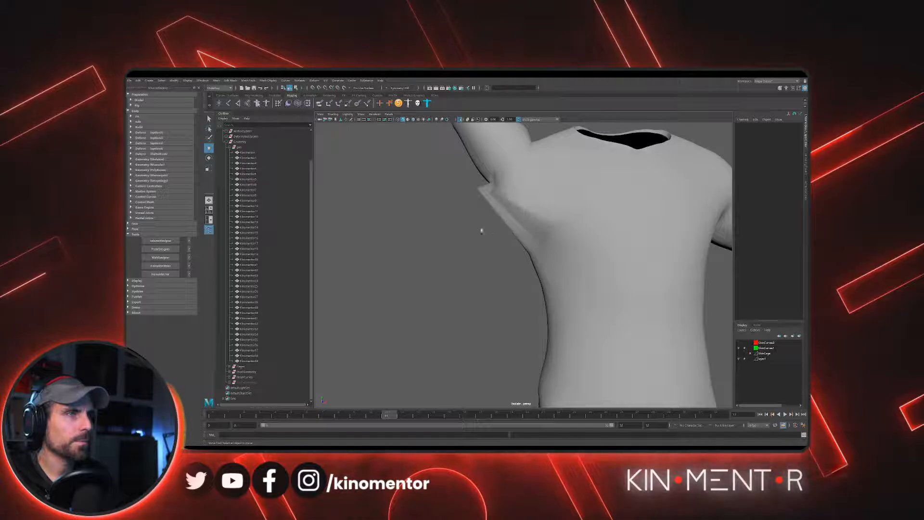
left_click_drag(492, 232, 491, 231, "alt")
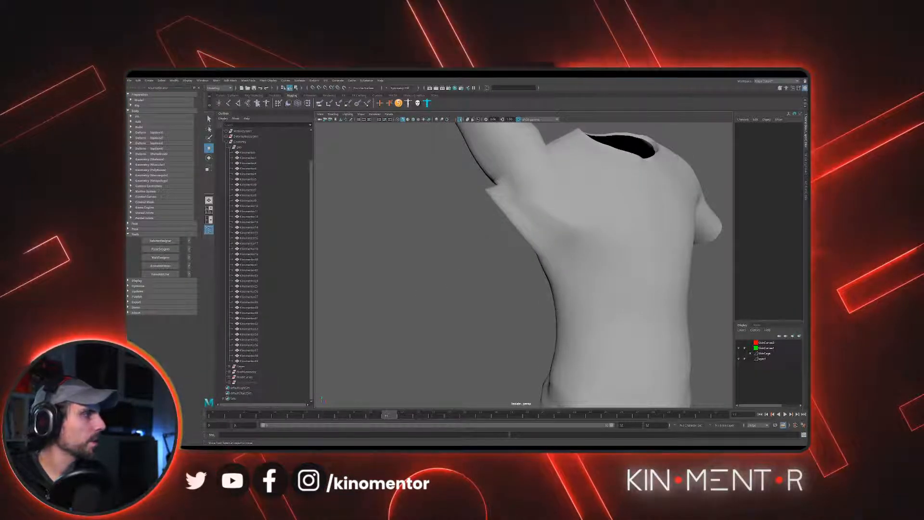
- Select the T-shirt mesh and start the Paint Skin Weights tool on it
left_click(524, 245)
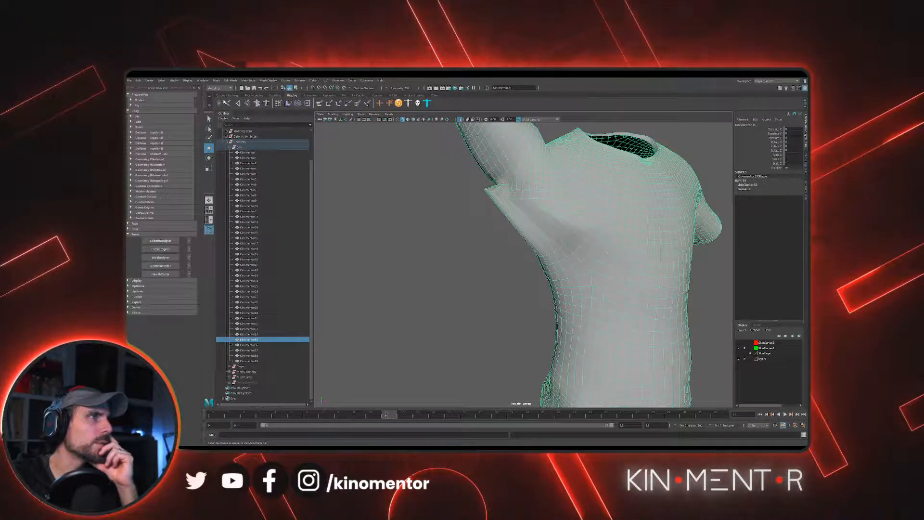
key("F3")
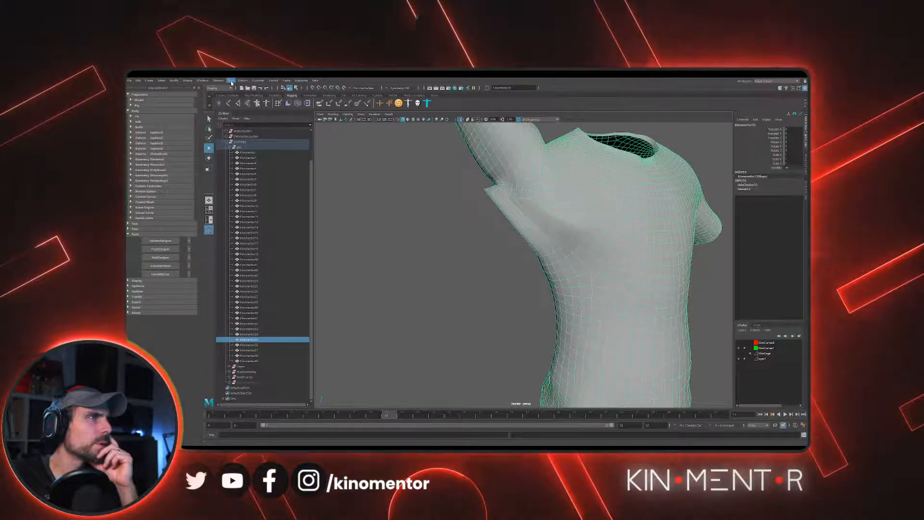
left_click(231, 82)
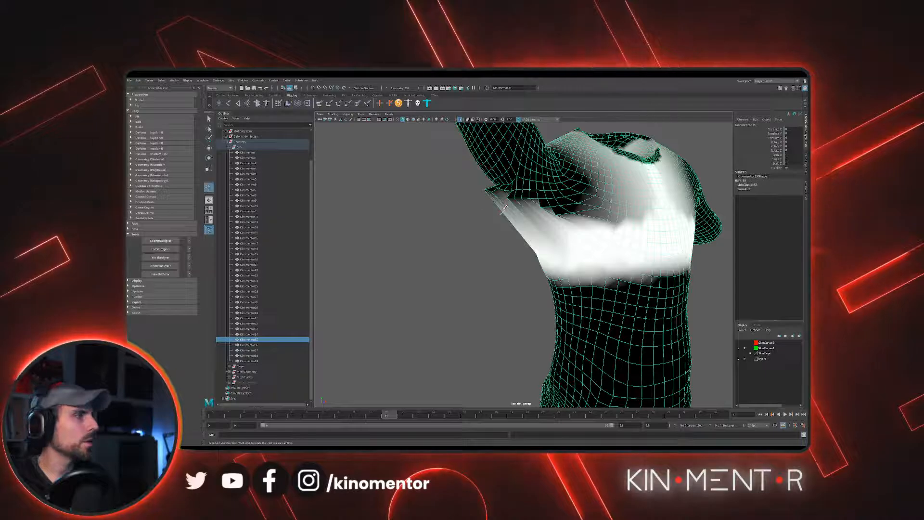
- Examine the chest weight distribution on the T-shirt from the front, sides and above, comparing both armpits
key("f")
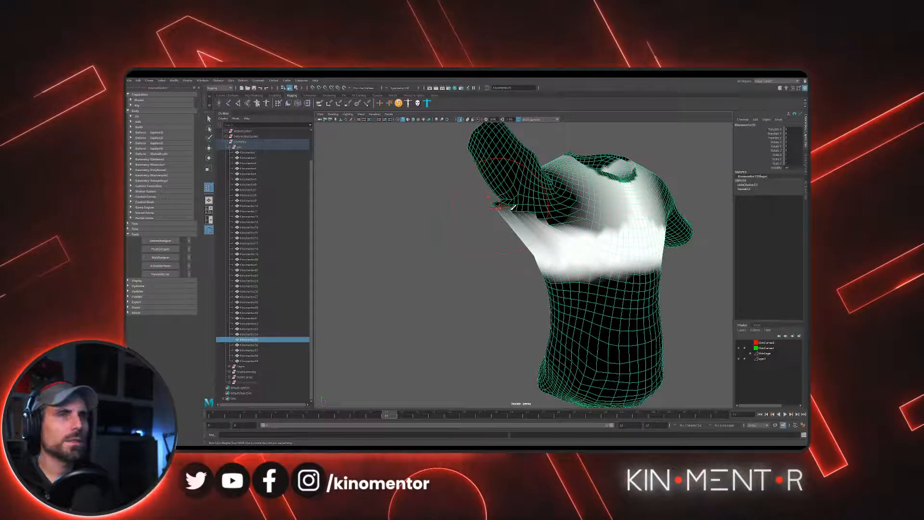
left_click_drag(511, 206, 542, 215, "alt")
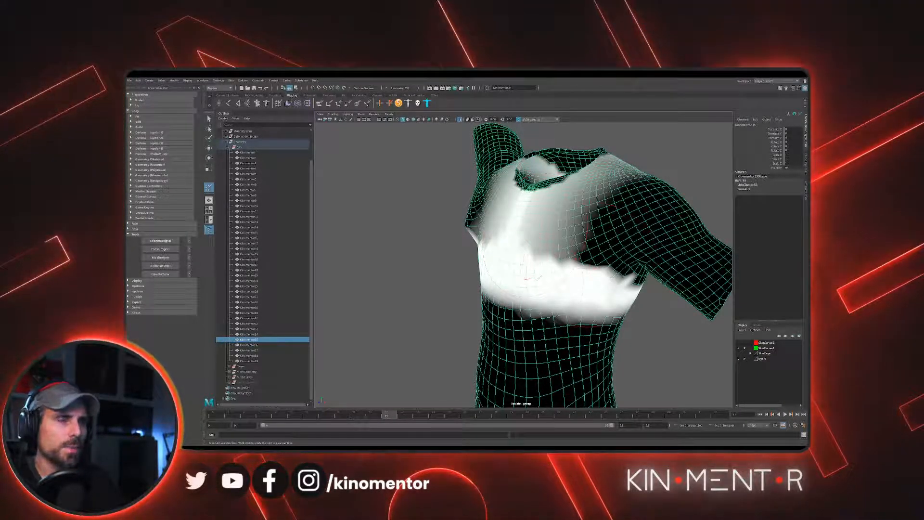
left_click_drag(433, 272, 501, 275, "alt")
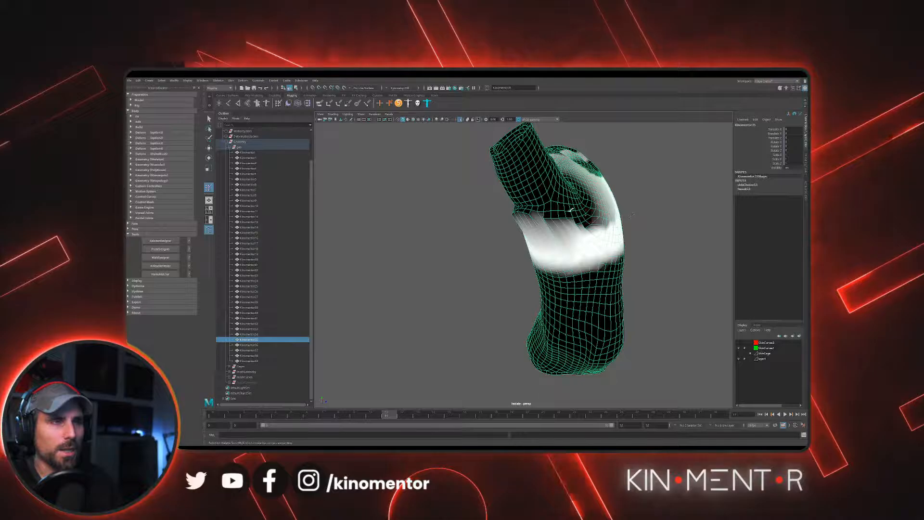
mouse_move(635, 230)
left_mouse_down("alt")
mouse_move(595, 215)
mouse_move(531, 246)
left_mouse_up("alt")
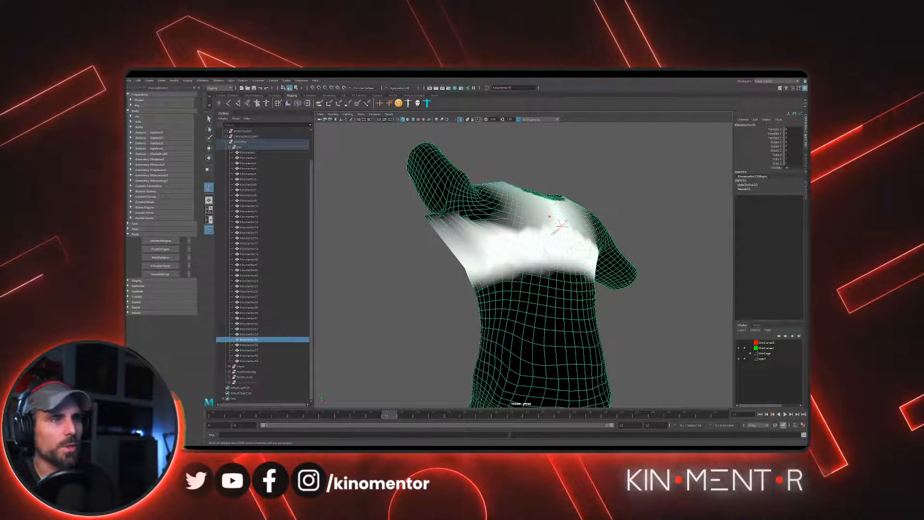
mouse_move(553, 231)
left_mouse_down("alt")
mouse_move(532, 294)
mouse_move(532, 227)
mouse_move(543, 235)
mouse_move(500, 234)
left_mouse_up("alt")
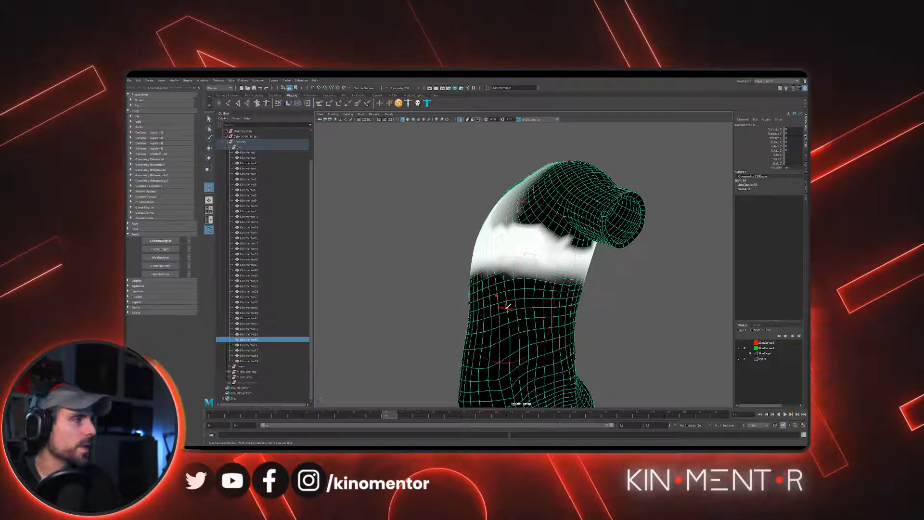
left_click_drag(508, 305, 557, 317, "alt")
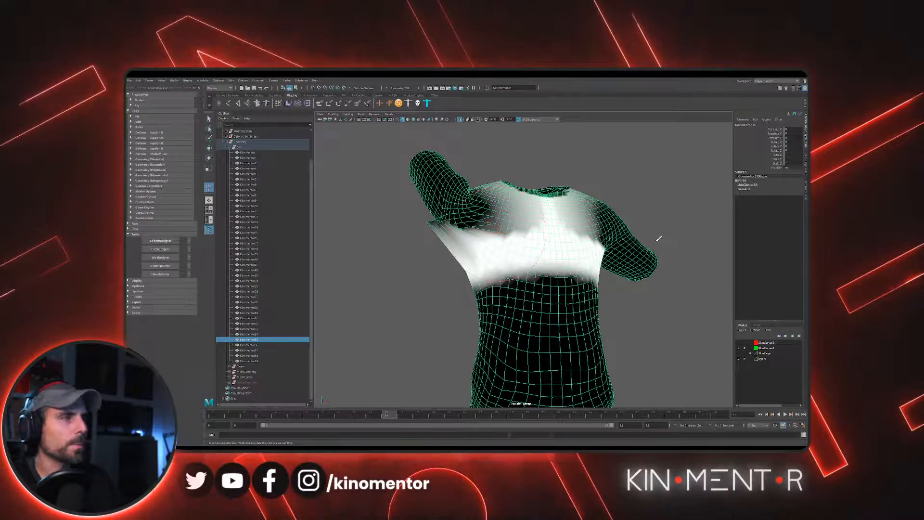
mouse_move(529, 215)
left_mouse_down("alt")
mouse_move(608, 192)
mouse_move(553, 201)
mouse_move(517, 261)
left_mouse_up("alt")
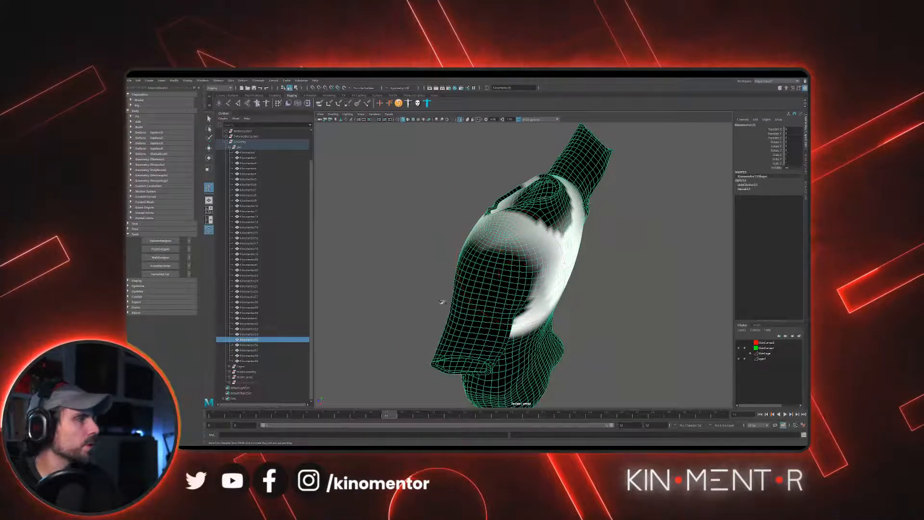
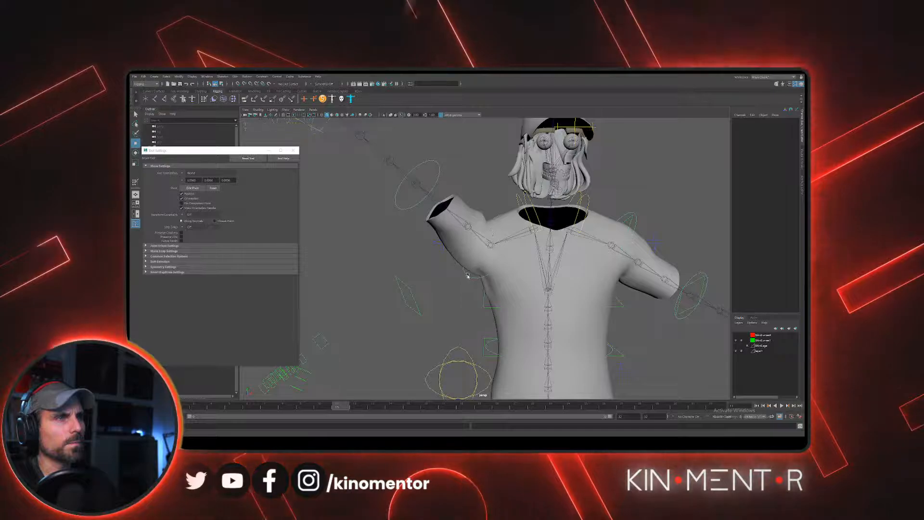
- Rotate the right shoulder control to raise the character's right arm higher
left_click(466, 276)
key("e")
left_click_drag(505, 237, 419, 228, "alt")
scroll(494, 228, "down", 3)
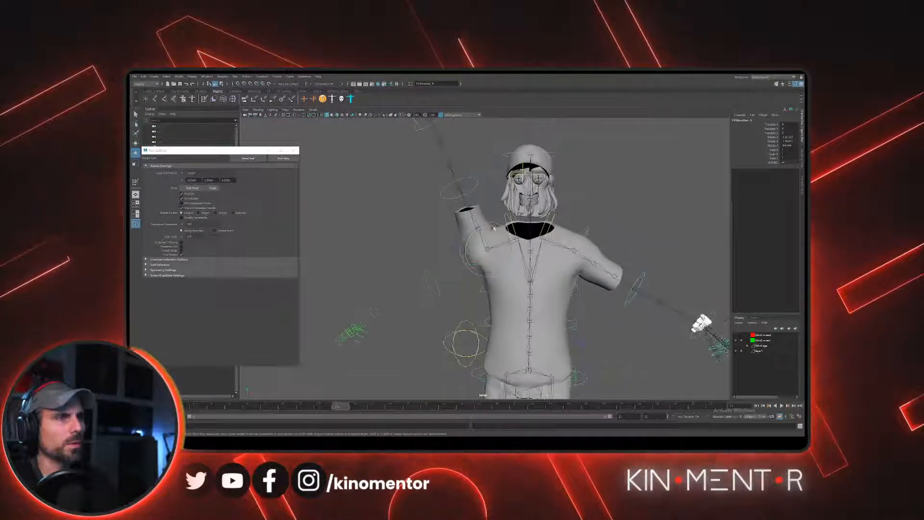
- Rotate the left shoulder control to raise the left arm diagonally upward, matching the right arm
mouse_move(494, 228)
left_mouse_down()
mouse_move(468, 239)
mouse_move(494, 228)
left_mouse_up()
left_click(597, 226)
mouse_move(587, 230)
left_mouse_down("alt")
mouse_move(598, 227)
mouse_move(572, 232)
left_mouse_up("alt")
left_click(586, 227)
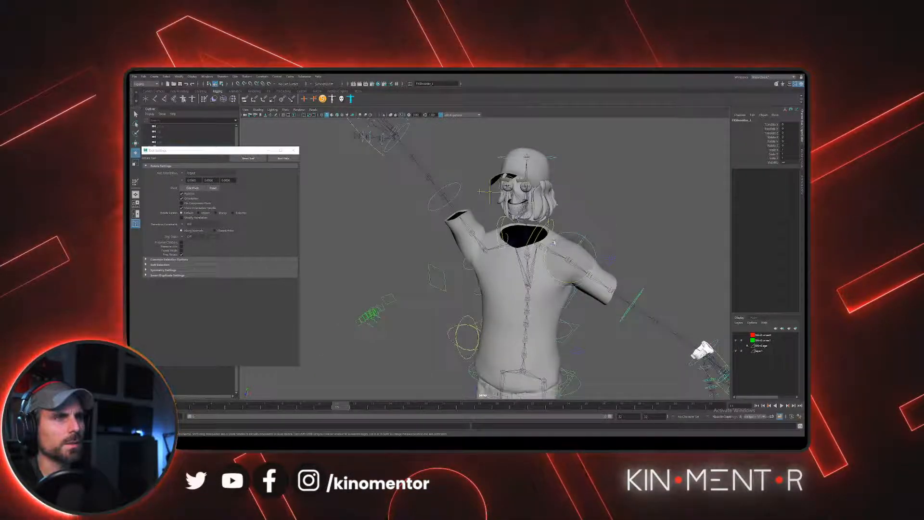
left_click_drag(552, 304, 568, 262)
- Examine the T-shirt mesh's shoulder and armpit deformation with both arms raised
key("w")
left_click(636, 256)
left_click(583, 261)
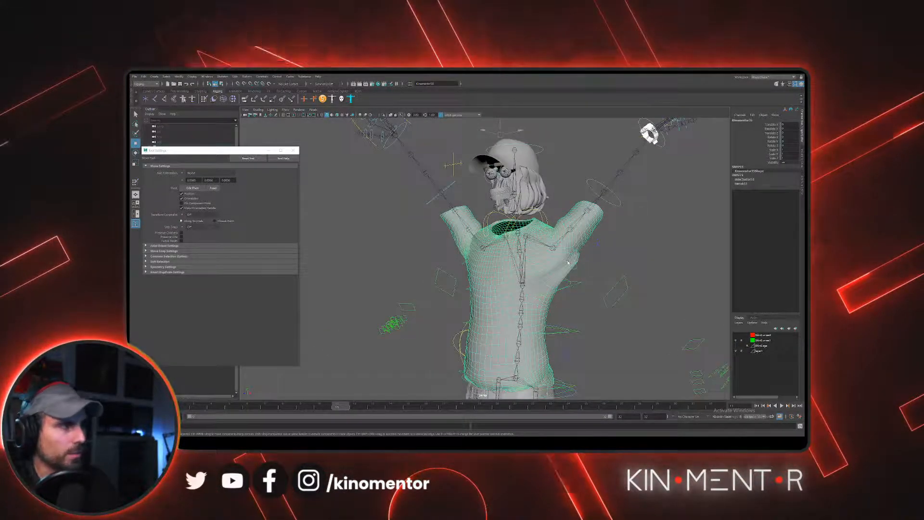
scroll(433, 241, "up", 5)
left_click_drag(395, 236, 510, 239, "alt")
scroll(510, 240, "down", 2)
left_click(643, 237)
middle_click_drag(643, 237, 649, 212, "alt")
scroll(649, 212, "up", 1)
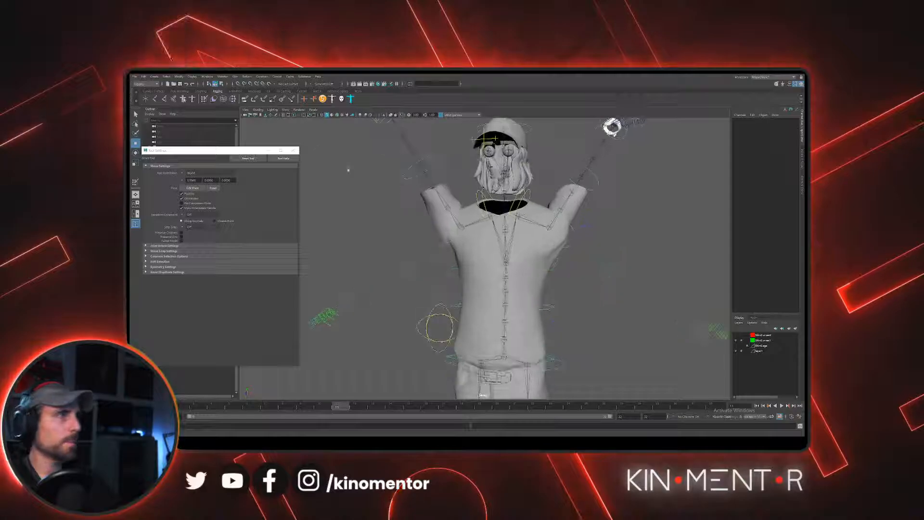
- Show the hidden geometry in the scene again
left_click(192, 77)
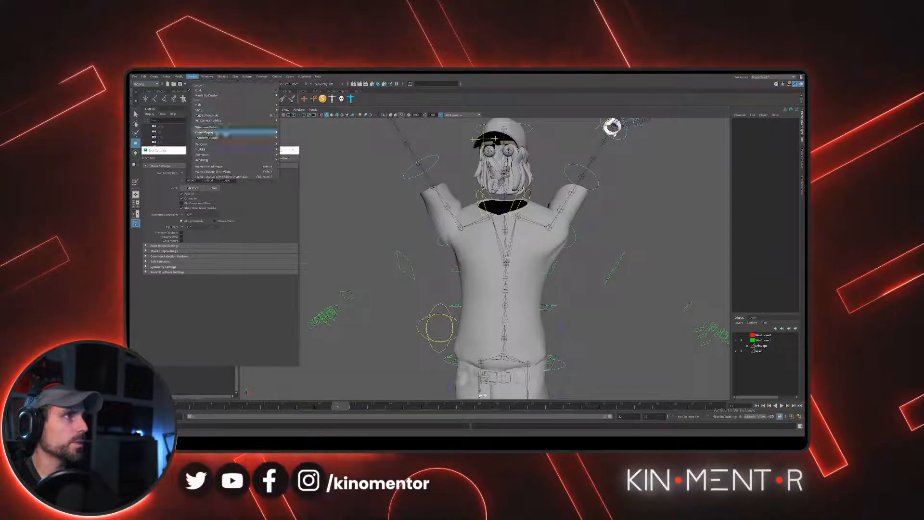
mouse_move(235, 112)
left_click(291, 135)
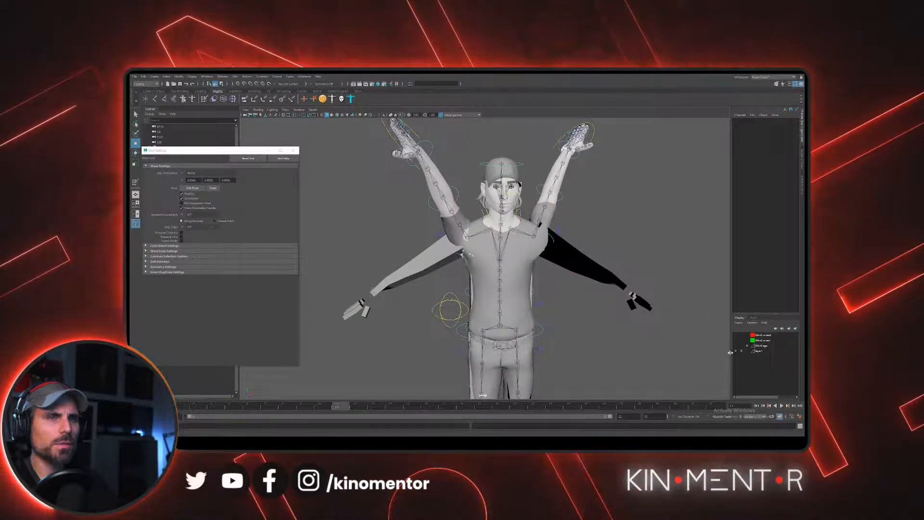
- Put the unposed body geometry with lowered arms into a new display layer and hide that layer
left_click(429, 269)
key("Up")
key("Up")
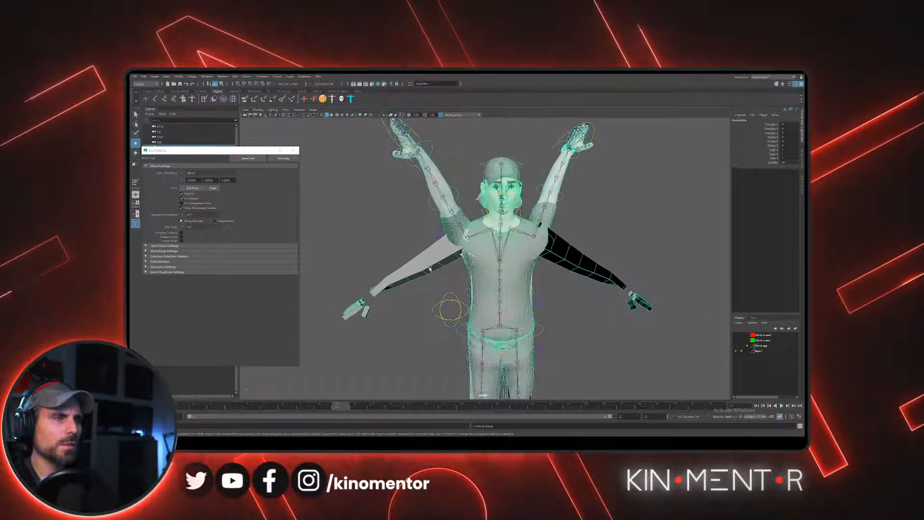
key("Down")
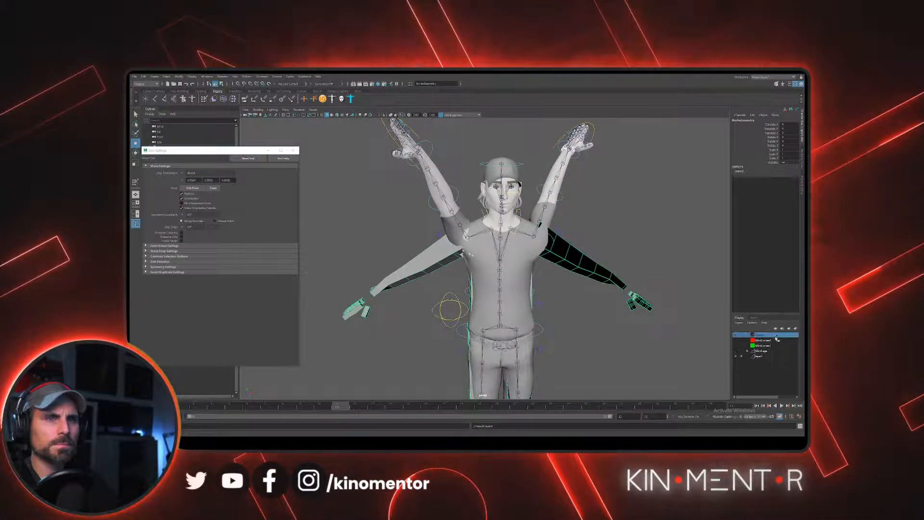
right_click(772, 335)
left_click(776, 346)
left_click(736, 335)
- Examine how the skin mesh fits beneath the T-shirt around the right armpit and shoulder
scroll(585, 274, "down", 3)
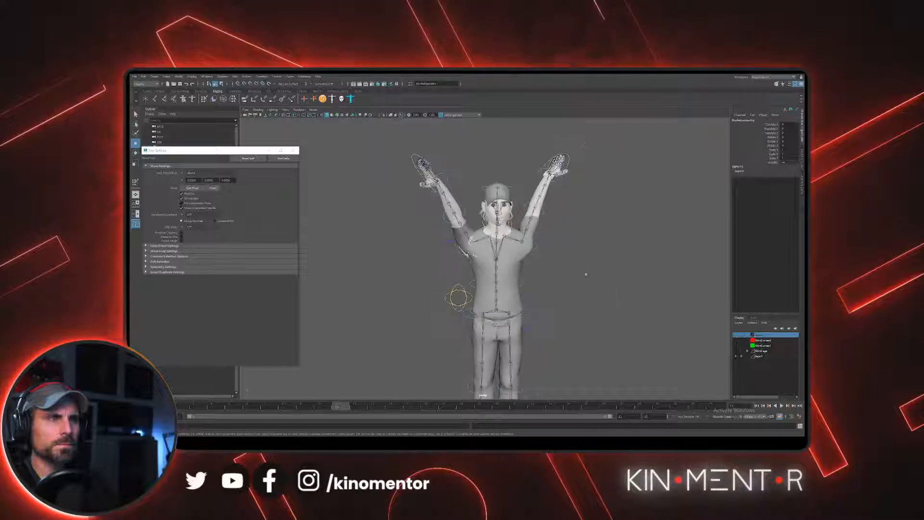
middle_click_drag(585, 274, 568, 315, "alt")
scroll(551, 200, "down", 3)
scroll(552, 236, "up", 7)
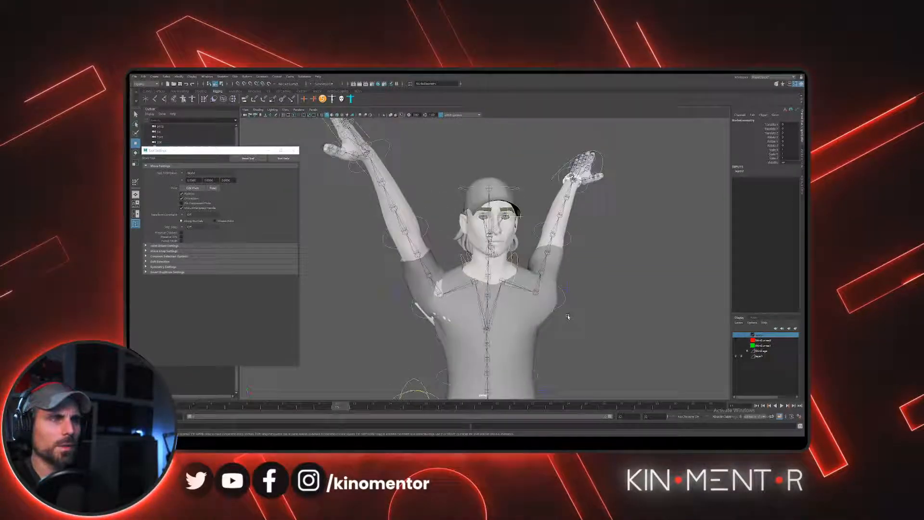
left_click(605, 243)
mouse_move(451, 275)
left_mouse_down("alt")
mouse_move(491, 276)
mouse_move(416, 283)
mouse_move(435, 272)
mouse_move(448, 282)
left_mouse_up("alt")
left_click(424, 294)
key("e")
key("w")
- Isolate the skin mesh in the viewport to examine it alone, and return to the full scene view
left_click(412, 194)
scroll(412, 194, "up", 3)
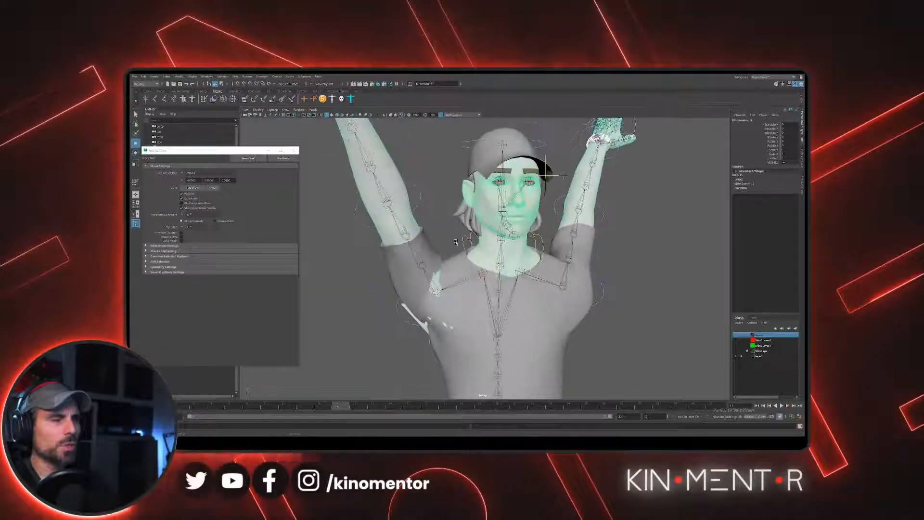
left_click_drag(413, 194, 400, 188, "alt")
left_click(286, 110)
mouse_move(295, 119)
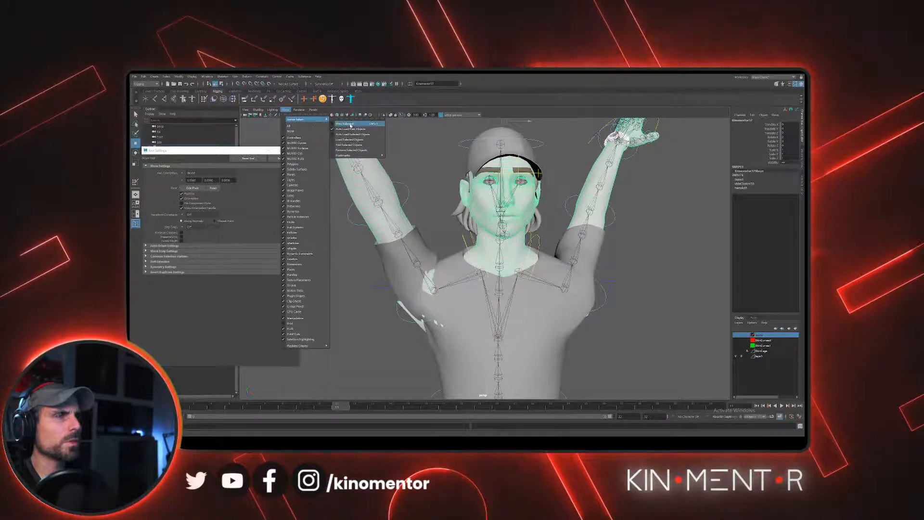
left_click(351, 126)
left_click_drag(427, 196, 446, 225, "alt")
left_click(285, 109)
left_click(350, 125)
- Examine the T-shirt's fit over the body from the waist and belt up to the raised right arm
right_click_drag(445, 225, 568, 223, "alt")
left_click_drag(444, 274, 491, 170, "alt")
middle_click_drag(496, 308, 498, 188, "alt")
left_click_drag(497, 187, 433, 180, "alt")
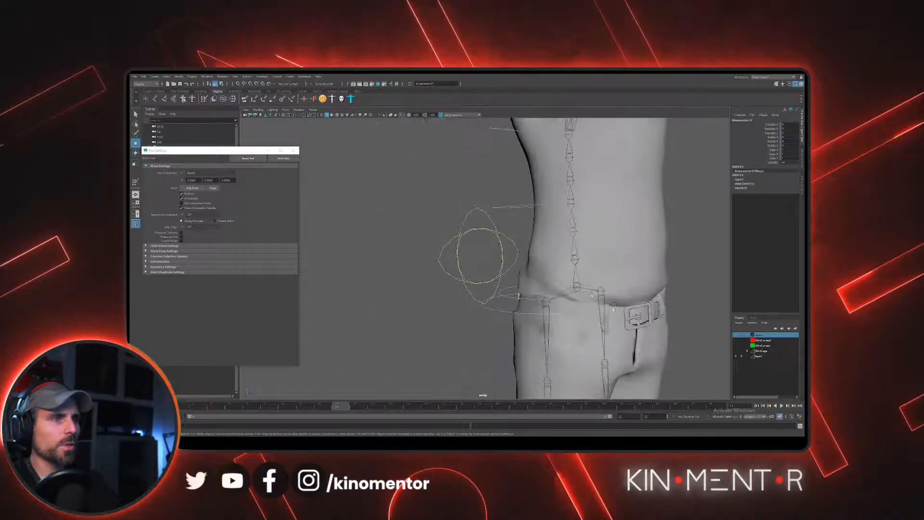
middle_click_drag(471, 158, 430, 383, "alt")
left_click_drag(544, 206, 485, 195, "alt")
left_click(485, 195)
scroll(490, 227, "down", 5)
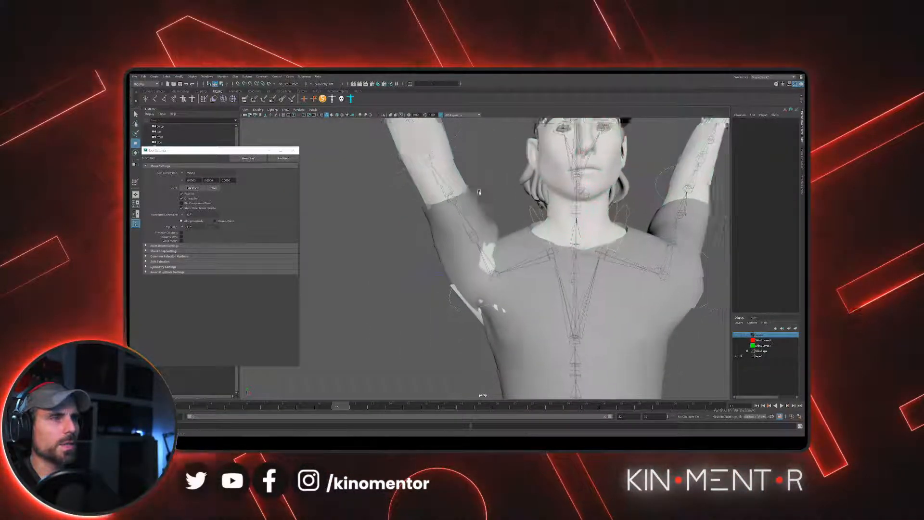
- Temporarily hide the T-shirt to examine the body mesh's shoulders and armpits, and unhide it
left_click(473, 233)
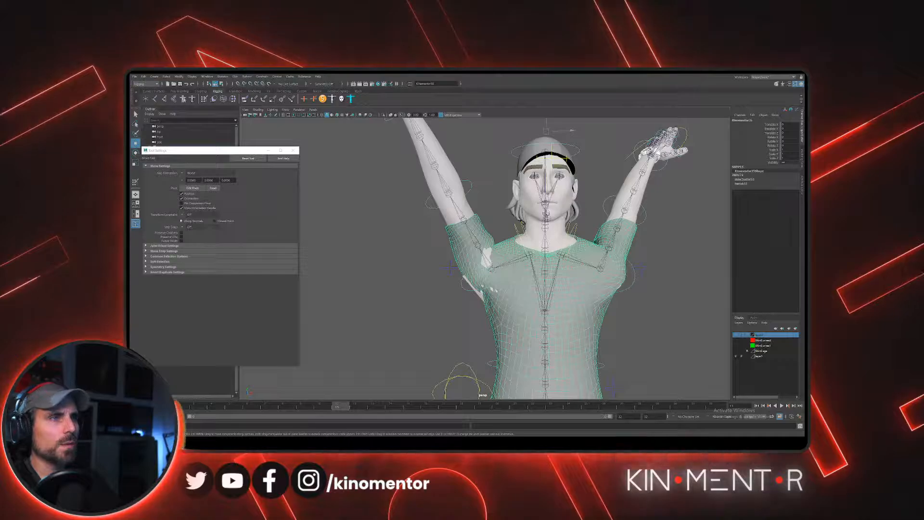
key("ctrl+h")
key("ctrl+g")
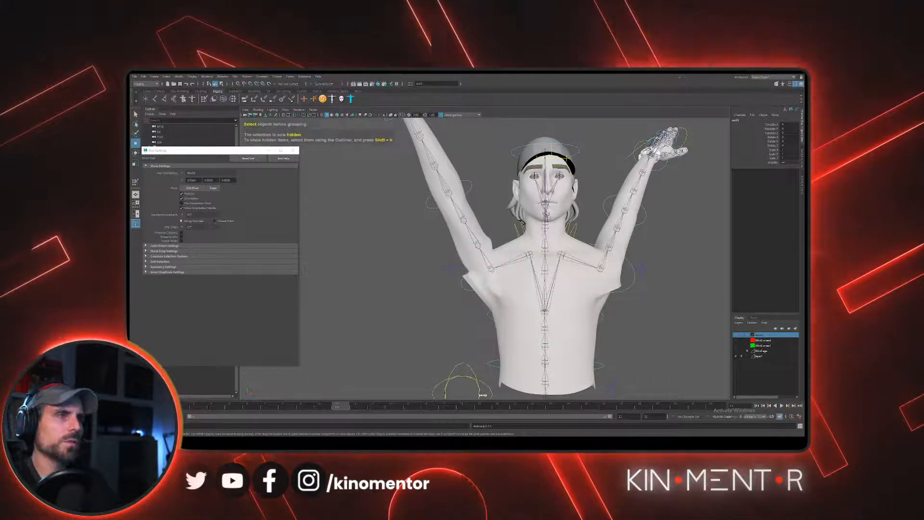
right_click_drag(546, 237, 506, 238, "alt")
left_click(581, 275)
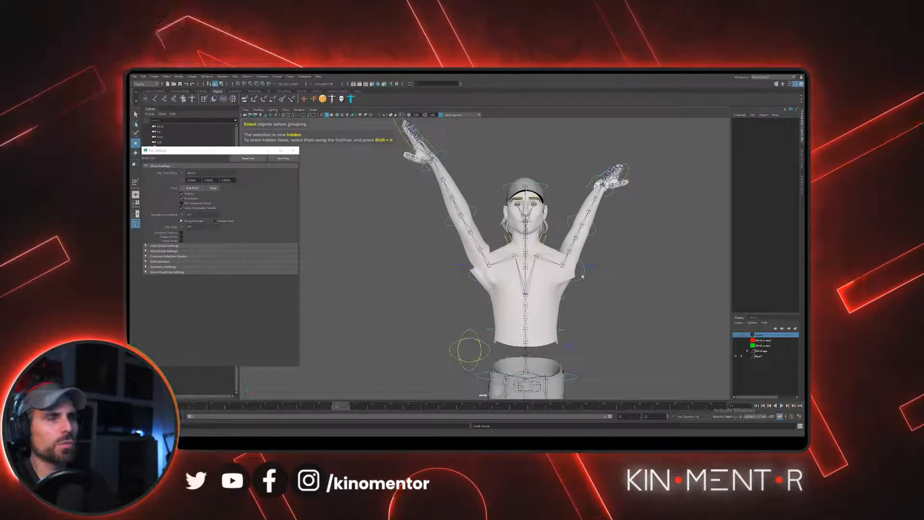
right_click_drag(582, 275, 603, 277, "alt")
left_click_drag(603, 277, 505, 245, "alt")
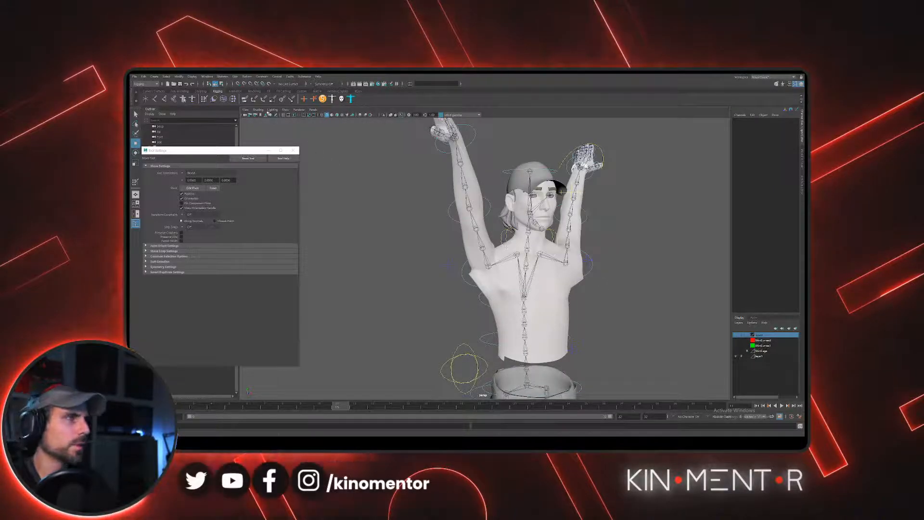
key("ctrl+shift+h")
- Start the Paint Skin Weights tool on the skin mesh and isolate that mesh in the viewport
mouse_move(427, 181)
right_mouse_down("alt")
mouse_move(498, 178)
mouse_move(444, 184)
right_mouse_up("alt")
left_click(499, 166)
left_click(465, 164)
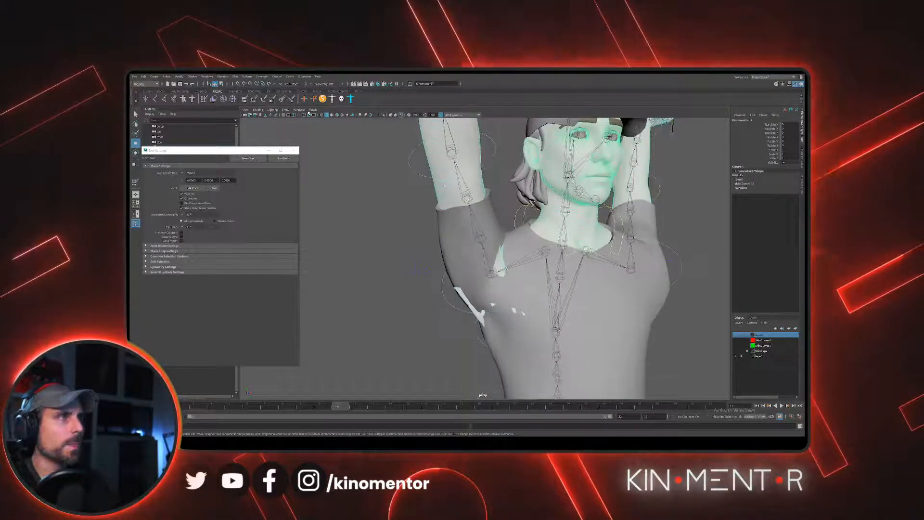
left_click(237, 77)
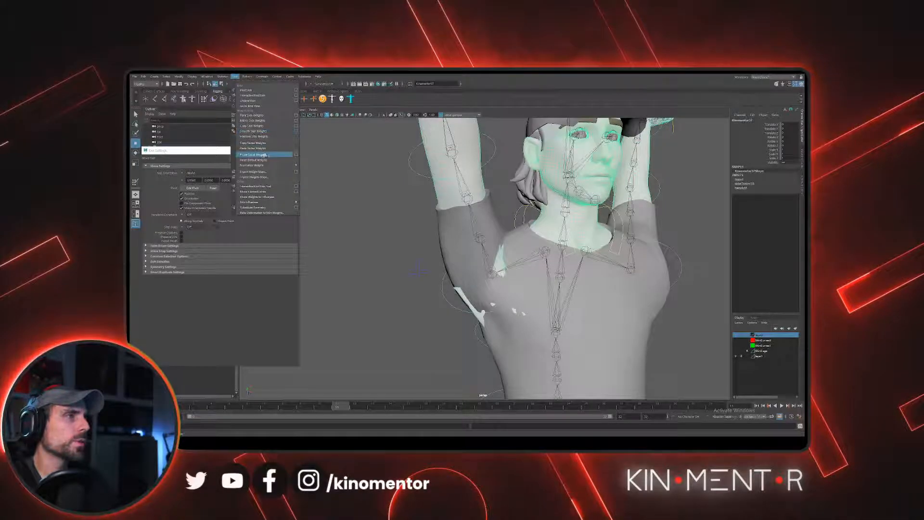
left_click(297, 116)
mouse_move(433, 258)
left_mouse_down("alt")
mouse_move(470, 245)
mouse_move(484, 317)
left_mouse_up("alt")
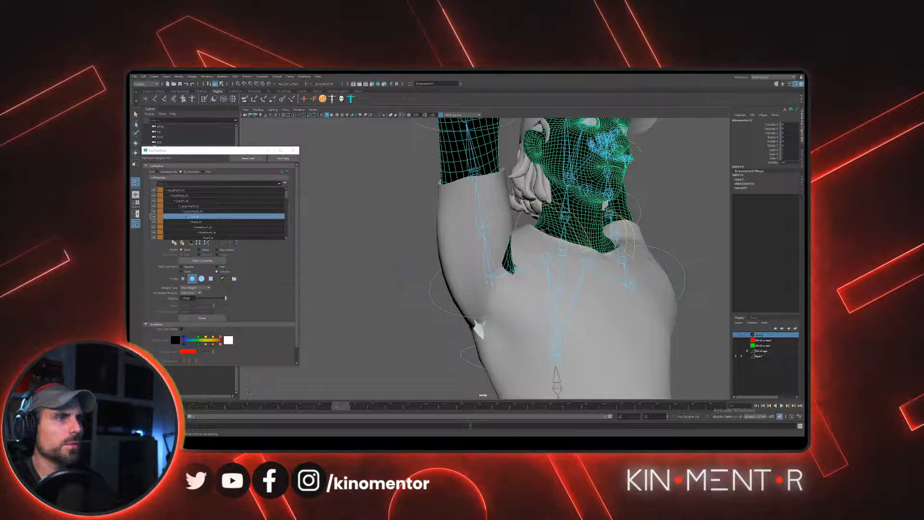
left_click(288, 110)
left_click(356, 118)
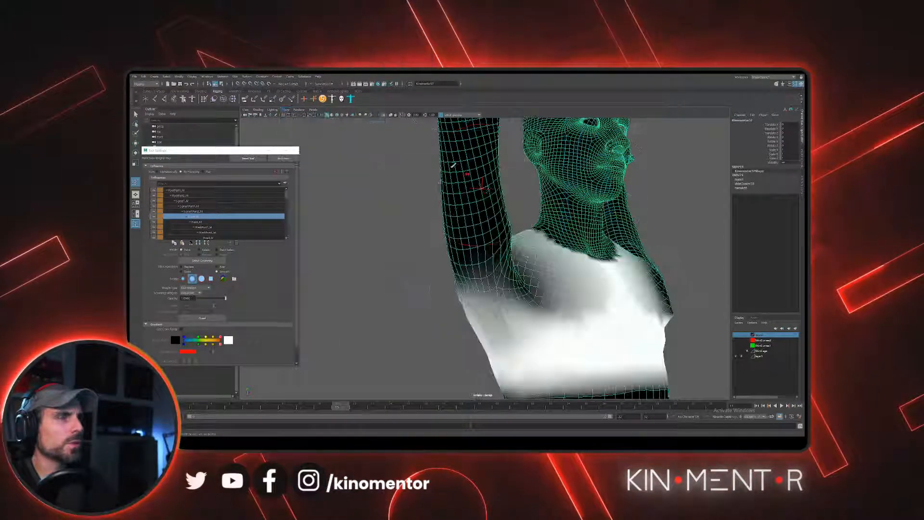
- Smooth the skin mesh's chest weights around the right armpit and upper arm, from front to back
left_click_drag(490, 284, 491, 337, "alt")
left_click_drag(478, 293, 454, 283, "alt")
left_click_drag(500, 327, 505, 294)
mouse_move(510, 299)
left_mouse_down("alt")
mouse_move(478, 294)
mouse_move(518, 274)
left_mouse_up("alt")
left_click_drag(522, 335, 462, 332, "alt")
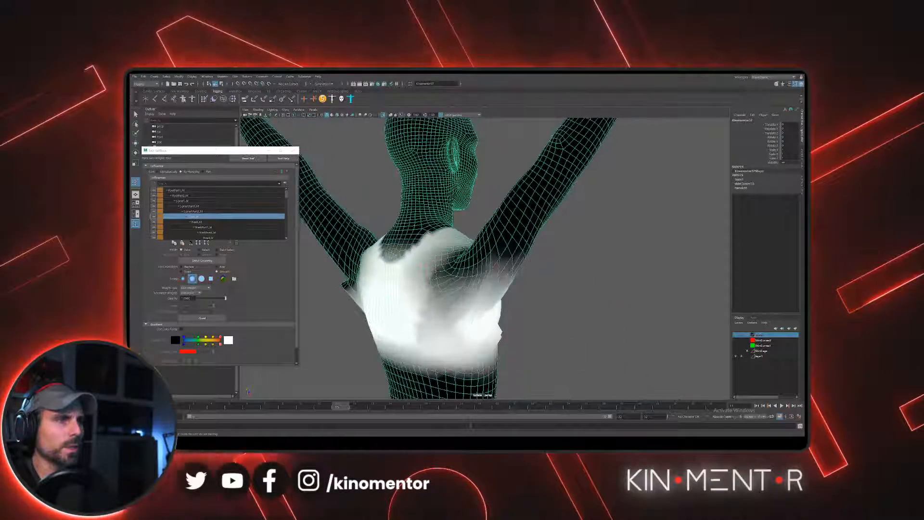
left_click_drag(413, 278, 438, 298, "alt")
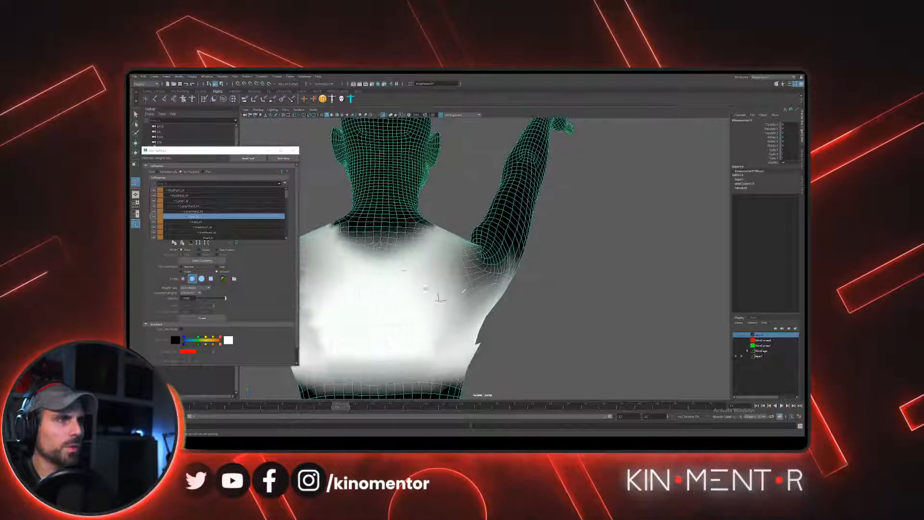
left_click_drag(502, 268, 493, 273, "alt")
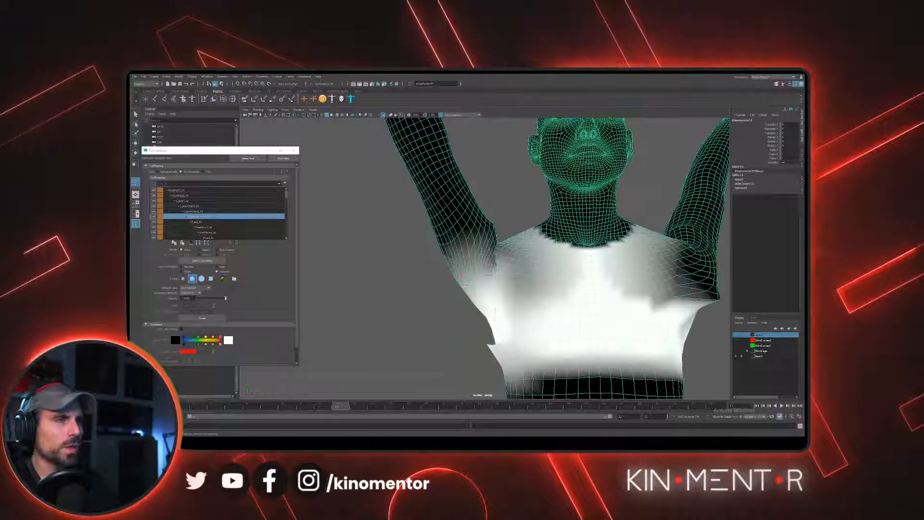
- Add chest weight on the ribs below the right armpit and smooth its edges
left_click_drag(488, 341, 319, 270, "alt")
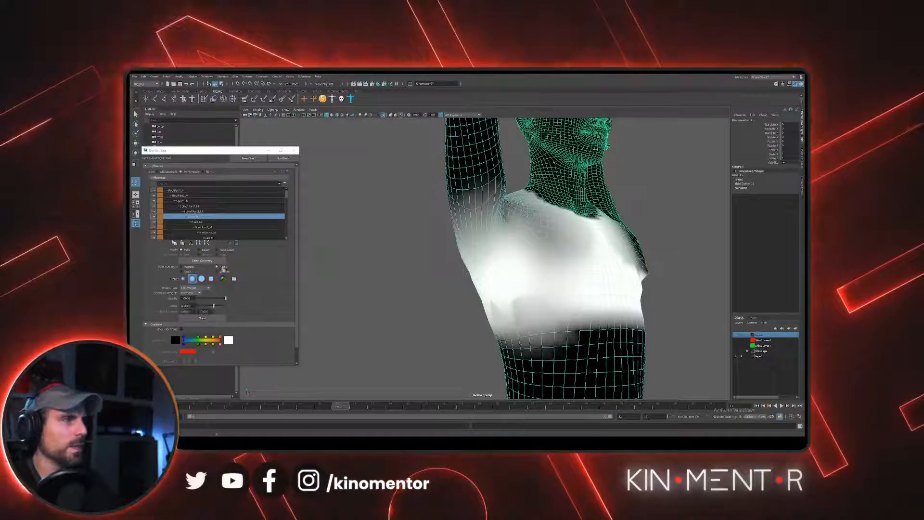
left_click_drag(505, 274, 532, 267)
middle_click_drag(527, 223, 533, 245, "alt")
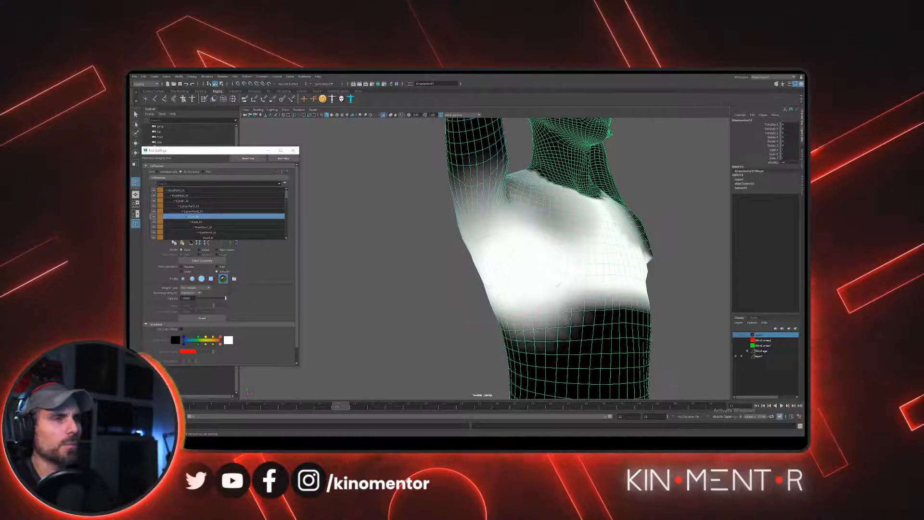
- Refine the chest weights around the right armpit and upper back using the Add and Smooth paint operations
mouse_move(558, 285)
left_mouse_down("alt")
mouse_move(532, 286)
mouse_move(554, 284)
left_mouse_up("alt")
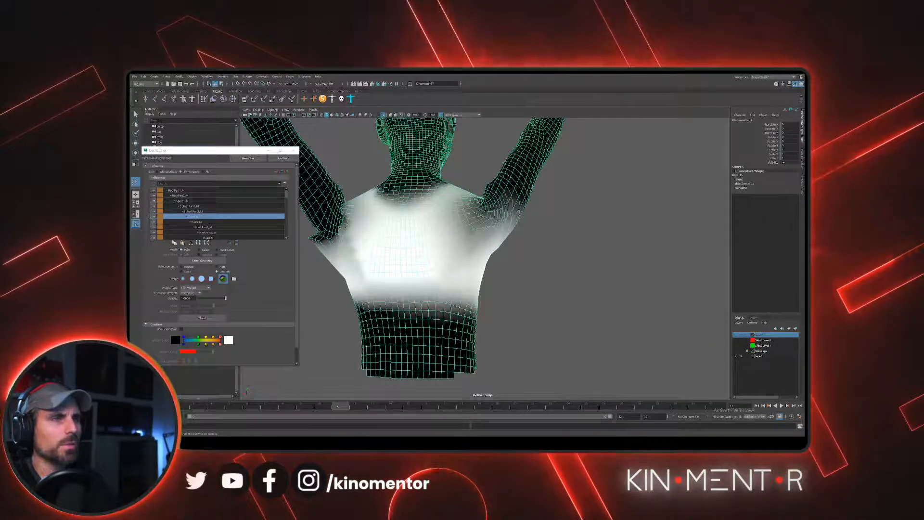
mouse_move(498, 213)
left_mouse_down("alt")
mouse_move(507, 207)
mouse_move(484, 201)
left_mouse_up("alt")
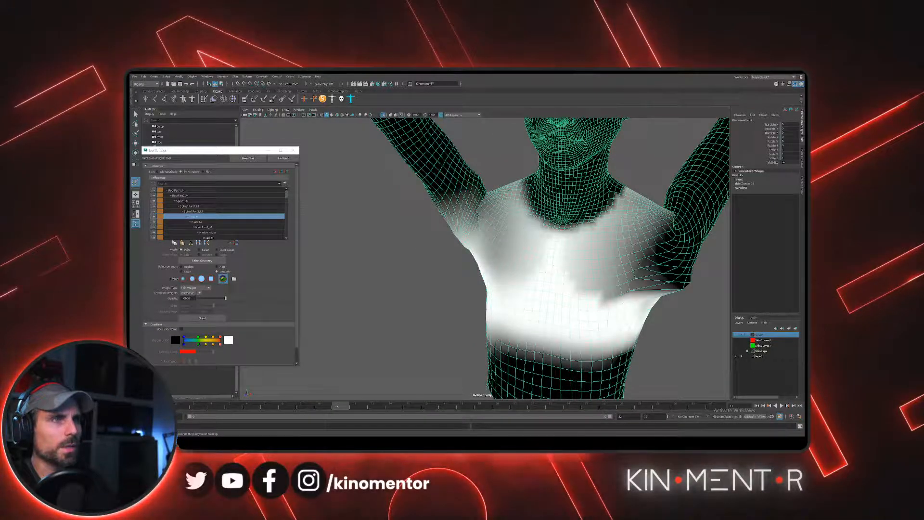
left_click_drag(613, 228, 588, 218, "alt")
left_click_drag(558, 254, 563, 231, "alt")
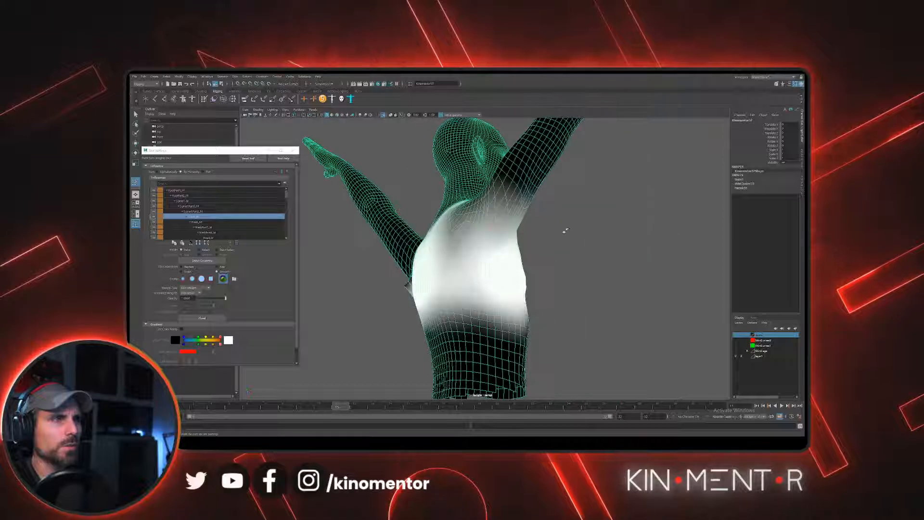
mouse_move(495, 203)
left_mouse_down("alt")
mouse_move(488, 222)
mouse_move(516, 221)
mouse_move(503, 217)
mouse_move(526, 239)
mouse_move(520, 217)
mouse_move(402, 213)
left_mouse_up("alt")
left_click(219, 267)
left_click(217, 271)
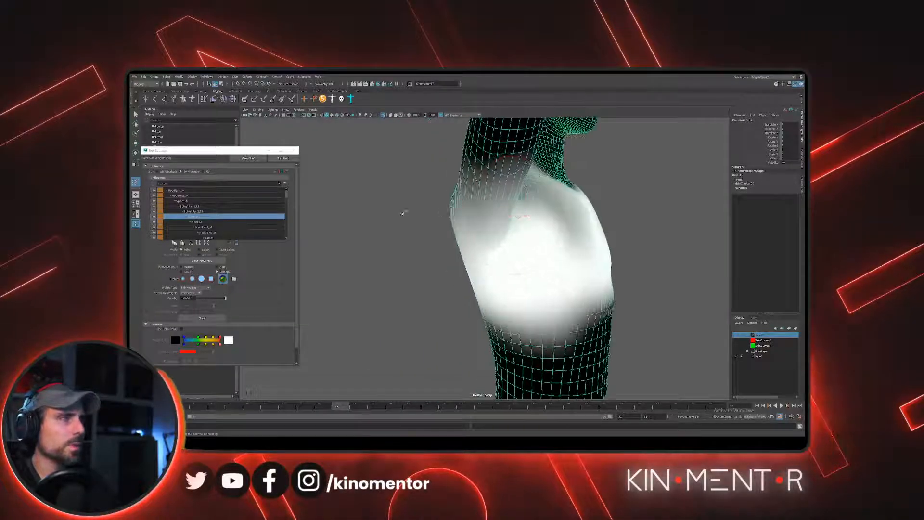
- Examine the skin mesh's weights joint by joint, including the neighbouring spine, neck, left arm and right shoulder influences
left_click(230, 211)
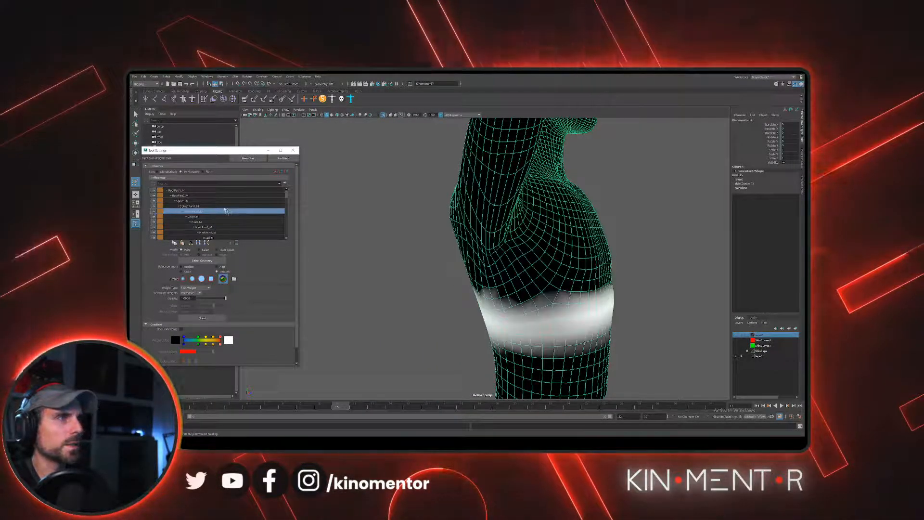
left_click(227, 206)
key("Up")
key("Up")
key("Up")
key("Up")
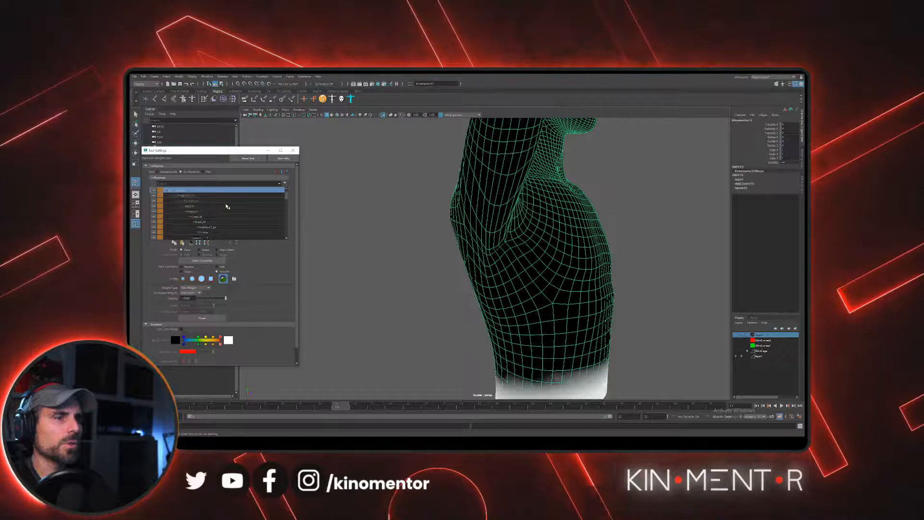
key("Down")
key("Down")
key("Down")
key("Down")
key("Down")
key("Down")
key("Down")
key("Down")
key("Down")
key("Down")
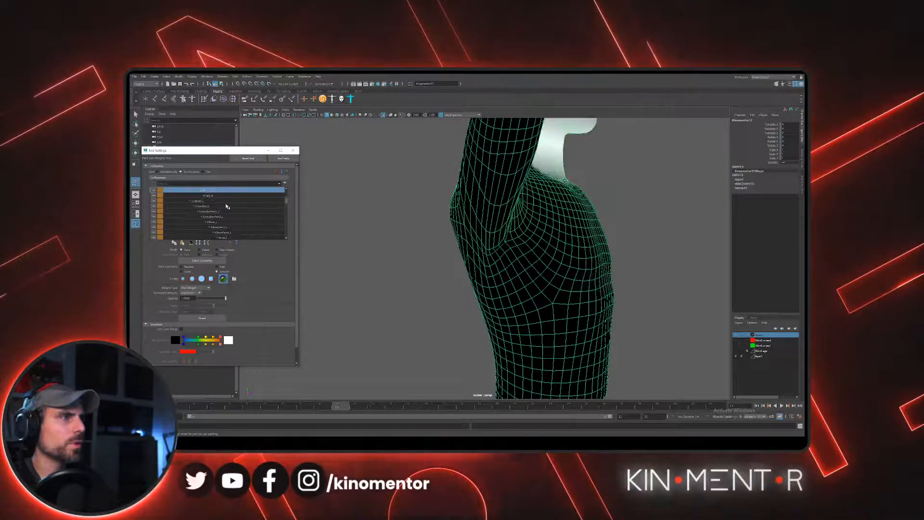
key("Down")
key("Down")
key("Down")
key("Down")
key("Down")
key("Down")
key("Down")
key("Down")
key("Down")
key("Down")
key("Down")
key("Down")
key("Down")
key("Down")
key("Down")
key("Down")
key("Down")
key("Down")
key("Down")
key("Down")
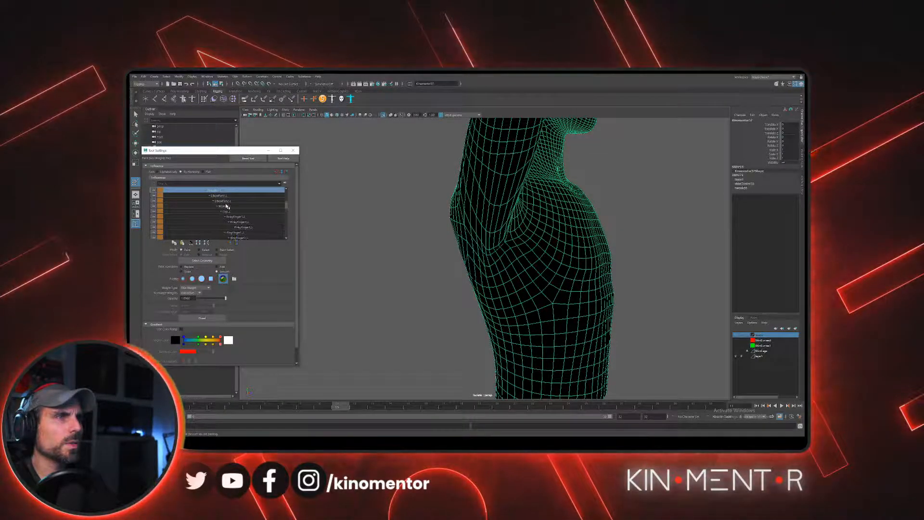
scroll(227, 206, "down", 1)
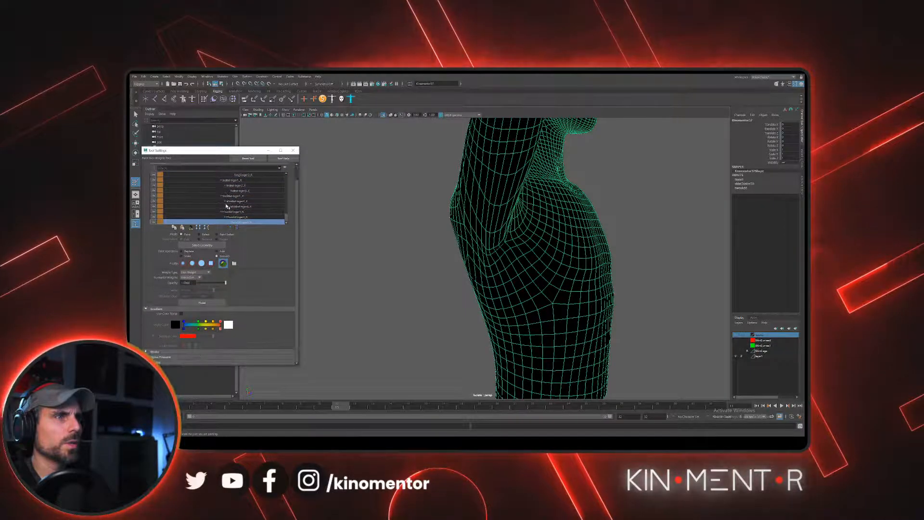
key("Up")
key("Up")
key("Up")
key("Up")
key("Up")
key("Up")
key("Up")
key("Up")
key("Up")
key("Up")
key("Up")
key("Up")
key("Up")
key("Up")
key("Up")
key("Up")
key("Up")
key("Up")
key("Up")
key("Up")
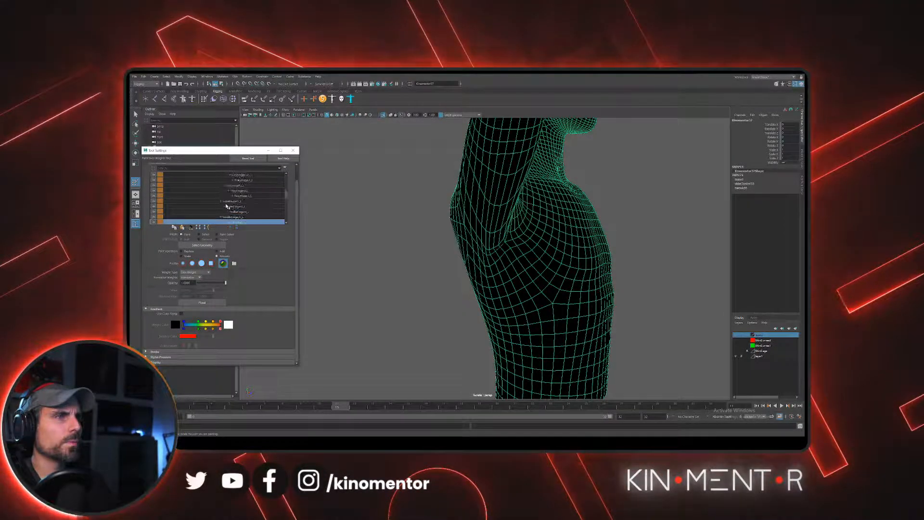
key("Down")
key("Down")
key("Down")
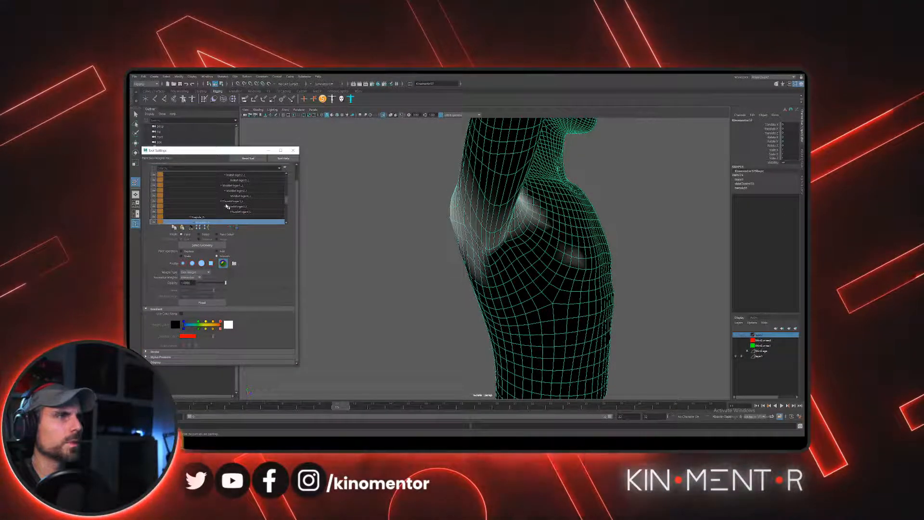
key("Down")
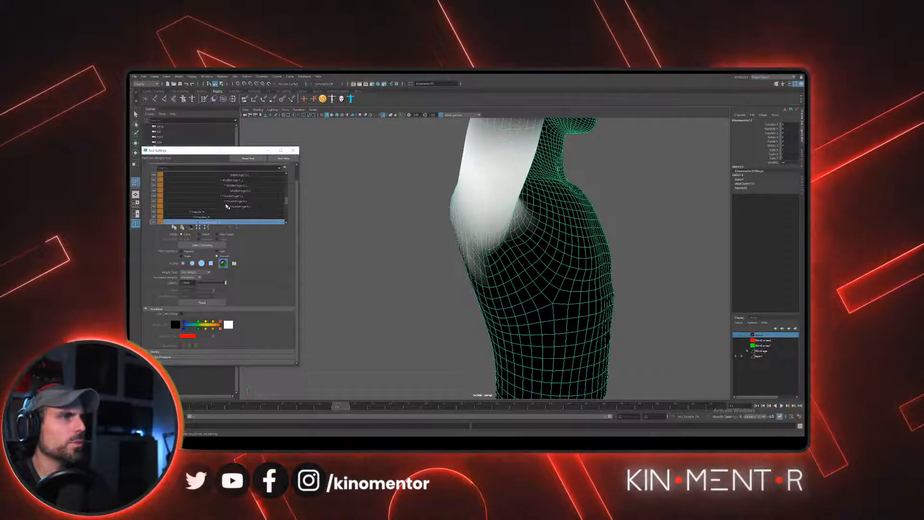
- Leave weight painting and end the mesh isolation so the whole character, joints and controls are displayed again
mouse_move(547, 192)
left_mouse_down("alt")
mouse_move(511, 190)
mouse_move(503, 202)
mouse_move(495, 173)
mouse_move(490, 195)
mouse_move(500, 195)
left_mouse_up("alt")
left_click_drag(510, 238, 433, 214, "alt")
key("q")
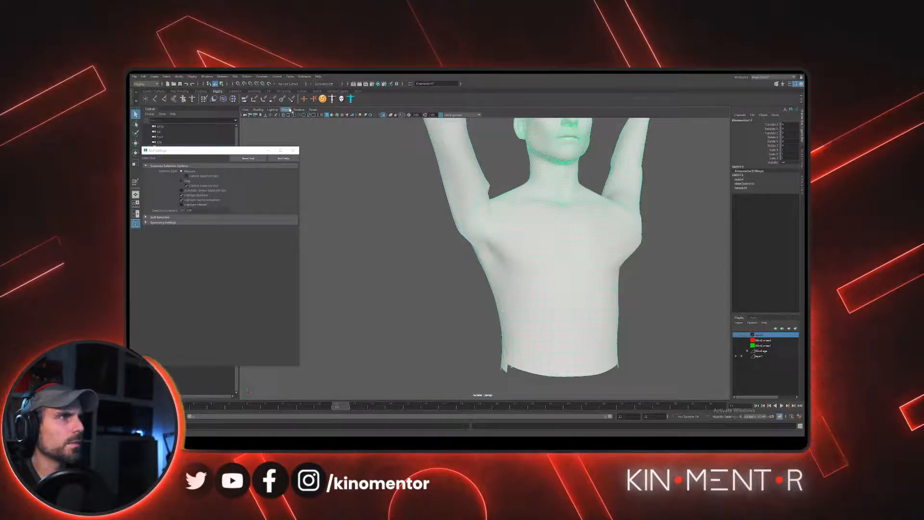
mouse_move(286, 110)
left_click(347, 125)
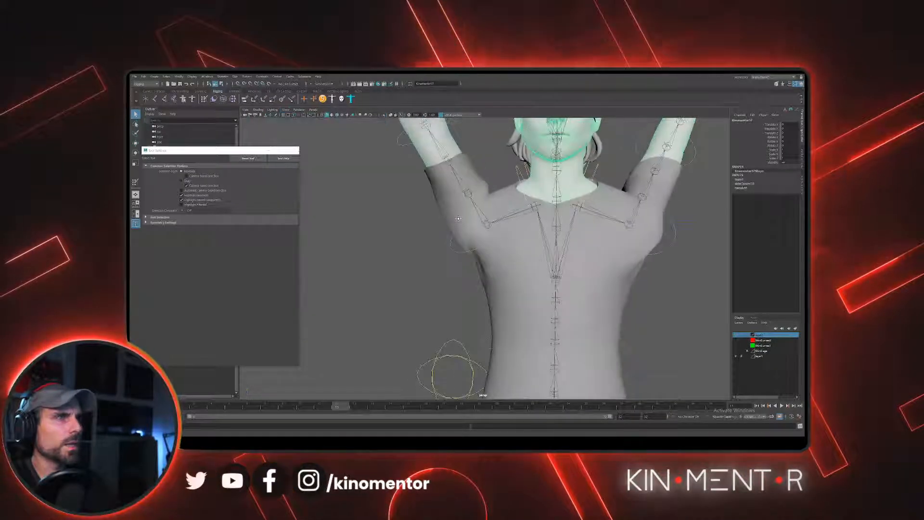
- Rotate the right shoulder FK control through lowered, forward and sideways arm poses to test the armpit deformation
left_click_drag(429, 211, 468, 231, "alt")
left_click(451, 256)
key("e")
right_click_drag(468, 231, 433, 233, "alt")
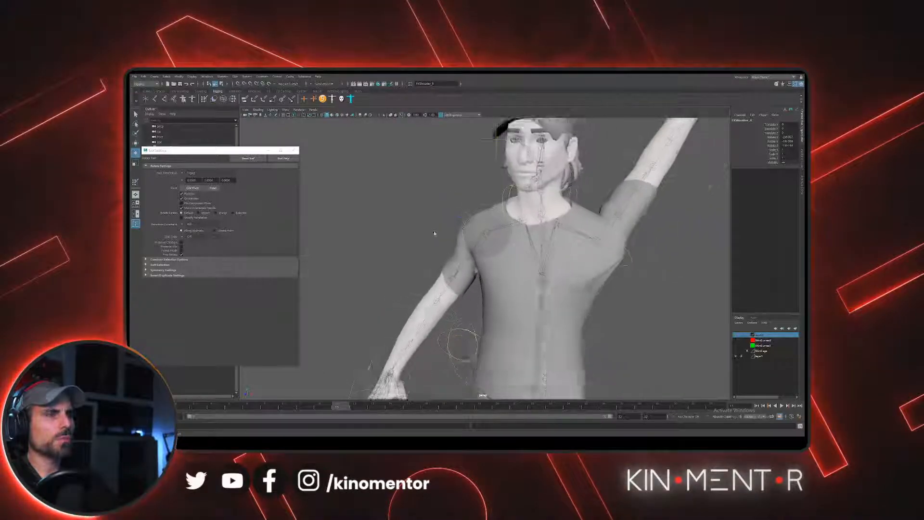
left_click_drag(433, 233, 621, 232, "alt")
right_click_drag(621, 232, 537, 231, "alt")
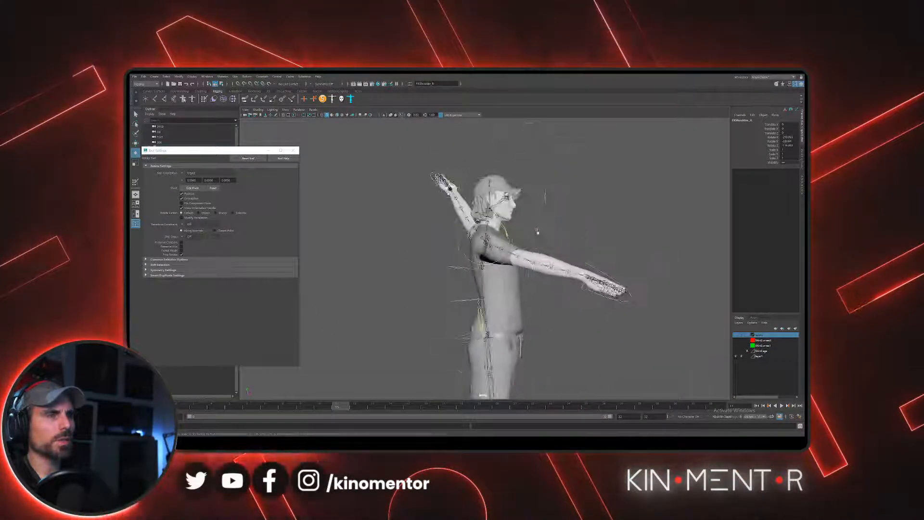
key("w")
left_click_drag(537, 232, 467, 244, "alt")
key("e")
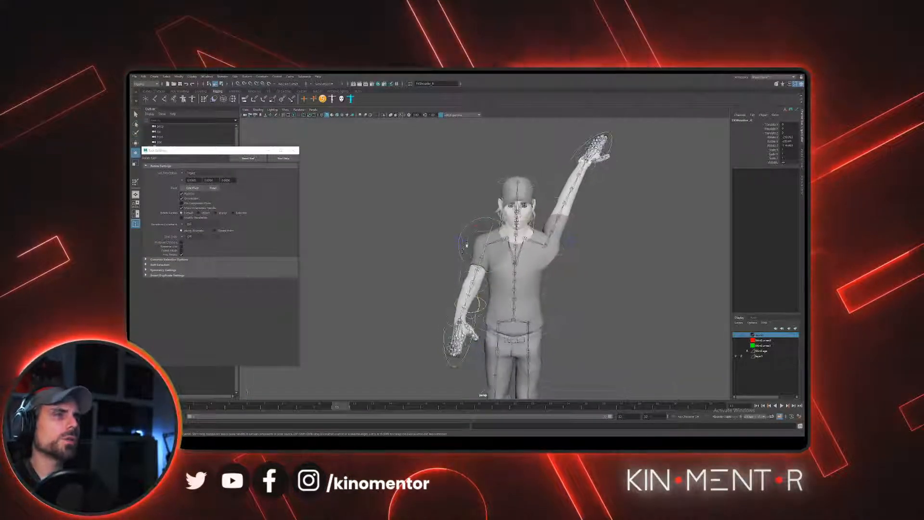
left_click_drag(377, 200, 543, 282, "alt")
key("w")
- Rotate the left shoulder FK control to lower the raised arm to roughly shoulder height
left_click(575, 254)
key("e")
left_click(579, 263)
left_click_drag(567, 261, 553, 211)
key("w")
scroll(455, 205, "down", 3)
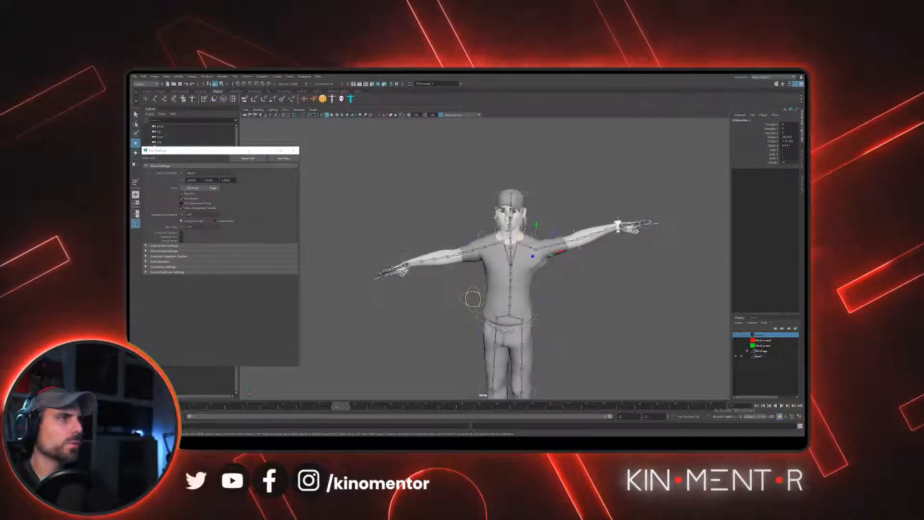
- Close the tool settings and return the rig to its build pose with AdvancedSkeleton
left_click_drag(255, 150, 453, 168)
left_click(492, 169)
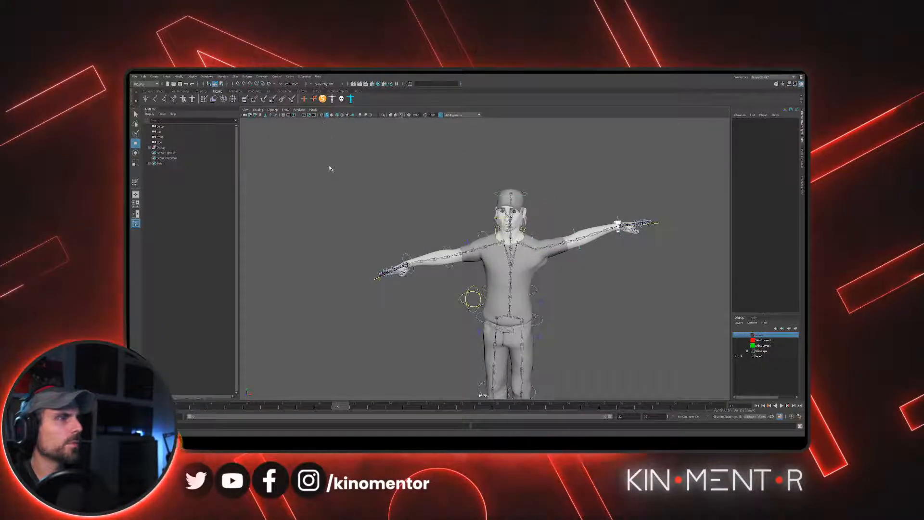
left_click(322, 99)
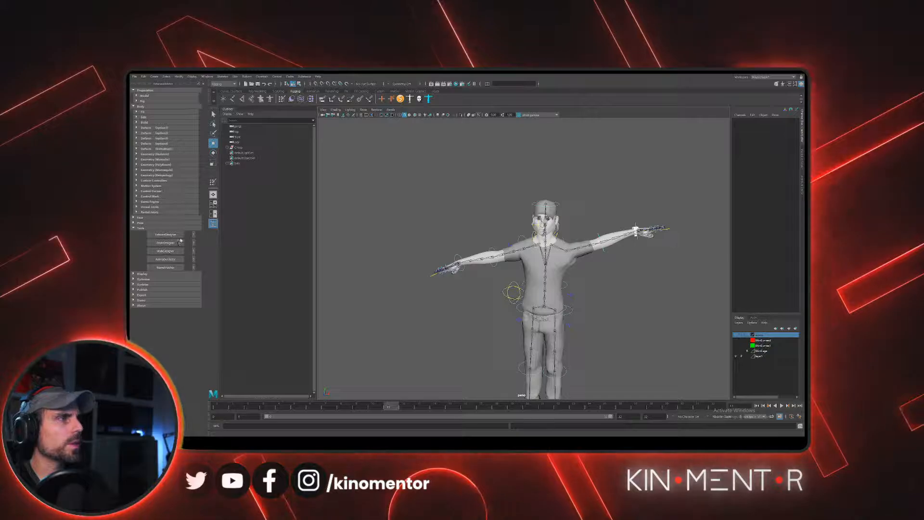
left_click(134, 289)
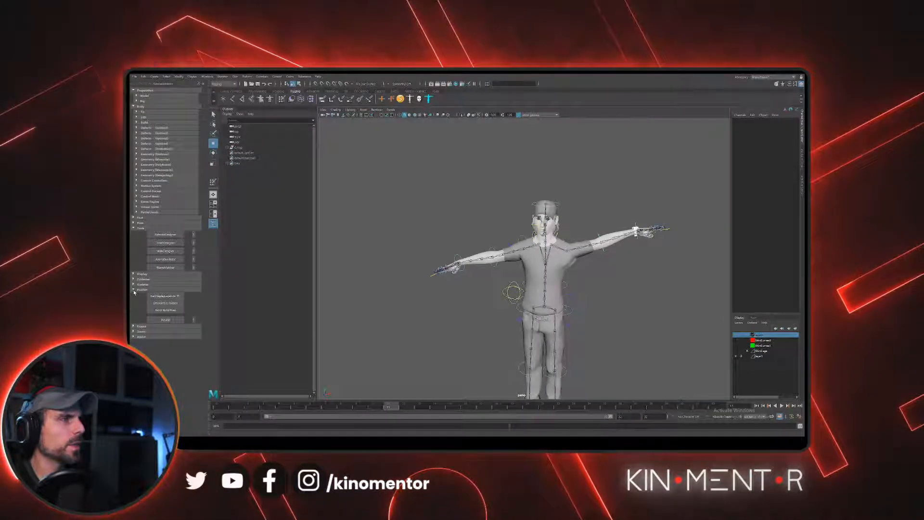
left_click(168, 311)
- Examine the character in its build pose from the front and the right side
left_click_drag(469, 226, 509, 232, "alt")
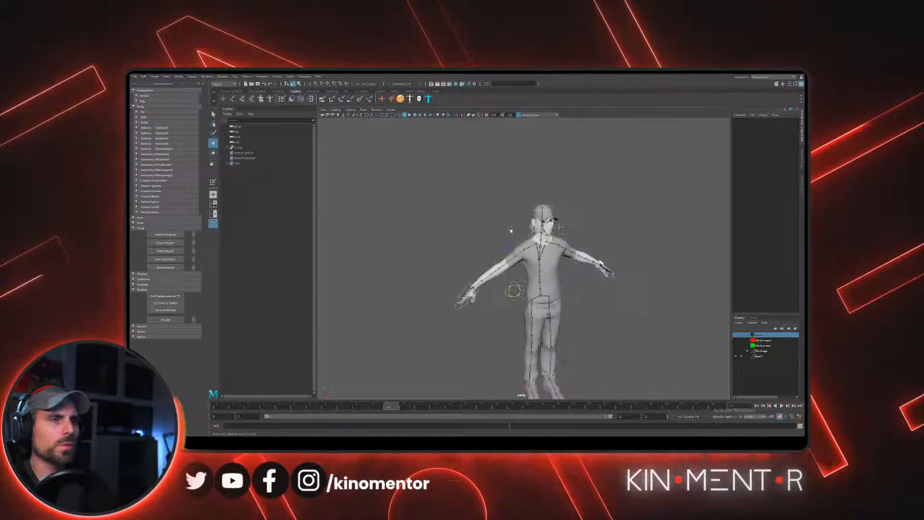
right_click_drag(510, 232, 553, 279, "alt")
middle_click_drag(553, 279, 529, 203, "alt")
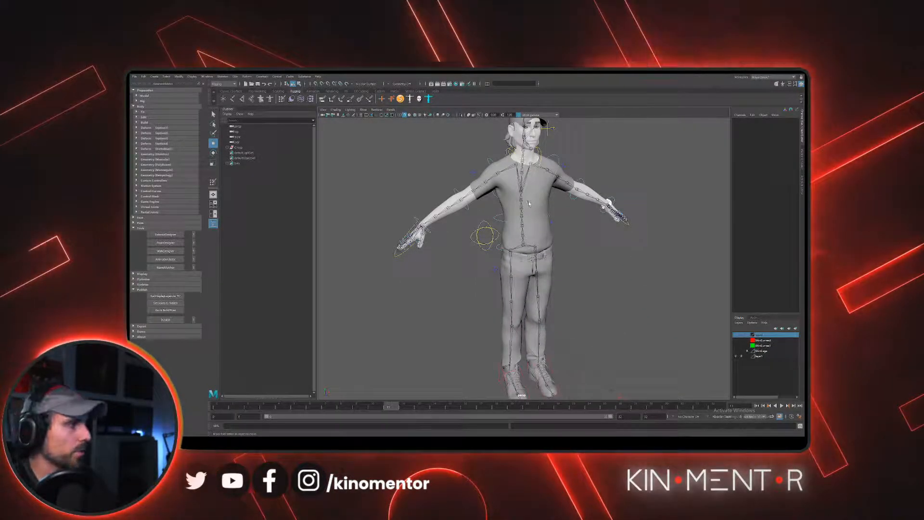
left_click_drag(561, 214, 557, 223, "alt")
right_click_drag(556, 224, 558, 230, "alt")
middle_click_drag(558, 230, 541, 254, "alt")
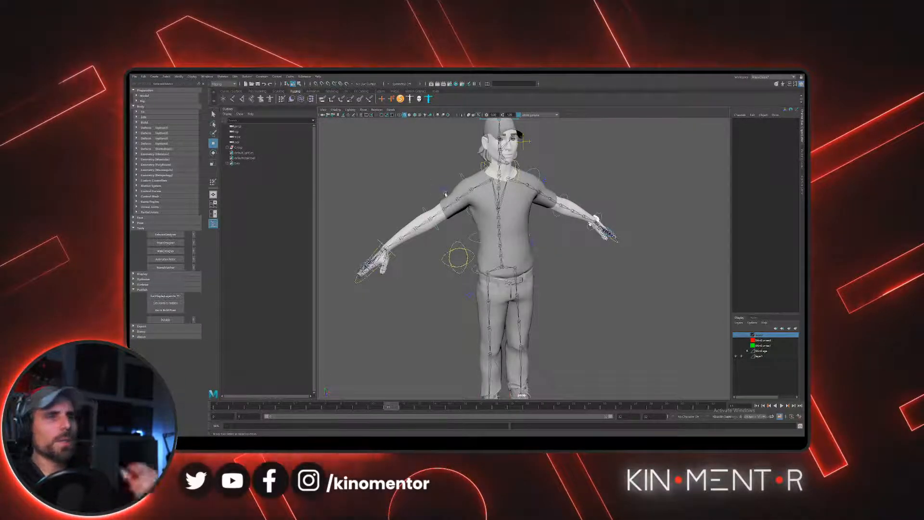
right_click_drag(415, 192, 440, 202, "alt")
left_click_drag(440, 202, 485, 216, "alt")
middle_click_drag(486, 217, 566, 226, "alt")
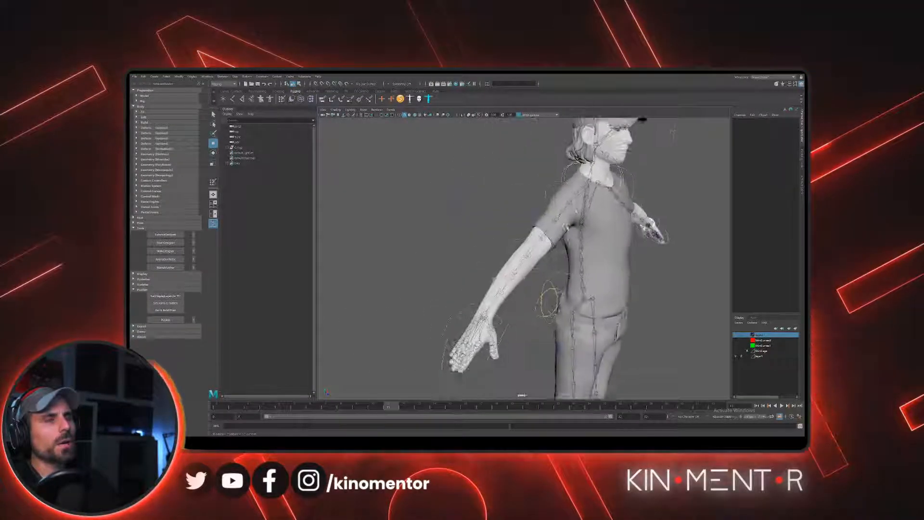
right_click_drag(566, 226, 581, 230, "alt")
- Bend the right arm sharply at the elbow by rotating its FK elbow control
left_click(510, 234)
key("e")
left_click_drag(527, 240, 450, 276, "alt")
right_click_drag(450, 276, 466, 278, "alt")
left_click_drag(465, 276, 495, 301)
right_click_drag(495, 300, 548, 302, "alt")
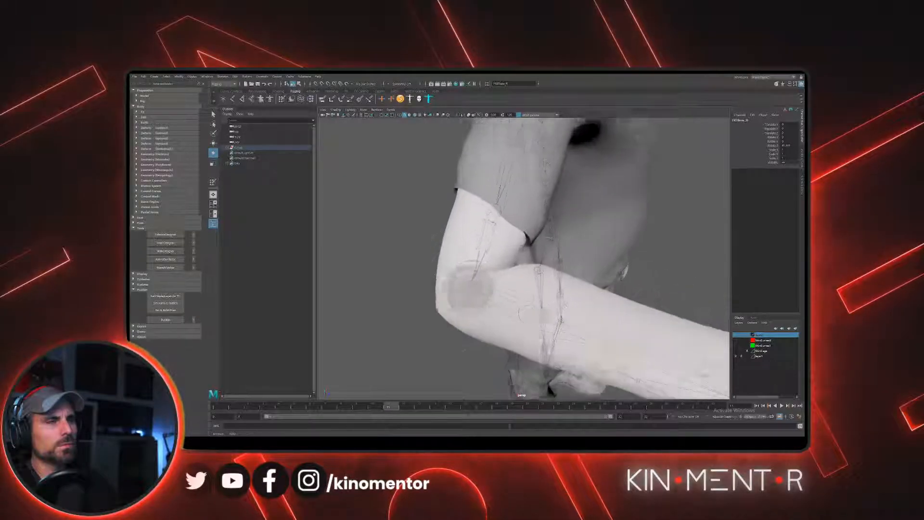
left_click_drag(548, 302, 523, 351, "alt")
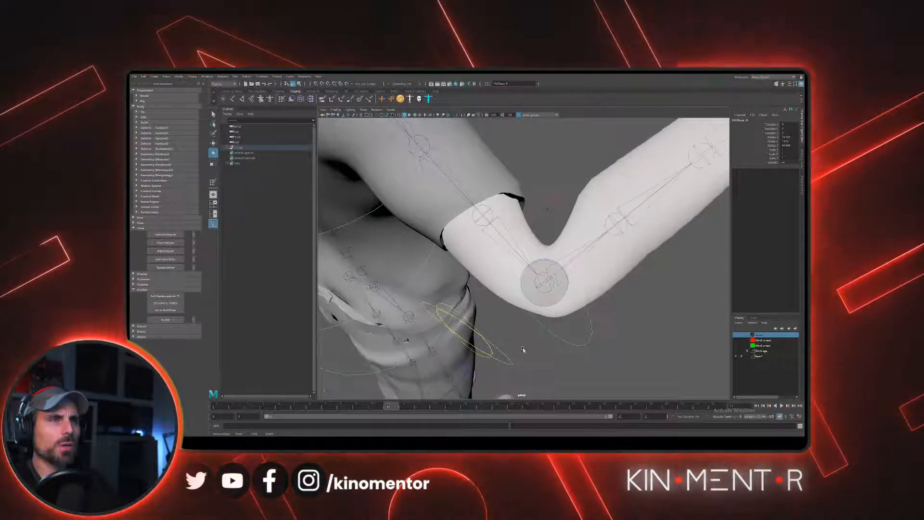
left_click_drag(602, 301, 535, 265, "alt")
middle_click_drag(535, 264, 532, 257, "alt")
left_click_drag(532, 257, 550, 183, "alt")
left_click_drag(507, 249, 514, 252)
- Examine the skin mesh's deformation at the bent right elbow from several angles
key("w")
right_click_drag(501, 240, 529, 225, "alt")
left_click_drag(528, 226, 463, 217, "alt")
middle_click_drag(436, 151, 445, 219, "alt")
right_click_drag(445, 219, 471, 243, "alt")
left_click_drag(471, 243, 477, 254, "alt")
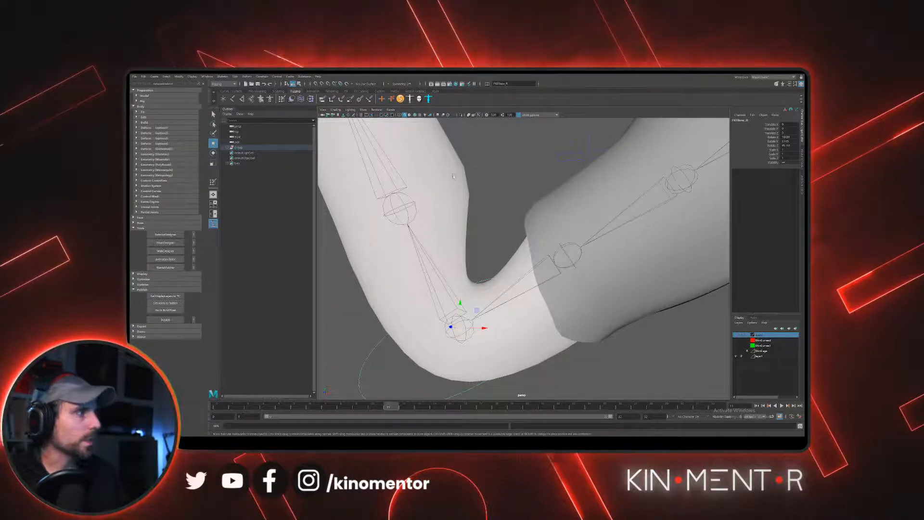
left_click_drag(475, 190, 501, 267, "alt")
left_click(460, 202)
left_click_drag(433, 178, 487, 250, "alt")
right_click_drag(486, 250, 507, 227, "alt")
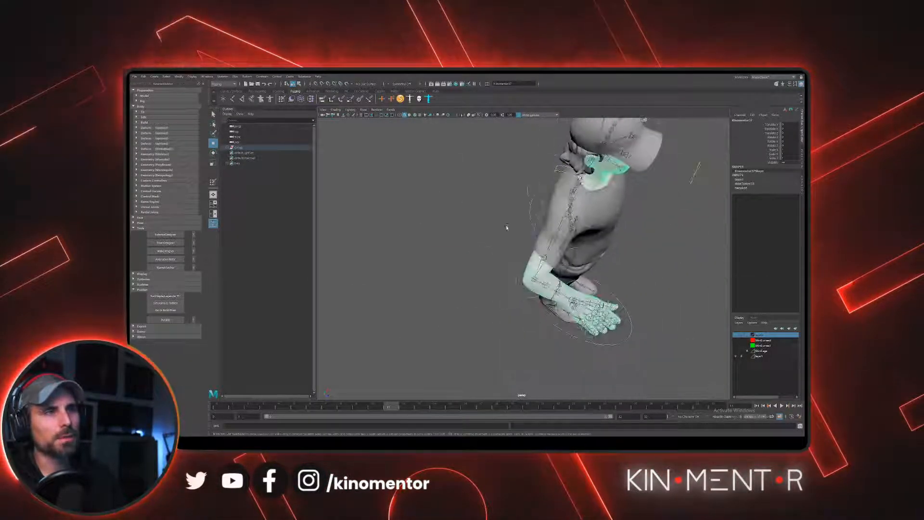
left_click_drag(507, 227, 477, 273, "alt")
right_click_drag(476, 272, 452, 210, "alt")
left_click_drag(452, 210, 467, 273, "alt")
left_click(464, 233)
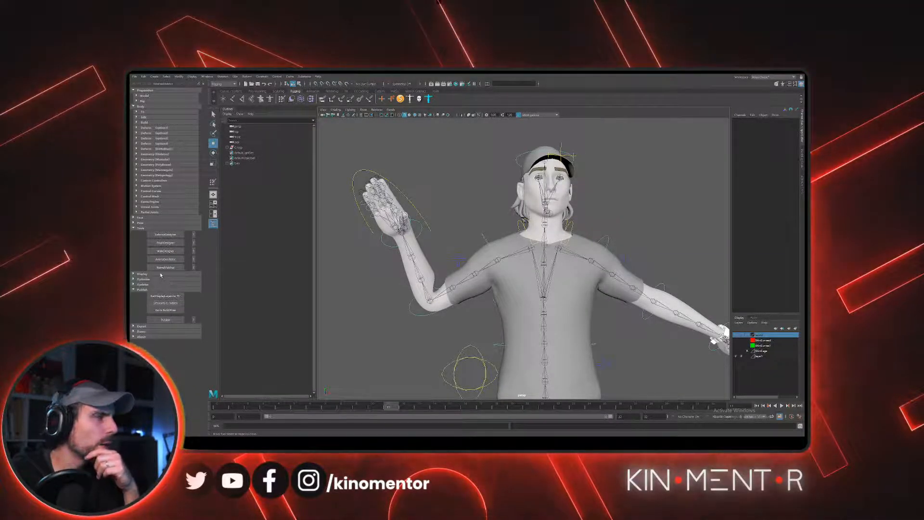
- Find and open AdvancedSkeleton's Corrective Shapes options among the pose tools
left_click(139, 228)
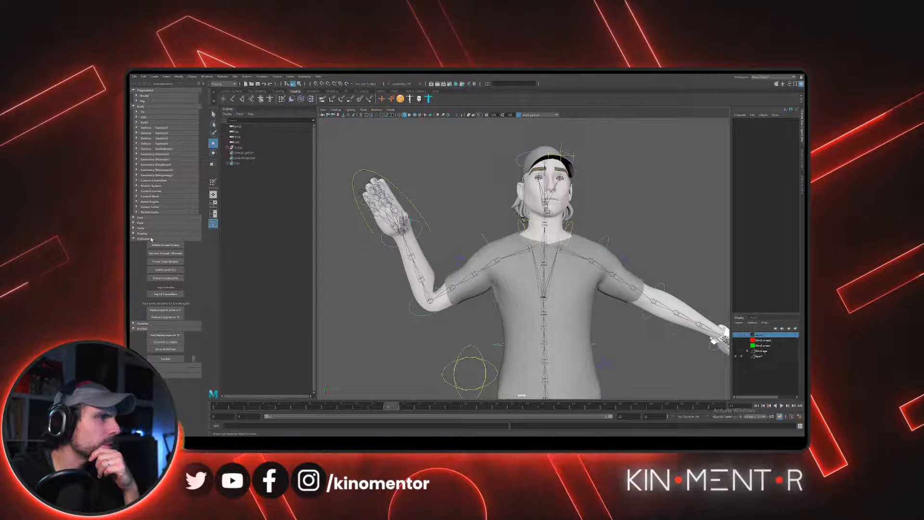
left_click(151, 239)
left_click(142, 224)
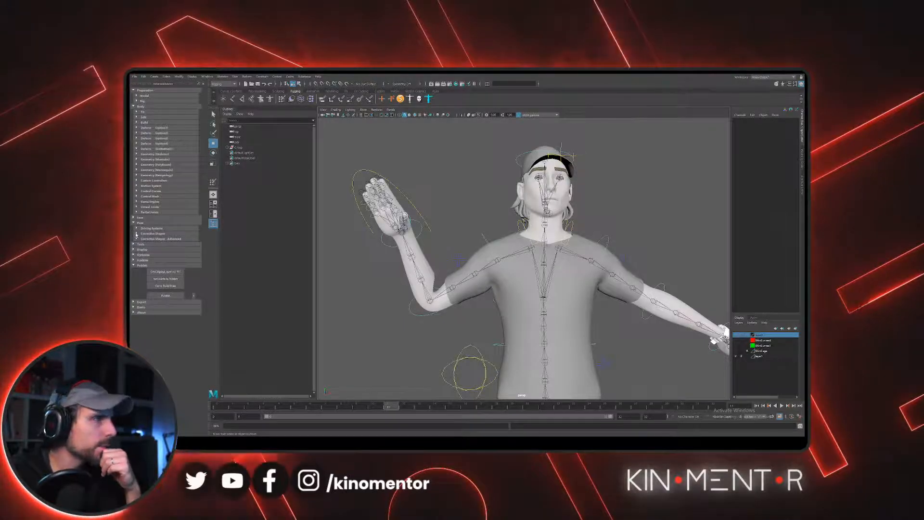
left_click(136, 234)
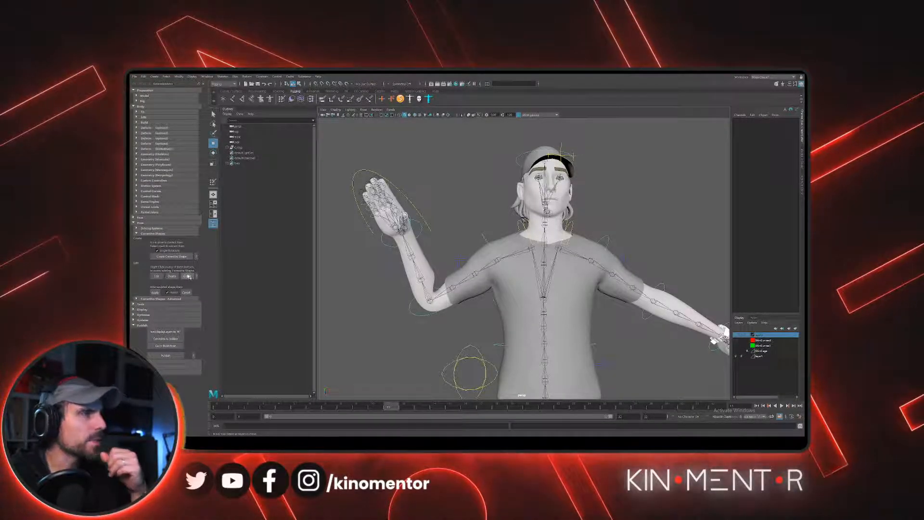
- Select the right FK elbow control and fine-tune its rotation as the bent pose for a corrective shape
left_click_drag(429, 212, 448, 253, "alt")
left_click(420, 288)
key("e")
left_click_drag(448, 252, 572, 260, "alt")
key("w")
middle_click_drag(573, 260, 488, 284, "alt")
right_click_drag(488, 284, 517, 287, "alt")
left_click_drag(517, 287, 493, 263, "alt")
middle_click_drag(494, 263, 457, 318, "alt")
key("e")
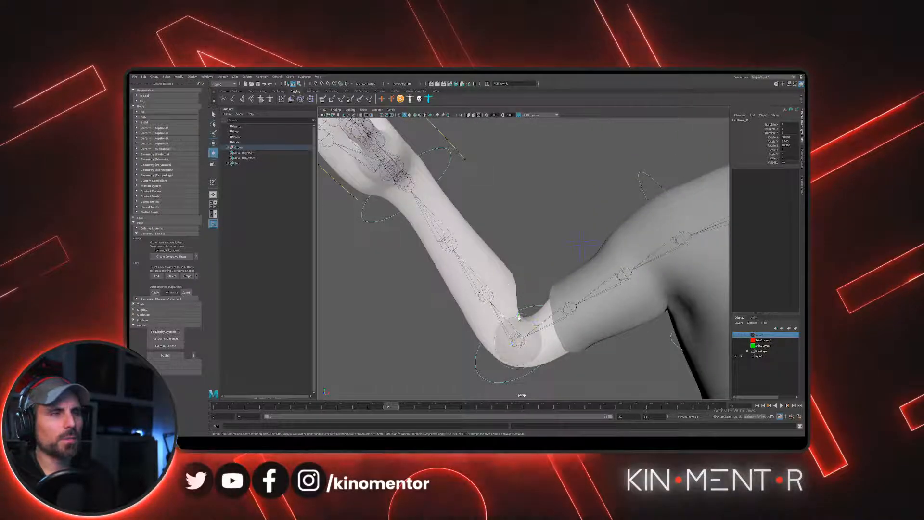
left_click_drag(522, 316, 527, 317)
left_click_drag(548, 284, 486, 316, "alt")
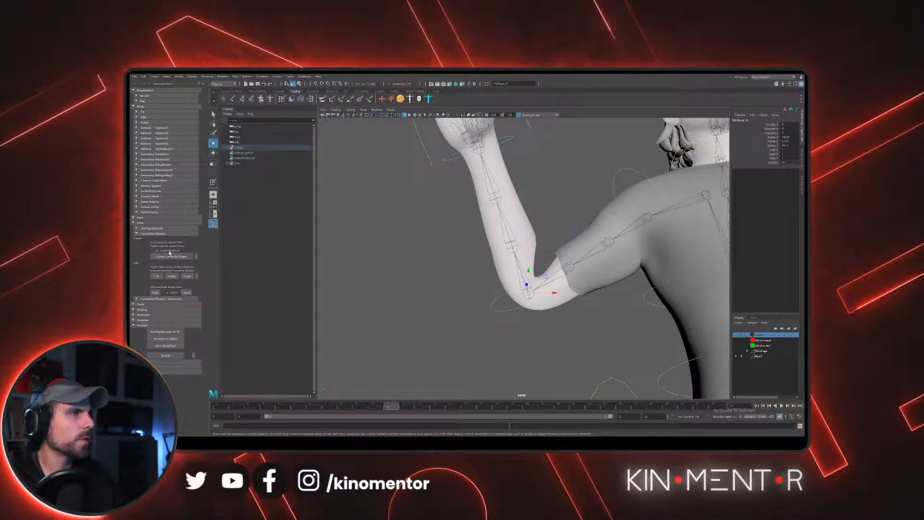
- Create a corrective shape on the skin mesh for the bent right elbow, accepting the combination of elbow angle drivers
left_click(394, 282)
left_click(498, 261)
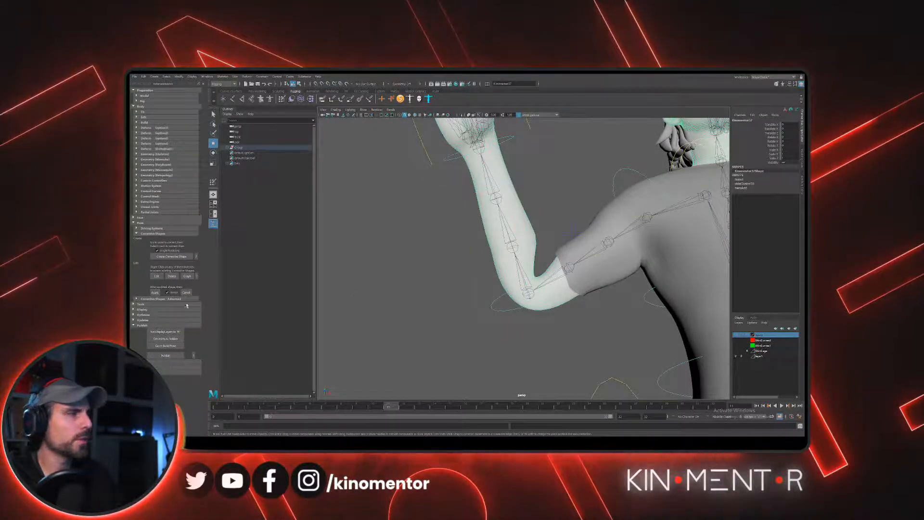
left_click(175, 256)
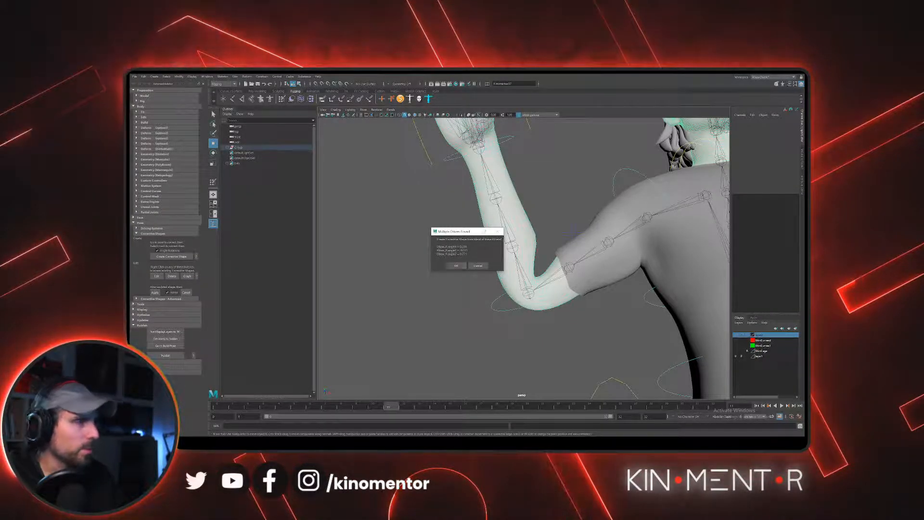
left_click(456, 266)
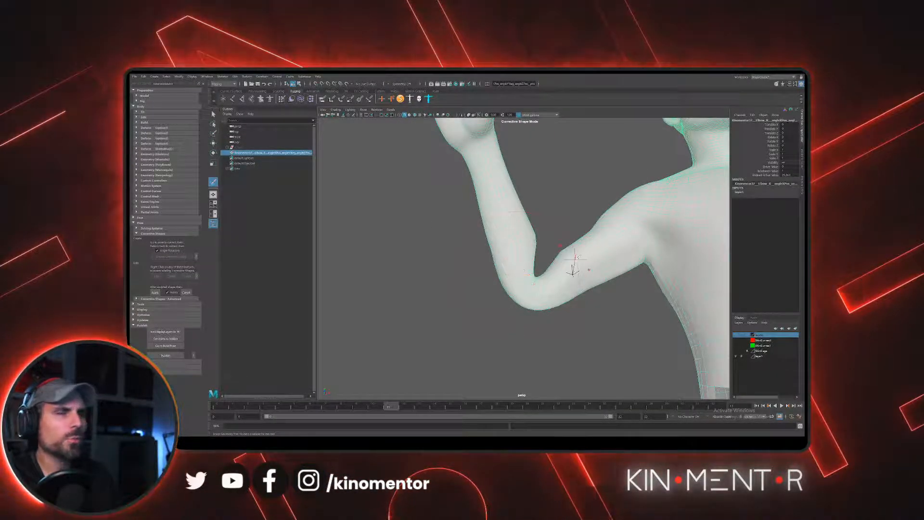
- Examine the corrective sculpt mesh around the bent right elbow from several angles
left_click_drag(522, 250, 501, 250, "alt")
right_click_drag(500, 249, 482, 275, "alt")
left_click_drag(483, 275, 499, 281, "alt")
right_click_drag(499, 280, 495, 279, "alt")
middle_click_drag(495, 280, 466, 217, "alt")
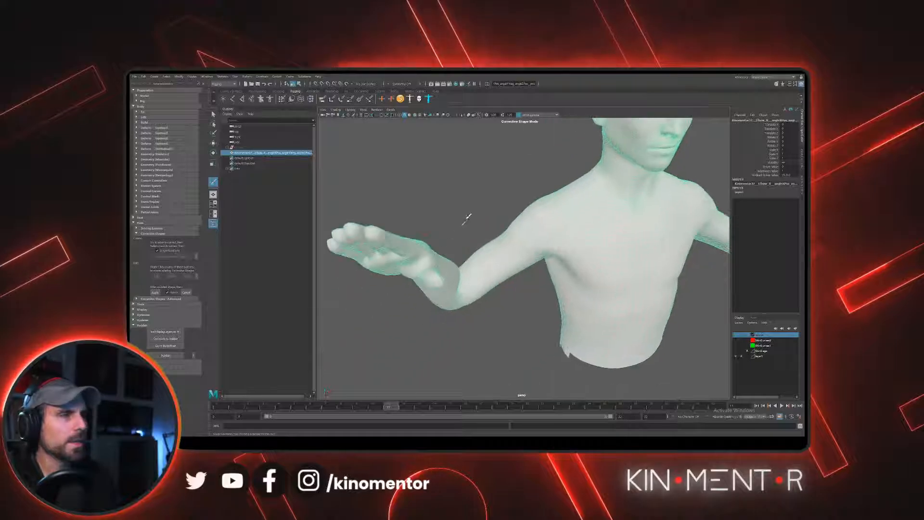
right_click_drag(467, 217, 494, 275, "alt")
left_click_drag(493, 274, 518, 254, "alt")
right_click_drag(517, 254, 534, 262, "alt")
left_click_drag(510, 262, 486, 269, "alt")
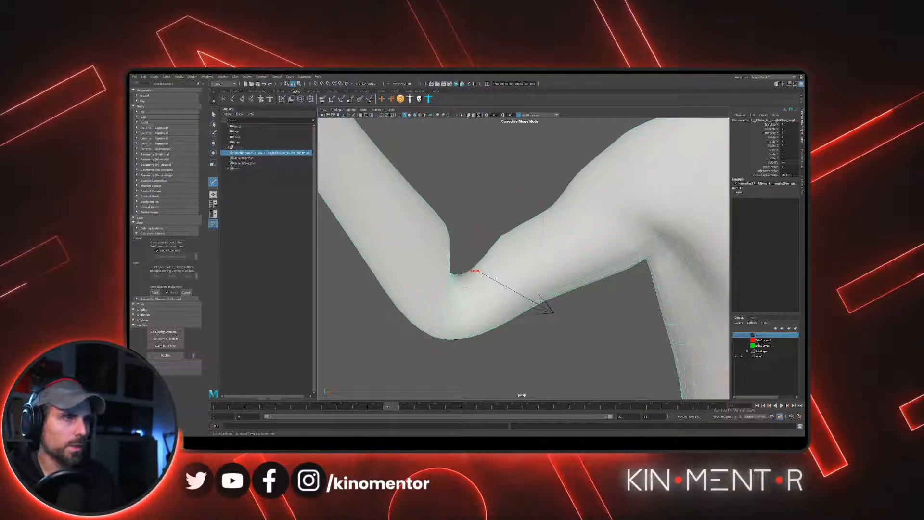
- Try sculpting the inner crease of the bent right elbow with short brush strokes
left_click(472, 275)
key("ctrl+z")
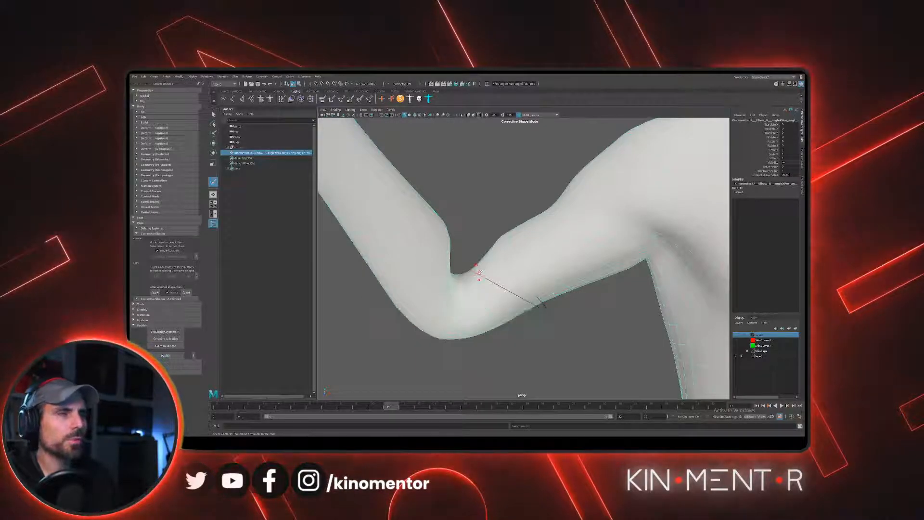
left_click_drag(478, 269, 478, 277, "alt")
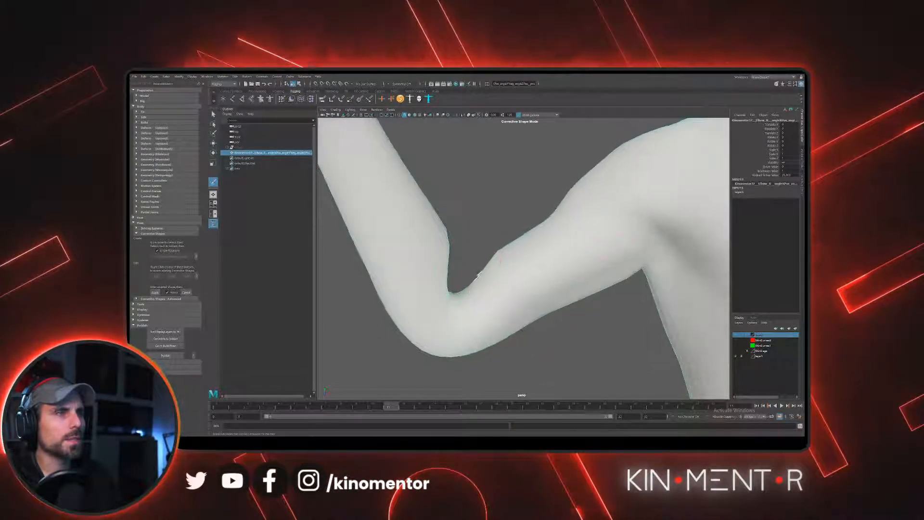
left_click(478, 278)
key("ctrl+z")
mouse_move(535, 273)
left_mouse_down("alt")
mouse_move(548, 256)
mouse_move(522, 235)
mouse_move(587, 248)
left_mouse_up("alt")
left_click(533, 273)
key("ctrl+z")
left_click_drag(537, 273, 474, 245, "alt")
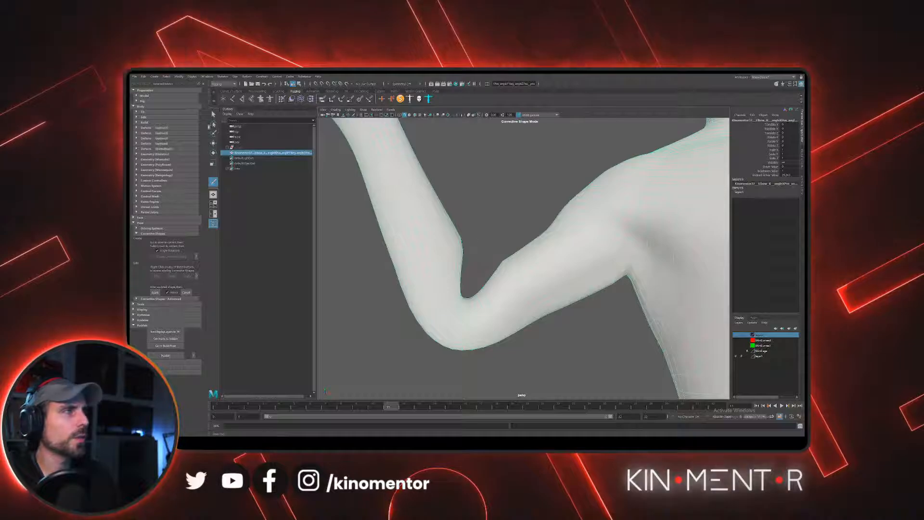
- Select the vertices in the right elbow's inner crease and move them outward to fill the fold
scroll(468, 244, "up", 2)
right_click_drag(468, 300, 452, 302)
middle_click_drag(460, 284, 469, 263, "alt")
left_click_drag(469, 263, 451, 272, "alt")
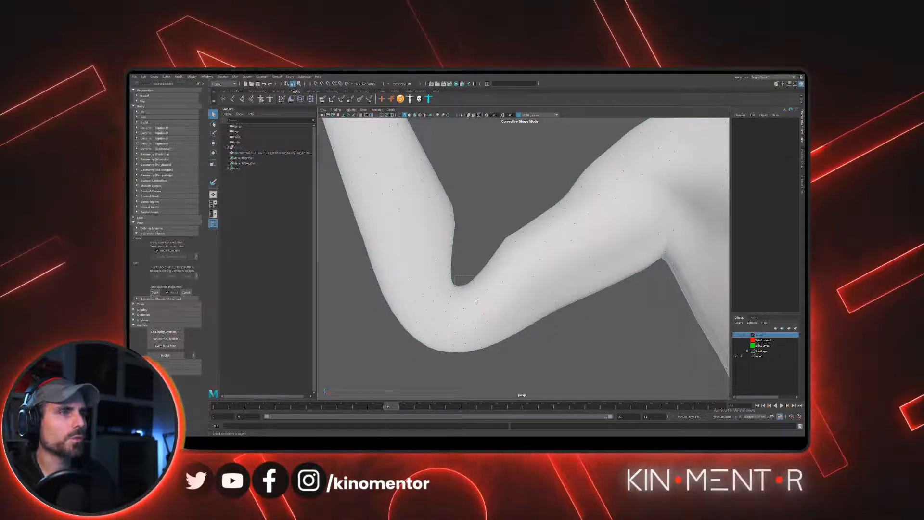
left_click(461, 286)
key("w")
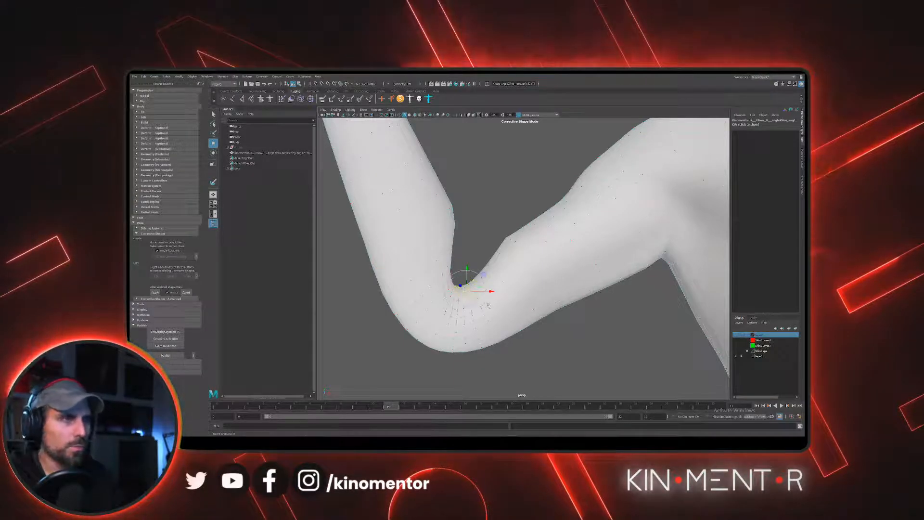
left_click_drag(471, 293, 484, 261)
- Reposition individual vertices on the upper-arm and forearm sides of the elbow crease to soften the bend
left_click(484, 262)
left_click(480, 223)
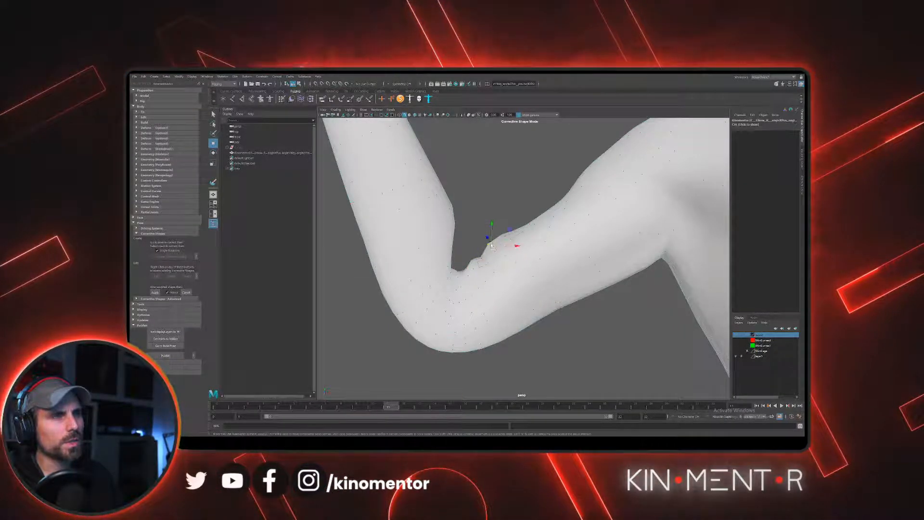
left_click(504, 236)
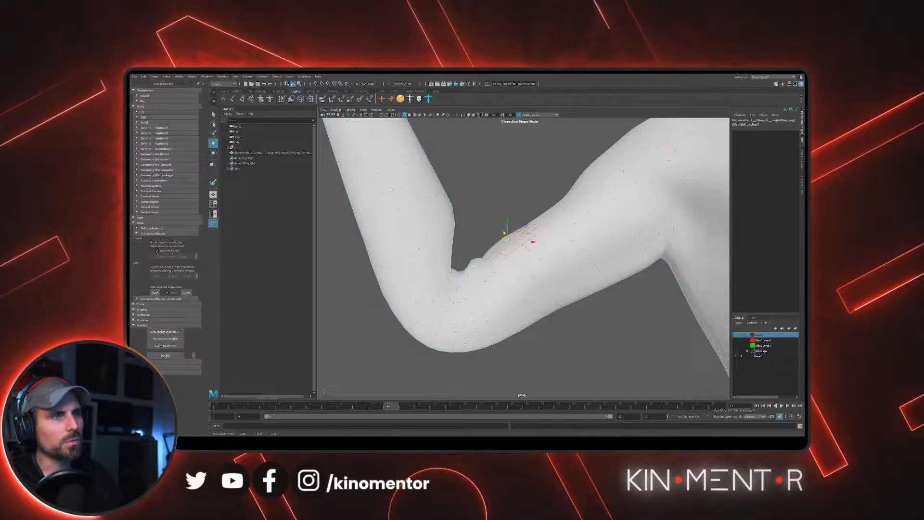
left_click(450, 262)
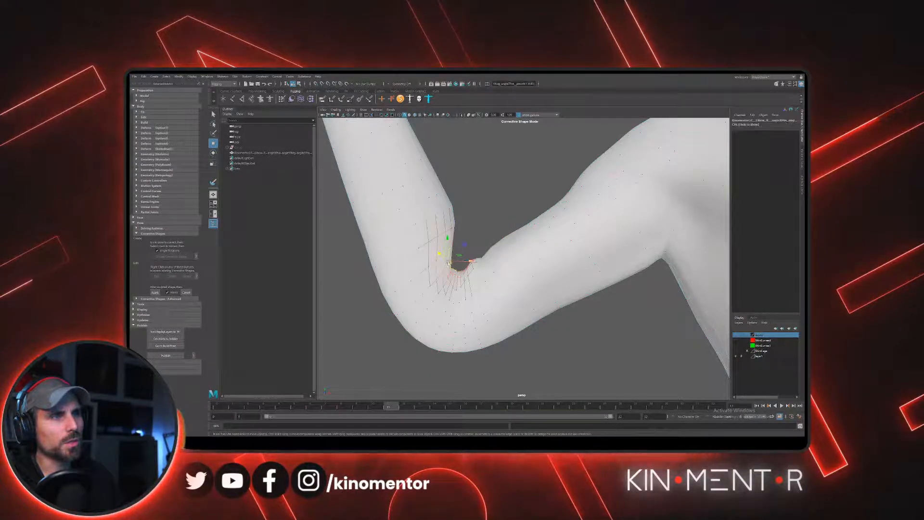
mouse_move(449, 263)
left_mouse_down()
mouse_move(457, 261)
mouse_move(456, 231)
mouse_move(477, 250)
mouse_move(464, 256)
mouse_move(465, 269)
left_mouse_up()
left_click(457, 233)
left_click(485, 244)
- Adjust the protruding vertices where the upper arm meets the elbow crease to even out the bump
scroll(468, 262, "up", 2)
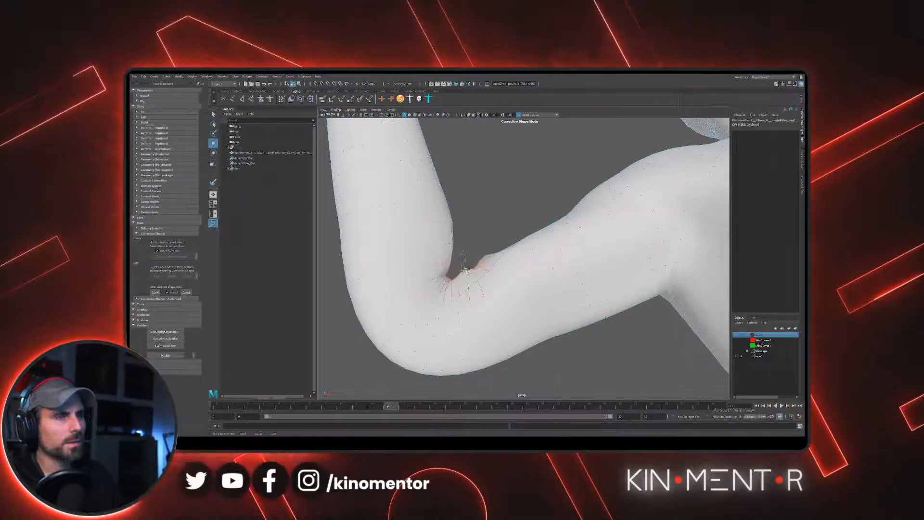
left_click(479, 239)
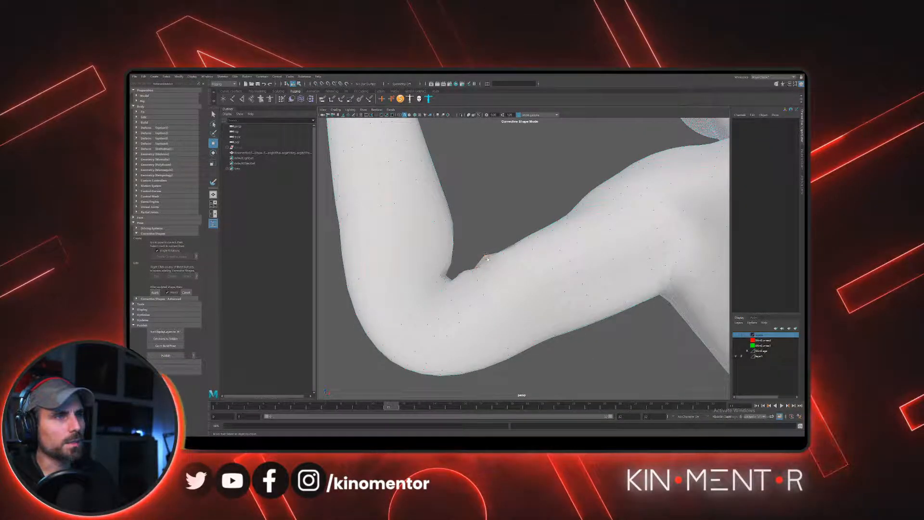
scroll(482, 250, "up", 3)
left_click(495, 283)
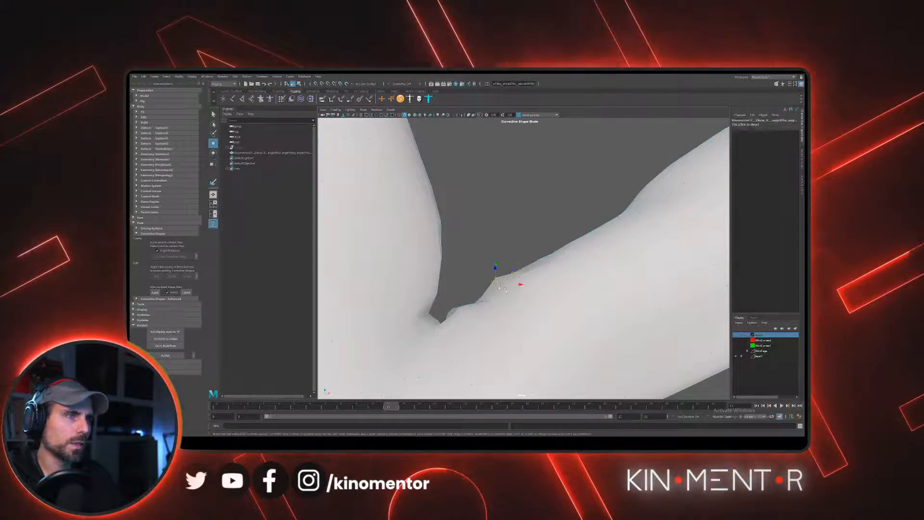
left_click_drag(496, 284, 500, 289)
left_click(473, 269)
middle_click_drag(483, 258, 504, 250, "alt")
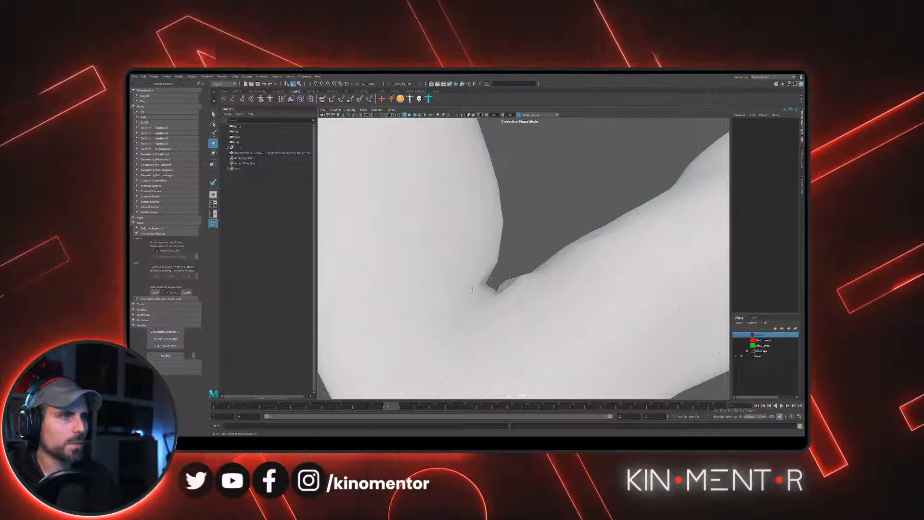
- Shift the crease vertices toward the upper arm and smooth the contour along its inner edge
left_click(487, 283)
left_click_drag(487, 284, 519, 282)
left_click(520, 267)
mouse_move(525, 247)
left_mouse_down()
mouse_move(545, 268)
mouse_move(532, 264)
left_mouse_up()
left_click(561, 212)
left_click_drag(561, 211, 598, 237)
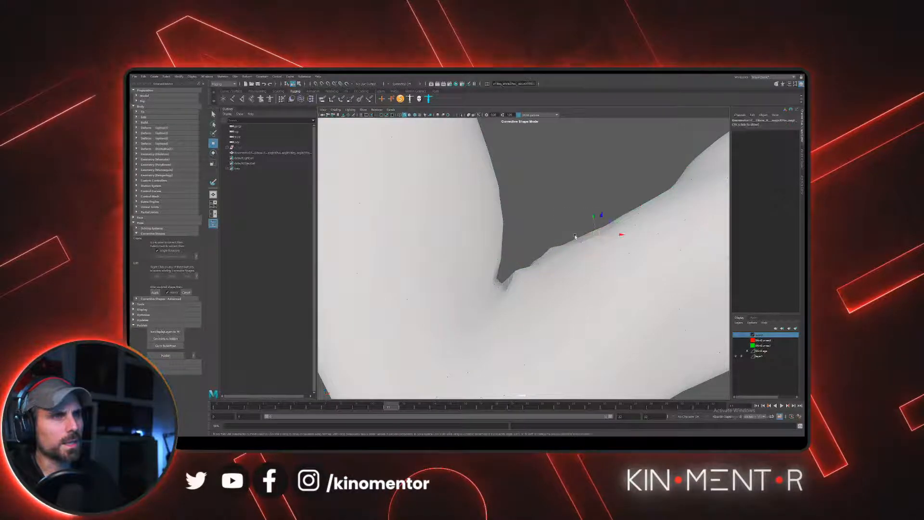
- Move the deepest crease vertices and the adjoining forearm edge to fill out the inner elbow
left_click(503, 280)
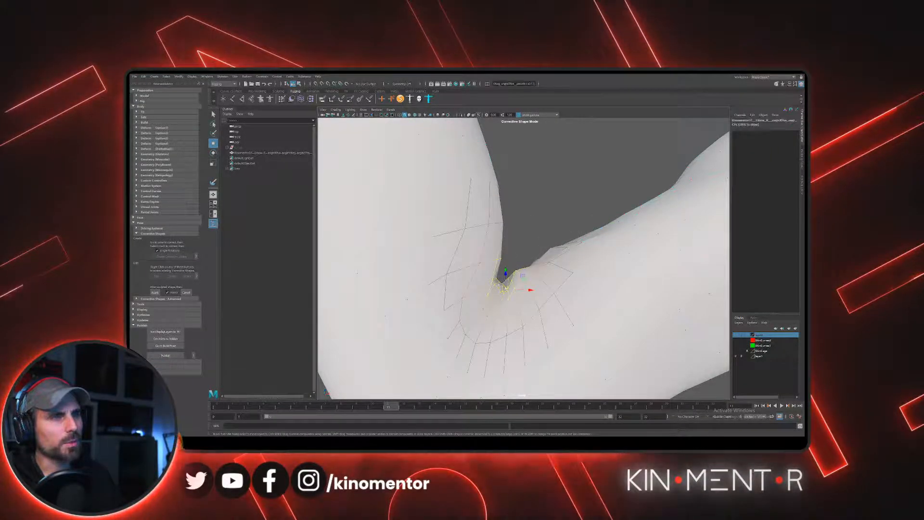
left_click_drag(523, 240, 511, 258)
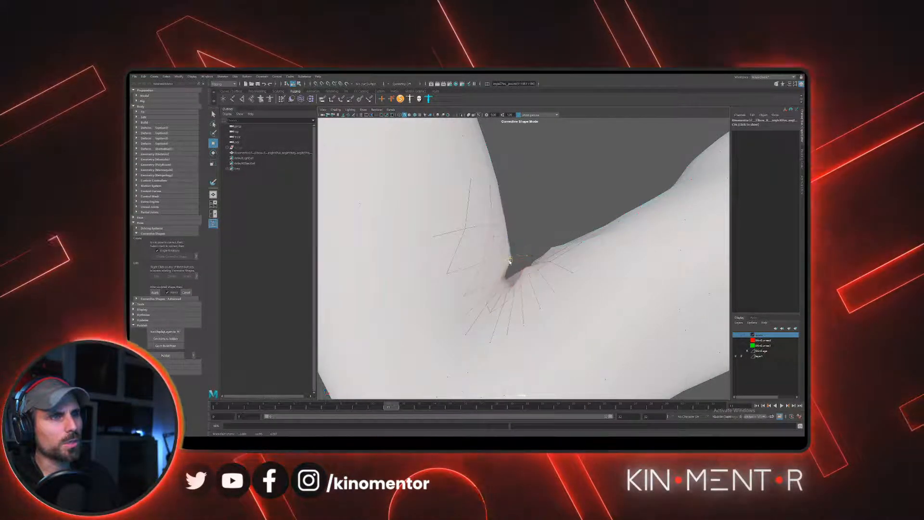
left_click_drag(523, 211, 517, 276)
left_click(540, 226)
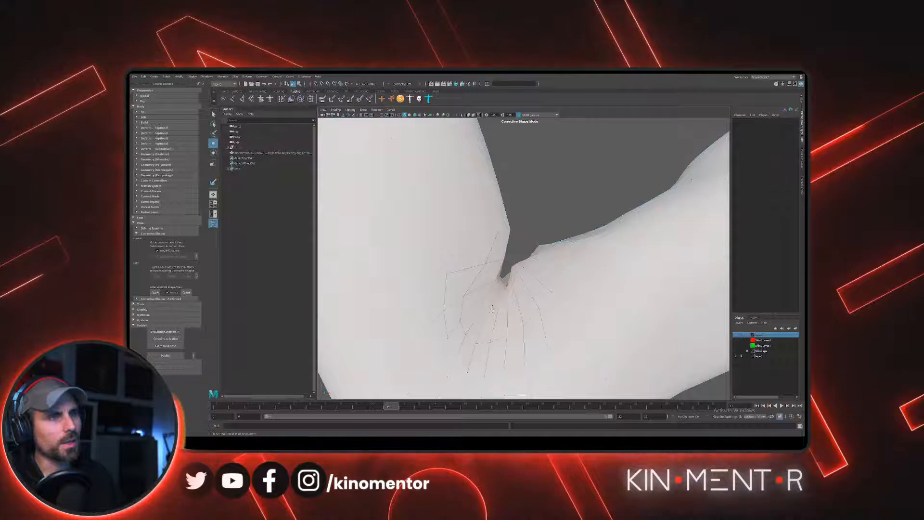
- Refine the inner crease vertices from the opposite side of the elbow to tidy the fold
left_click_drag(491, 310, 494, 250, "alt")
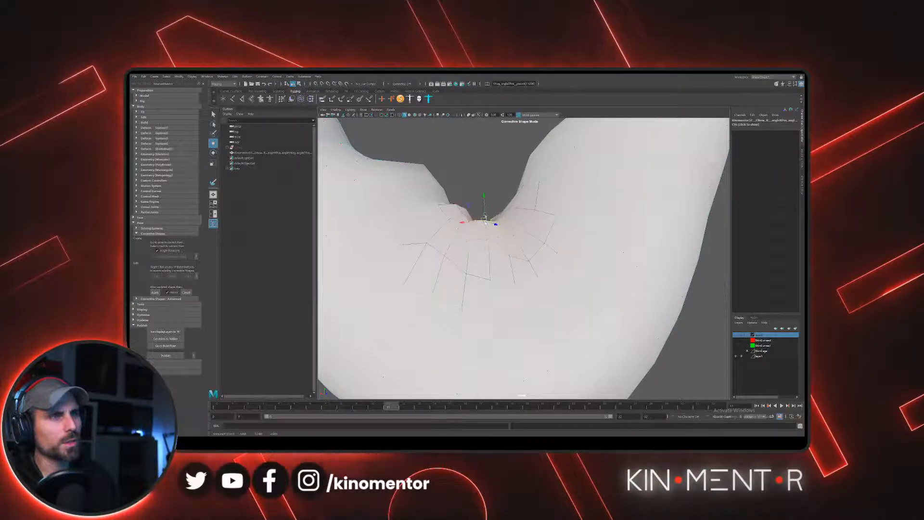
left_click(488, 203)
left_click_drag(489, 203, 490, 232, "alt")
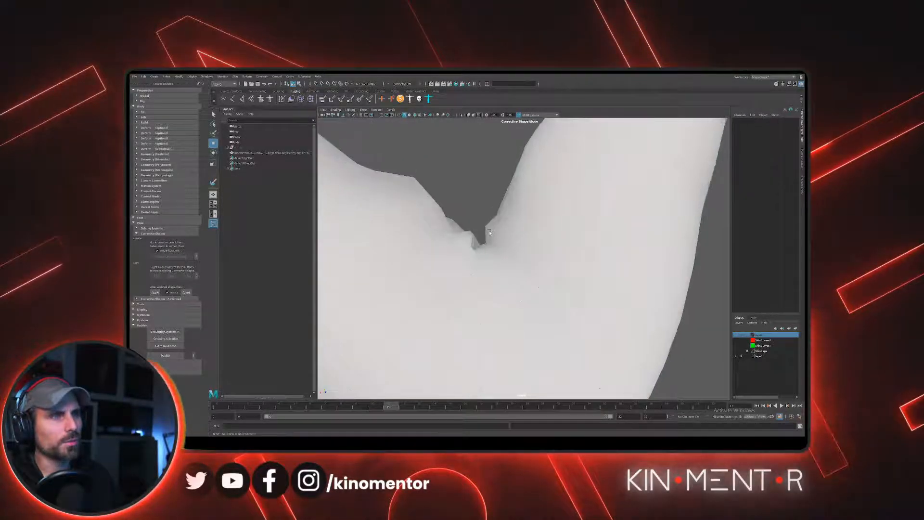
left_click(483, 242)
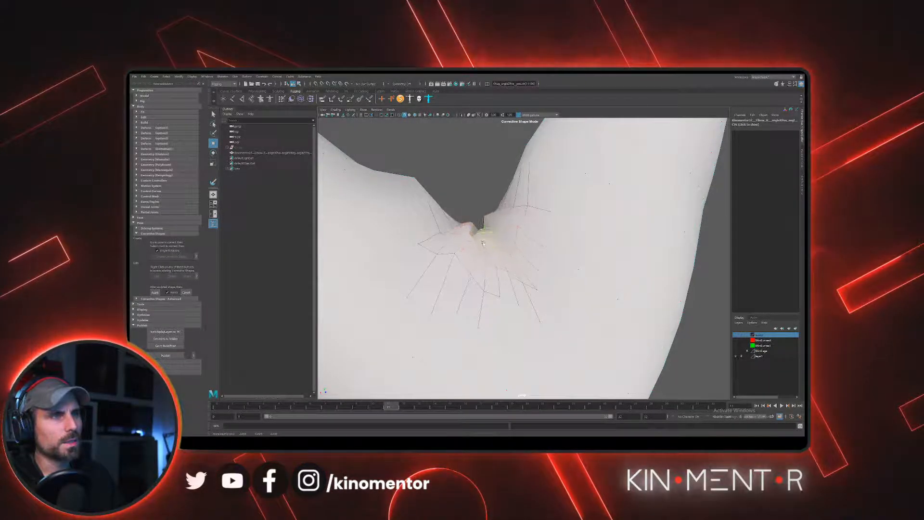
left_click(480, 190)
scroll(479, 190, "down", 8)
left_click_drag(480, 193, 579, 222, "alt")
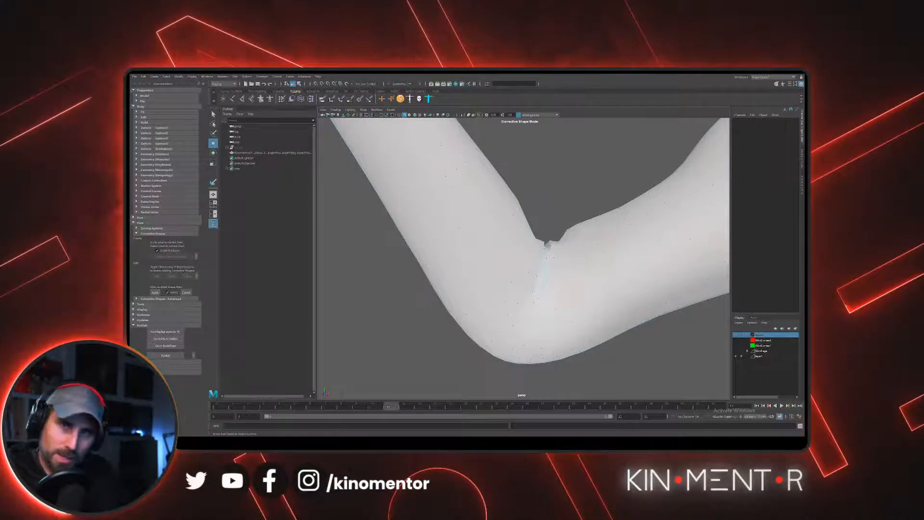
- Select the corrective mesh and activate the Sculpt Geometry Tool with its Smooth operation
left_click_drag(544, 244, 524, 262, "alt")
left_click_drag(572, 199, 454, 263, "alt")
left_click(471, 238)
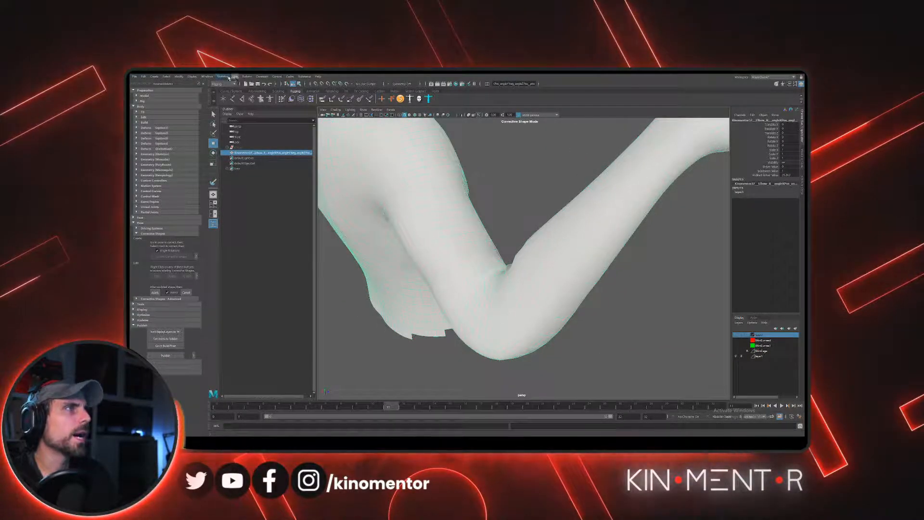
left_click(246, 77)
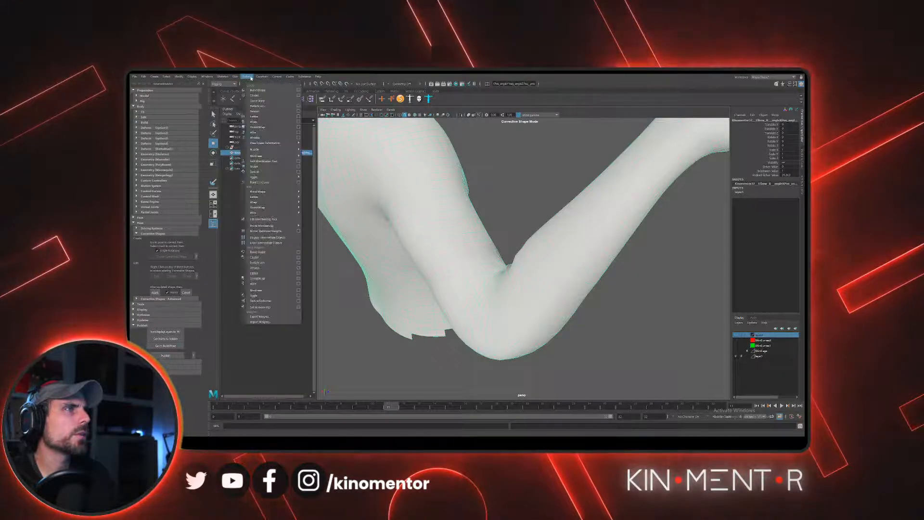
left_click(223, 83)
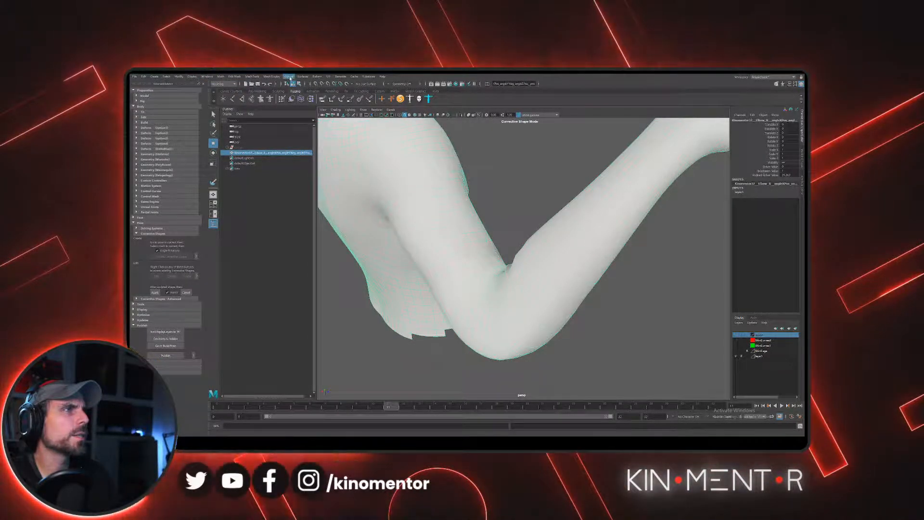
left_click(300, 77)
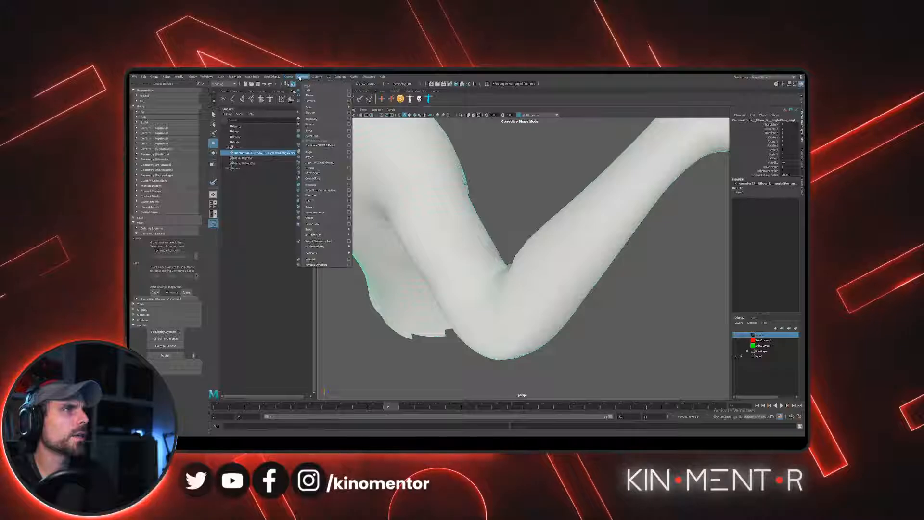
left_click(349, 241)
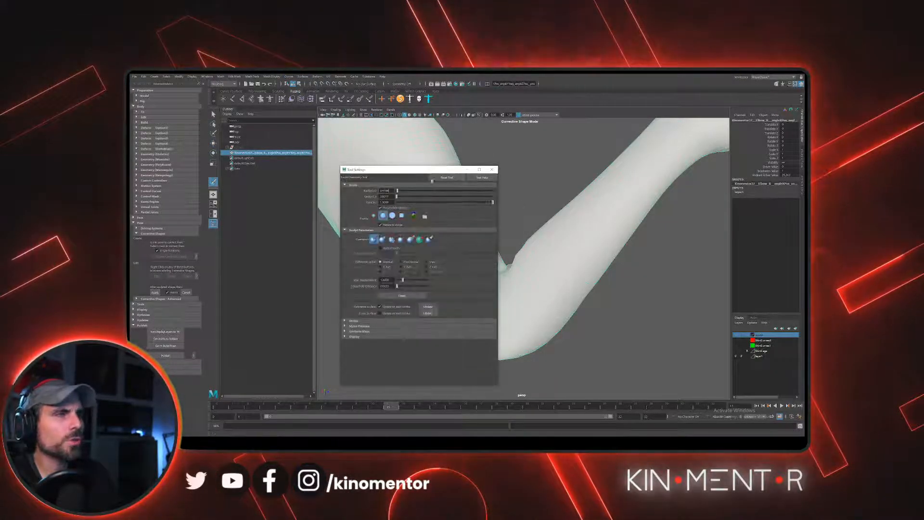
left_click_drag(419, 169, 635, 169)
left_click(608, 238)
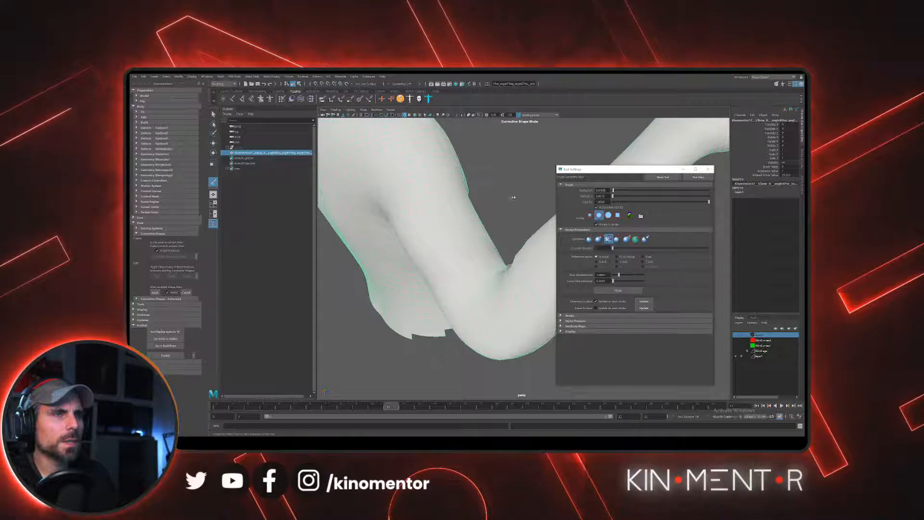
- Smooth the sculpted elbow crease, close the sculpt settings, and apply the corrective shape to the skin mesh
left_click_drag(513, 197, 664, 131, "alt")
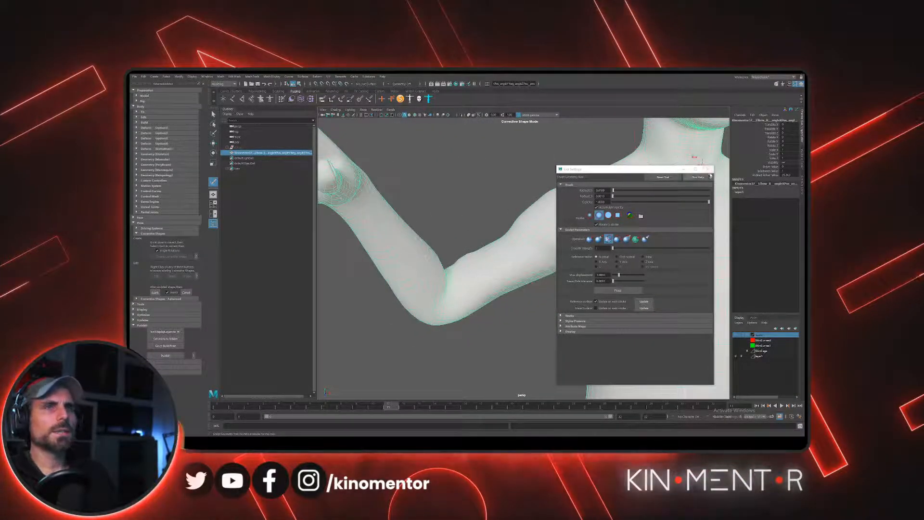
left_click(707, 169)
scroll(460, 180, "down", 5)
left_click_drag(460, 180, 438, 173, "alt")
scroll(437, 173, "up", 4)
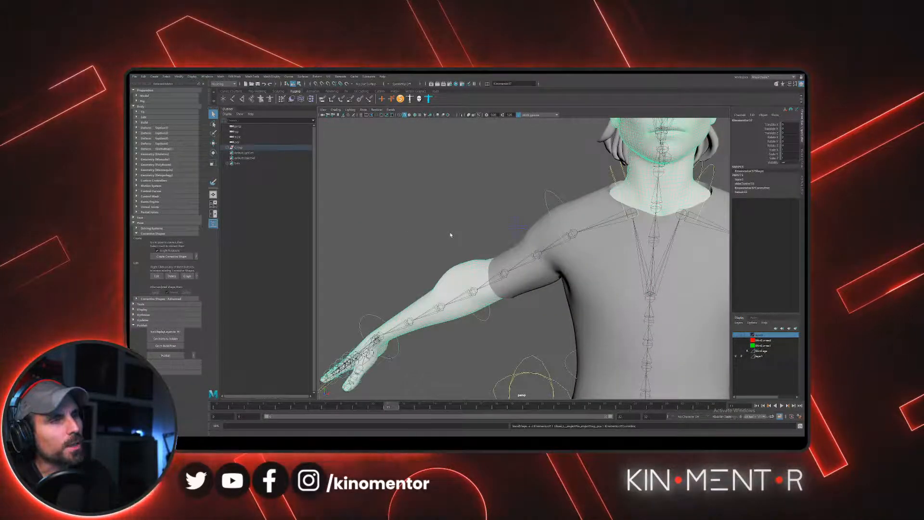
- Select the right FK elbow control and rotate it into a bend to test the corrective shape
left_click_drag(450, 234, 516, 202, "alt")
left_click_drag(473, 346, 474, 347)
key("e")
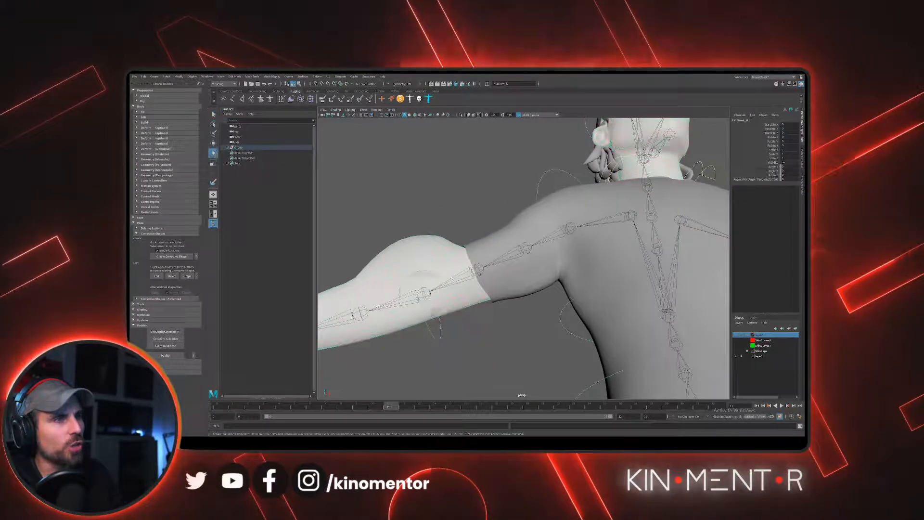
left_click_drag(450, 296, 521, 270, "alt")
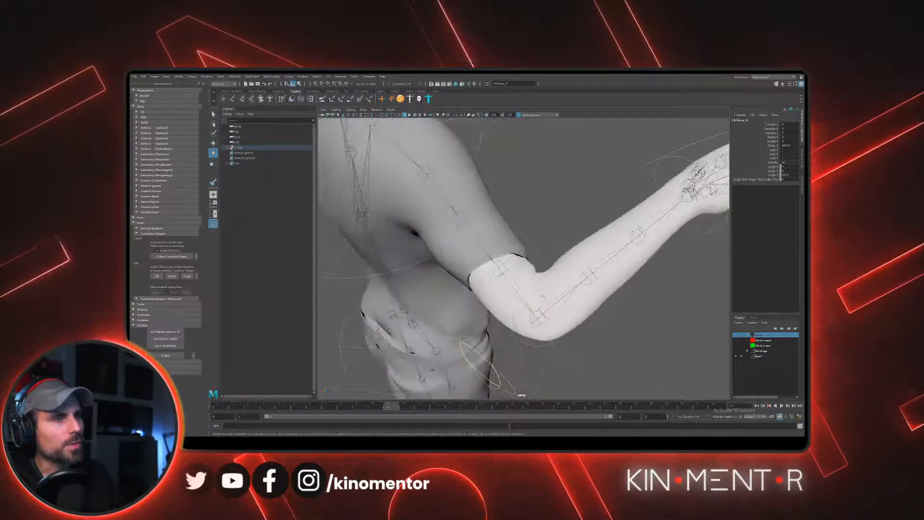
left_click_drag(545, 301, 607, 298)
right_click_drag(544, 308, 572, 333, "alt")
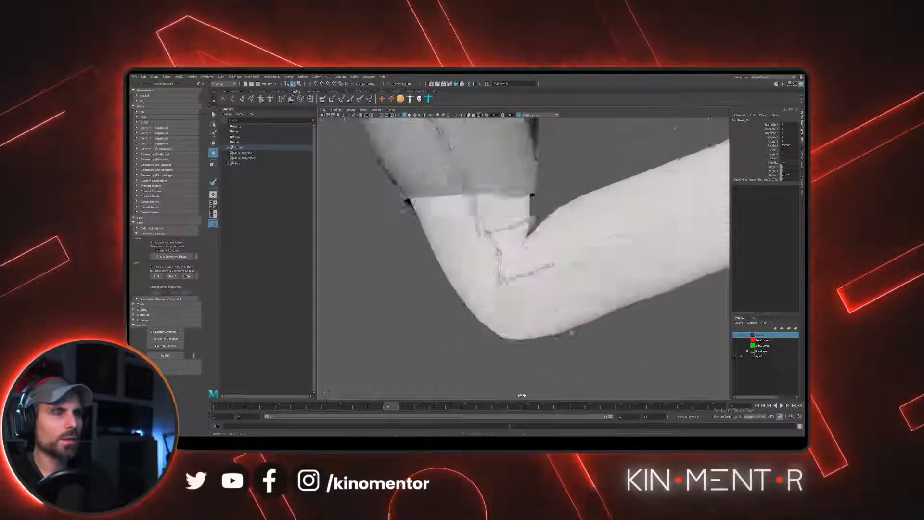
- Inspect the corrected right elbow from several angles and select the left FK elbow control for comparison
left_click_drag(573, 332, 520, 286, "alt")
right_click_drag(521, 286, 486, 284, "alt")
left_click_drag(486, 284, 624, 270, "alt")
right_click_drag(625, 271, 563, 272, "alt")
middle_click_drag(563, 272, 510, 243, "alt")
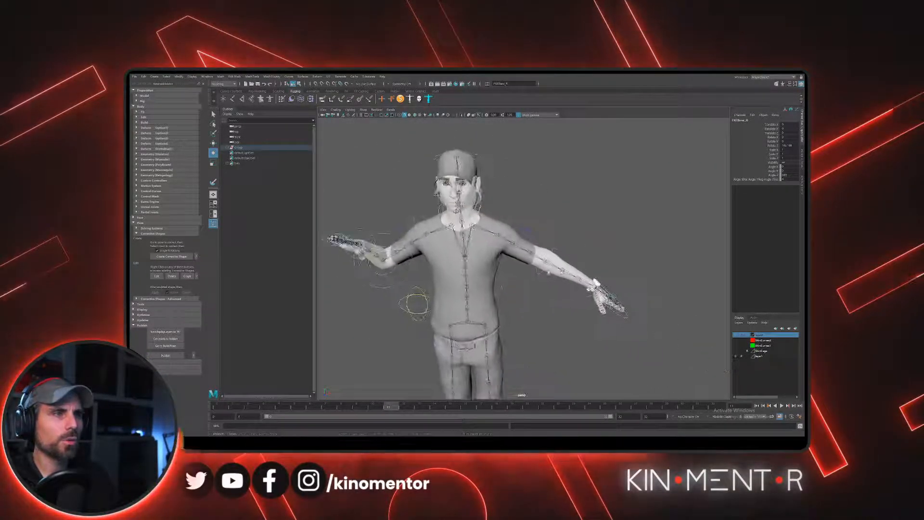
right_click_drag(510, 243, 561, 247, "alt")
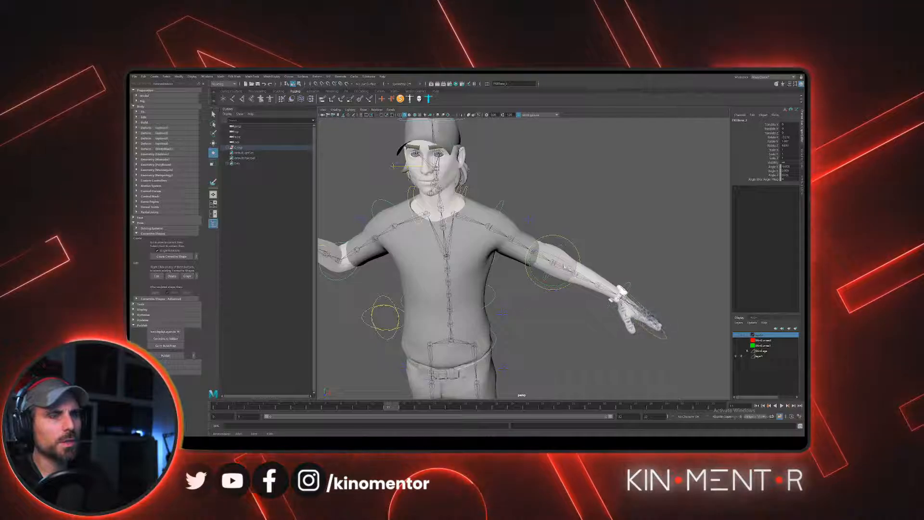
- Rotate the left FK elbow control into a bend and view the elbow crease up close
left_click_drag(562, 246, 546, 256)
left_click_drag(544, 221, 550, 266, "alt")
middle_click_drag(550, 266, 539, 230, "alt")
right_click_drag(539, 231, 585, 281, "alt")
left_click_drag(584, 282, 585, 291, "alt")
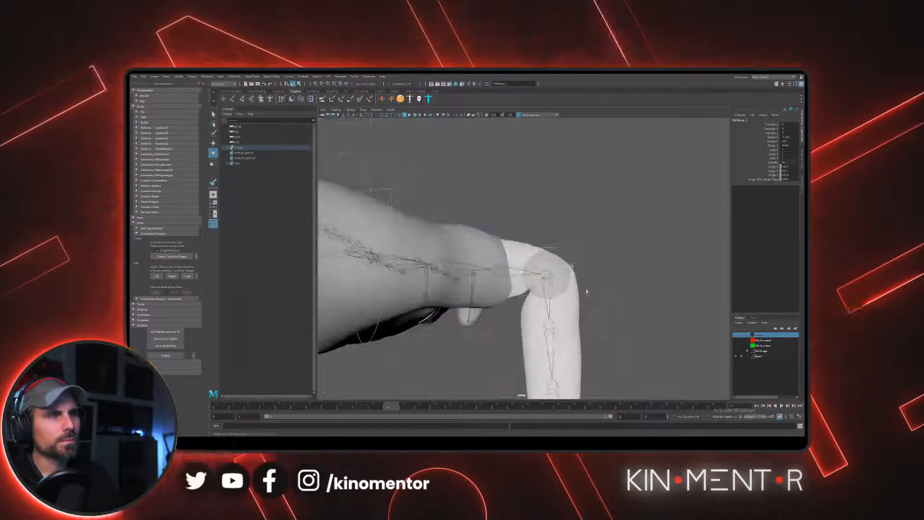
right_click_drag(586, 290, 607, 288, "alt")
left_click_drag(538, 204, 543, 231, "alt")
- Hide all object types in the viewport and show only polygons
left_click(364, 110)
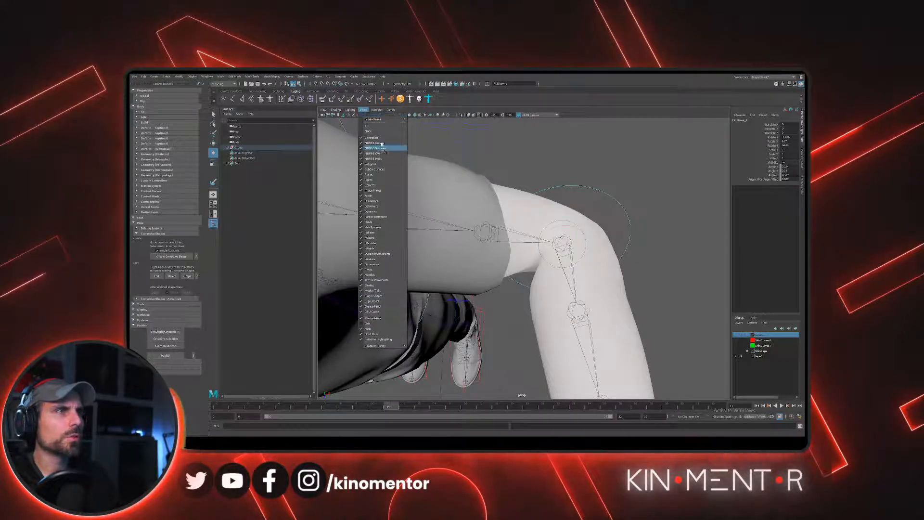
left_click(368, 131)
left_click(363, 109)
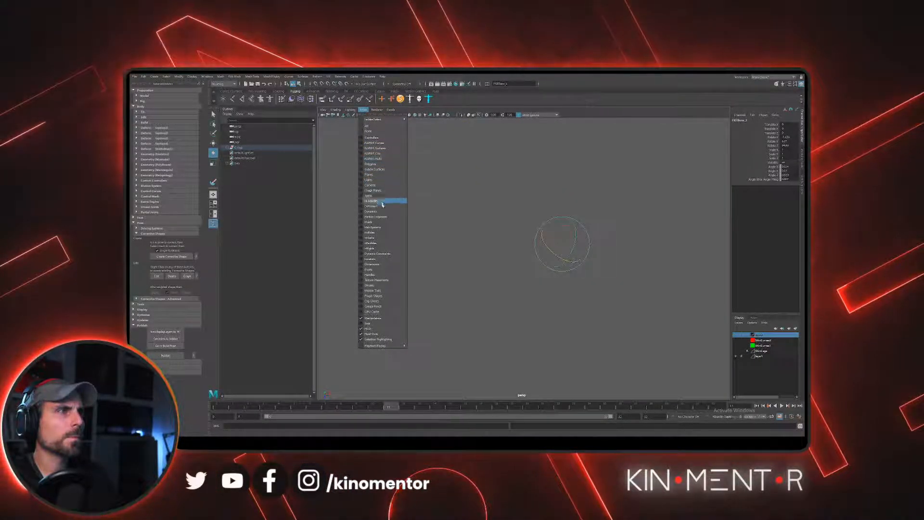
left_click(388, 165)
- Compare the bent left and right elbows from several angles, then examine the whole character
left_click_drag(590, 198, 517, 235, "alt")
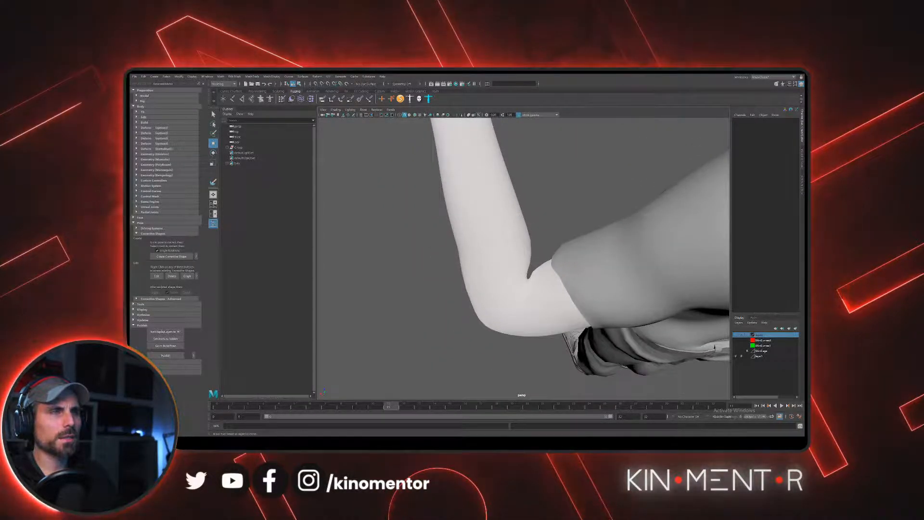
left_click_drag(568, 259, 409, 332, "alt")
middle_click_drag(409, 332, 648, 223, "alt")
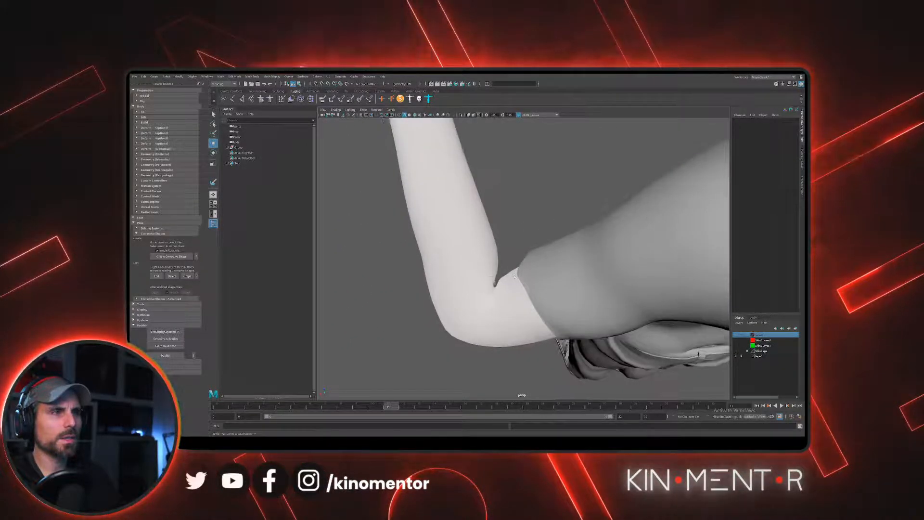
left_click_drag(648, 223, 485, 248, "alt")
right_click_drag(484, 248, 469, 250, "alt")
middle_click_drag(469, 250, 455, 298, "alt")
left_click_drag(496, 308, 500, 268, "alt")
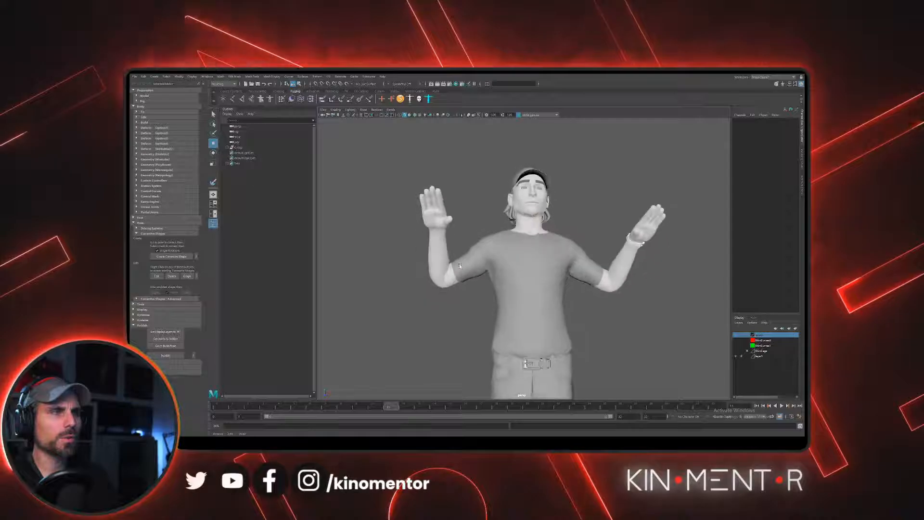
middle_click_drag(499, 269, 476, 268, "alt")
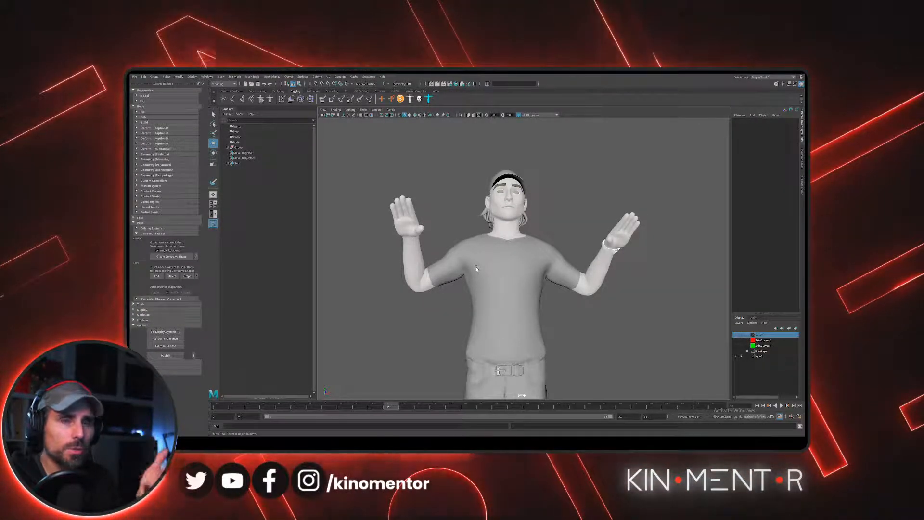
mouse_move(511, 246)
left_mouse_down("alt")
mouse_move(485, 253)
mouse_move(514, 265)
mouse_move(543, 245)
mouse_move(514, 243)
left_mouse_up("alt")
scroll(514, 242, "down", 2)
left_click_drag(495, 210, 514, 217, "alt")
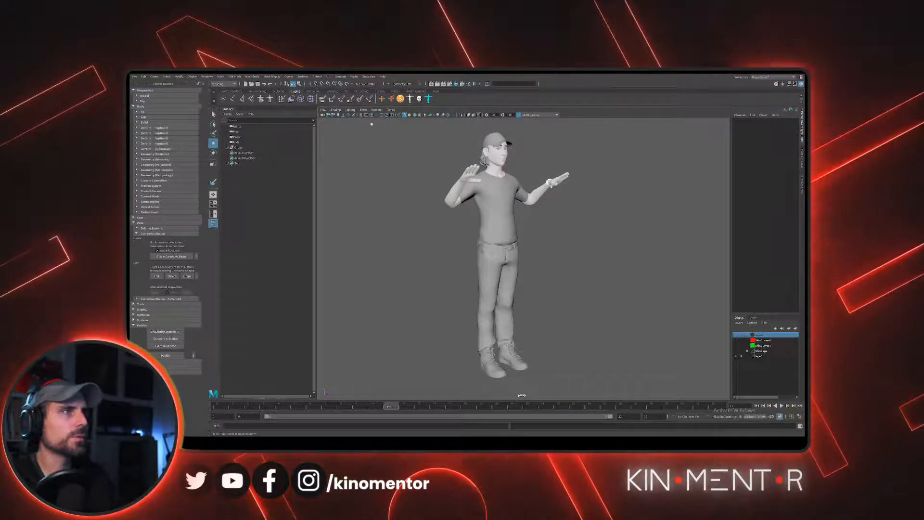
- Show all object types in the viewport again
left_click(362, 111)
left_click(378, 127)
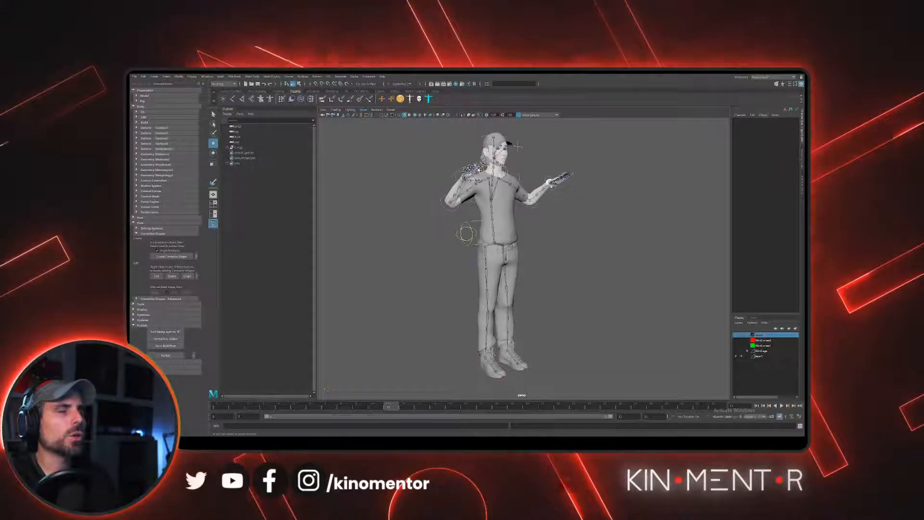
middle_click_drag(490, 192, 487, 228, "alt")
scroll(488, 229, "up", 2)
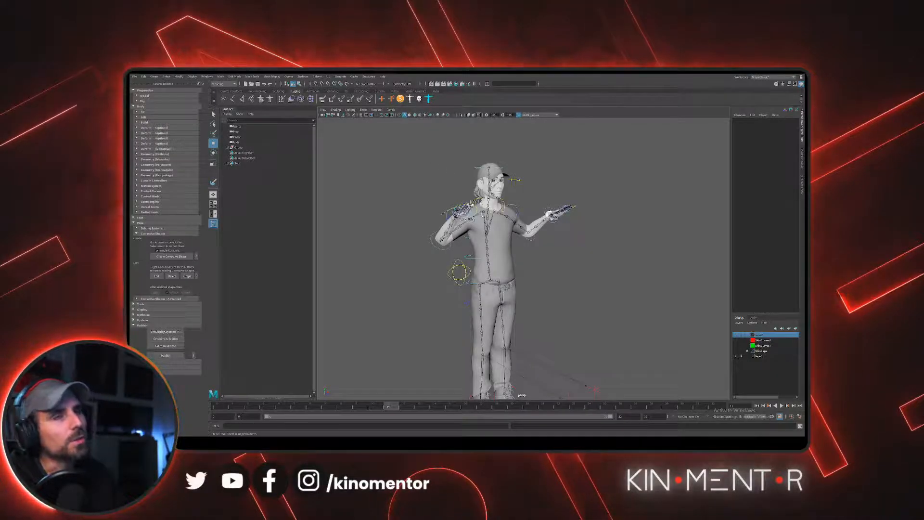
- Select the right hand's Fingers control and choose its Index Curl attribute for adjustment
left_click_drag(471, 204, 418, 212, "alt")
scroll(417, 213, "up", 2)
middle_click_drag(418, 212, 425, 257, "alt")
left_click_drag(511, 250, 462, 248, "alt")
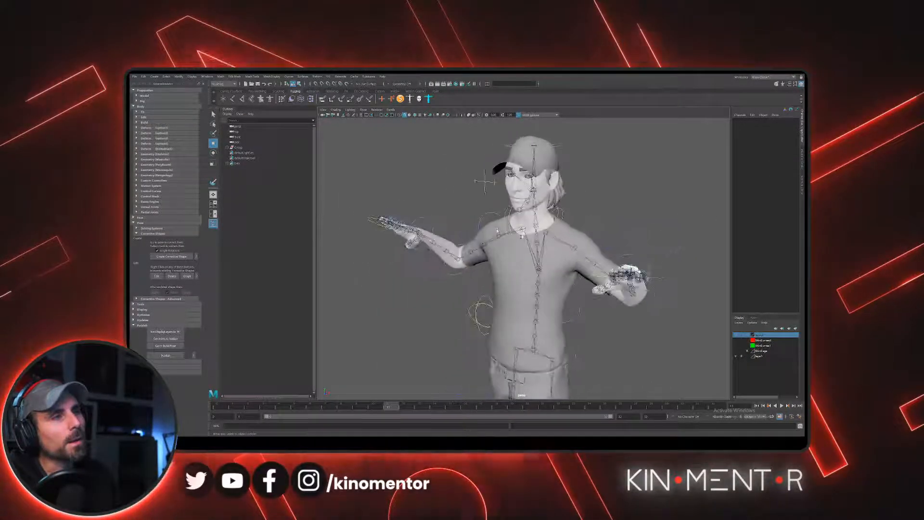
middle_click_drag(380, 170, 459, 191, "alt")
right_click_drag(459, 191, 491, 258, "alt")
left_click_drag(491, 258, 455, 229, "alt")
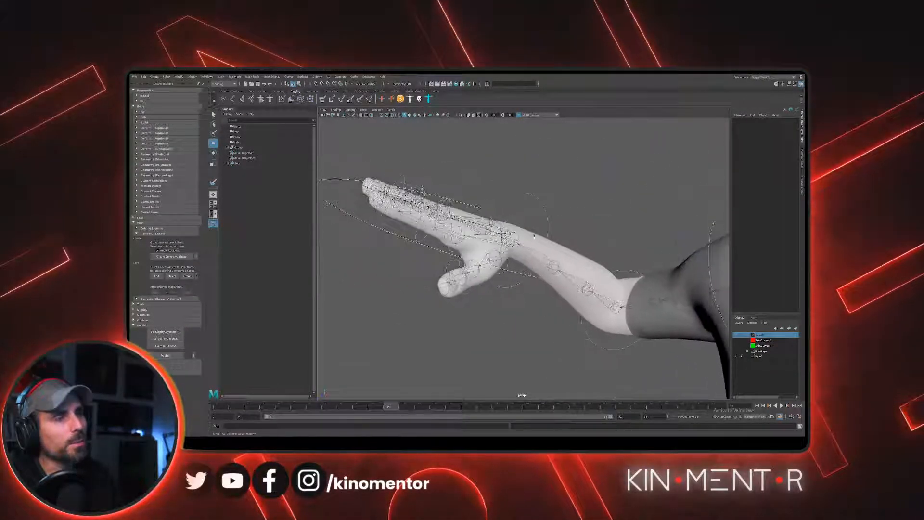
left_click(551, 209)
left_click_drag(550, 209, 524, 192, "alt")
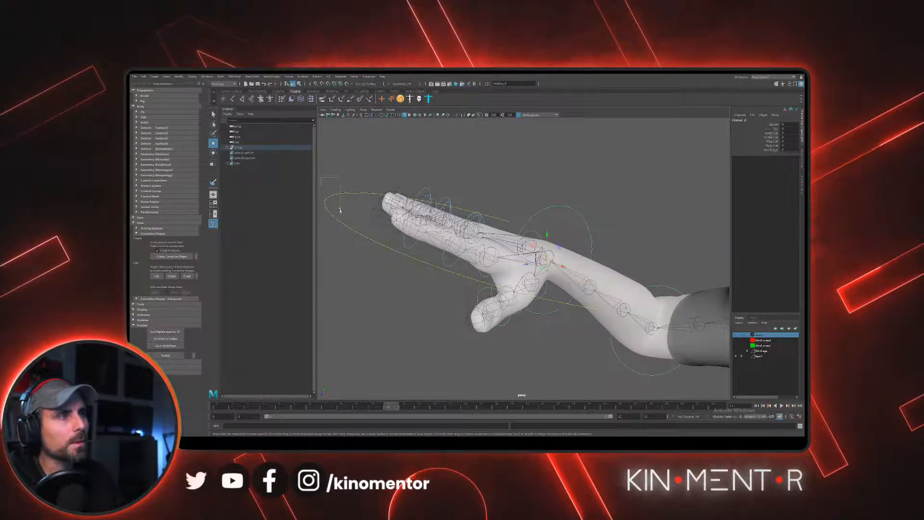
left_click(771, 132)
middle_click_drag(678, 148, 587, 178)
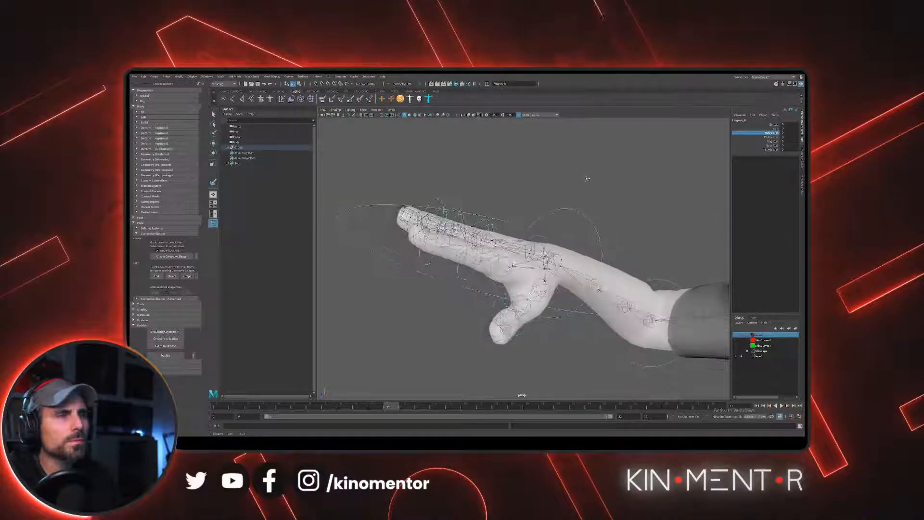
- Restrict the viewport display to polygons and NURBS curves
left_click(363, 109)
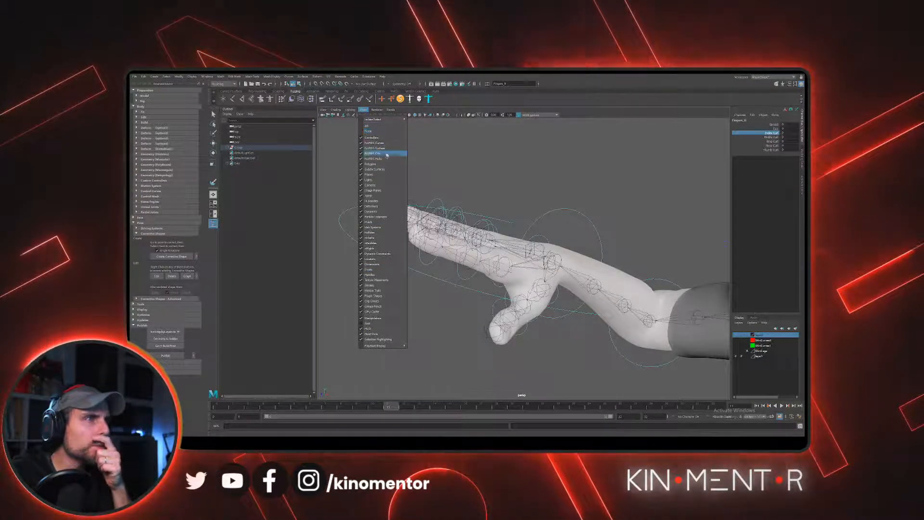
left_click(368, 131)
left_click(363, 110)
left_click(370, 163)
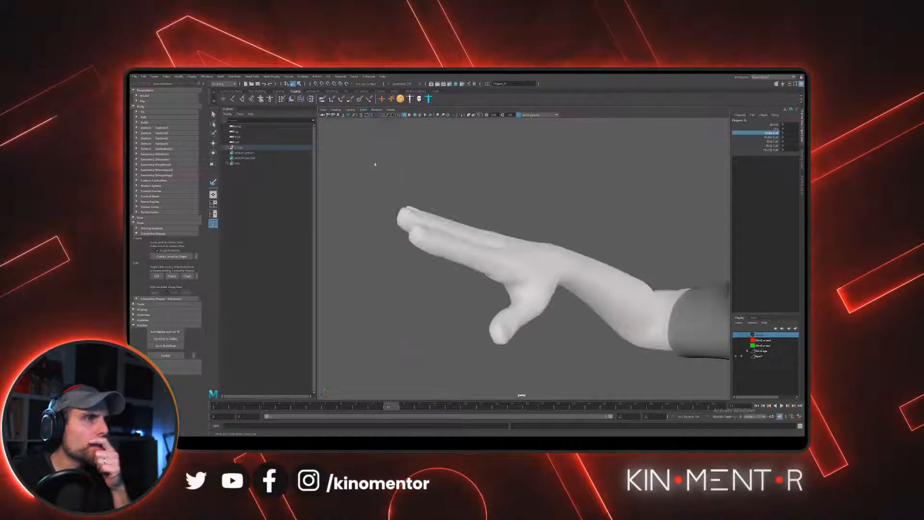
left_click(364, 110)
left_click(374, 143)
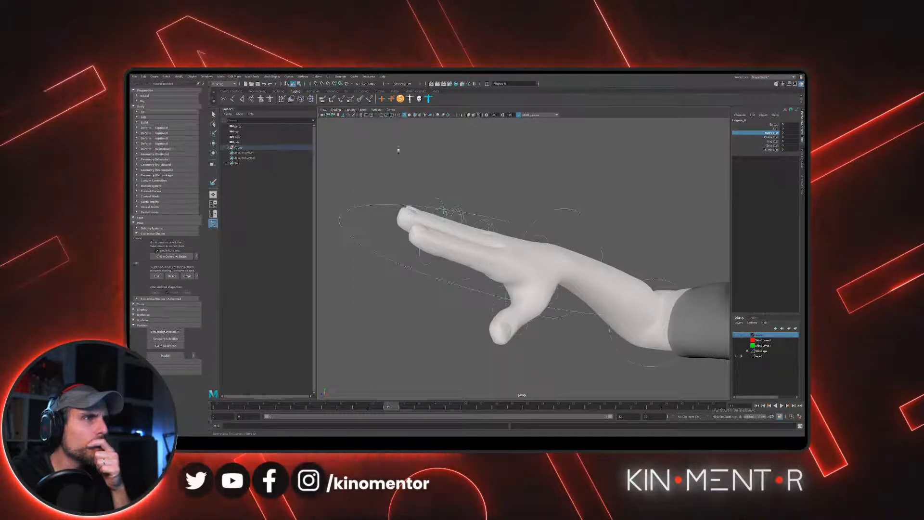
- Reselect the right Fingers control and adjust its Index Curl to test the index finger's skinning
left_click(351, 212)
key("w")
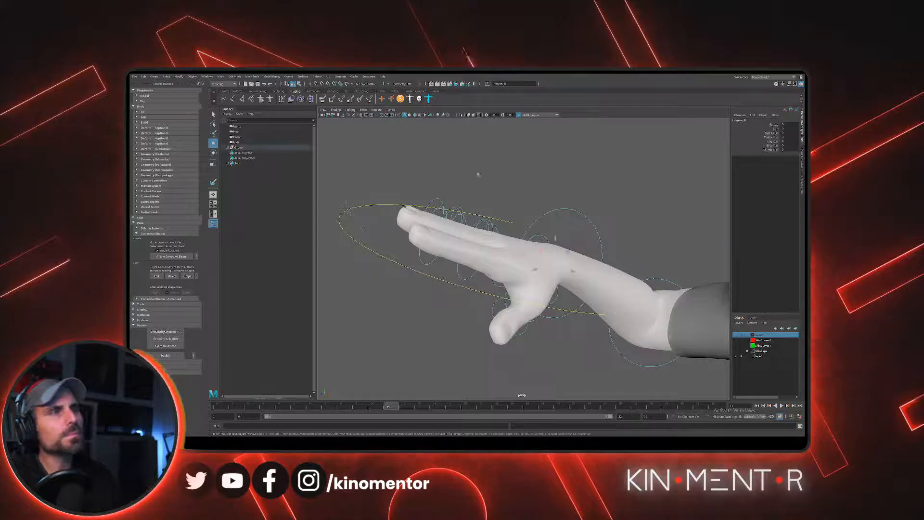
left_click(772, 133)
mouse_move(544, 187)
middle_mouse_down()
mouse_move(570, 187)
mouse_move(552, 188)
middle_mouse_up()
mouse_move(552, 188)
left_mouse_down("alt")
mouse_move(552, 174)
mouse_move(540, 186)
left_mouse_up("alt")
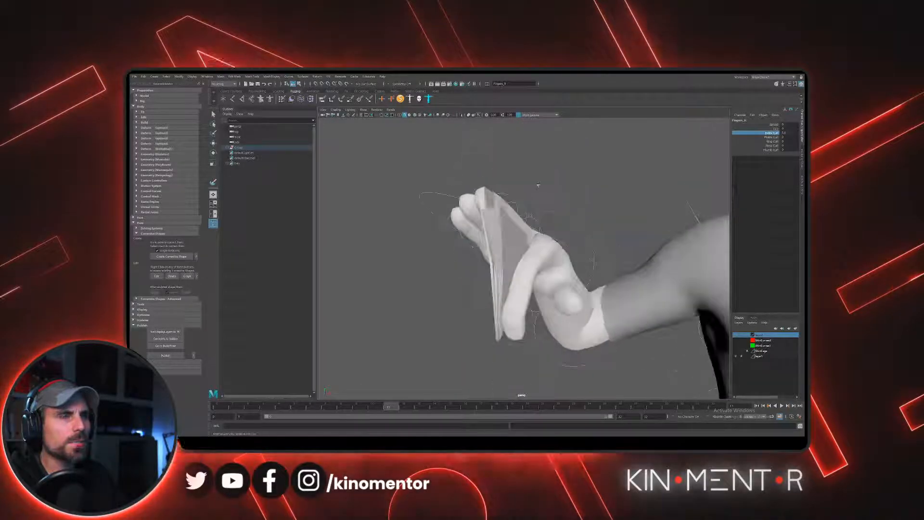
right_click_drag(540, 186, 596, 235, "alt")
mouse_move(593, 212)
middle_mouse_down()
mouse_move(568, 212)
mouse_move(578, 219)
middle_mouse_up()
left_click_drag(578, 219, 533, 201, "alt")
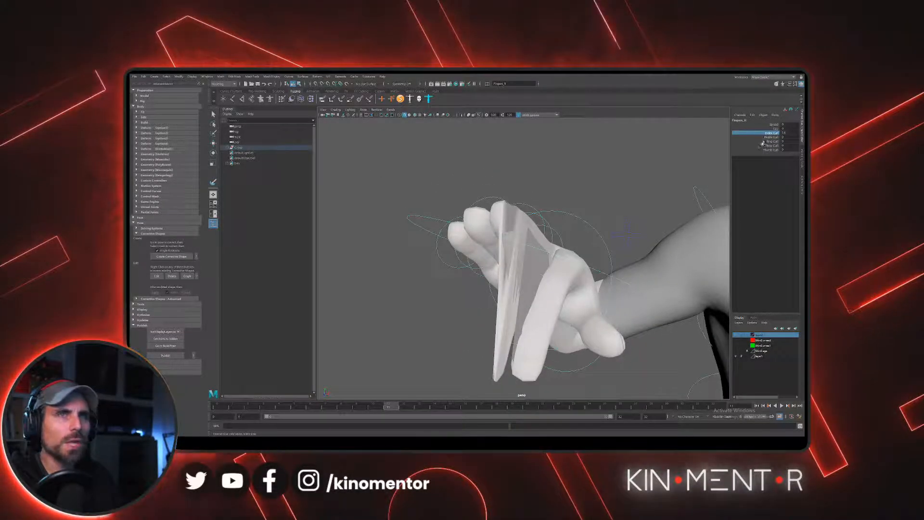
- Adjust the Middle Curl and the remaining finger curl attributes to bend the other right-hand fingers
middle_click_drag(629, 168, 623, 169)
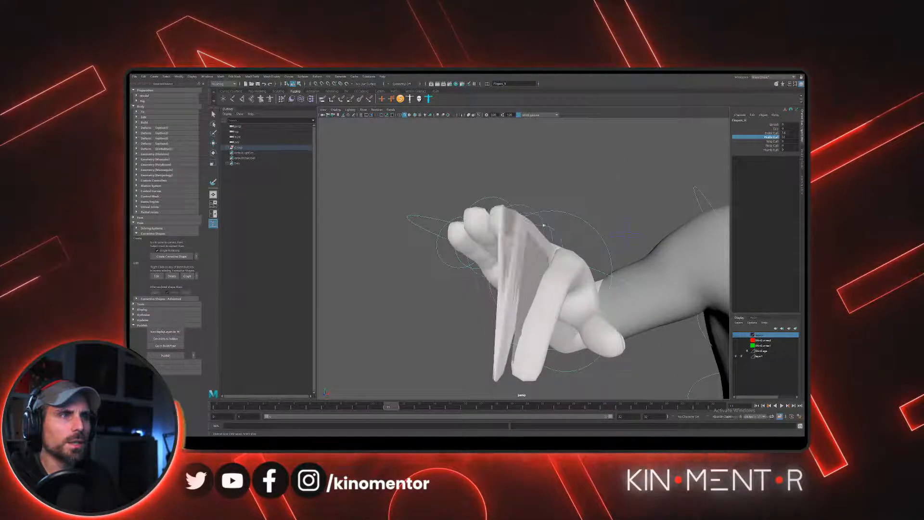
left_click_drag(543, 225, 601, 255, "alt")
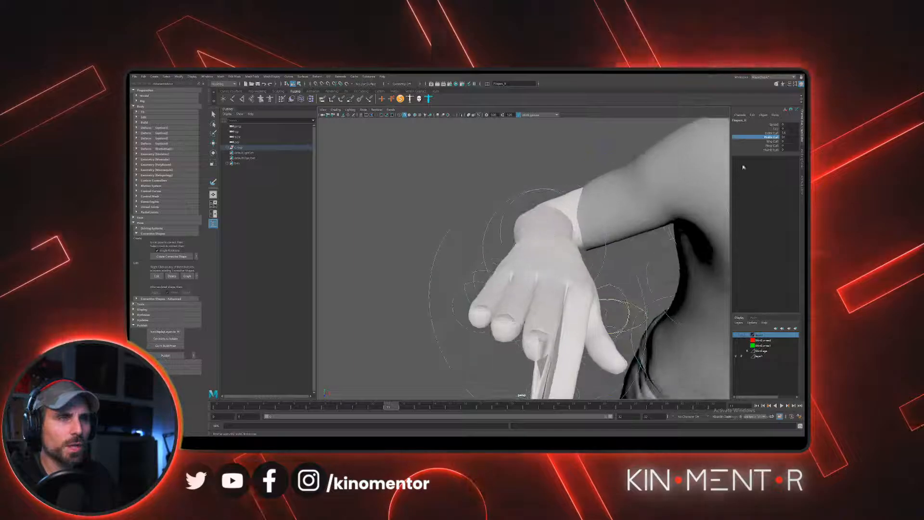
left_click(764, 142)
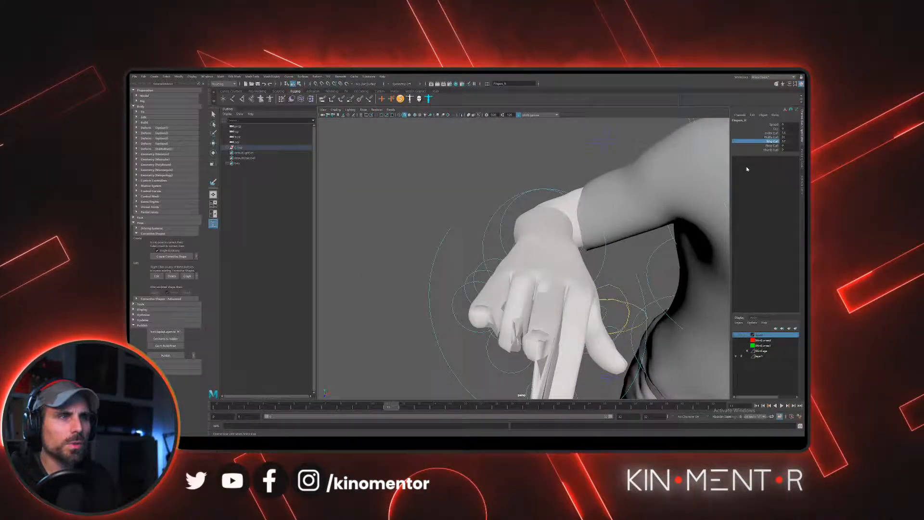
left_click(769, 150)
middle_click_drag(517, 225, 524, 225)
- Examine the curled right-hand fingers and the upper body from several angles for skinning errors
left_click_drag(529, 229, 462, 241, "alt")
right_click_drag(462, 241, 485, 243, "alt")
mouse_move(485, 243)
left_mouse_down("alt")
mouse_move(503, 244)
mouse_move(495, 249)
left_mouse_up("alt")
mouse_move(495, 249)
middle_mouse_down()
mouse_move(522, 250)
mouse_move(495, 252)
middle_mouse_up()
right_click_drag(494, 251, 471, 247, "alt")
left_click_drag(472, 247, 567, 236, "alt")
right_click_drag(567, 237, 539, 222, "alt")
left_click_drag(540, 222, 497, 224, "alt")
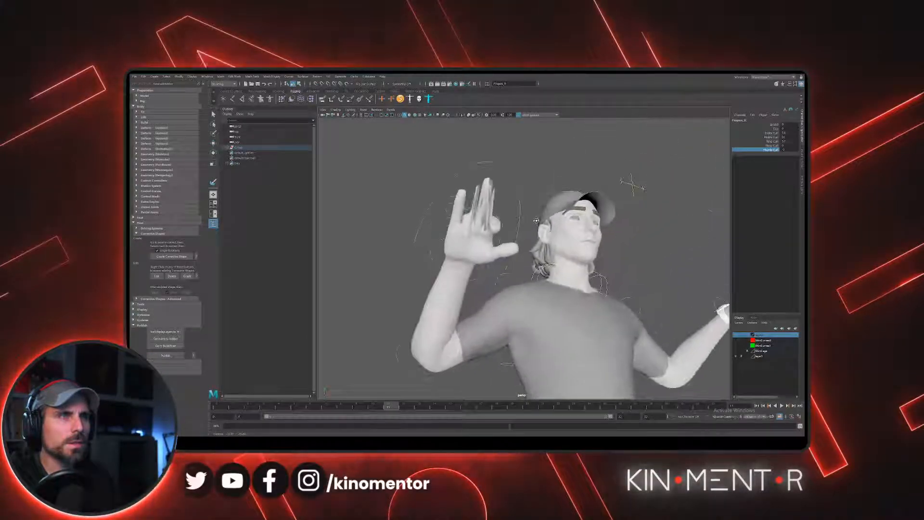
right_click_drag(495, 225, 521, 276, "alt")
middle_click_drag(491, 251, 503, 126, "alt")
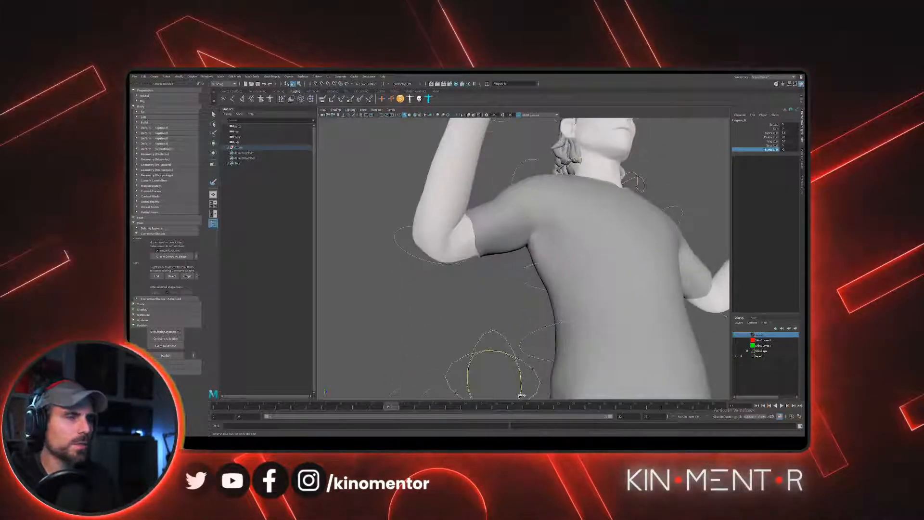
- Select the right IK leg control and move the foot up and forward to bend the knee
right_click_drag(503, 126, 457, 154, "alt")
left_click_drag(458, 154, 544, 197, "alt")
right_click_drag(544, 198, 520, 190, "alt")
middle_click_drag(520, 190, 511, 163, "alt")
right_click_drag(511, 163, 567, 204, "alt")
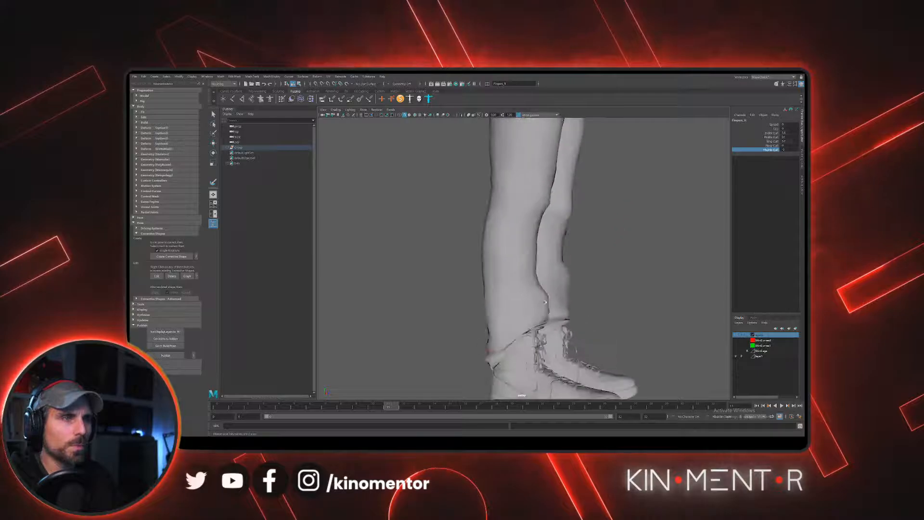
left_click_drag(568, 204, 580, 205, "alt")
left_click(493, 373)
key("w")
right_click_drag(561, 351, 540, 341, "alt")
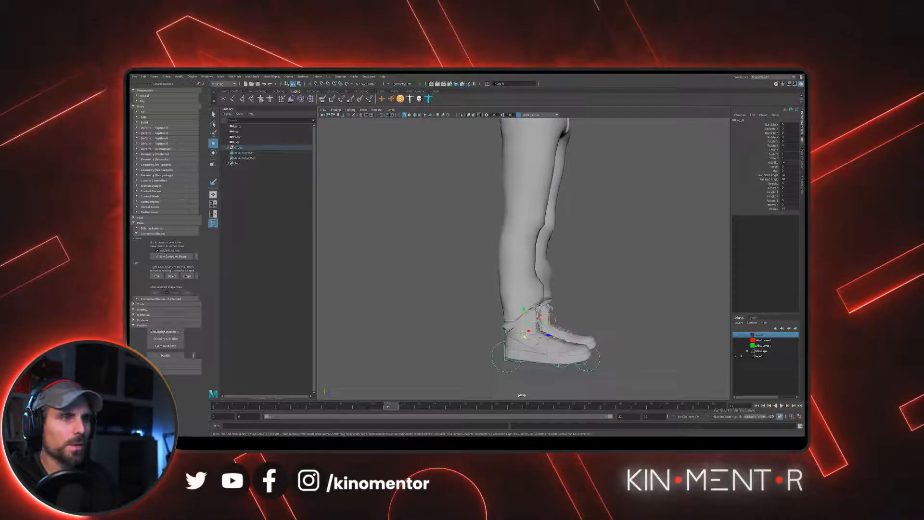
left_click_drag(524, 336, 602, 246)
left_click_drag(688, 262, 514, 302, "alt")
- Reselect the right IK leg control and raise the foot further to increase the knee bend
left_click(497, 321)
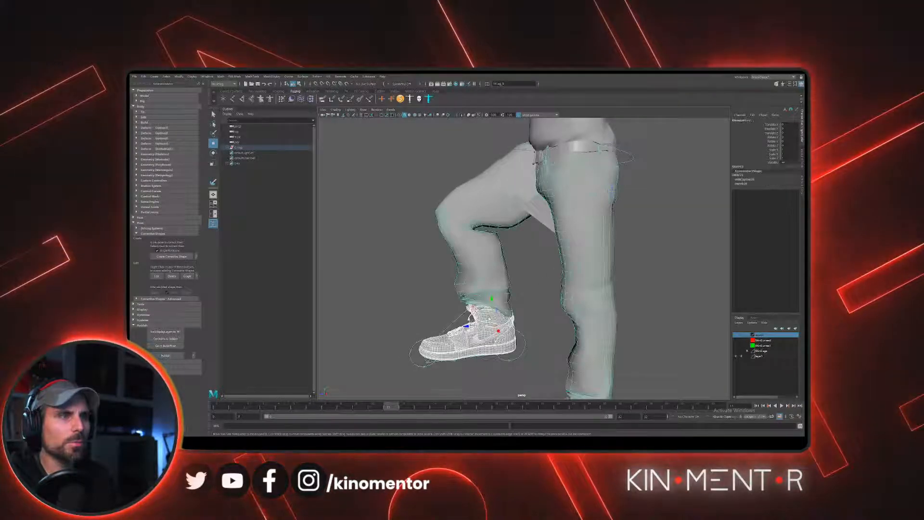
left_click(542, 274)
left_click(454, 325)
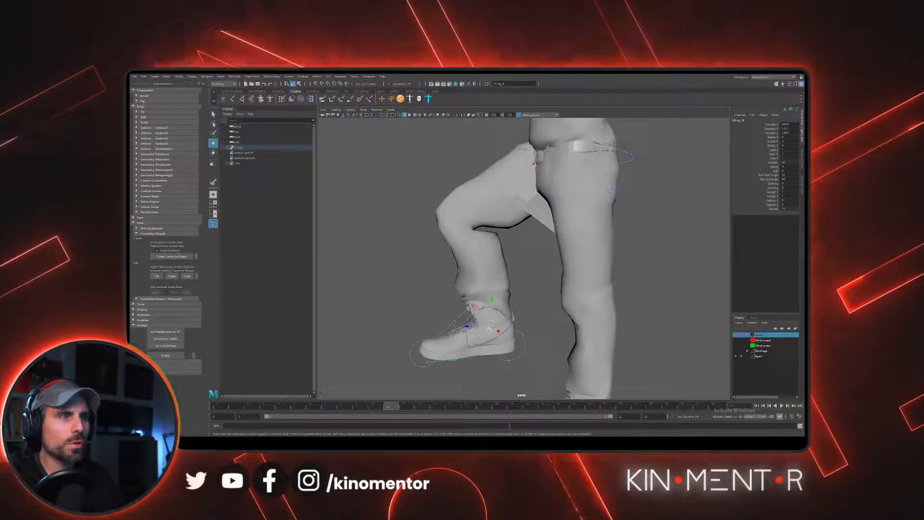
left_click_drag(489, 327, 462, 311)
- Examine the bent right knee up close, then select the pants mesh and check its deformation around the crotch
middle_click_drag(505, 235, 588, 307, "alt")
right_click_drag(587, 307, 625, 313, "alt")
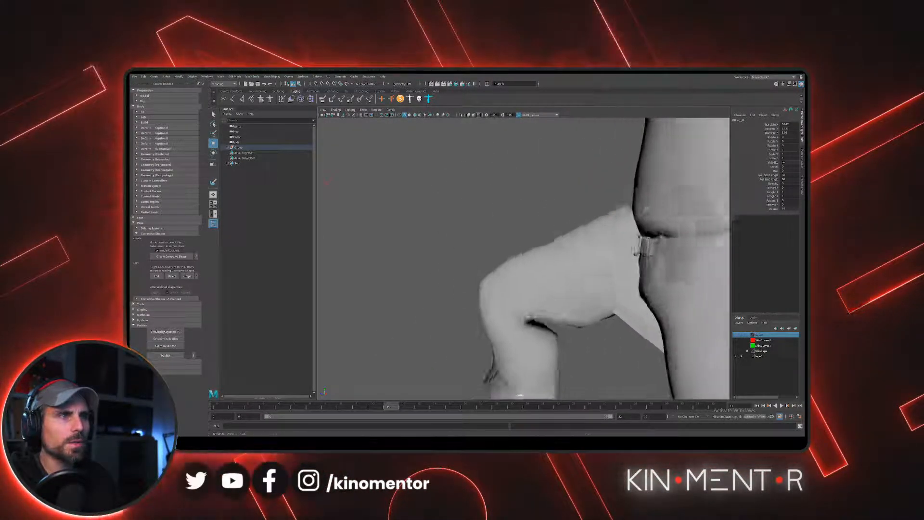
left_click_drag(554, 312, 546, 270, "alt")
right_click_drag(543, 248, 572, 292, "alt")
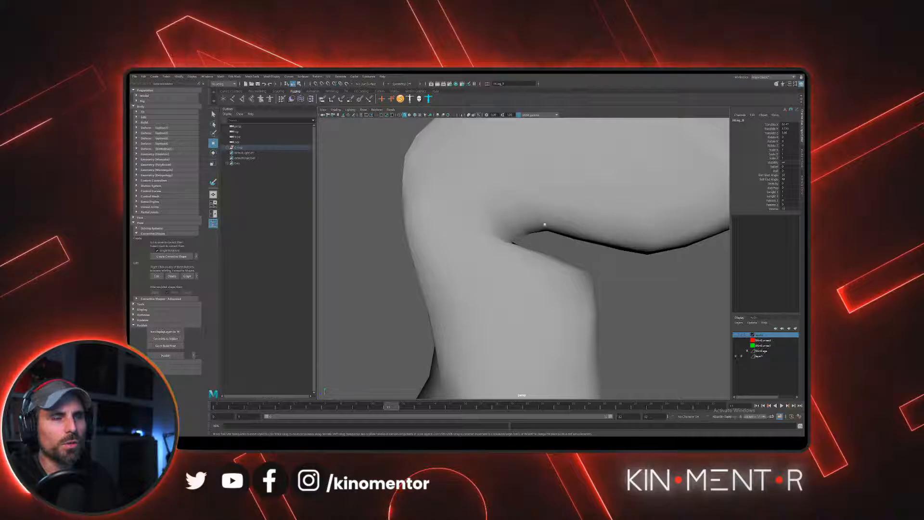
right_click_drag(597, 249, 573, 245, "alt")
left_click_drag(573, 245, 505, 282, "alt")
left_click(523, 272)
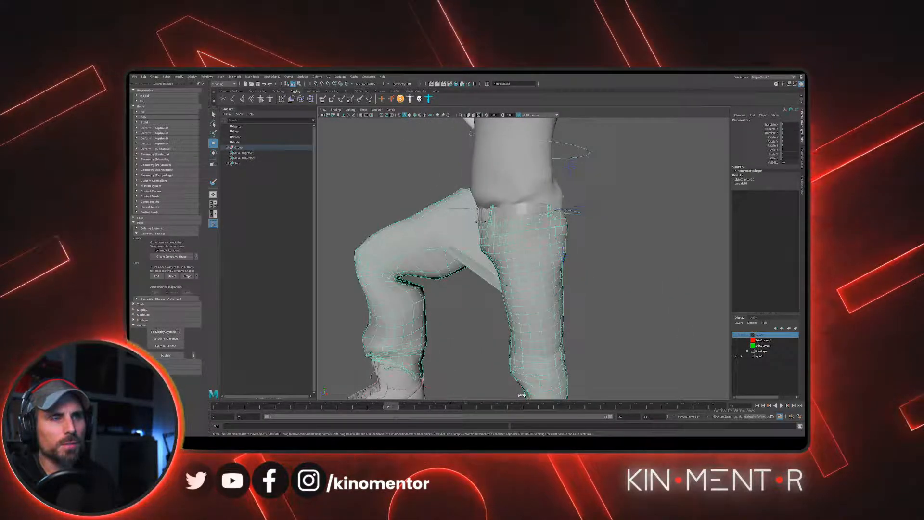
left_click_drag(433, 251, 499, 262, "alt")
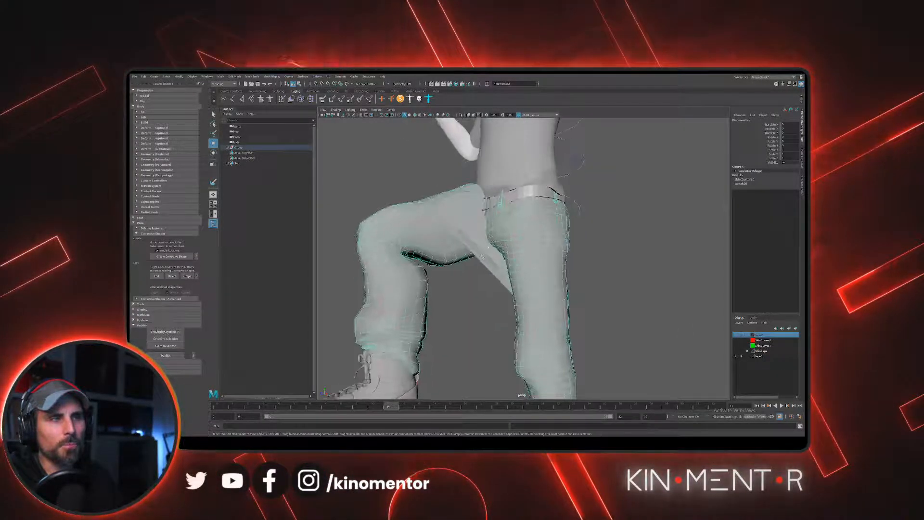
scroll(451, 247, "down", 7)
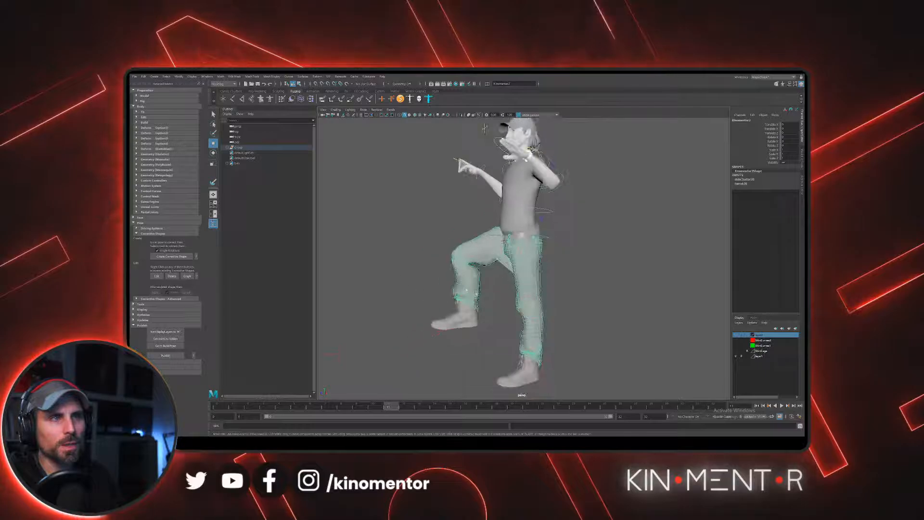
mouse_move(514, 259)
left_mouse_down("alt")
mouse_move(524, 254)
mouse_move(516, 248)
mouse_move(529, 255)
mouse_move(483, 257)
mouse_move(535, 271)
mouse_move(521, 269)
left_mouse_up("alt")
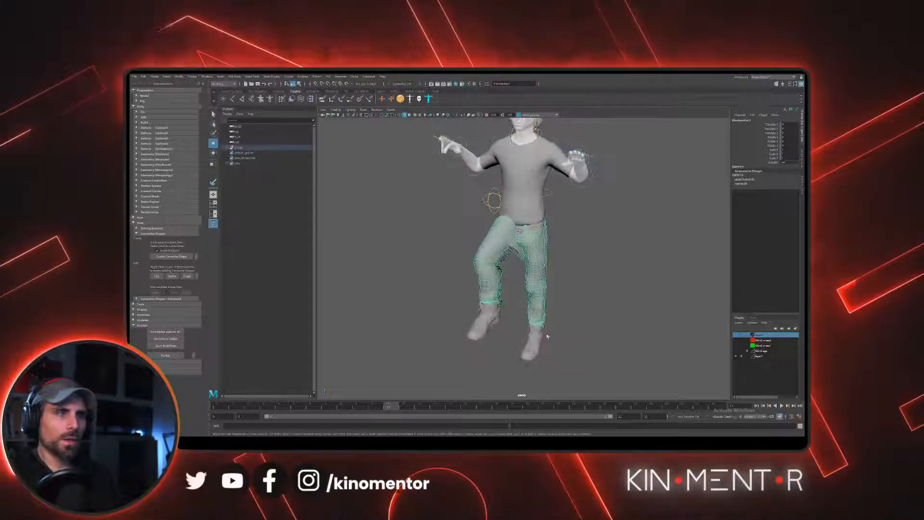
- Select the left IK leg control and move the foot backward, forward and out to the side to test the leg deformation
left_click(567, 313)
left_click(545, 331)
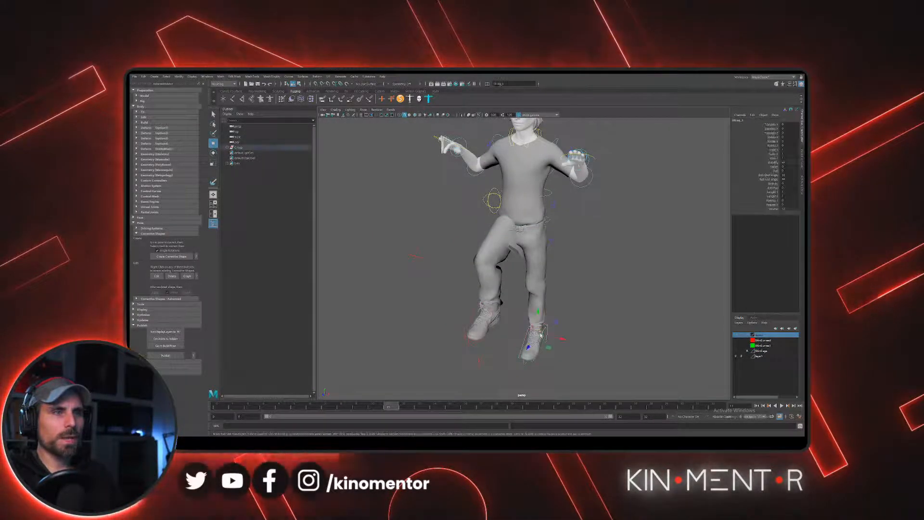
left_click_drag(536, 327, 564, 269)
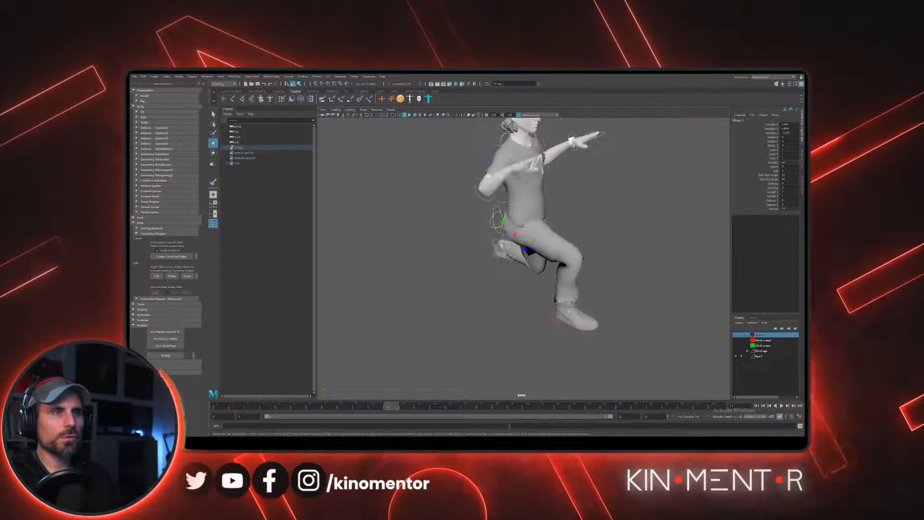
left_click_drag(507, 244, 607, 236)
left_click_drag(607, 241, 534, 265, "alt")
right_click_drag(534, 265, 546, 267, "alt")
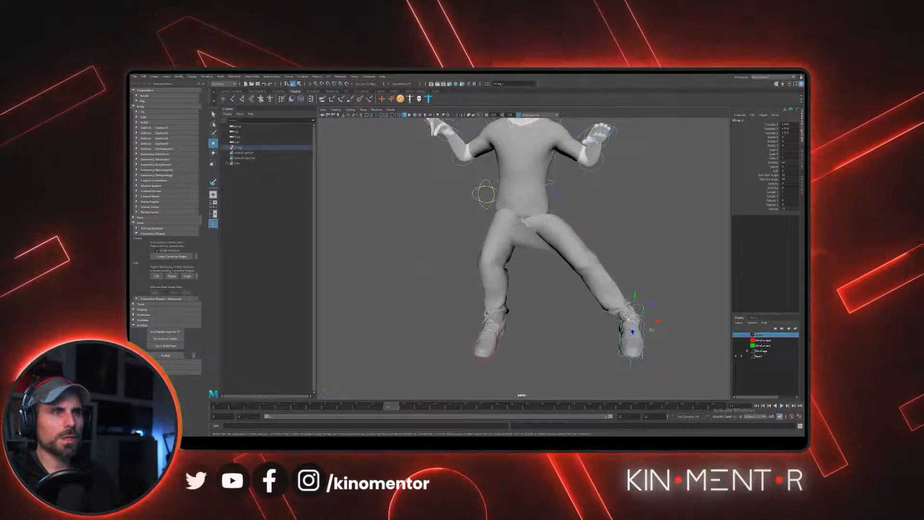
left_click_drag(635, 310, 548, 314)
right_click_drag(548, 314, 505, 272, "alt")
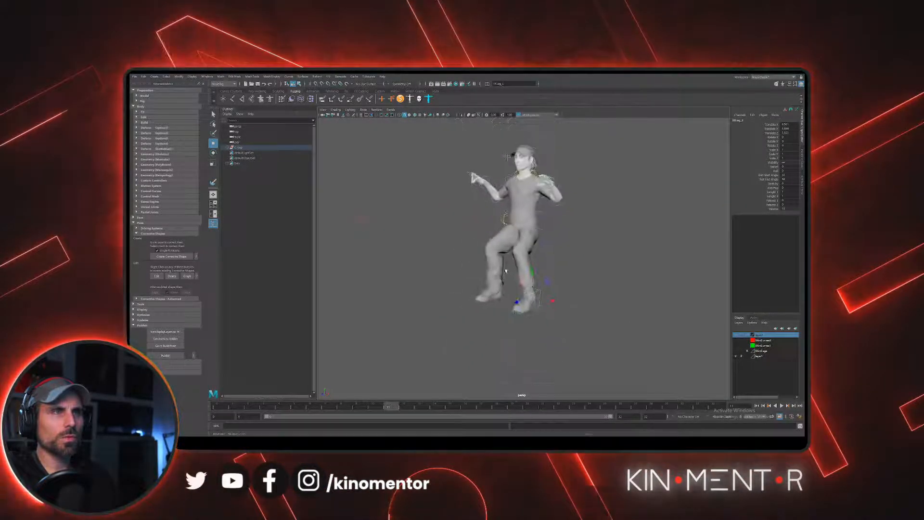
- Undo the left foot moves to restore the leg's previous pose
key("ctrl+z")
key("ctrl+z")
key("ctrl+z")
key("ctrl+z")
key("ctrl+z")
key("ctrl+z")
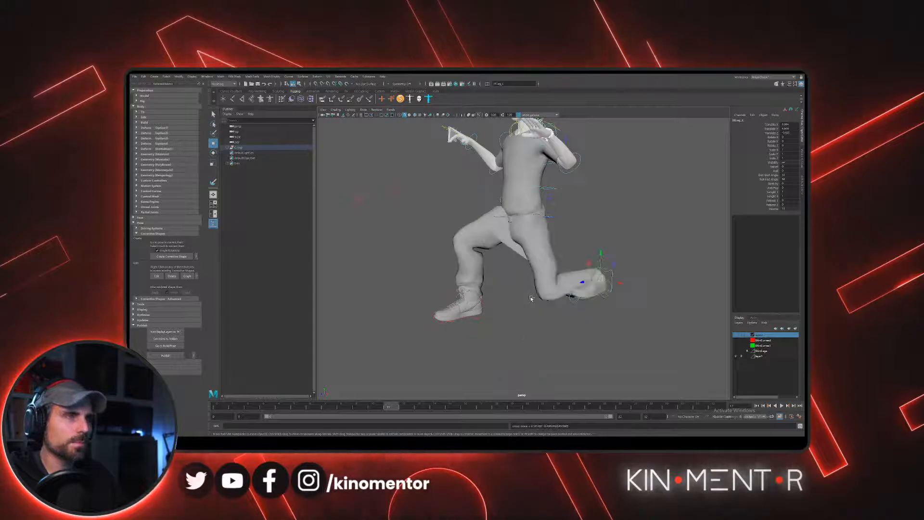
key("ctrl+z")
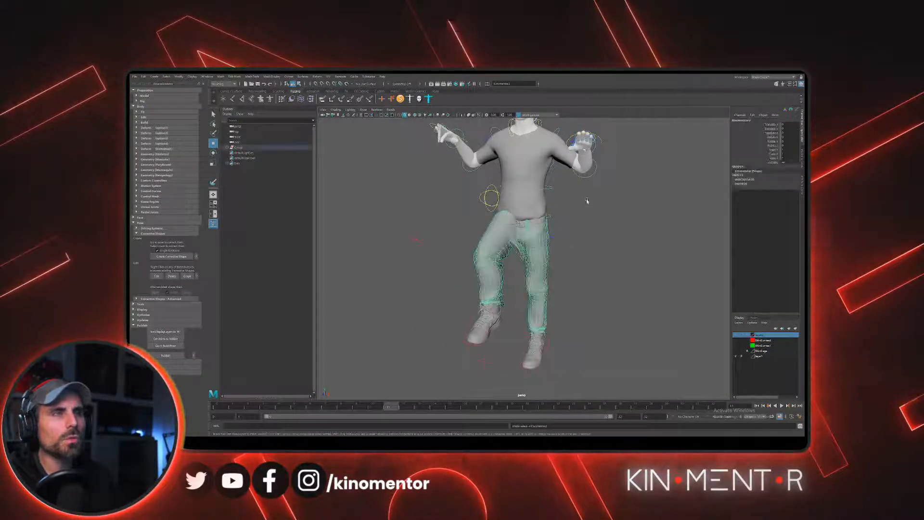
left_click_drag(588, 201, 555, 194, "alt")
key("ctrl+z")
key("ctrl+z")
- Select the FK spine control and rotate it to bend the torso forward
left_click(556, 189)
key("e")
middle_click_drag(572, 195, 578, 225, "alt")
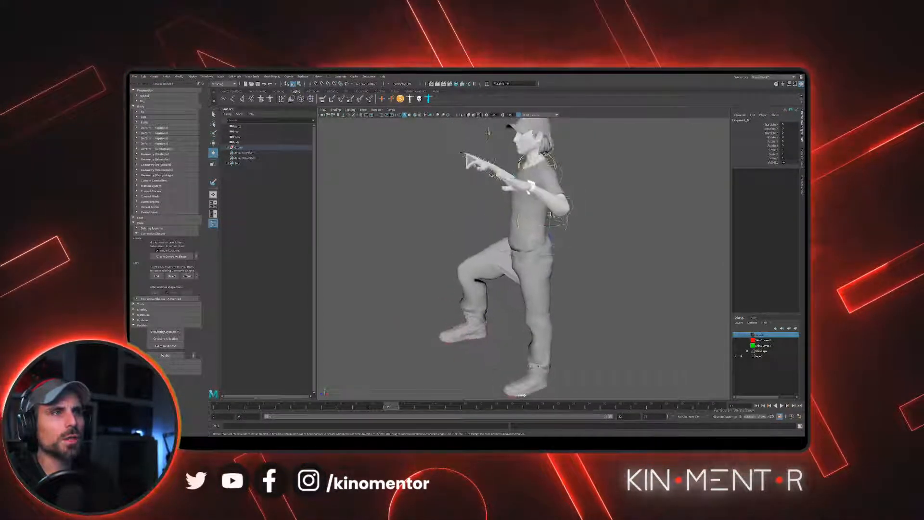
left_click_drag(519, 218, 445, 180)
middle_click_drag(501, 134, 550, 205, "alt")
- Select the FK head control and tilt the head back, then select the body mesh to check the neck deformation
left_click(537, 232)
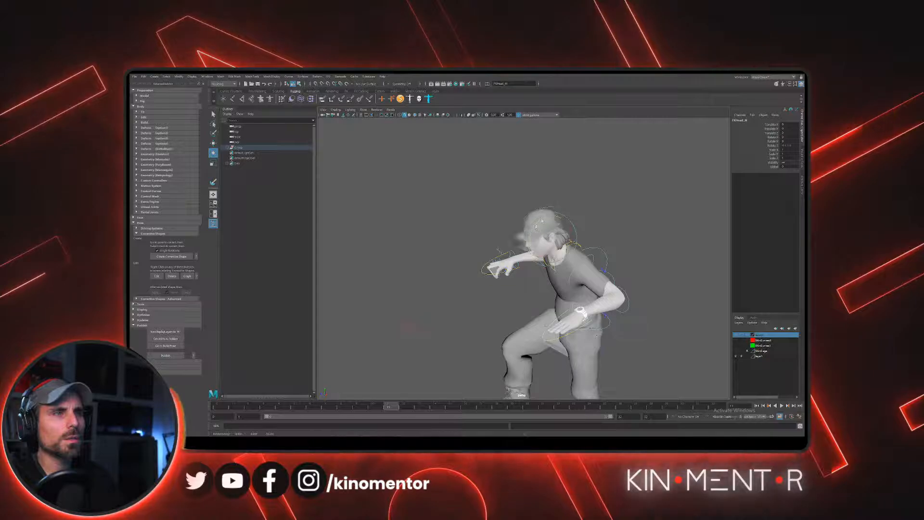
left_click_drag(556, 215, 618, 212, "alt")
middle_click_drag(597, 183, 534, 250, "alt")
right_click_drag(510, 252, 539, 254, "alt")
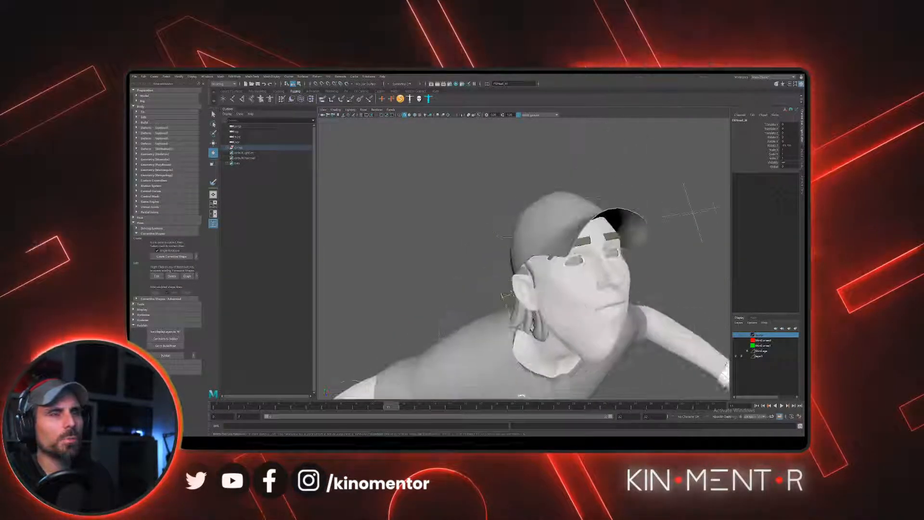
left_click_drag(539, 255, 565, 266, "alt")
left_click(564, 266)
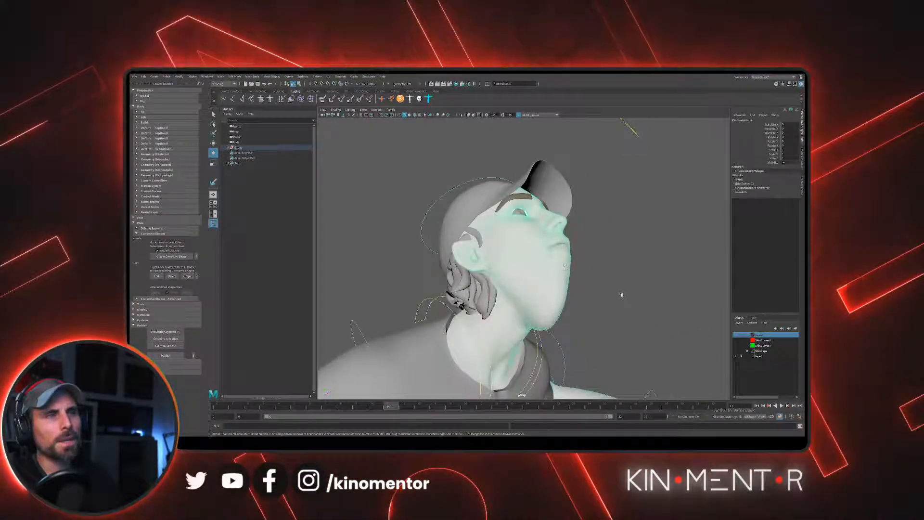
right_click_drag(537, 303, 490, 222, "alt")
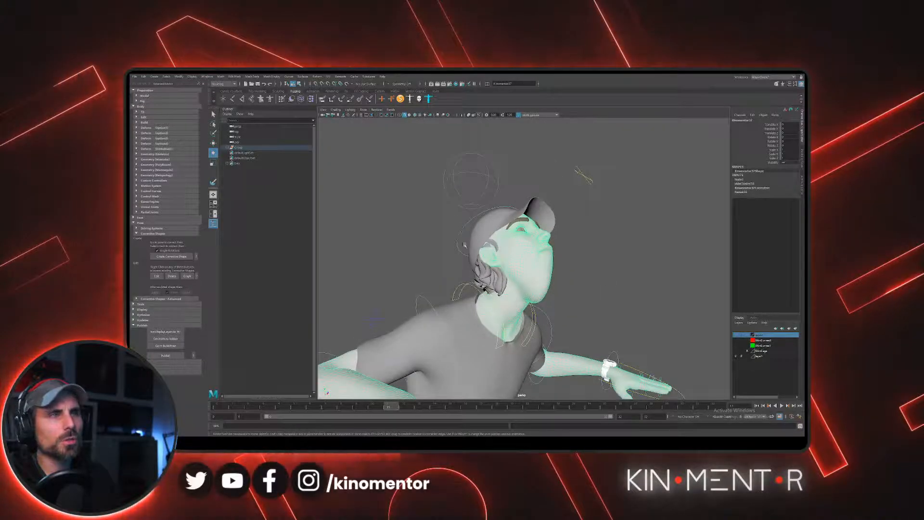
- Reselect the FK head control, tilt the head down and back up, and examine the neck and upper body from the front
left_click(541, 268)
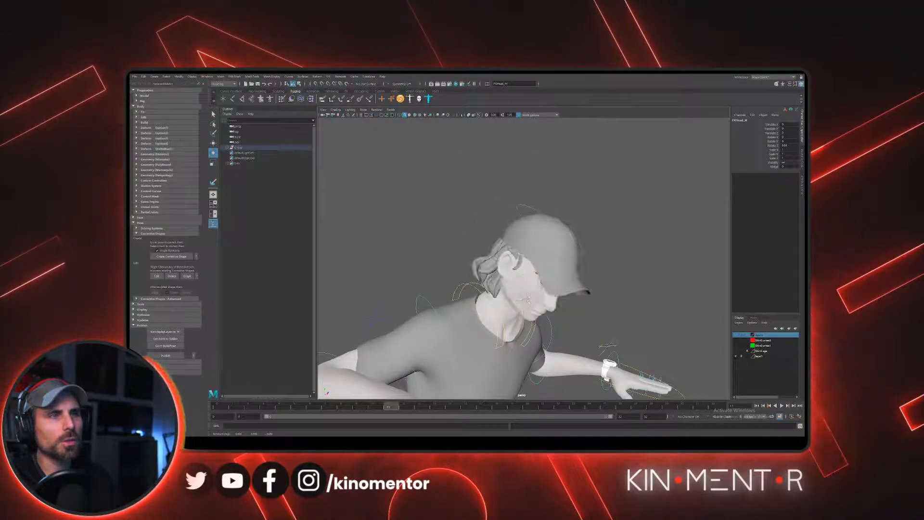
left_click_drag(532, 268, 533, 304)
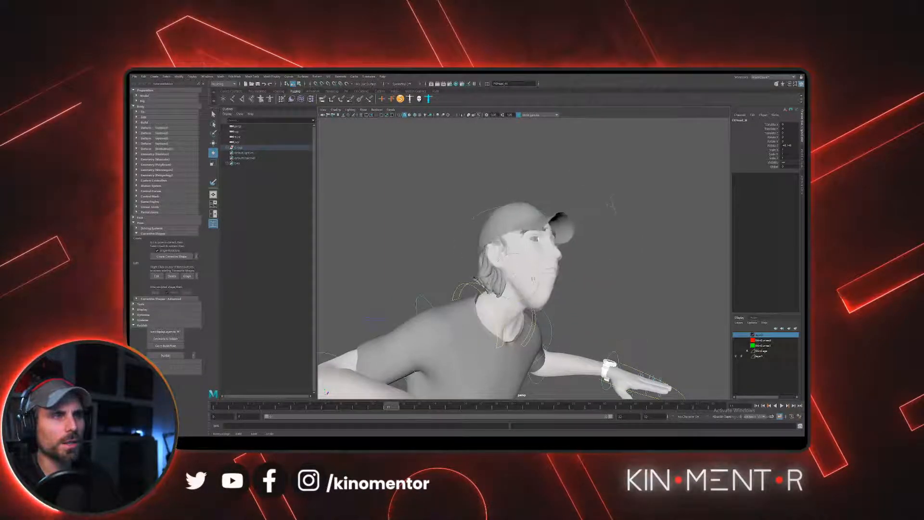
left_click_drag(598, 275, 596, 276, "alt")
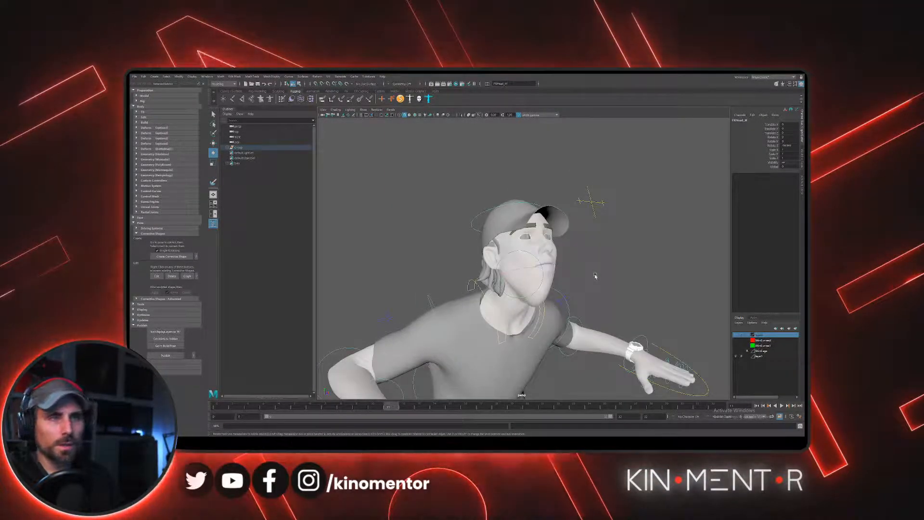
left_click_drag(573, 273, 534, 284, "alt")
key("w")
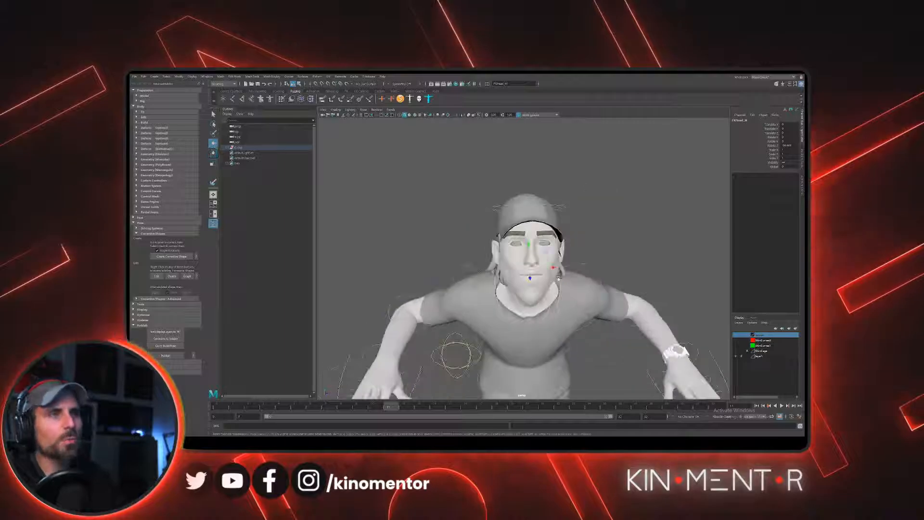
scroll(580, 260, "down", 3)
middle_click_drag(579, 259, 561, 204, "alt")
left_click_drag(561, 204, 558, 192, "alt")
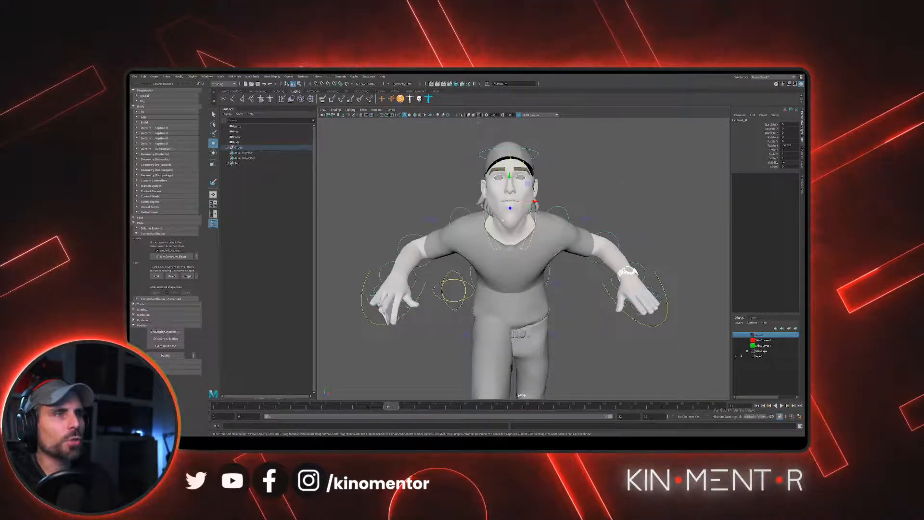
left_click_drag(503, 220, 504, 194, "alt")
scroll(510, 231, "down", 5)
middle_click_drag(515, 243, 519, 214, "alt")
left_click_drag(543, 218, 498, 251, "alt")
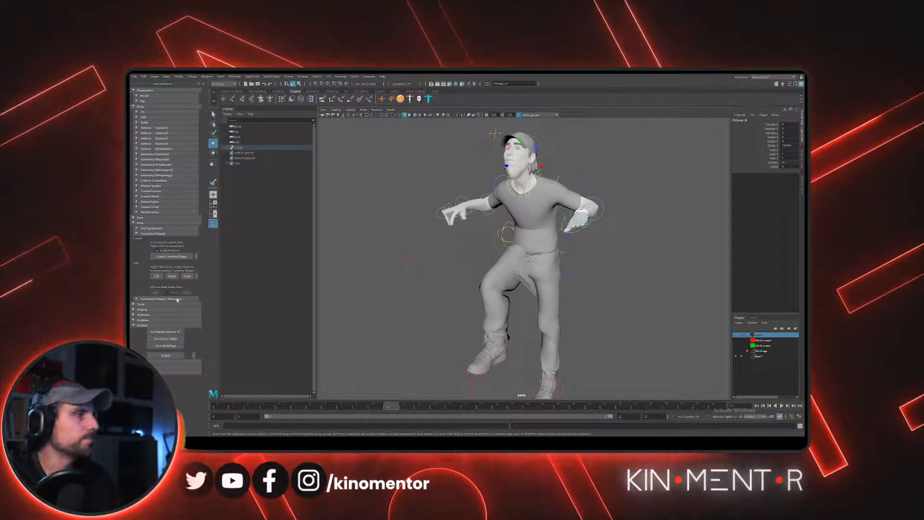
- Return the rig to its build pose, then select the body mesh to inspect it and clear the selection
left_click(170, 347)
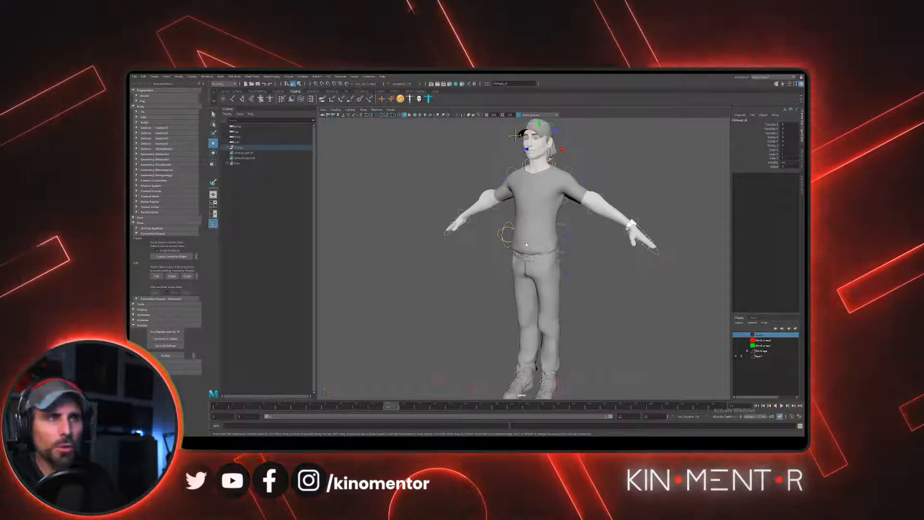
left_click_drag(568, 208, 569, 262, "alt")
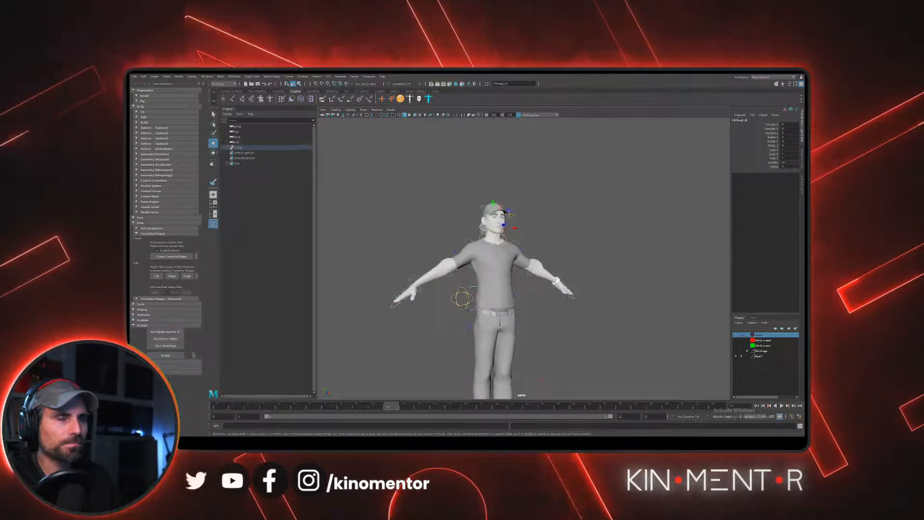
right_click_drag(568, 262, 638, 332, "alt")
left_click(559, 270)
right_click_drag(559, 269, 564, 251, "alt")
right_click_drag(604, 280, 503, 254, "alt")
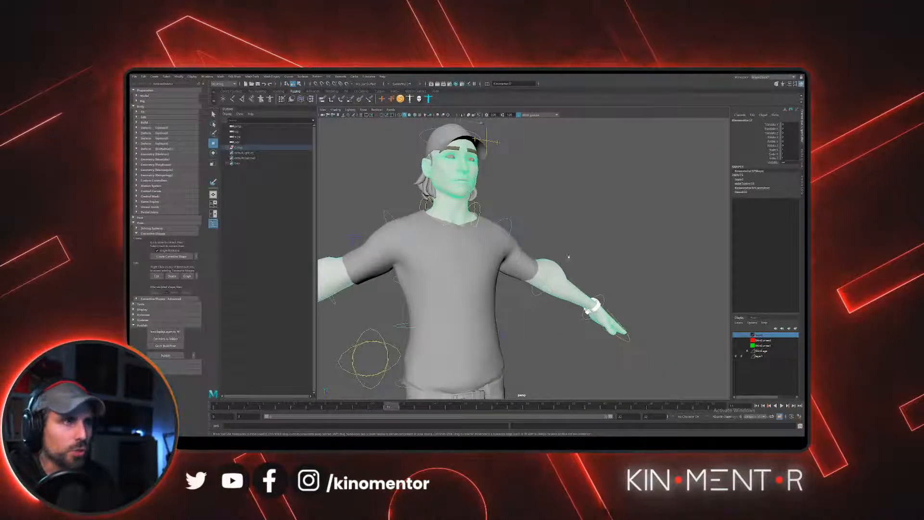
right_click_drag(570, 258, 579, 223, "alt")
left_click(583, 256)
left_click_drag(583, 255, 544, 269, "alt")
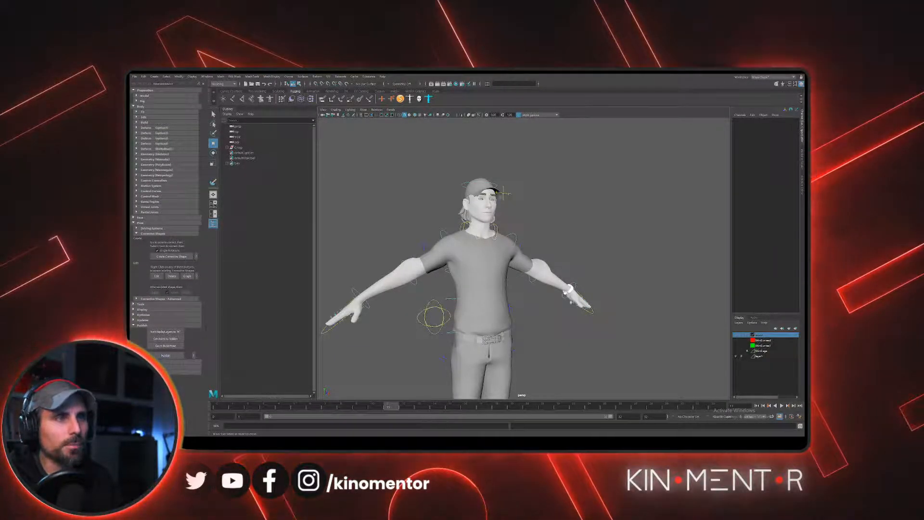
left_click_drag(530, 254, 533, 277, "alt")
middle_click_drag(560, 217, 571, 185, "alt")
right_click_drag(594, 249, 524, 238, "alt")
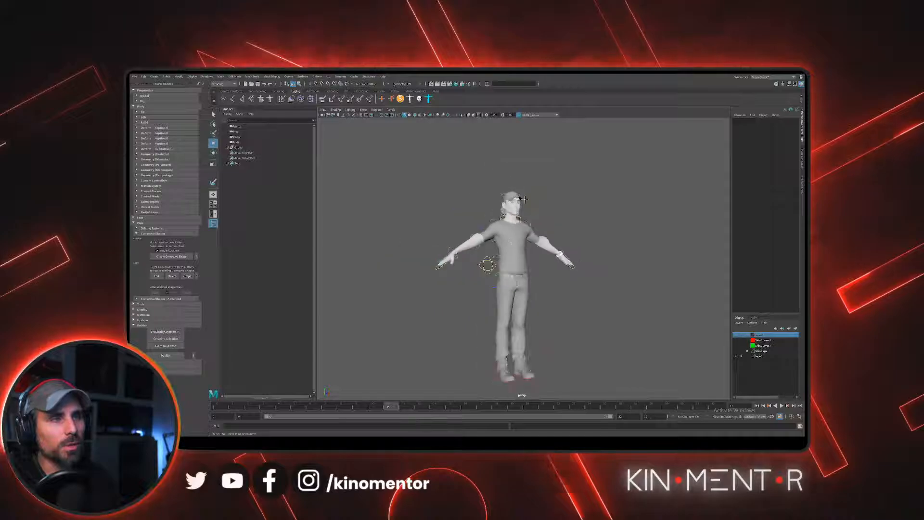
middle_click_drag(524, 238, 515, 253, "alt")
left_click_drag(515, 253, 495, 264, "alt")
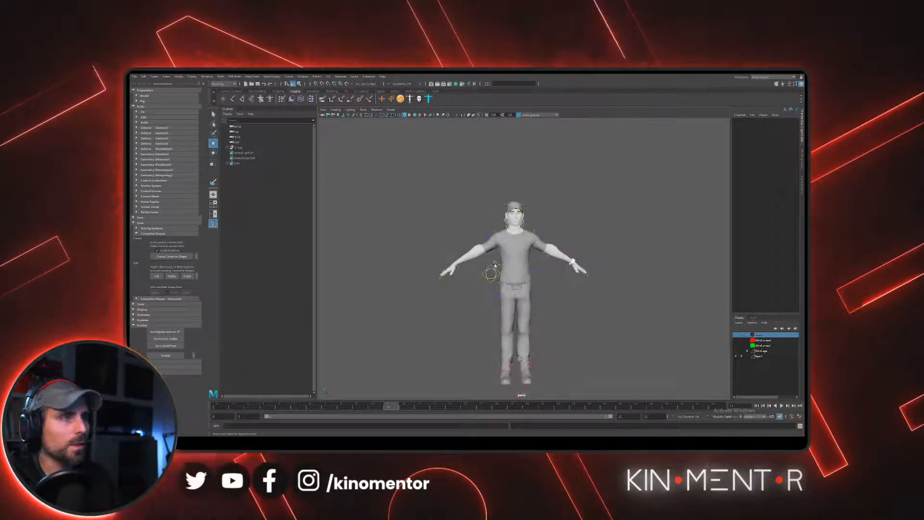
middle_click_drag(511, 285, 506, 270, "alt")
right_click_drag(515, 271, 545, 282, "alt")
middle_click_drag(525, 283, 528, 271, "alt")
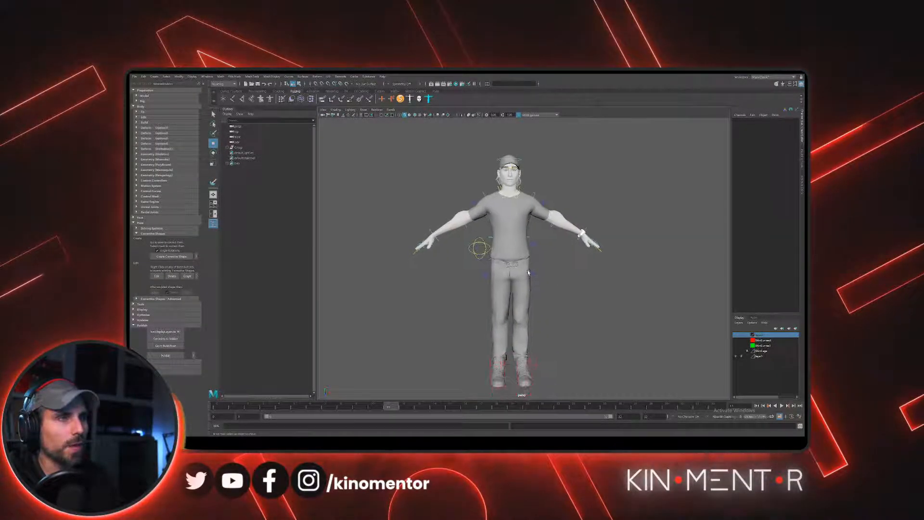
right_click_drag(528, 270, 507, 264, "alt")
middle_click_drag(507, 265, 506, 249, "alt")
right_click_drag(506, 249, 527, 288, "alt")
left_click_drag(527, 288, 545, 282, "alt")
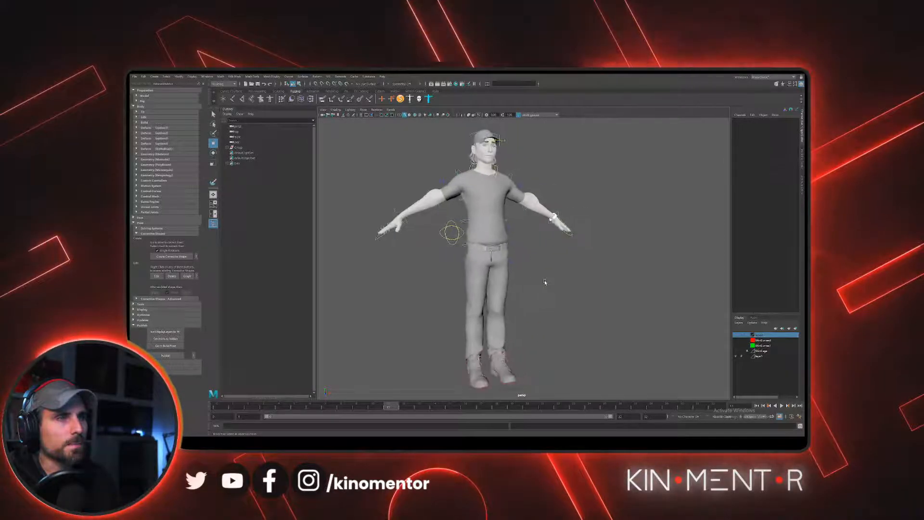
- Examine the character's back, shoulders and the surrounding control curves from behind and from the side
left_click_drag(516, 246, 531, 267, "alt")
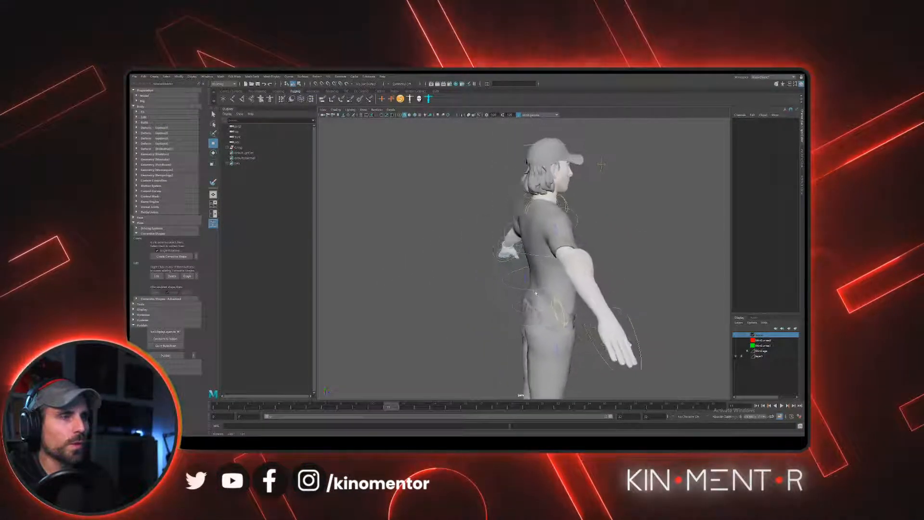
right_click_drag(532, 267, 548, 333, "alt")
left_click_drag(548, 333, 585, 359, "alt")
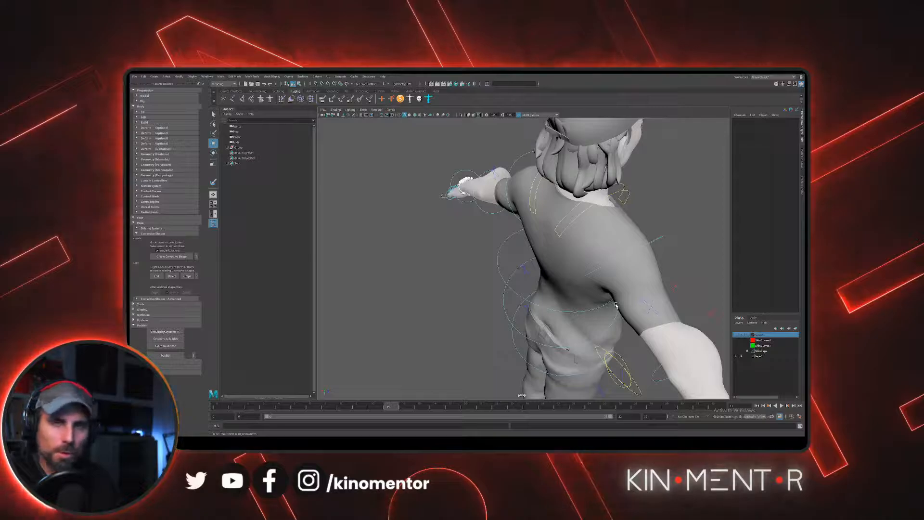
right_click_drag(616, 305, 587, 282, "alt")
mouse_move(588, 283)
left_mouse_down("alt")
mouse_move(535, 276)
mouse_move(577, 284)
left_mouse_up("alt")
right_click_drag(578, 284, 484, 273, "alt")
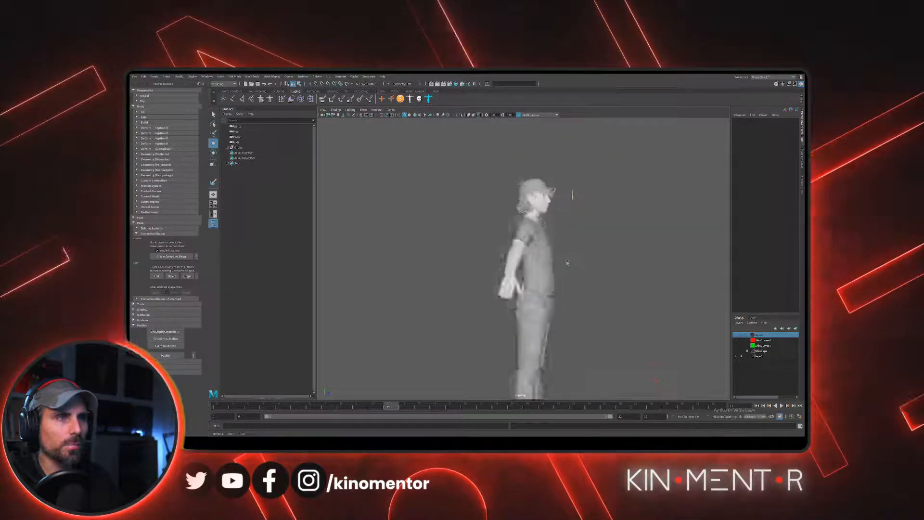
left_click_drag(567, 263, 550, 270, "alt")
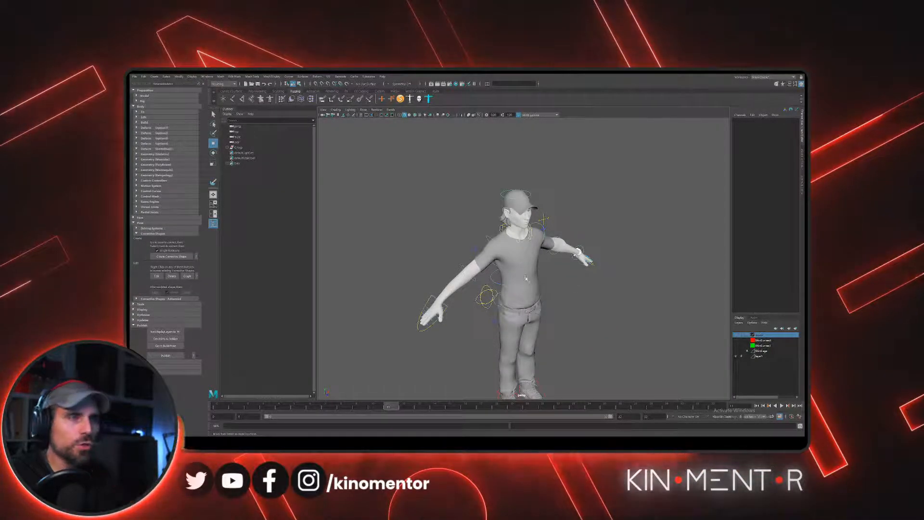
- Select the FK chest control and isolate it in the viewport
scroll(525, 265, "up", 4)
left_click(501, 289)
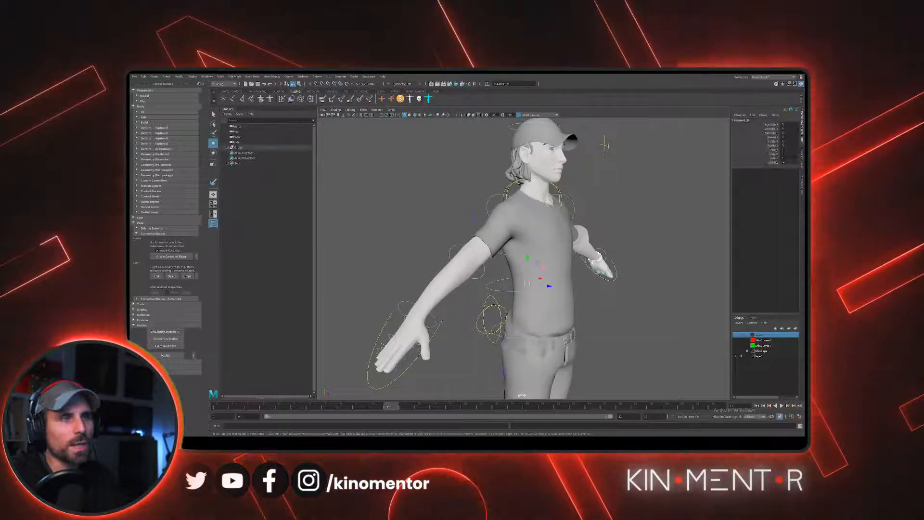
scroll(502, 287, "down", 3)
left_click_drag(503, 288, 554, 290, "alt")
left_click_drag(513, 278, 521, 295, "alt")
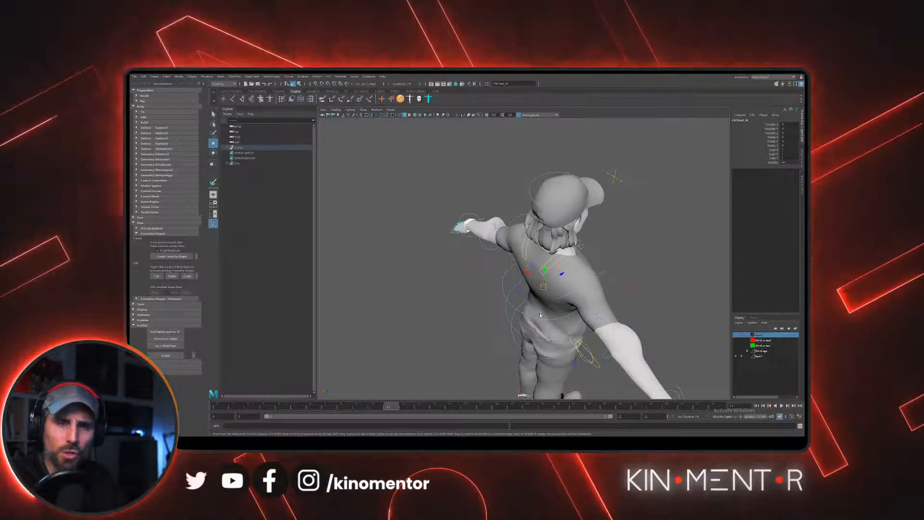
left_click_drag(540, 314, 489, 273, "alt")
left_click(364, 109)
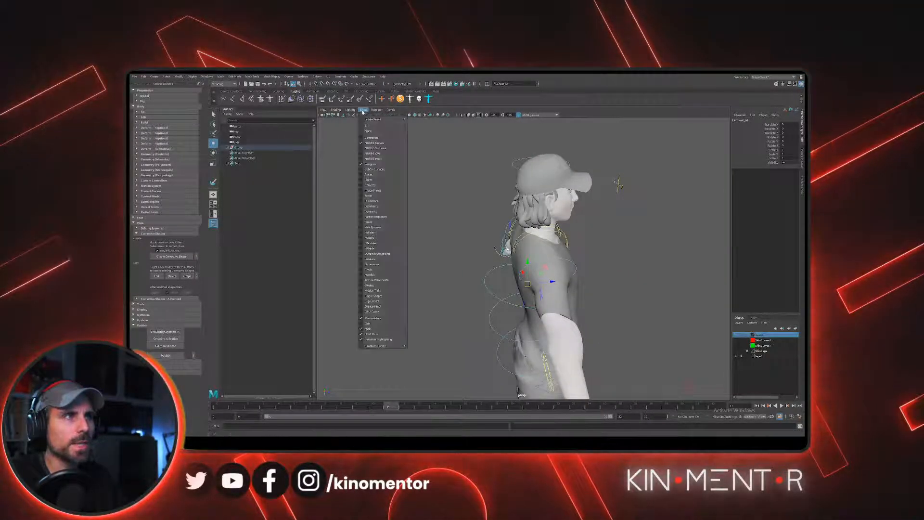
mouse_move(385, 120)
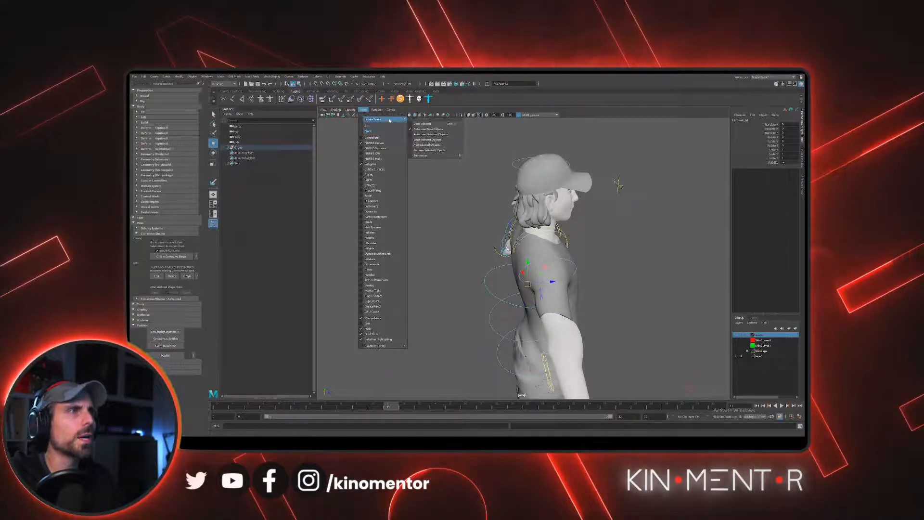
left_click(423, 124)
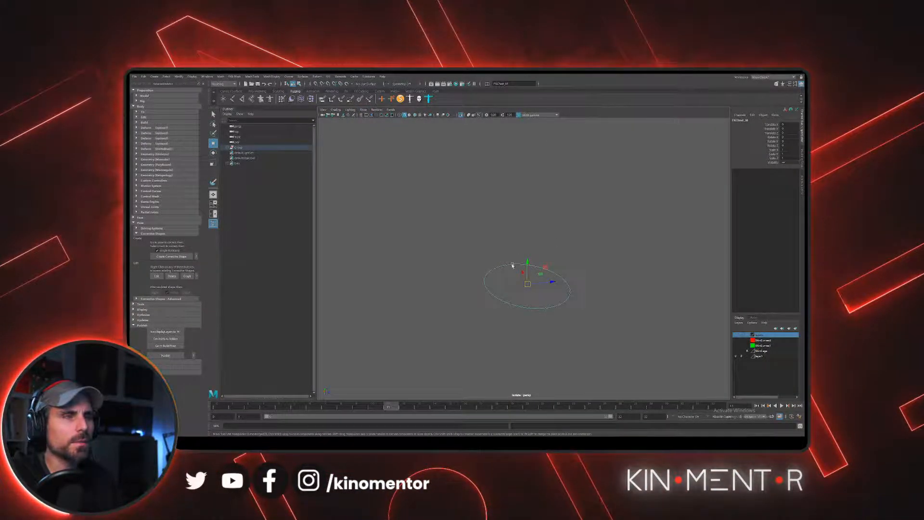
- Try to box-select points on the isolated chest control curve
right_click_drag(511, 265, 481, 263)
left_click_drag(455, 224, 661, 357)
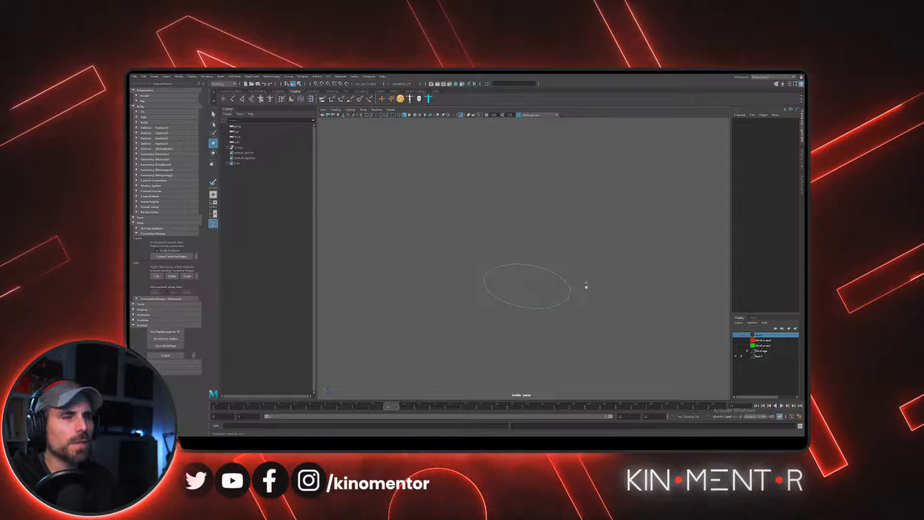
right_click_drag(554, 268, 505, 258)
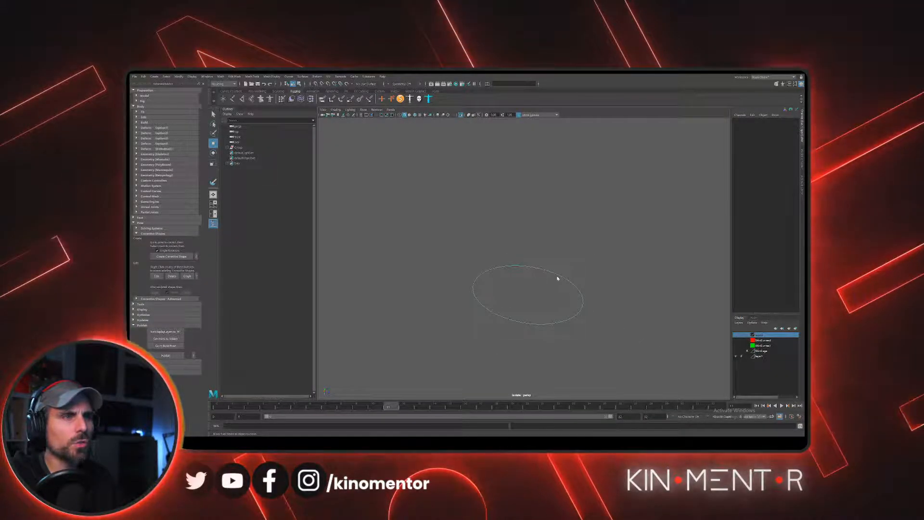
right_click_drag(557, 274, 581, 268)
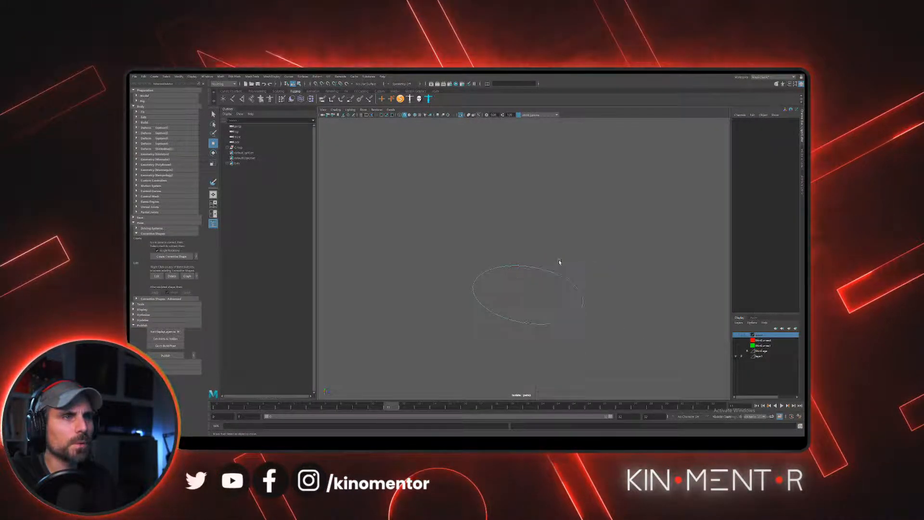
left_click_drag(460, 248, 497, 279)
left_click_drag(515, 276, 548, 283, "alt")
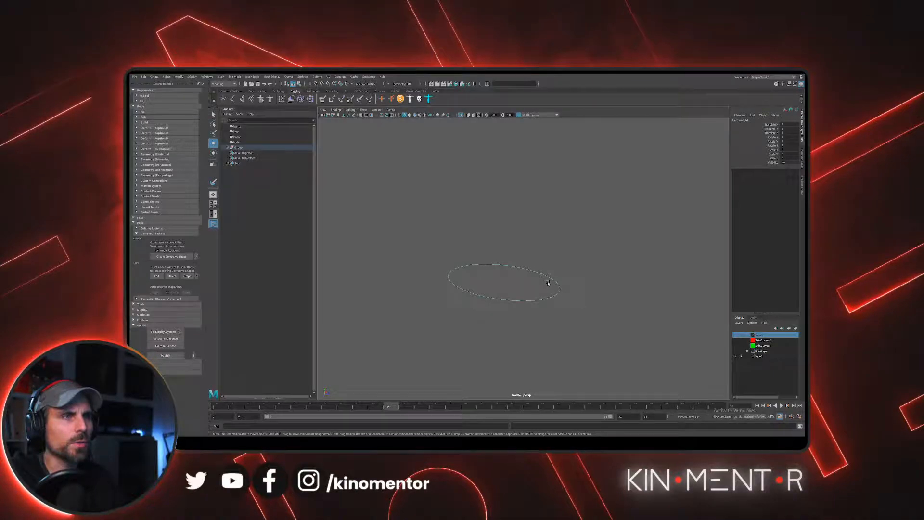
left_click(514, 259)
left_click(503, 267)
right_click_drag(502, 268, 531, 252)
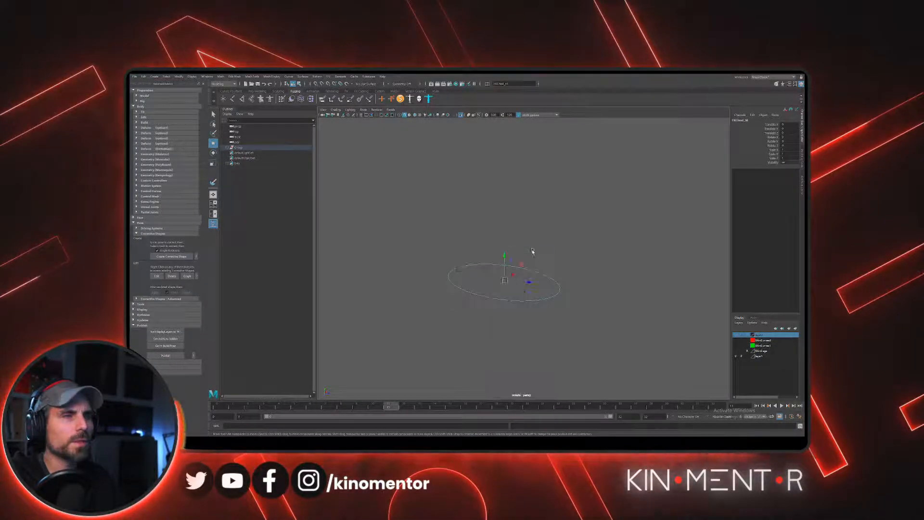
left_click(532, 252)
right_click(506, 266)
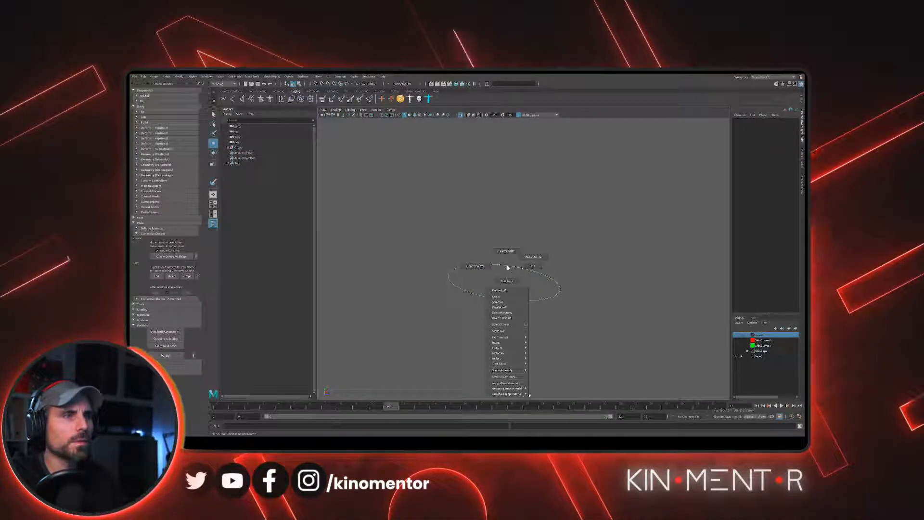
- Turn off the isolated view to bring back the whole character and its controls
left_click(371, 115)
left_click(370, 114)
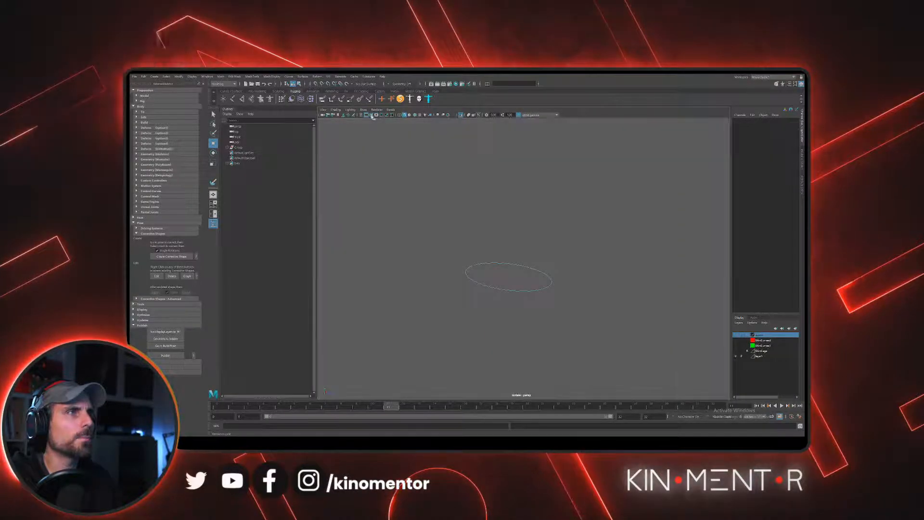
left_click(363, 109)
mouse_move(374, 123)
left_click(438, 127)
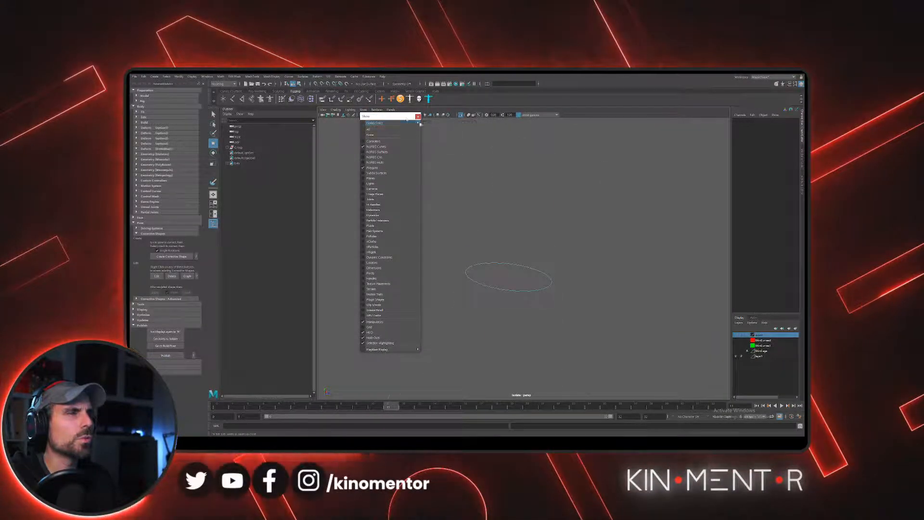
left_click_drag(440, 219, 486, 243, "alt")
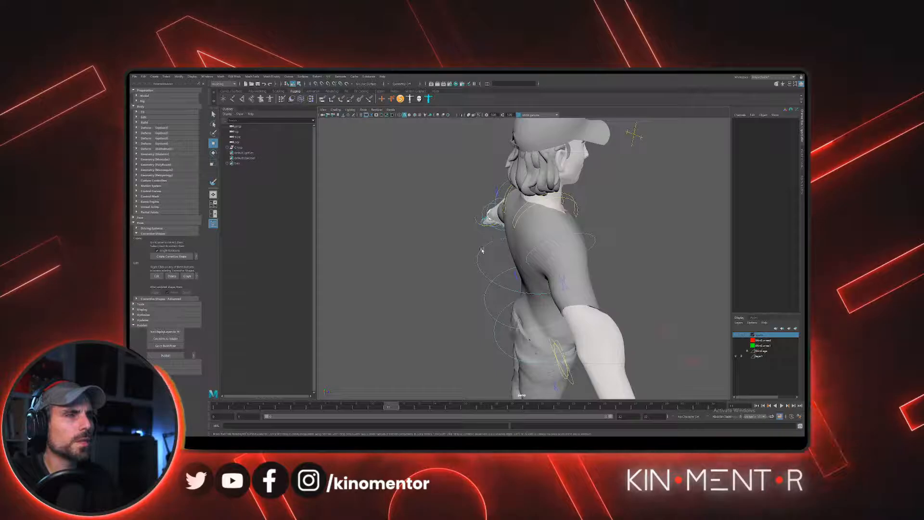
- Switch the FK chest control curve to edit point mode and try to pick points on the part behind the back
left_click(482, 248)
right_click_drag(481, 247, 464, 248)
left_click_drag(463, 246, 495, 252, "alt")
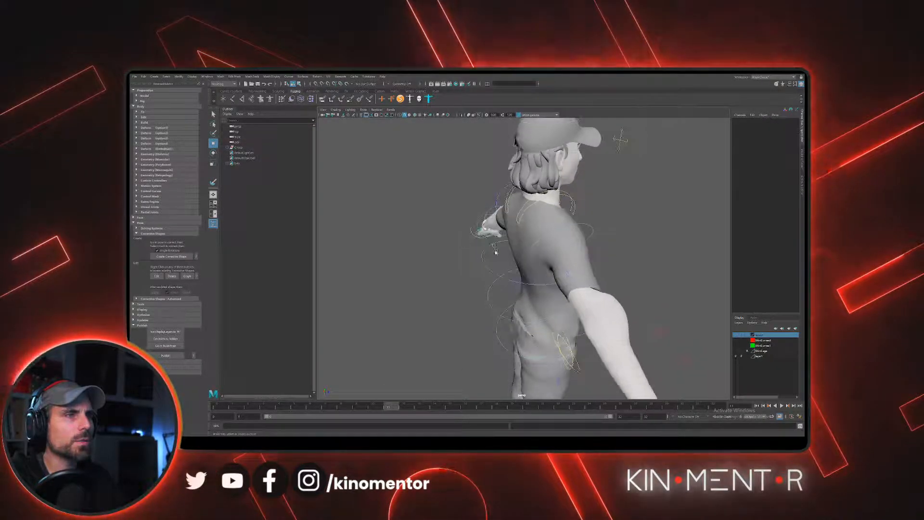
right_click_drag(491, 244, 508, 235)
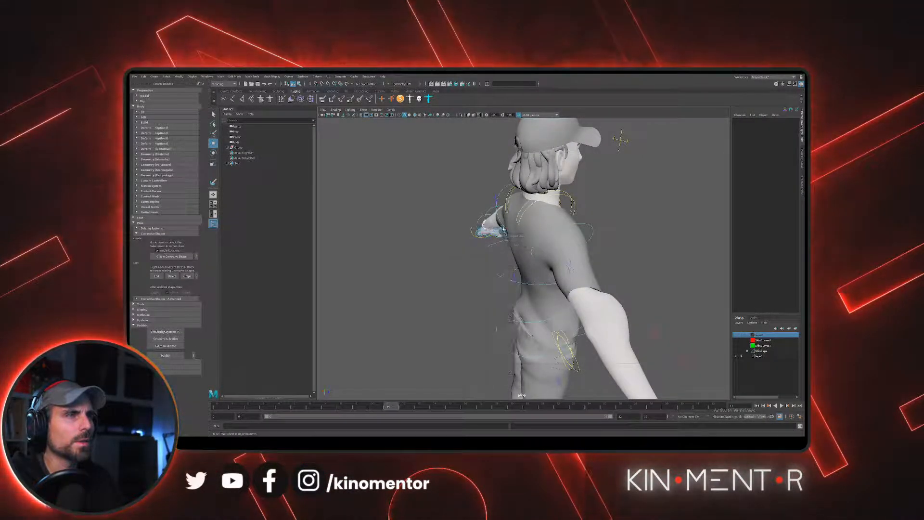
left_click_drag(502, 242, 485, 246, "alt")
right_click(485, 247)
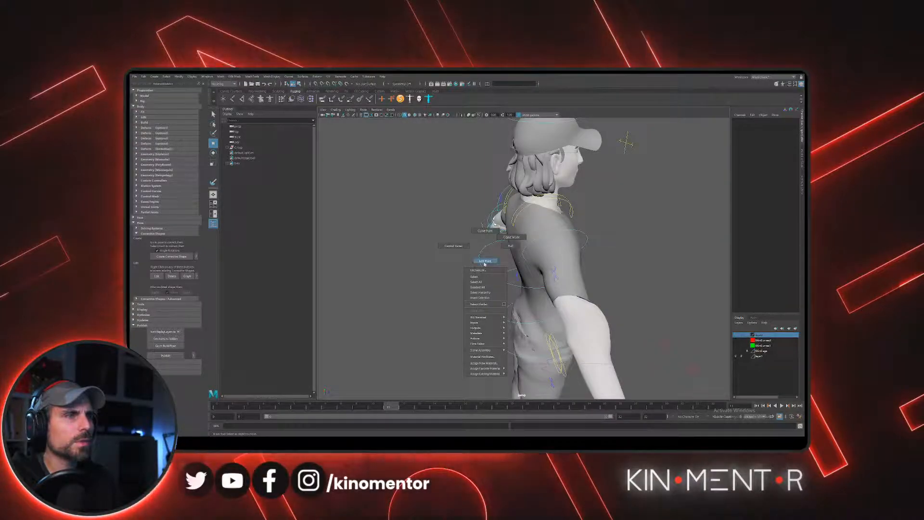
left_click(485, 261)
mouse_move(485, 246)
right_mouse_down()
mouse_move(509, 236)
mouse_move(472, 243)
right_mouse_up()
left_click(491, 243)
left_click(490, 246)
left_click(491, 243)
right_click(491, 242)
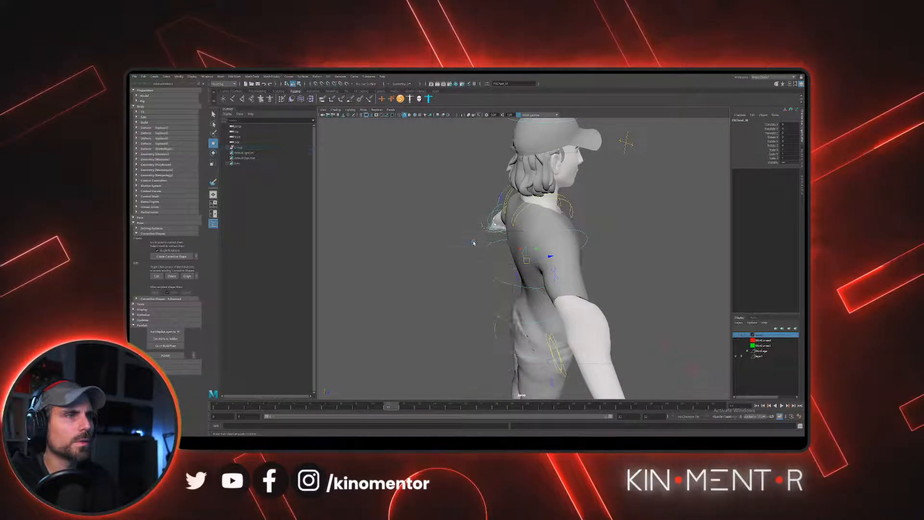
- Try to box-select the rear portion of the chest control curve in a close-up from behind the torso
left_click(472, 243)
left_click_drag(497, 245, 460, 240, "alt")
middle_click_drag(461, 240, 521, 277, "alt")
right_click_drag(521, 278, 551, 264, "alt")
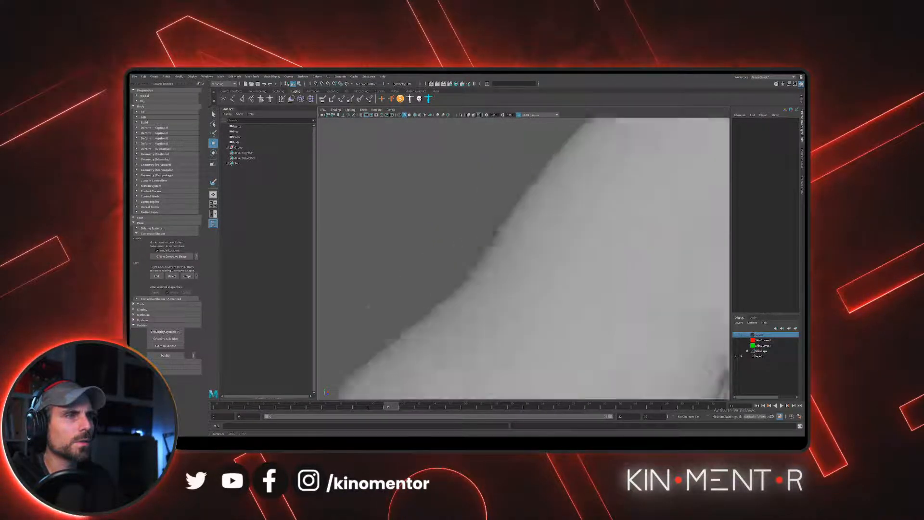
left_click_drag(551, 264, 613, 283, "alt")
middle_click_drag(613, 284, 502, 314, "alt")
left_click_drag(502, 314, 489, 334, "alt")
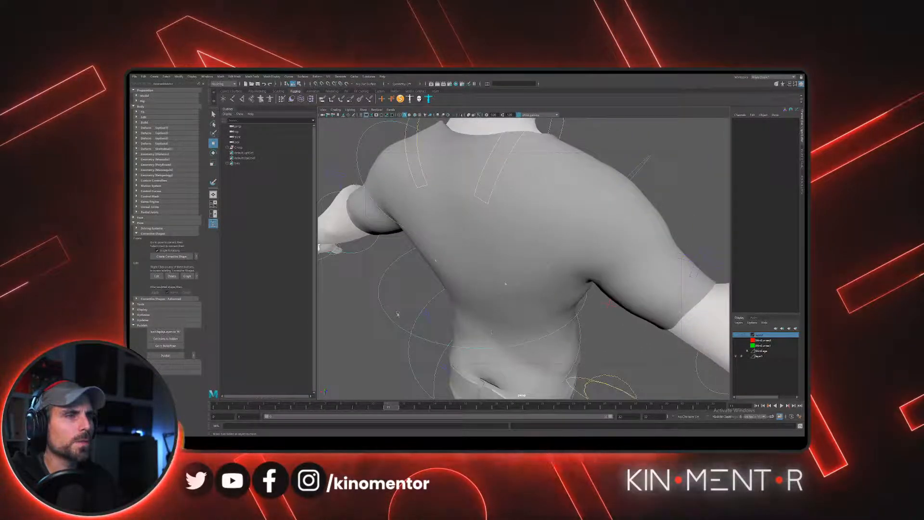
right_click_drag(386, 275, 356, 276)
left_click_drag(375, 273, 399, 297)
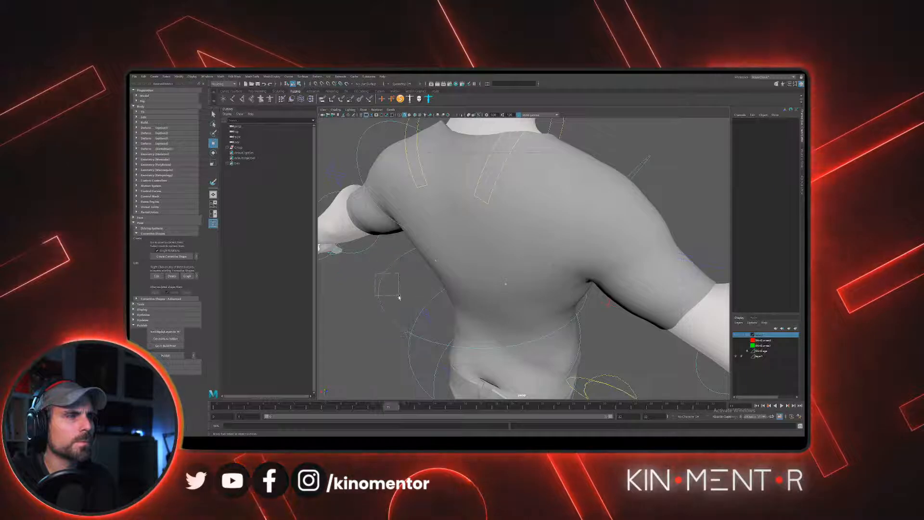
right_click_drag(383, 276, 402, 263)
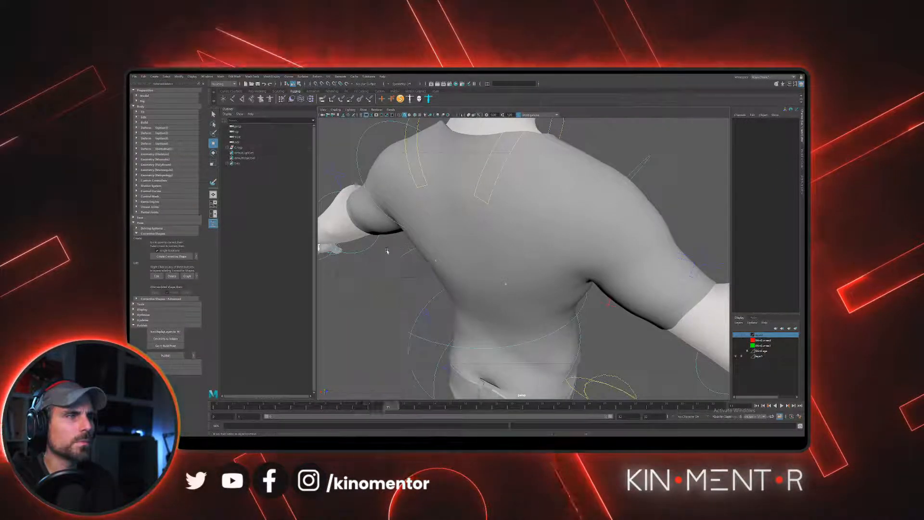
left_click_drag(386, 251, 405, 273)
right_click_drag(402, 263, 401, 264)
left_click(402, 271)
right_click_drag(391, 315, 388, 315)
left_click_drag(412, 323, 406, 309, "alt")
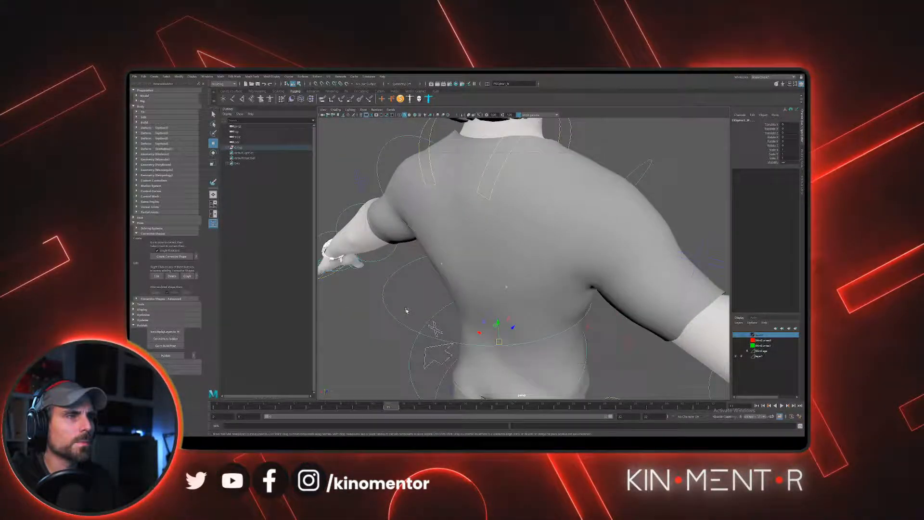
- Reselect the FK chest control and hide all unselected objects
left_click(415, 342)
right_click_drag(414, 342, 388, 316)
left_click_drag(388, 316, 490, 272, "alt")
left_click(489, 274)
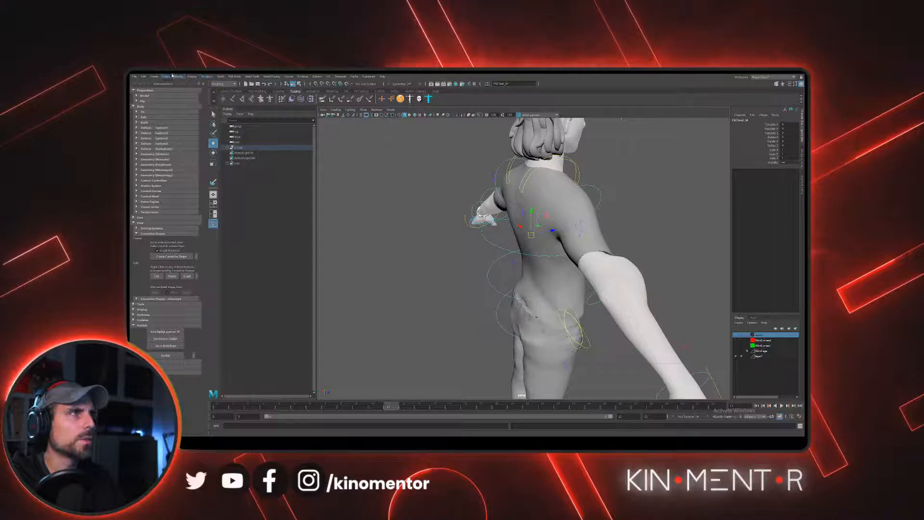
left_click(179, 77)
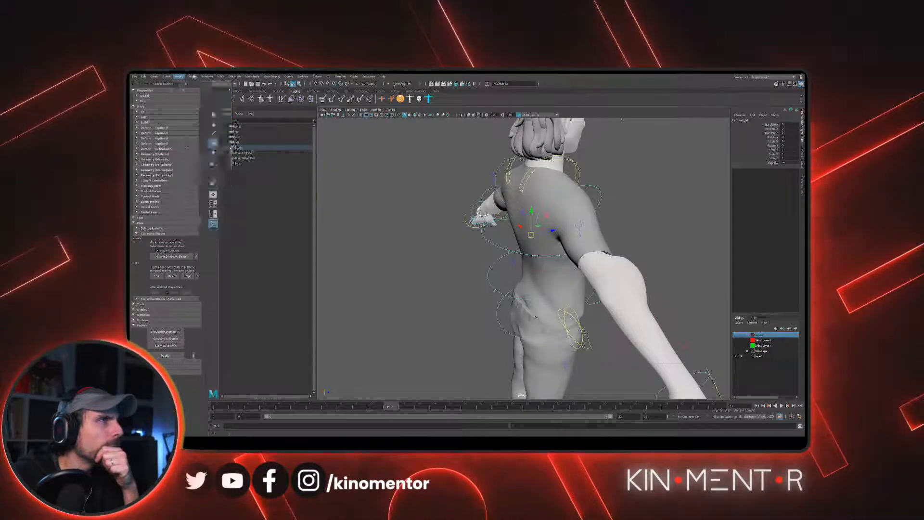
left_click(192, 76)
mouse_move(249, 112)
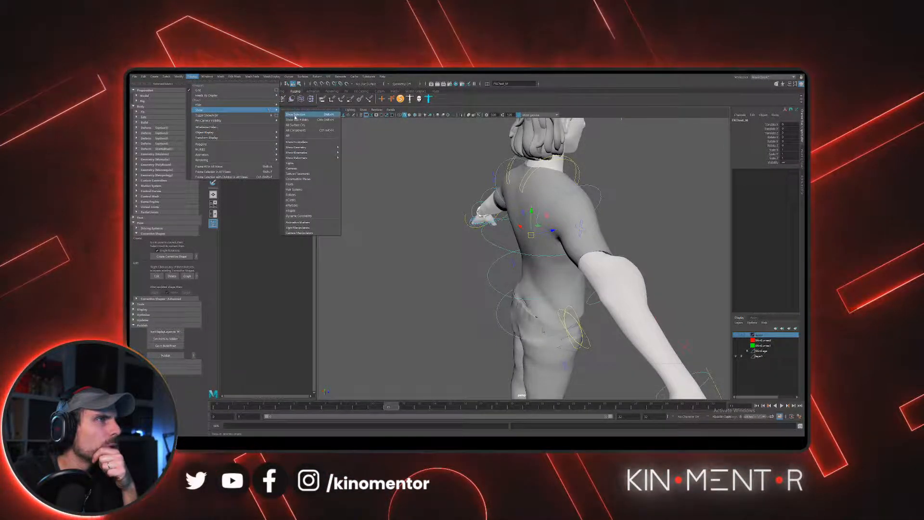
left_click(295, 115)
left_click(207, 77)
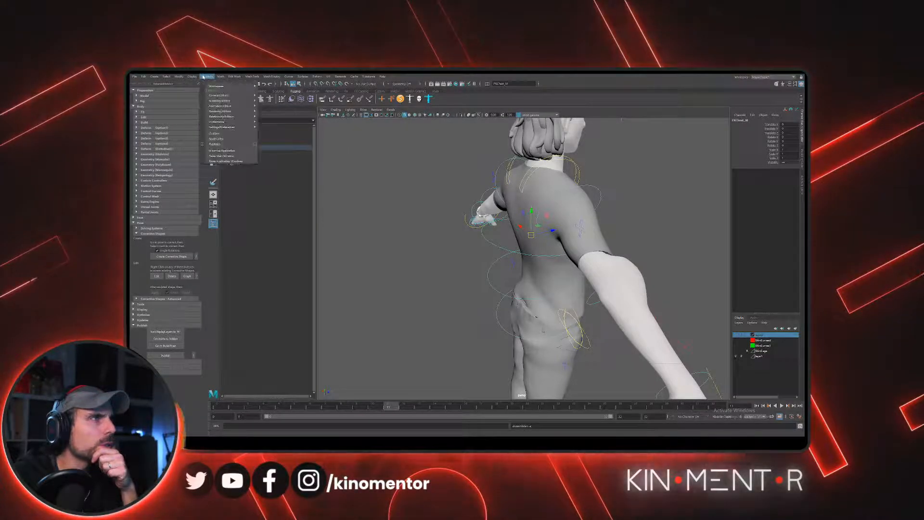
mouse_move(192, 76)
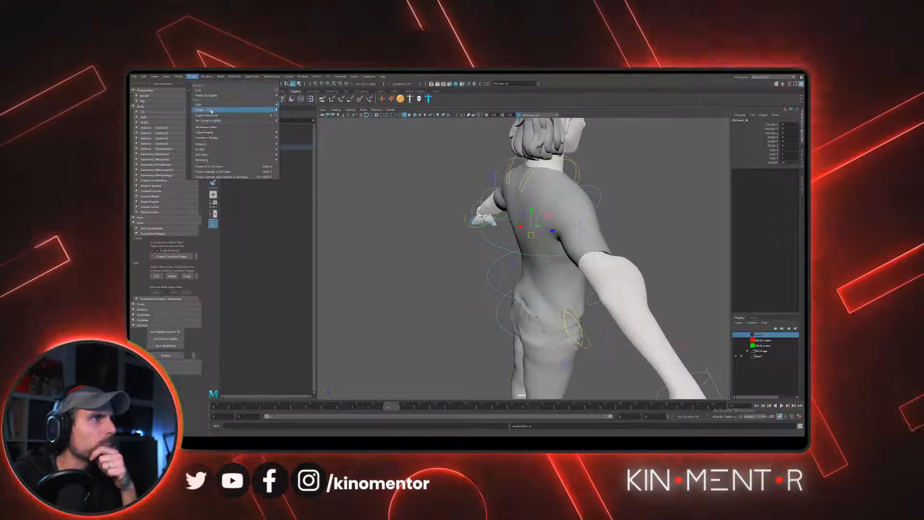
mouse_move(214, 105)
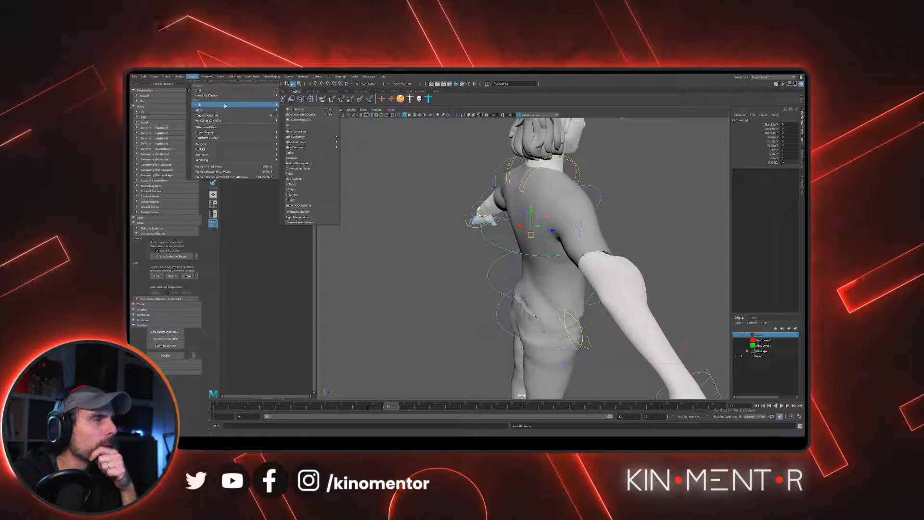
left_click(316, 117)
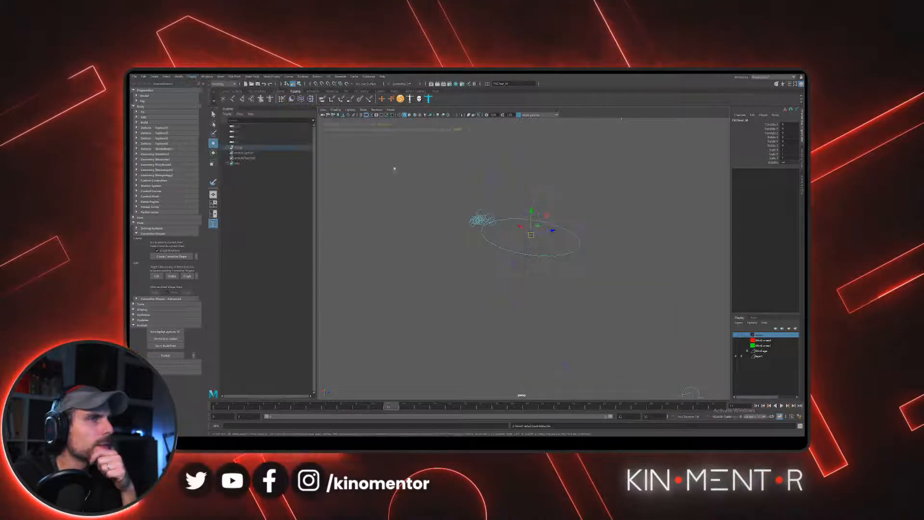
- Try to box-select points along the far edge of the chest control curve
scroll(526, 224, "up", 4)
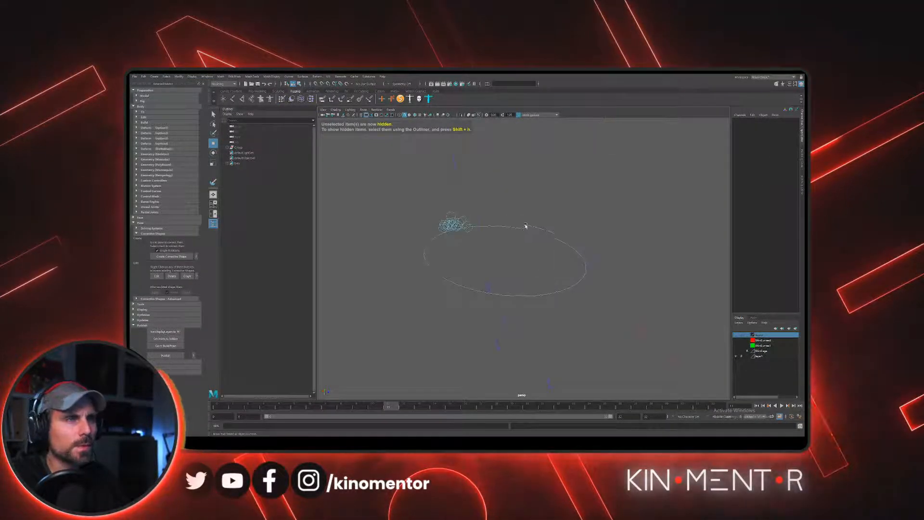
left_click(528, 226)
right_click_drag(528, 224, 498, 223)
left_click_drag(497, 214, 497, 225, "alt")
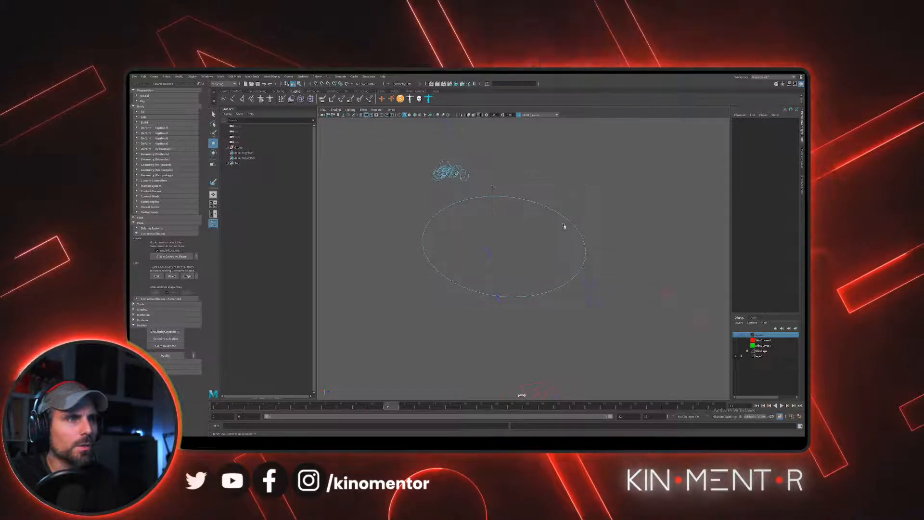
- Reselect the FK chest control, switch its curve to hull mode, and try to select its far edge
left_click(597, 283)
left_click(595, 239)
left_click(573, 226)
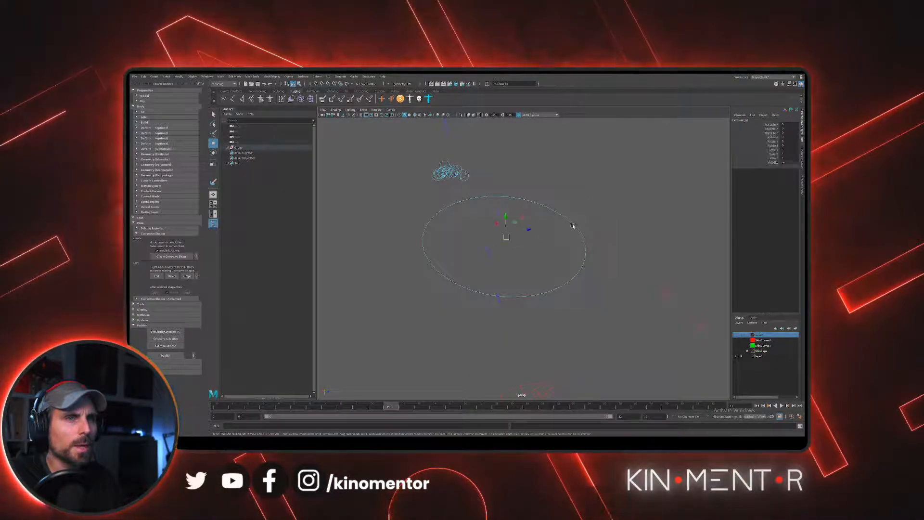
right_click(573, 227)
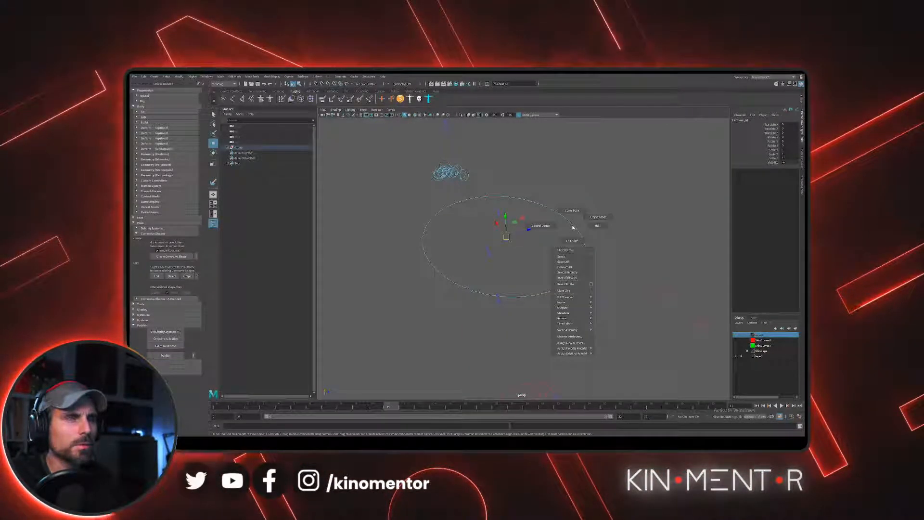
left_click(600, 226)
left_click_drag(572, 218, 502, 221, "alt")
right_click_drag(502, 221, 472, 222)
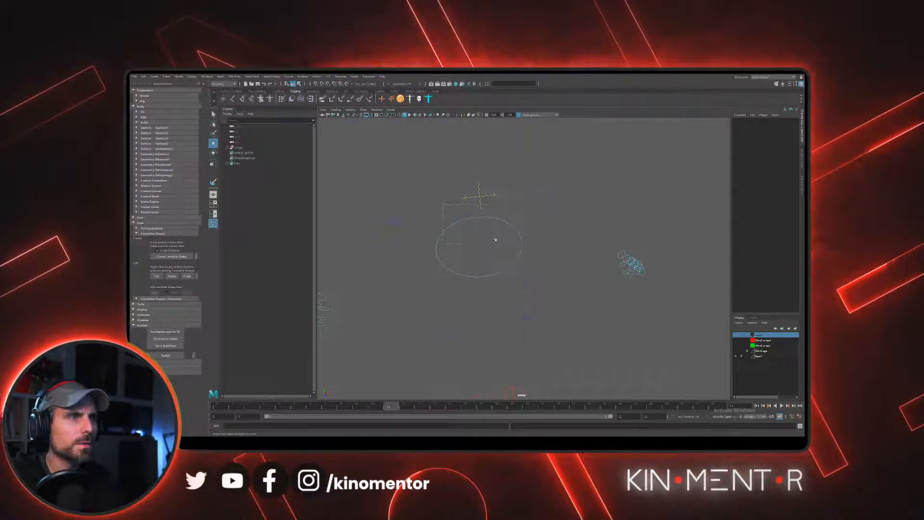
- Try to pick points on the near and far edges of the chest control curve from the opposite side
left_click(495, 238)
left_click_drag(493, 237, 483, 228, "alt")
left_click(483, 227)
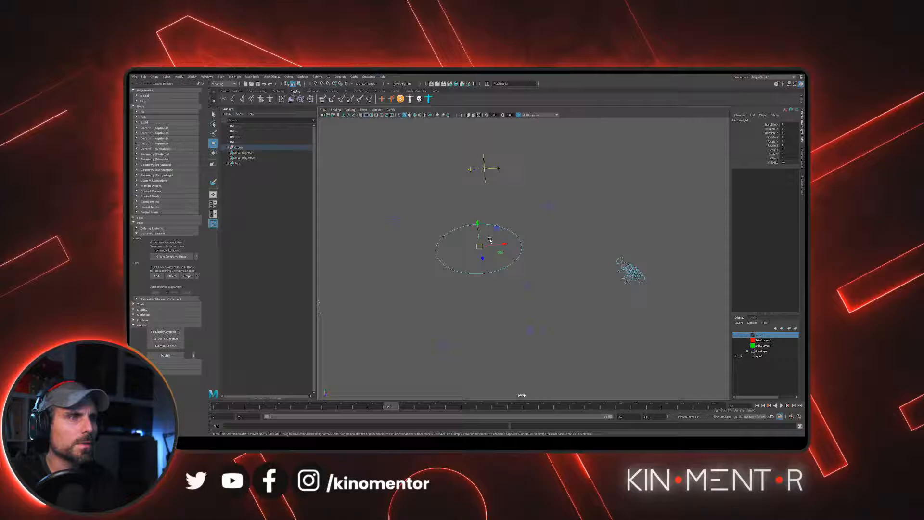
right_click_drag(471, 233, 468, 247)
left_click(457, 228)
left_click_drag(476, 248, 496, 255, "alt")
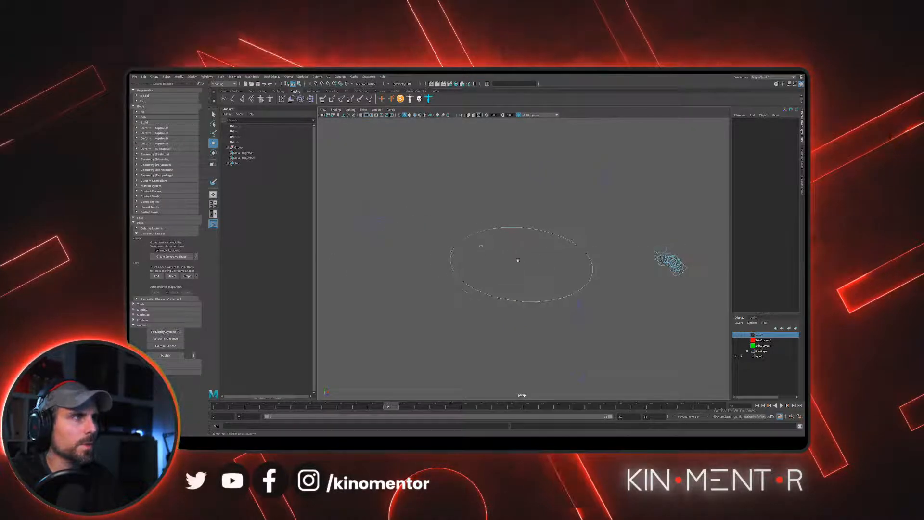
- Reveal the FK chest control in the expanded Outliner hierarchy, widen the Outliner, and select the control's transform node
left_click(242, 149)
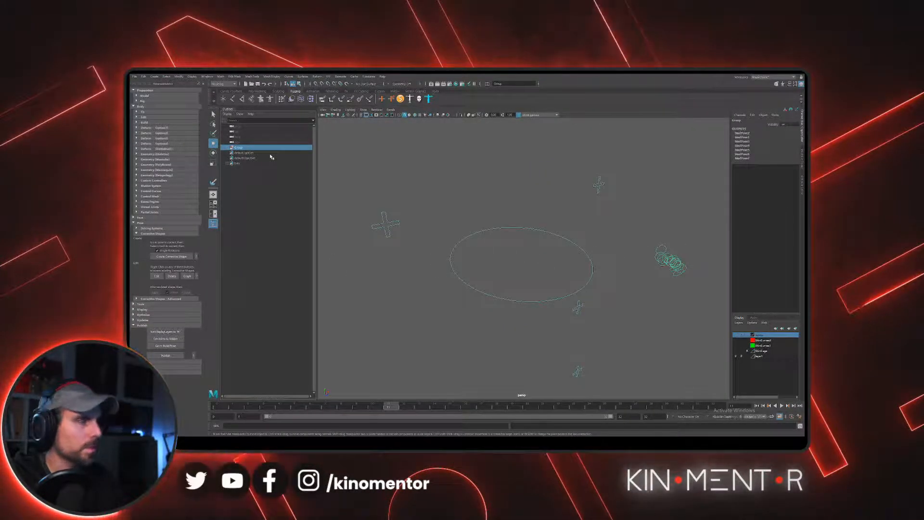
left_click(226, 148)
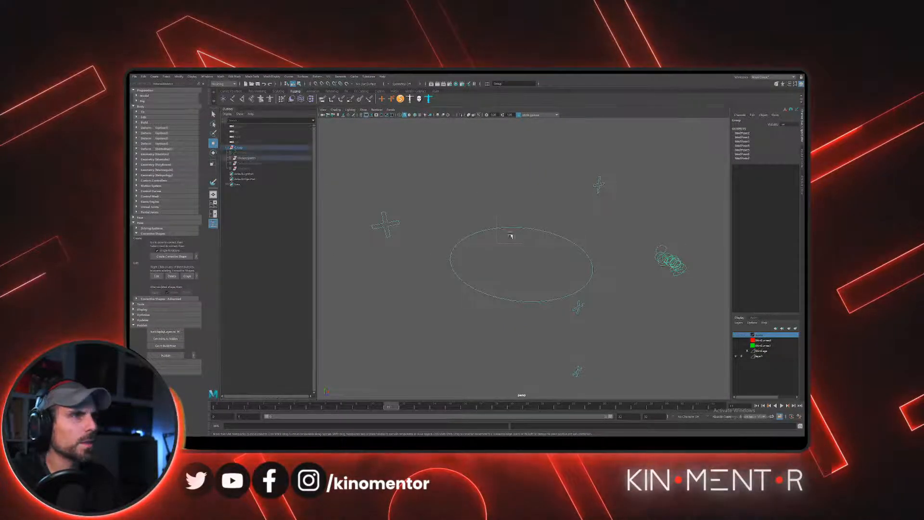
left_click_drag(510, 236, 522, 243)
scroll(534, 228, "down", 1)
key("f")
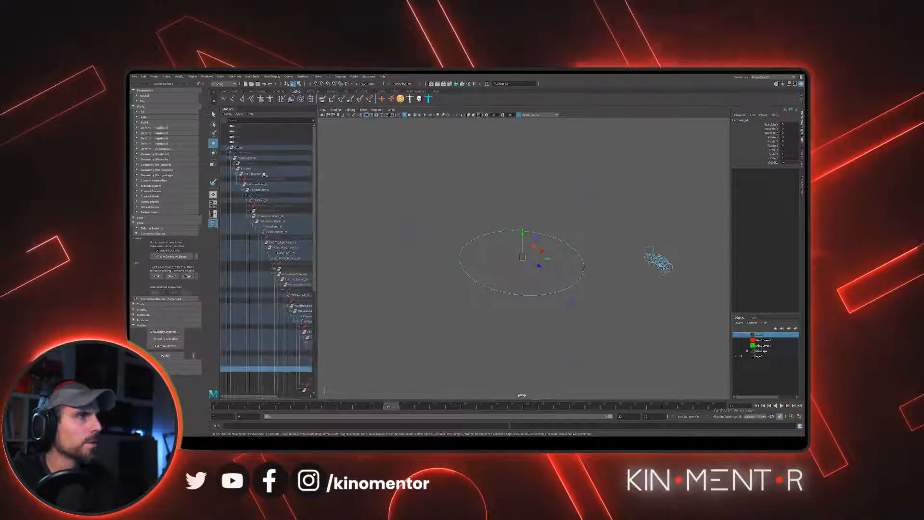
left_click_drag(315, 327, 380, 336)
scroll(338, 350, "down", 3)
left_click(336, 333)
left_click(333, 327)
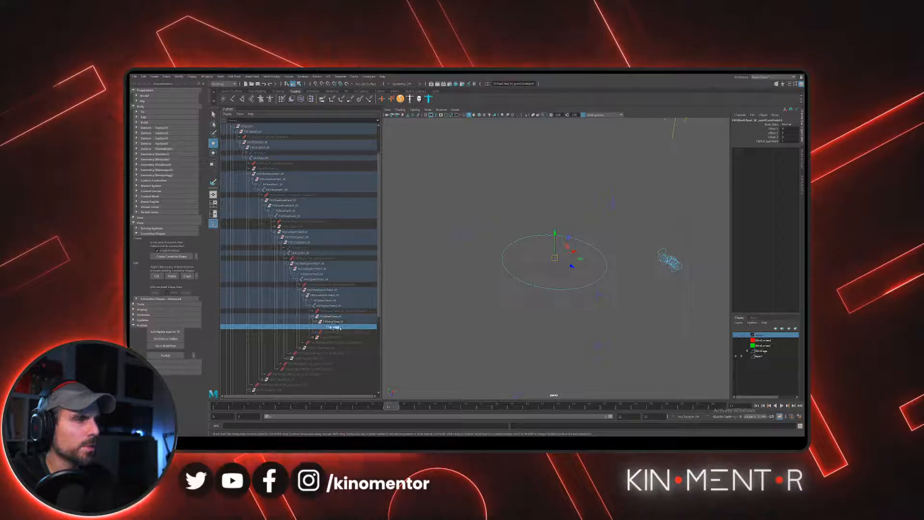
left_click(319, 327)
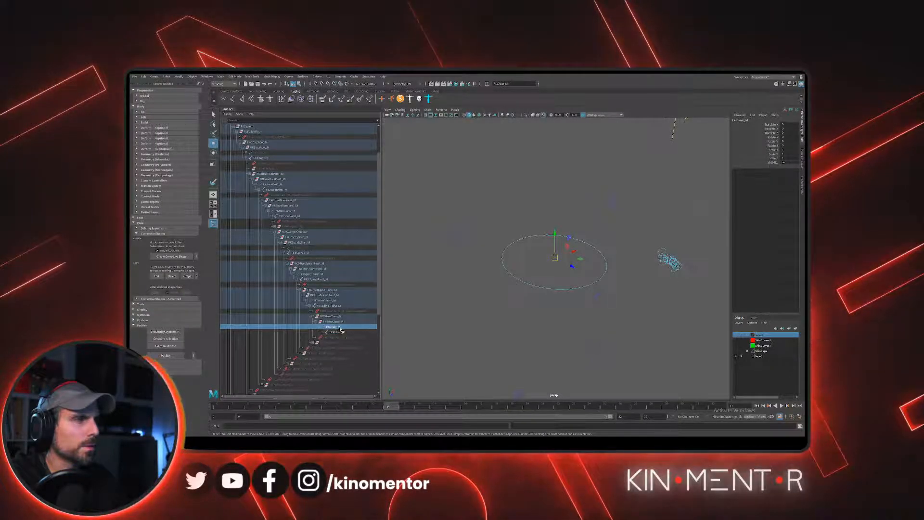
- Put the FK chest curve in control vertex mode and try to select its vertices, reselecting it from the Outliner between attempts
right_click(518, 242)
left_click(497, 240)
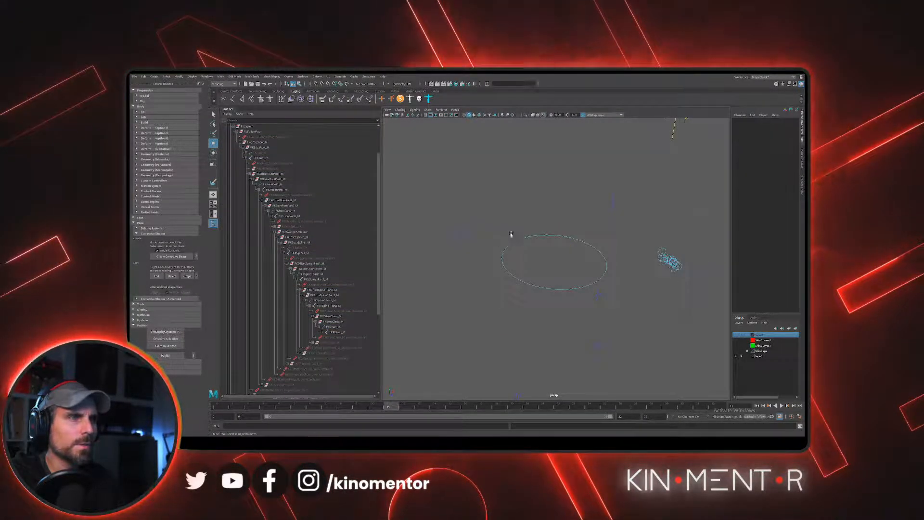
left_click(336, 326)
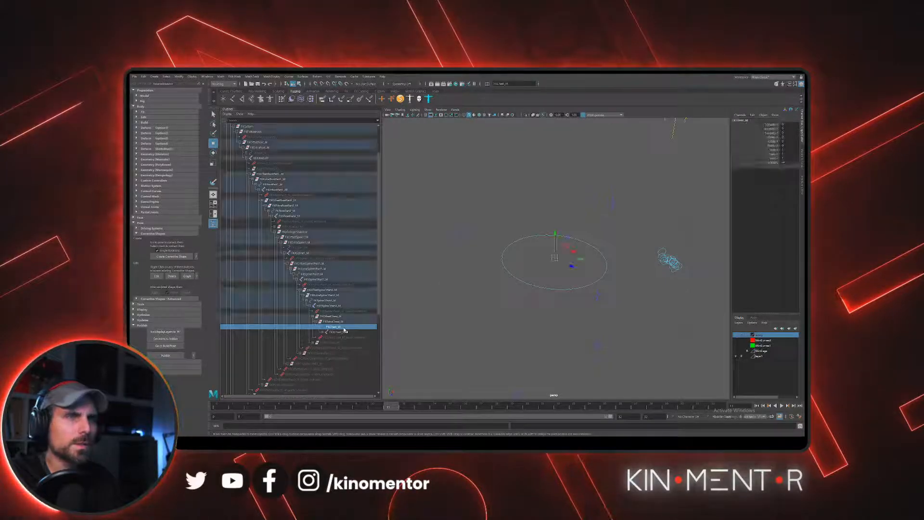
middle_click_drag(626, 262, 587, 270, "alt")
left_click_drag(587, 270, 532, 264, "alt")
right_click(515, 260)
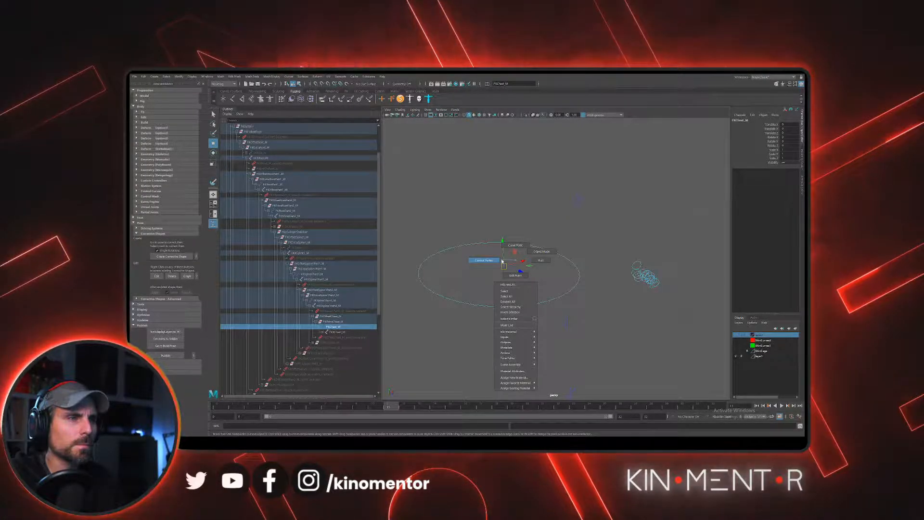
left_click(567, 232)
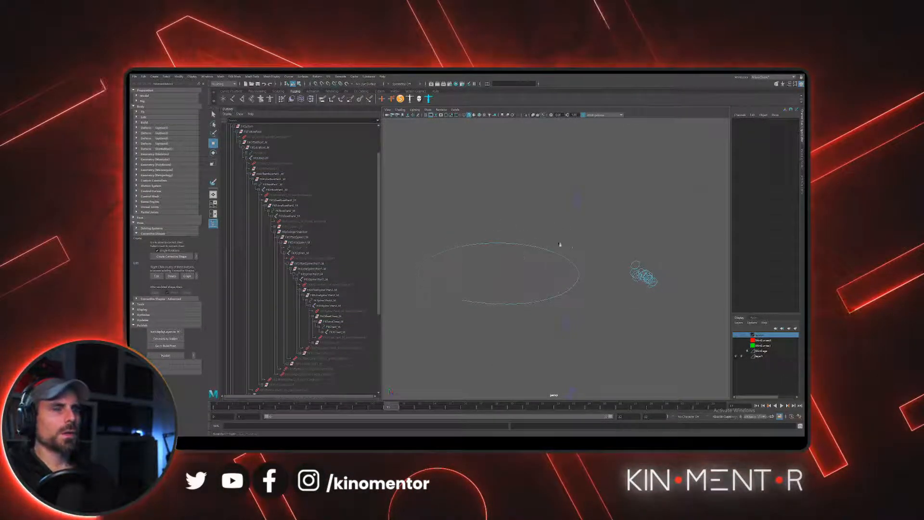
left_click_drag(516, 243, 519, 245, "alt")
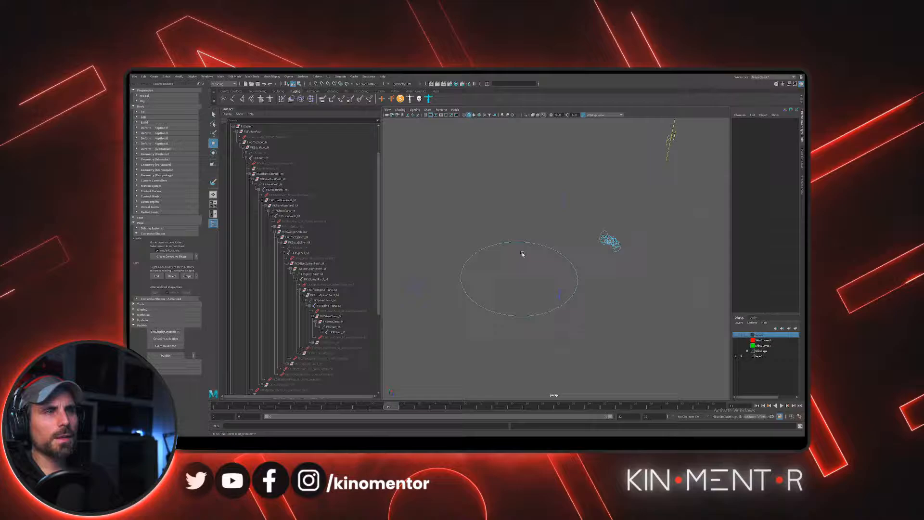
- Show the last hidden objects so the character and the rest of the rig are displayed again
left_click(427, 110)
mouse_move(439, 120)
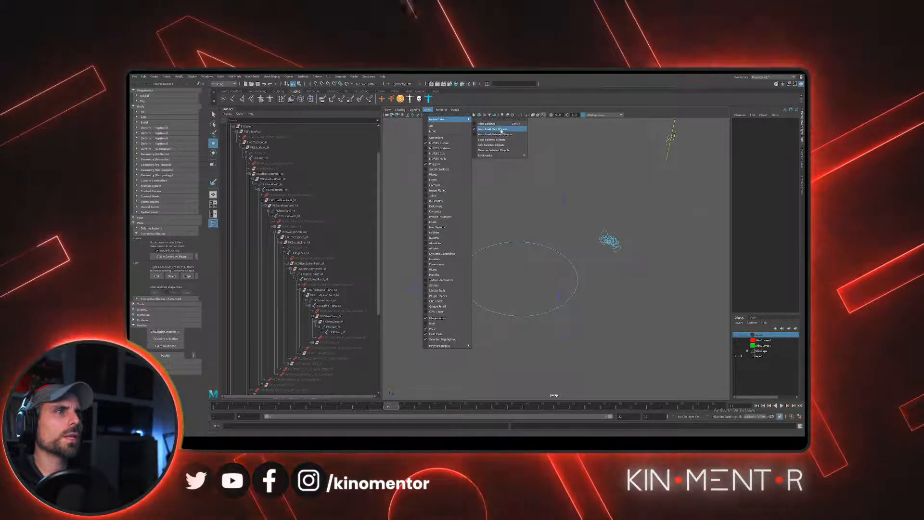
left_click(500, 130)
left_click(191, 77)
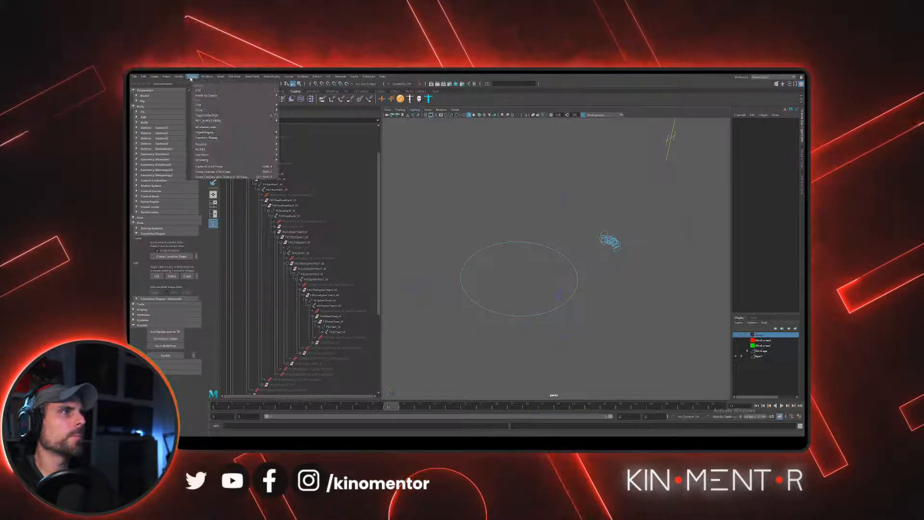
left_click(191, 78)
left_click(191, 77)
mouse_move(213, 112)
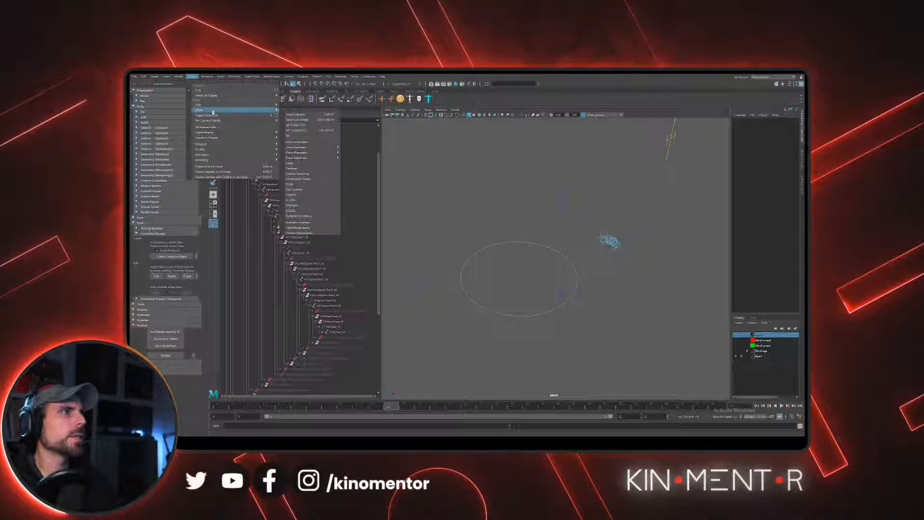
left_click(316, 120)
scroll(569, 218, "down", 5)
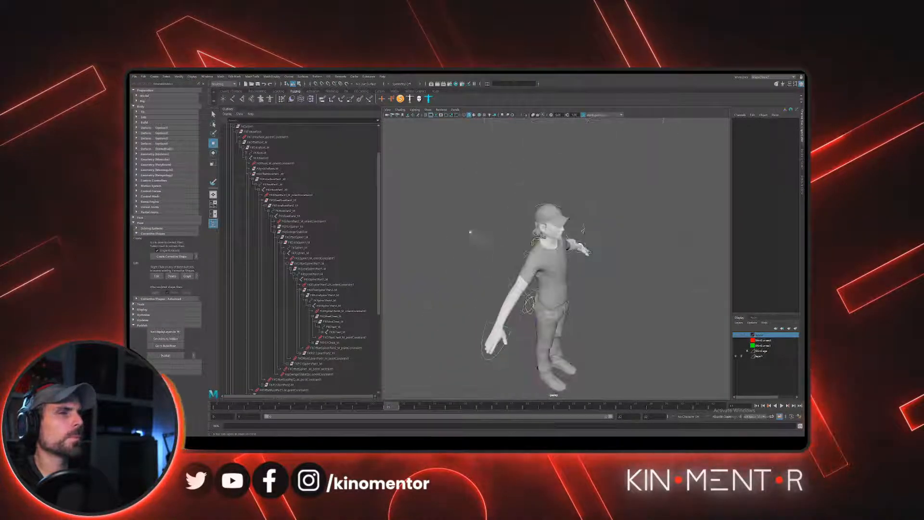
- Select the control above the character's right shoulder and try to edit its curve in control vertex mode
scroll(554, 255, "up", 5)
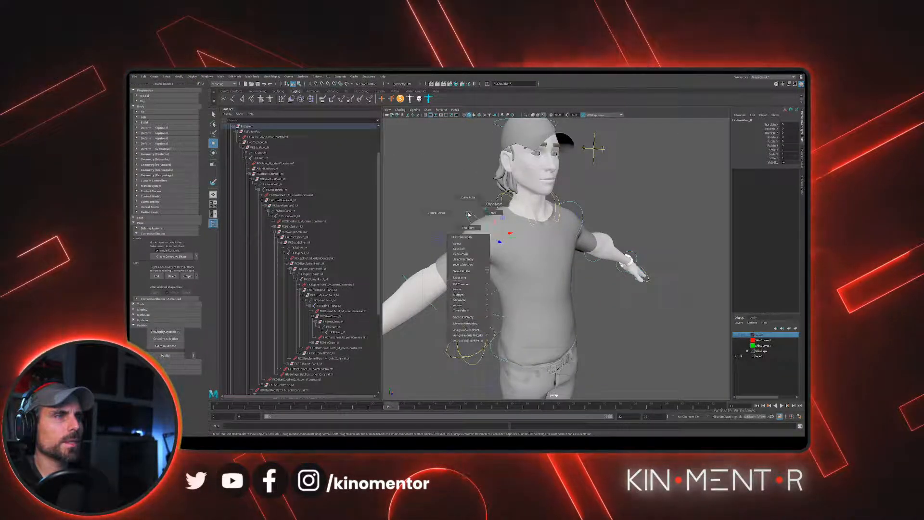
left_click_drag(505, 256, 460, 186)
left_click(460, 187)
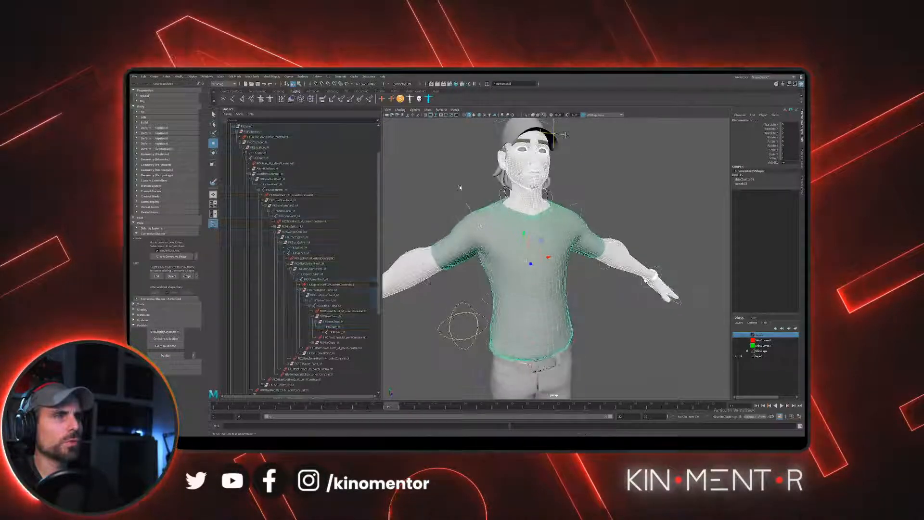
left_click(472, 206)
right_click(471, 207)
left_click(442, 202)
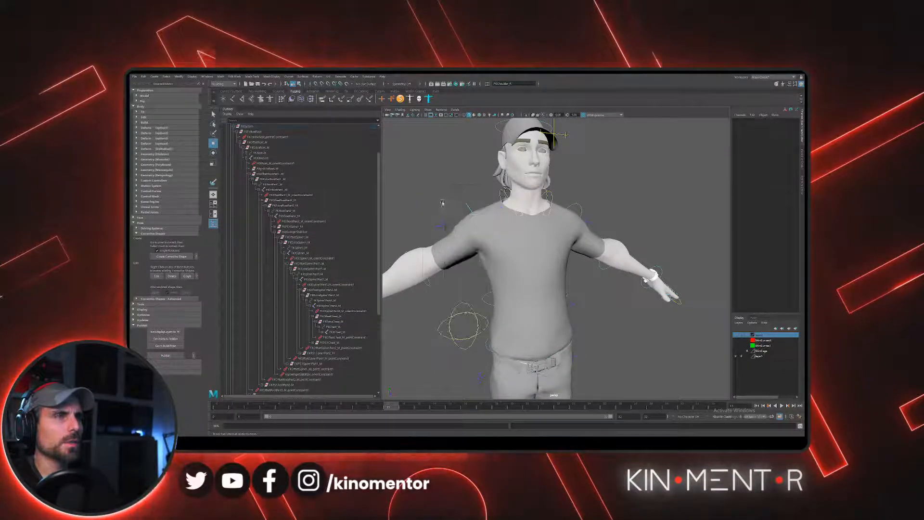
left_click_drag(442, 203, 592, 213, "alt")
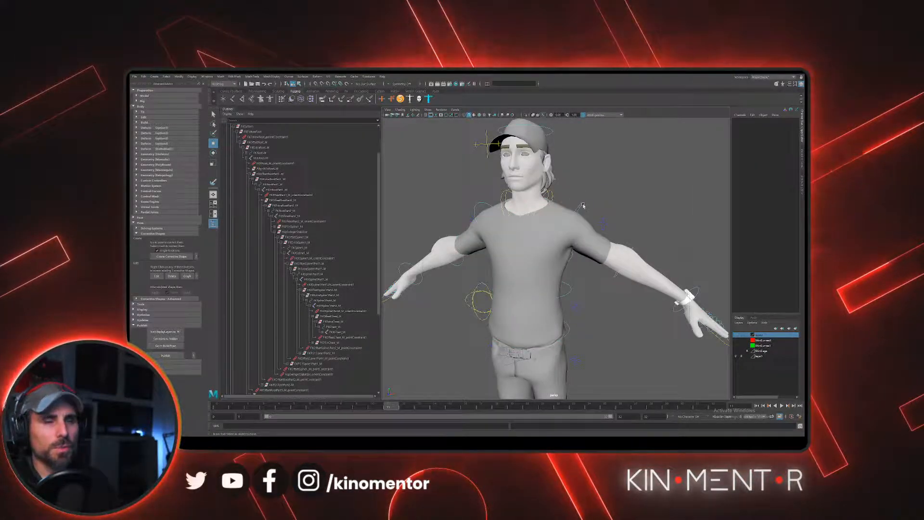
- Examine the chest, spine and shoulder control curves around the body from the front, the side and at full-figure distance
left_click_drag(583, 206, 510, 265, "alt")
left_click(514, 265)
mouse_move(577, 256)
left_mouse_down("alt")
mouse_move(592, 248)
mouse_move(557, 266)
mouse_move(560, 256)
left_mouse_up("alt")
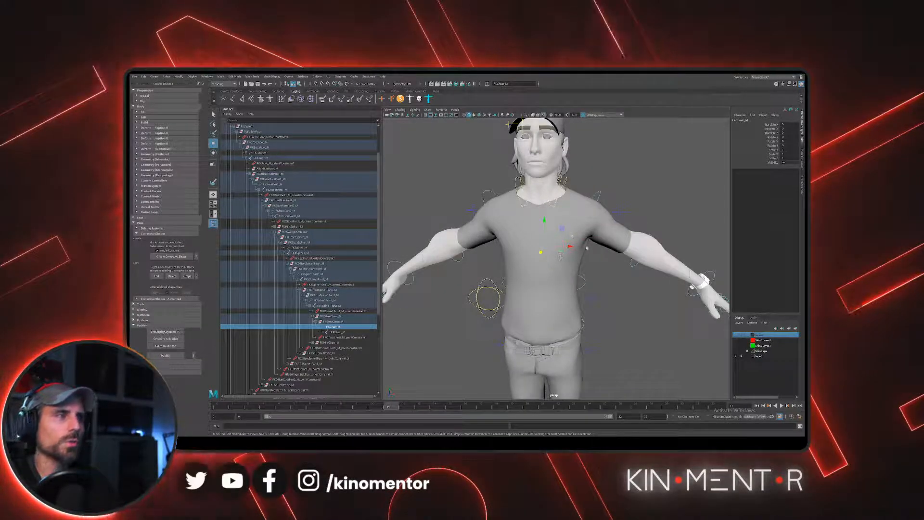
left_click(647, 195)
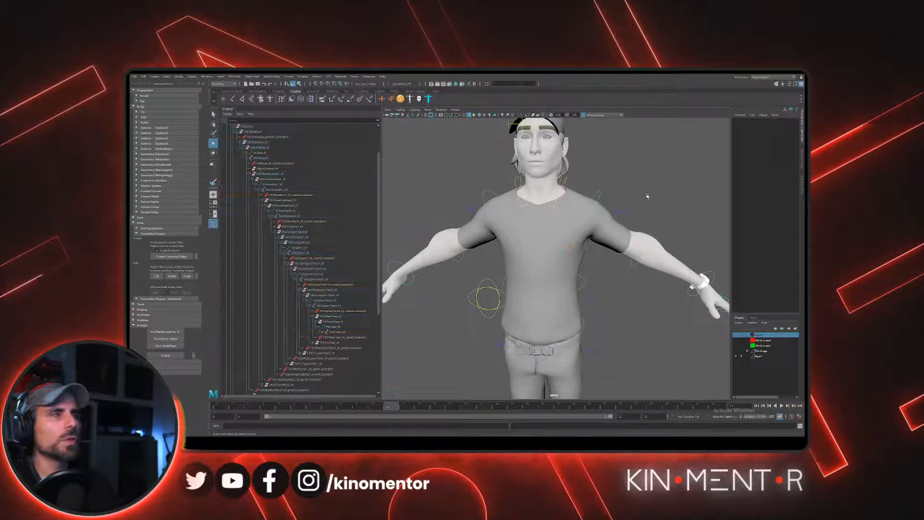
left_click_drag(646, 195, 592, 252, "alt")
left_click(603, 269)
right_click_drag(604, 271, 574, 272)
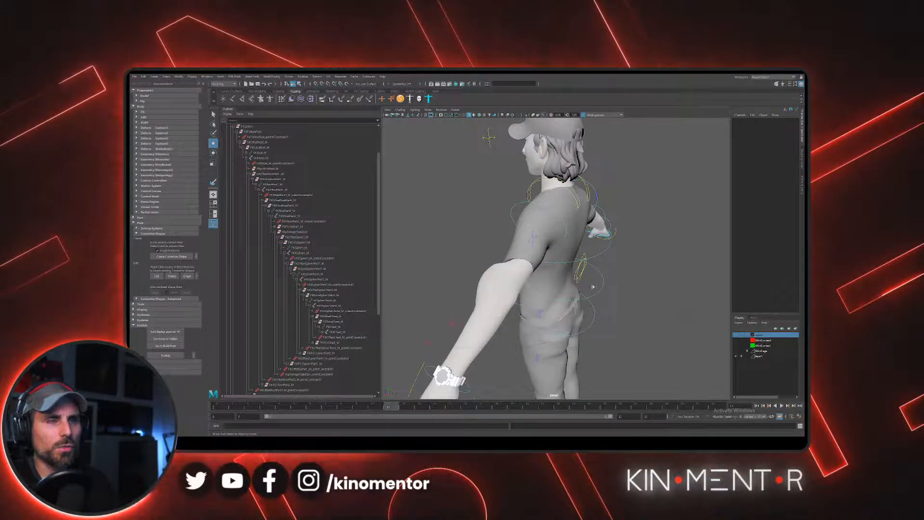
left_click_drag(593, 287, 608, 270, "alt")
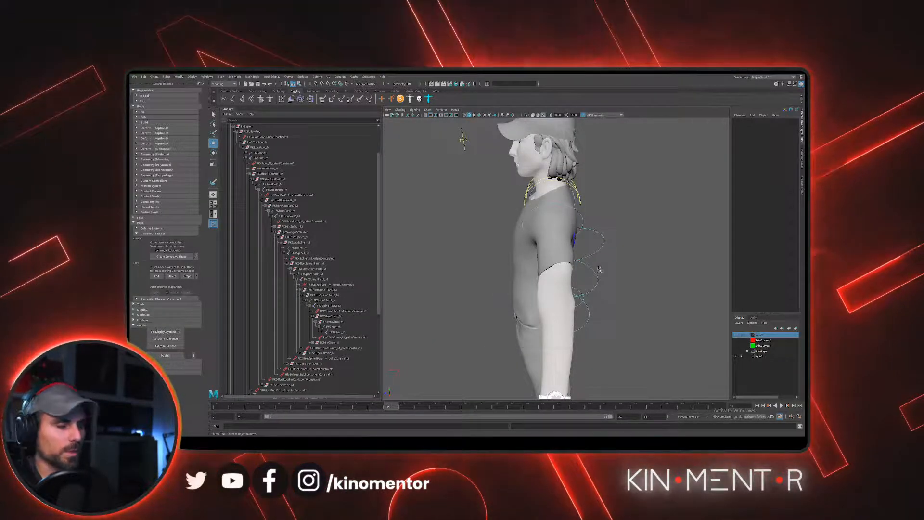
left_click_drag(612, 266, 628, 295, "alt")
right_click_drag(635, 286, 585, 267, "alt")
middle_click_drag(584, 267, 590, 245, "alt")
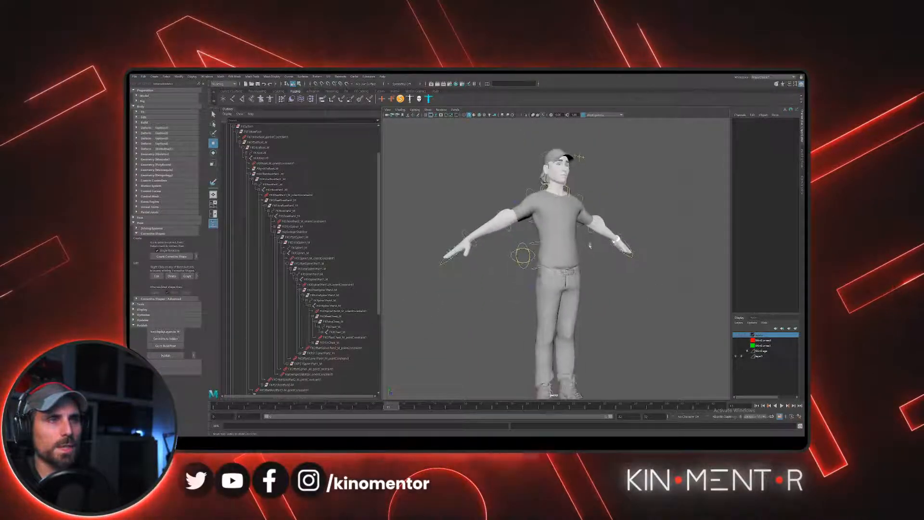
right_click_drag(589, 245, 580, 264, "alt")
left_click_drag(579, 265, 601, 268, "alt")
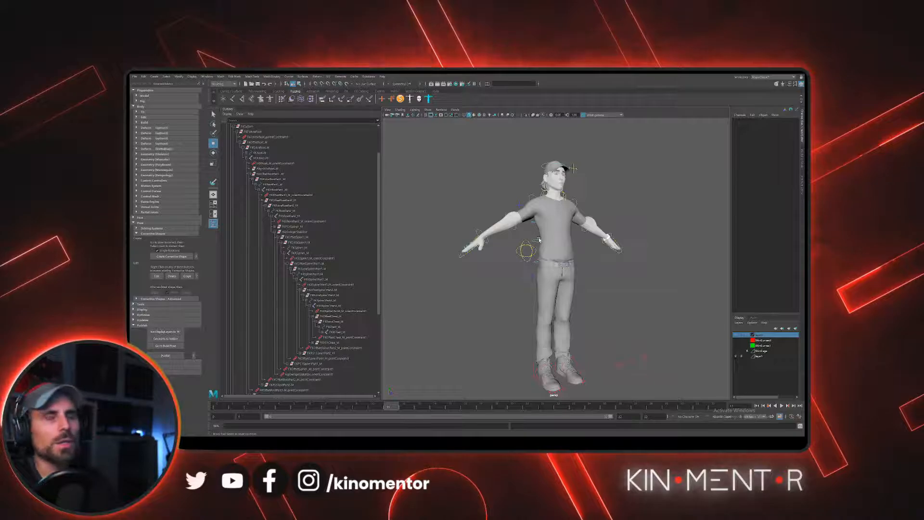
right_click_drag(606, 256, 580, 238, "alt")
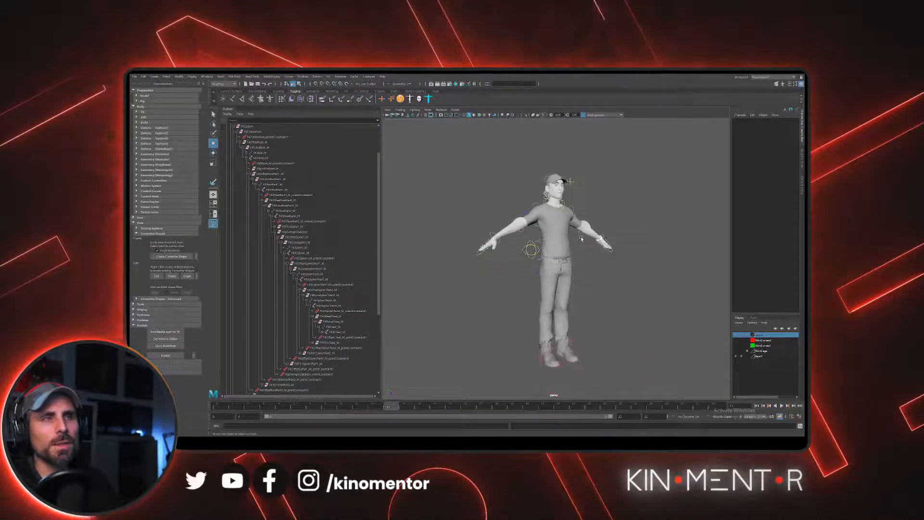